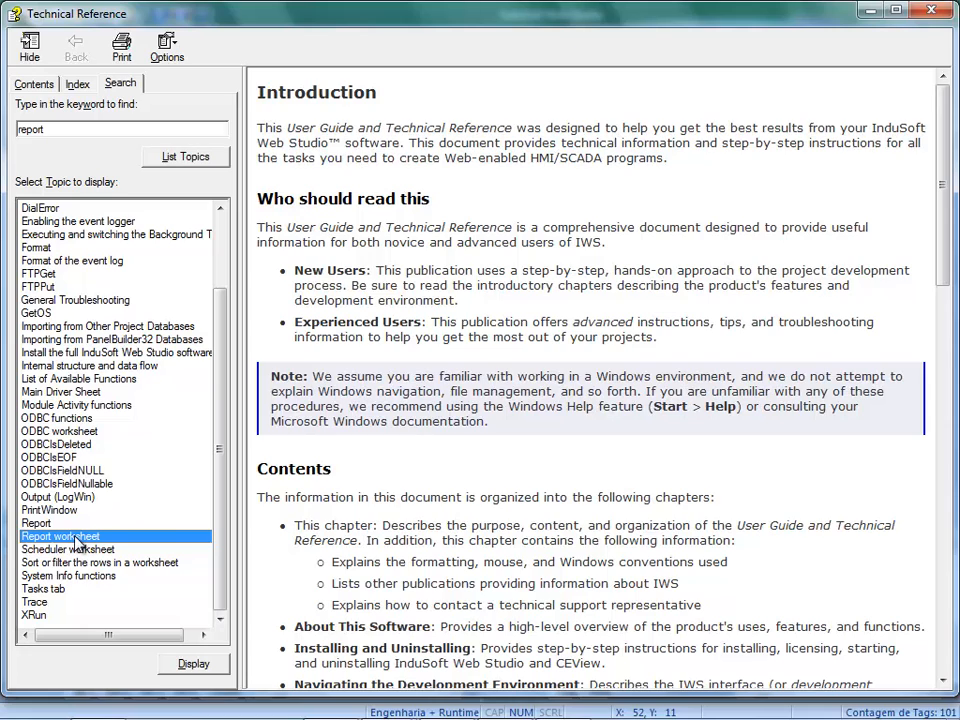
# Step: Open the Report worksheet help topic and read its introduction on the worksheet's purpose, tag values and output destinations
pyautogui.doubleClick(76, 537)
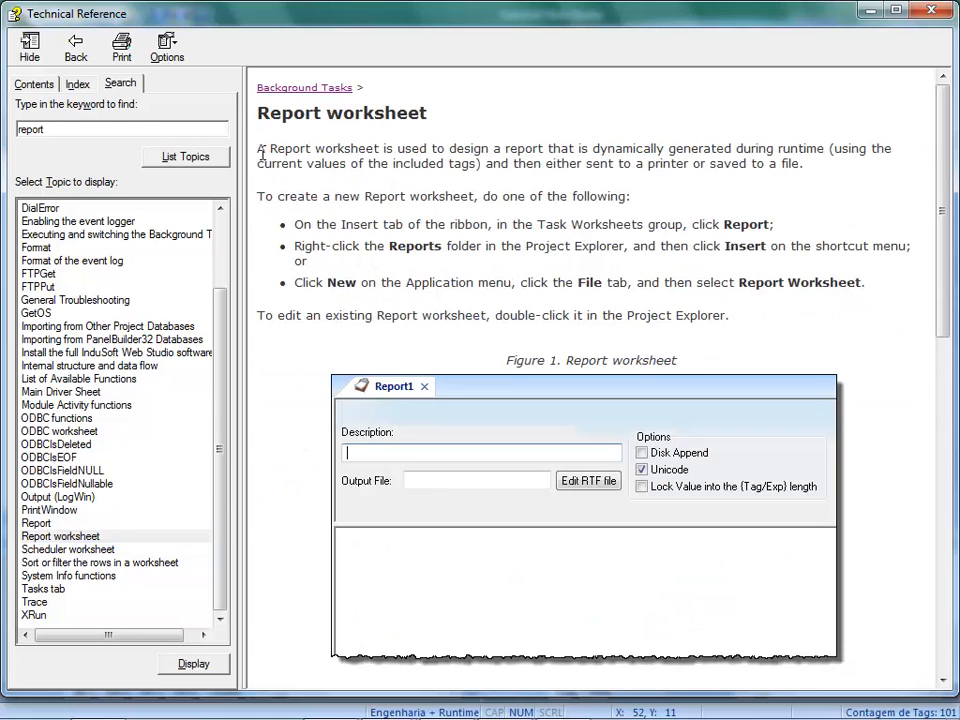
pyautogui.moveTo(262, 152); pyautogui.dragTo(430, 151)
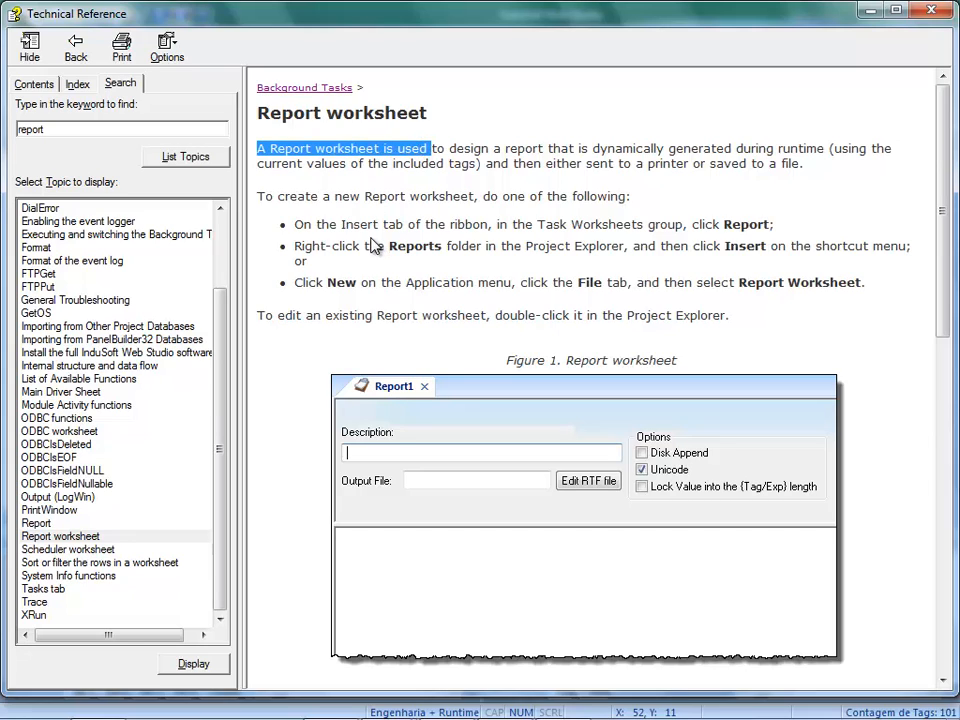
pyautogui.moveTo(303, 164); pyautogui.dragTo(463, 168)
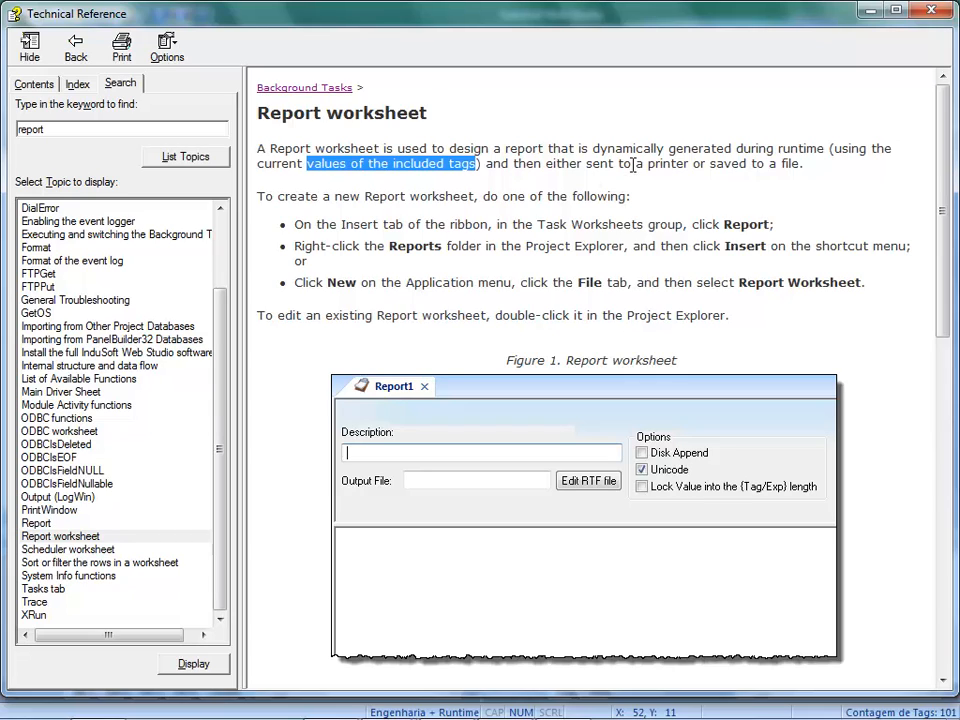
pyautogui.moveTo(647, 163); pyautogui.dragTo(801, 163)
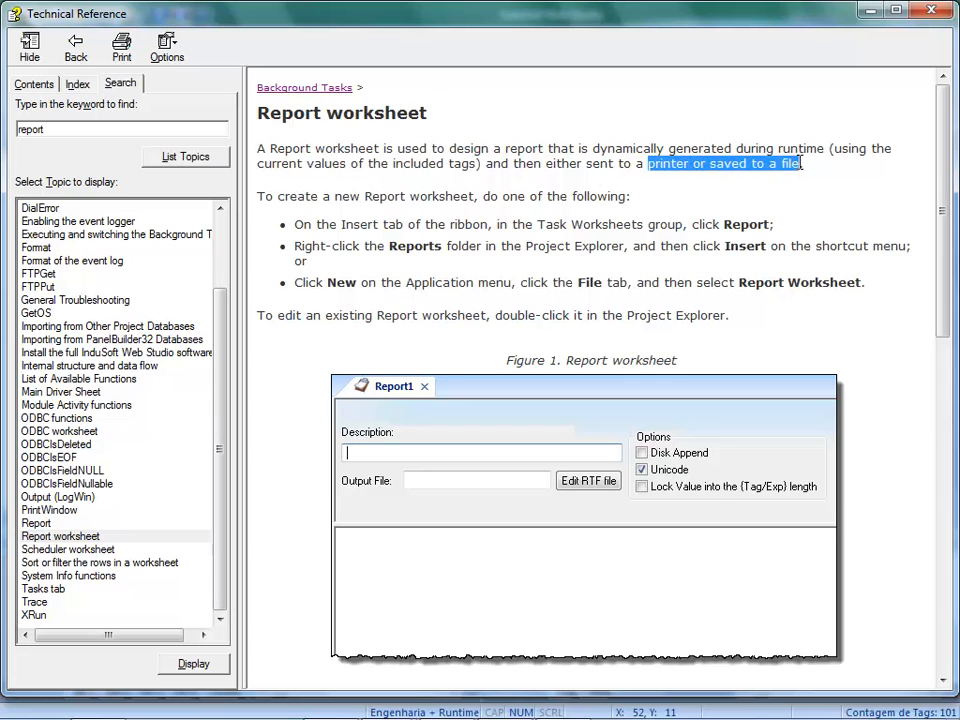
pyautogui.click(667, 166)
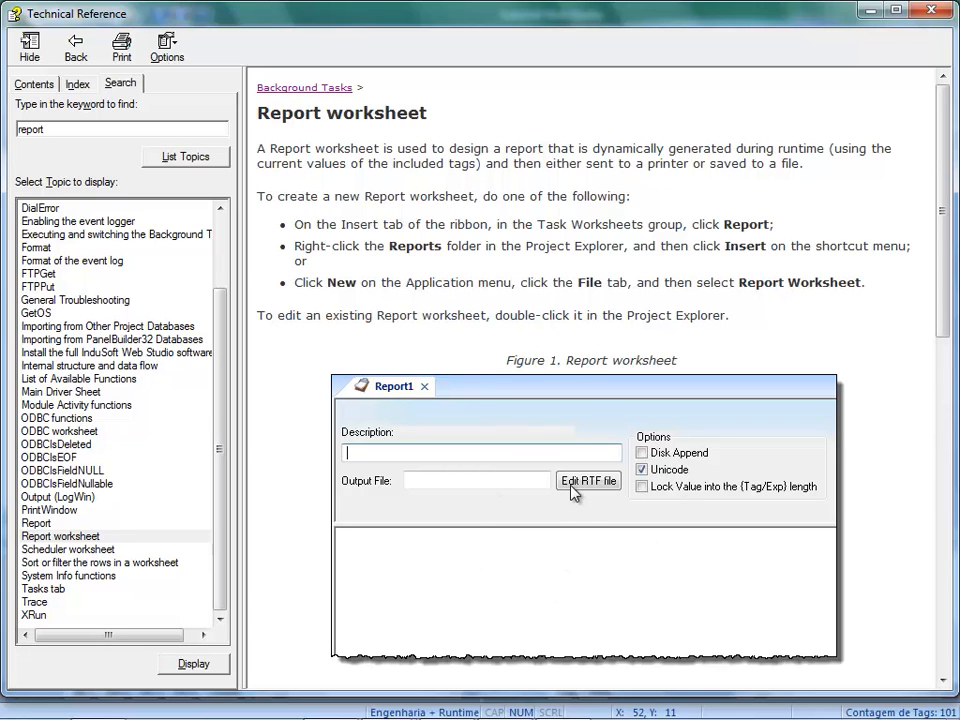
# Step: Examine the worksheet figure and the header parameters in the help topic, especially the Description and Output File fields
pyautogui.scroll(-5, 574, 492)
pyautogui.scroll(-5, 574, 492)
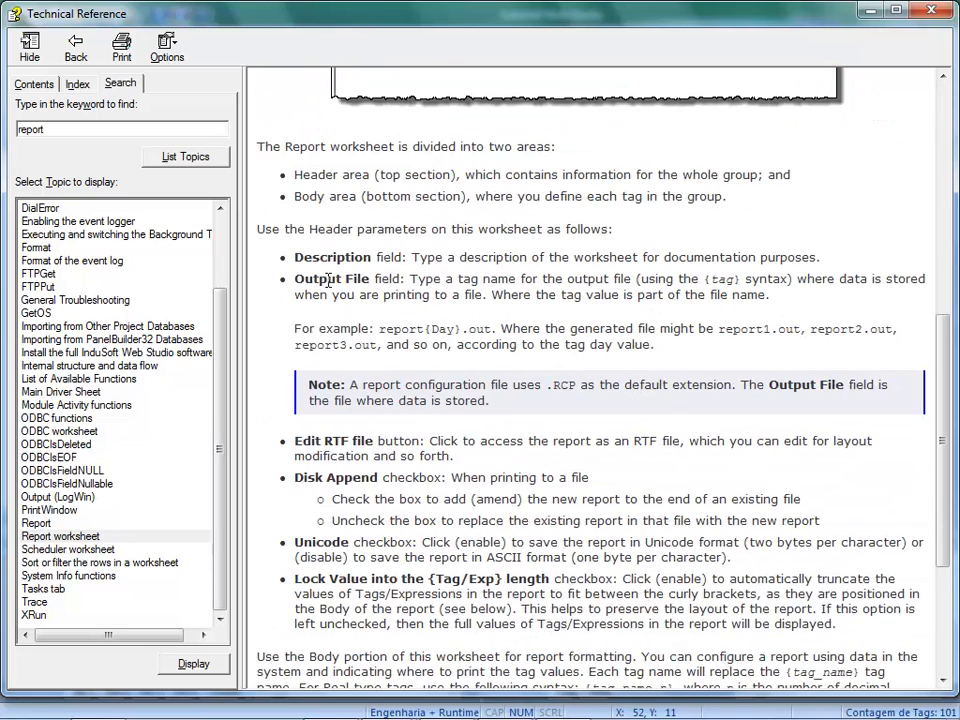
pyautogui.moveTo(296, 257); pyautogui.dragTo(430, 257)
pyautogui.moveTo(294, 281); pyautogui.dragTo(372, 281)
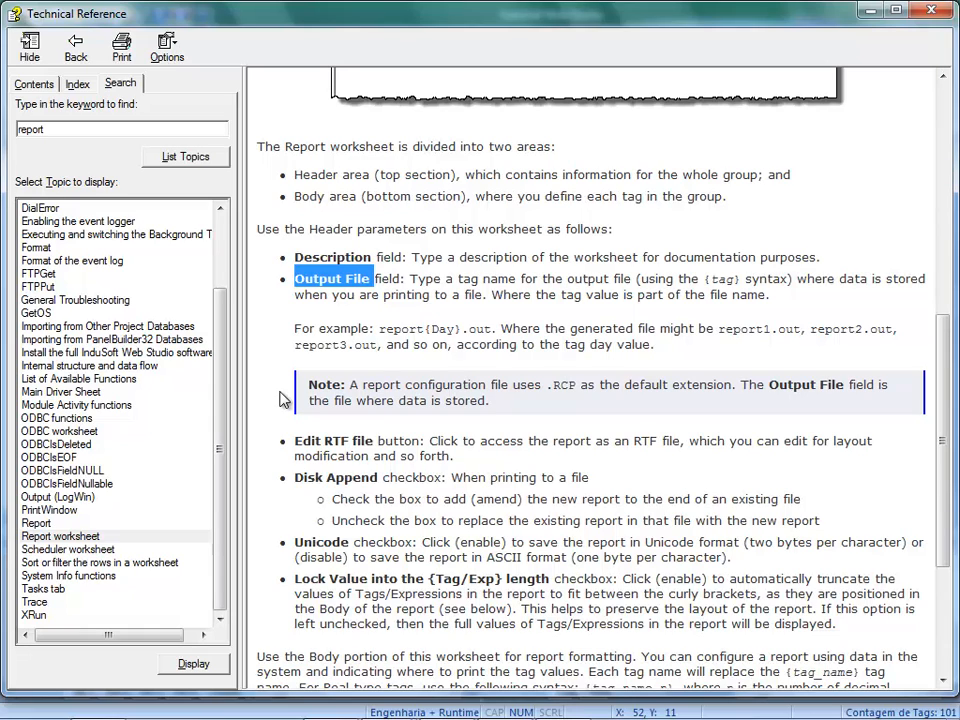
pyautogui.click(369, 388)
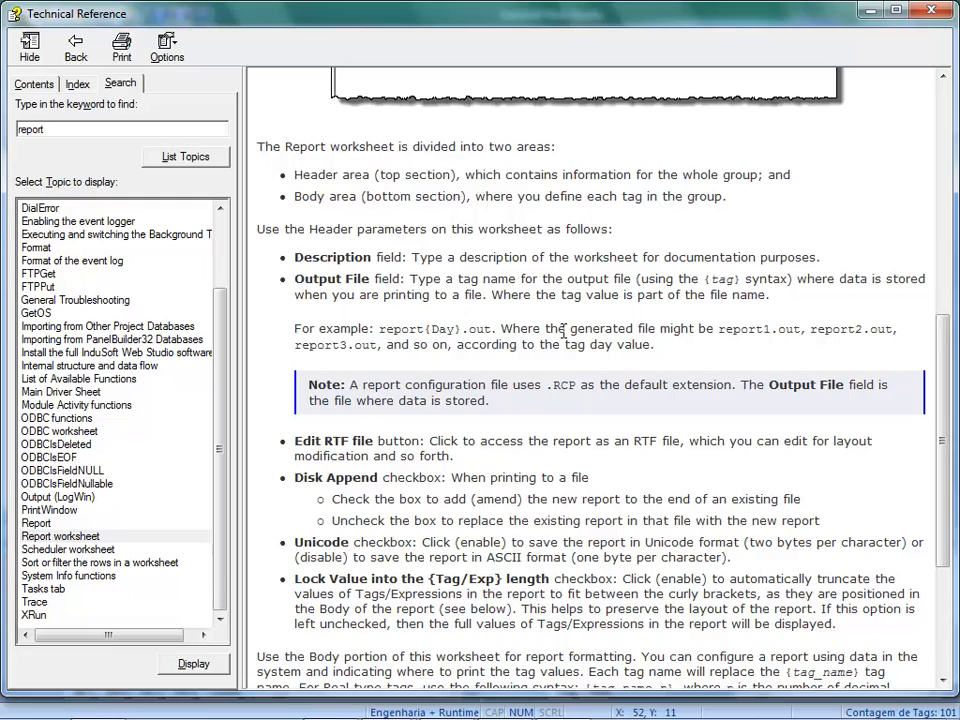
pyautogui.scroll(-5, 430, 300)
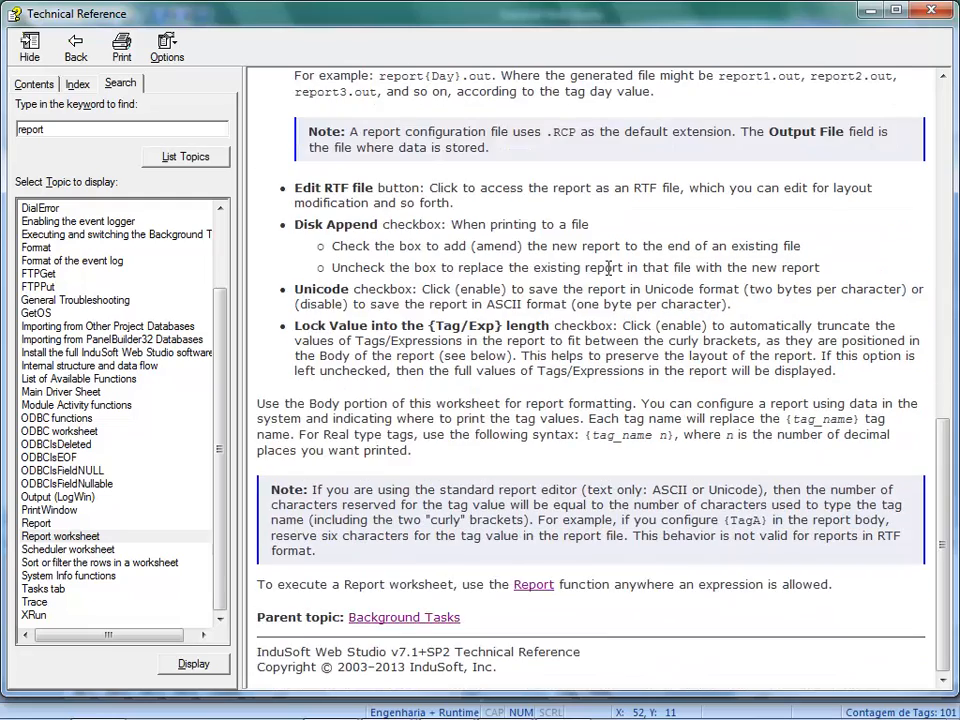
pyautogui.scroll(12, 490, 237)
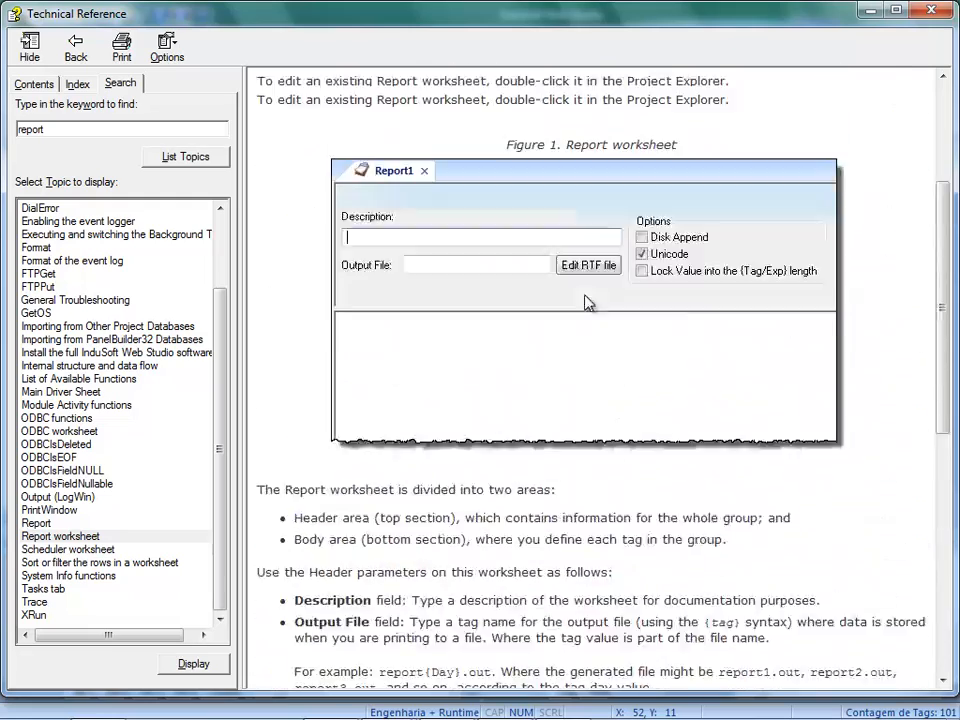
pyautogui.scroll(-12, 527, 362)
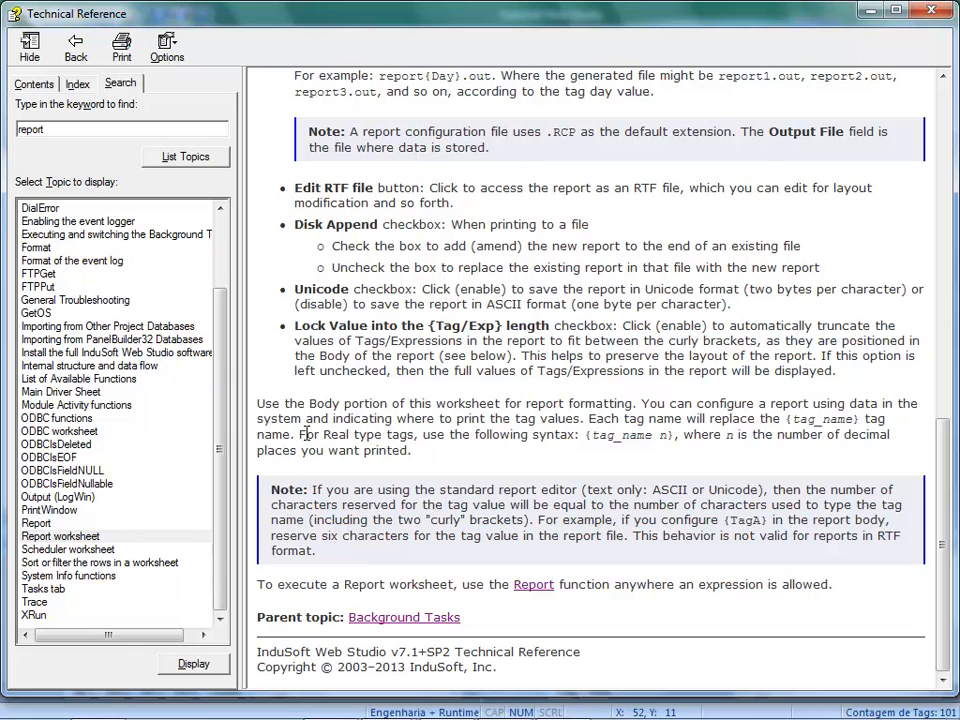
# Step: Examine the curly-bracket syntax for printing Real type tags in the report body
pyautogui.moveTo(300, 435); pyautogui.dragTo(608, 437)
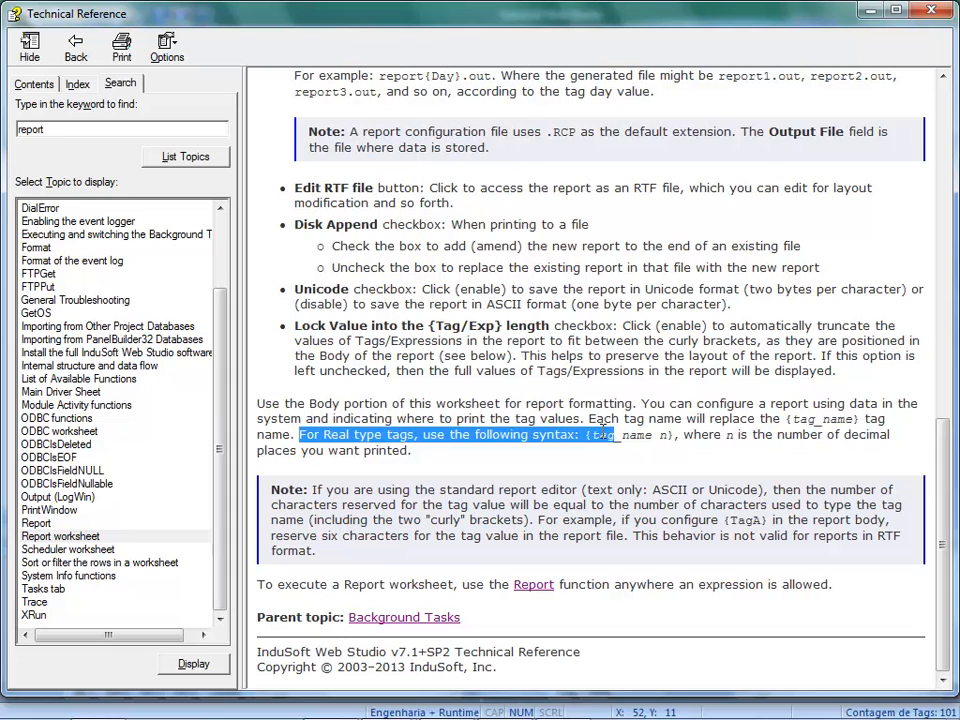
pyautogui.moveTo(602, 429); pyautogui.dragTo(650, 435)
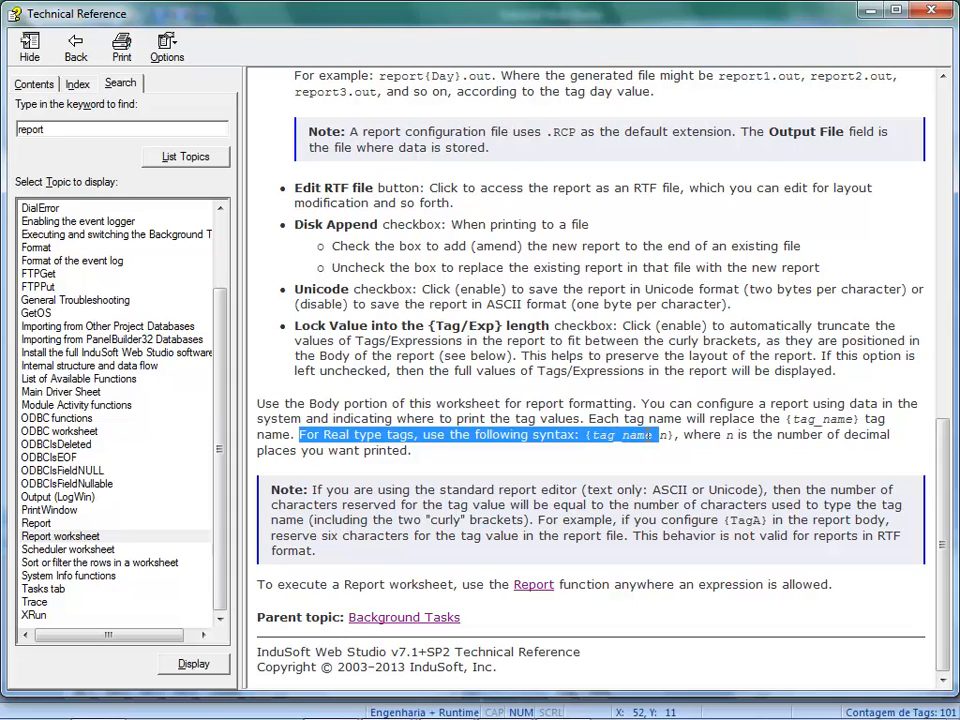
pyautogui.moveTo(581, 436); pyautogui.dragTo(592, 437)
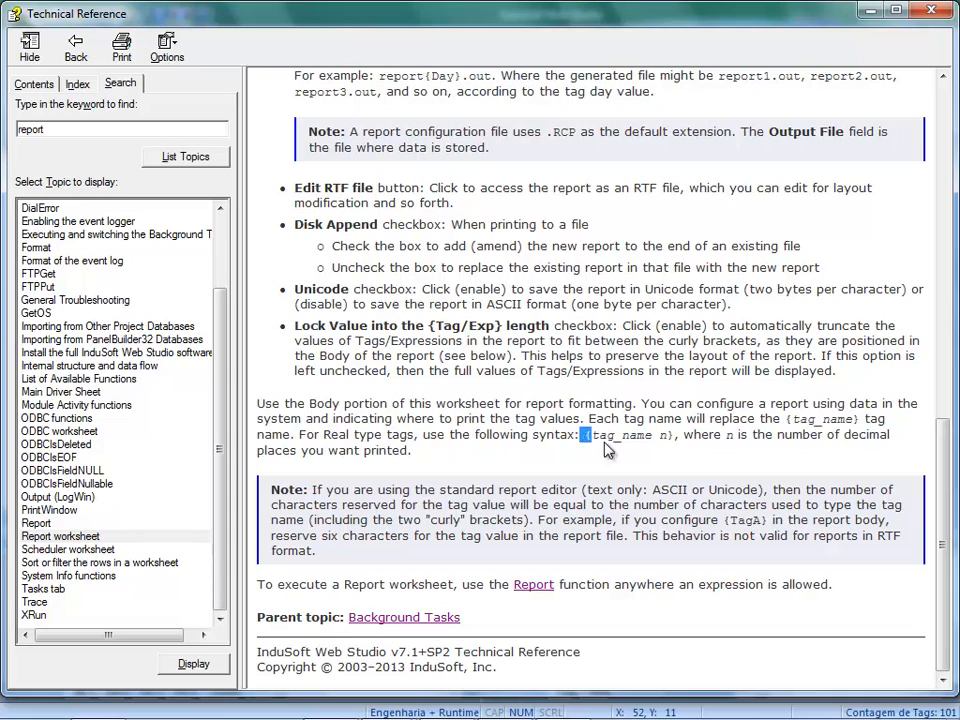
pyautogui.moveTo(653, 436); pyautogui.dragTo(662, 438)
pyautogui.click(664, 438)
# Step: Open the Report function help topic and examine the strFunction and optNumOrientation arguments in its syntax
pyautogui.click(42, 524)
pyautogui.doubleClick(42, 524)
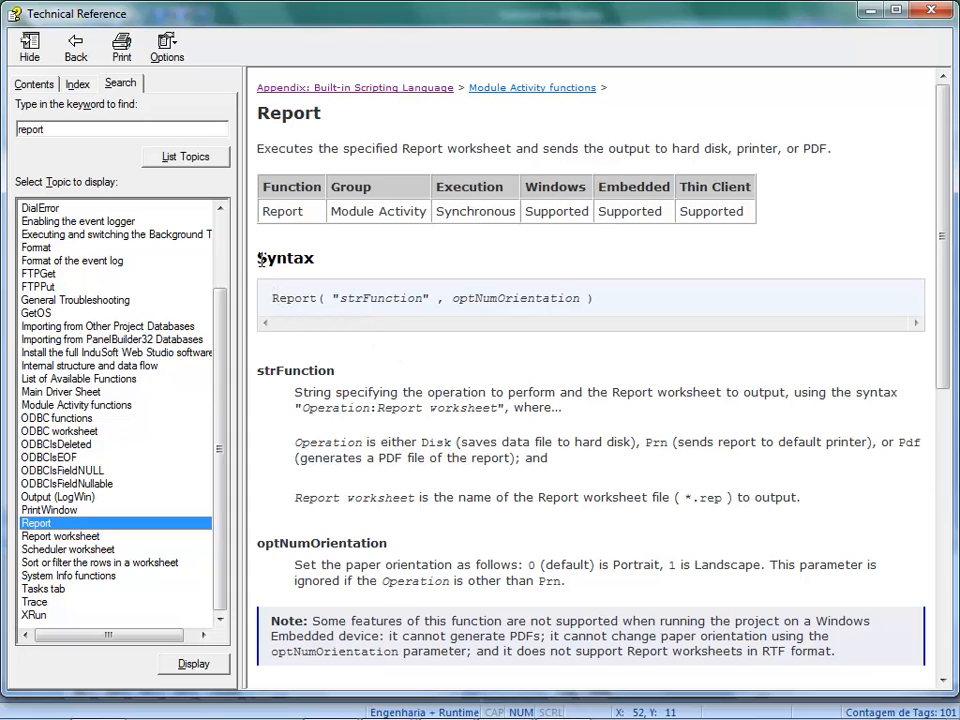
pyautogui.moveTo(339, 298); pyautogui.dragTo(424, 302)
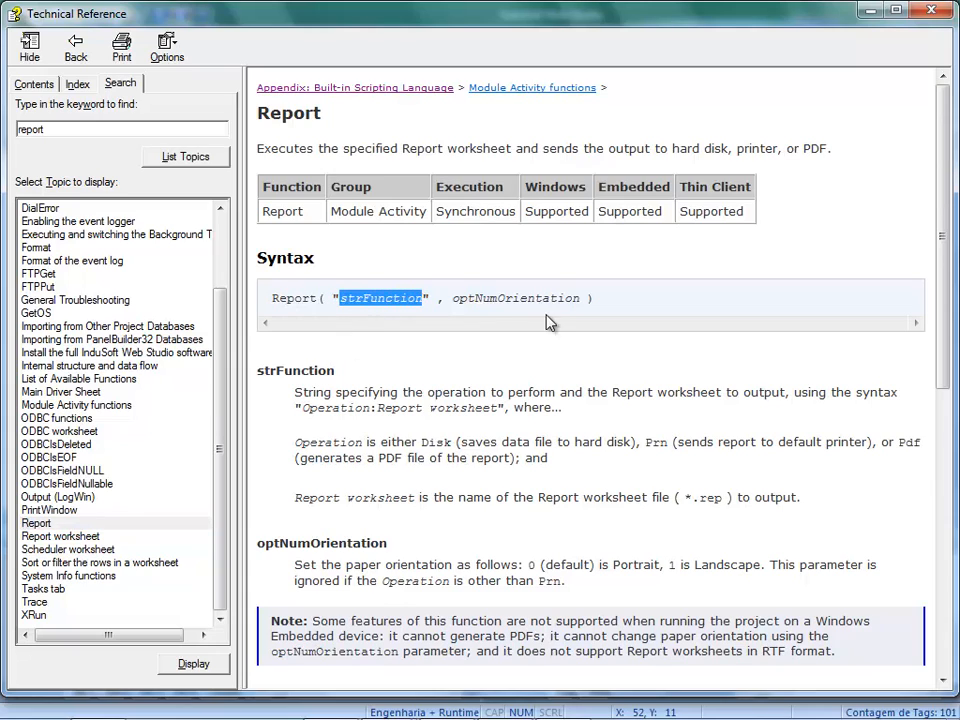
pyautogui.moveTo(498, 299); pyautogui.dragTo(575, 298)
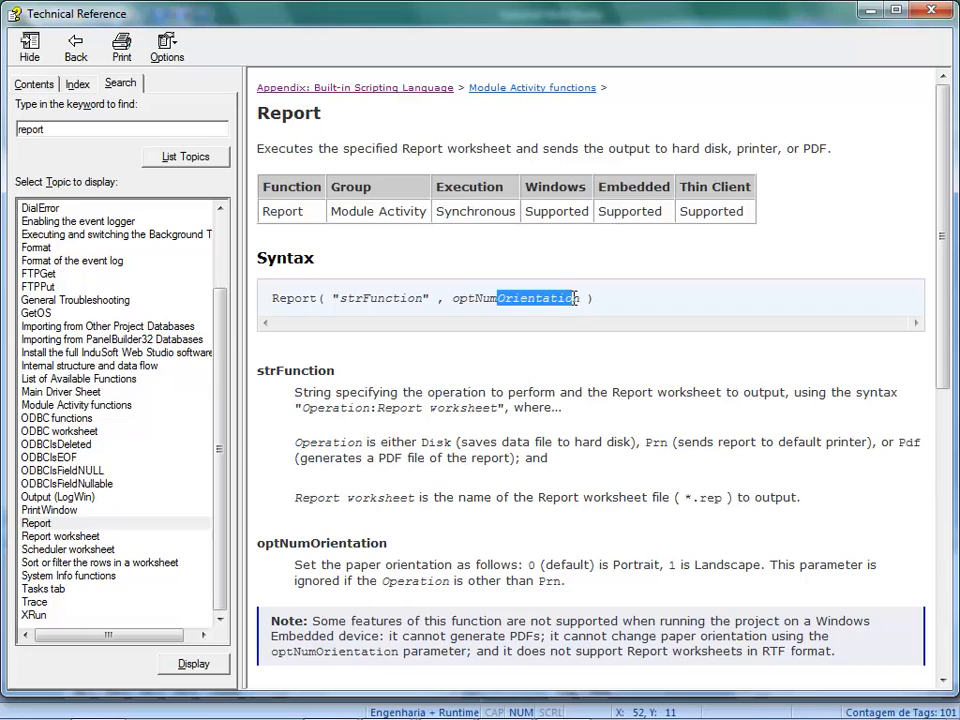
pyautogui.click(577, 302)
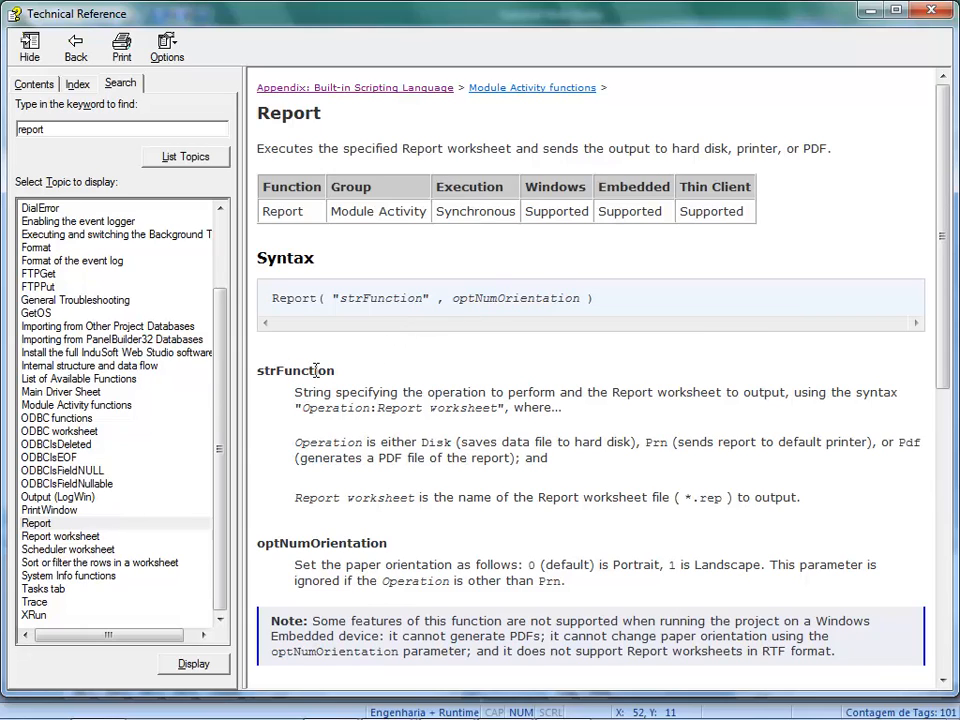
# Step: Read the descriptions of the Disk, Prn and Pdf operations accepted by strFunction
pyautogui.doubleClick(423, 441)
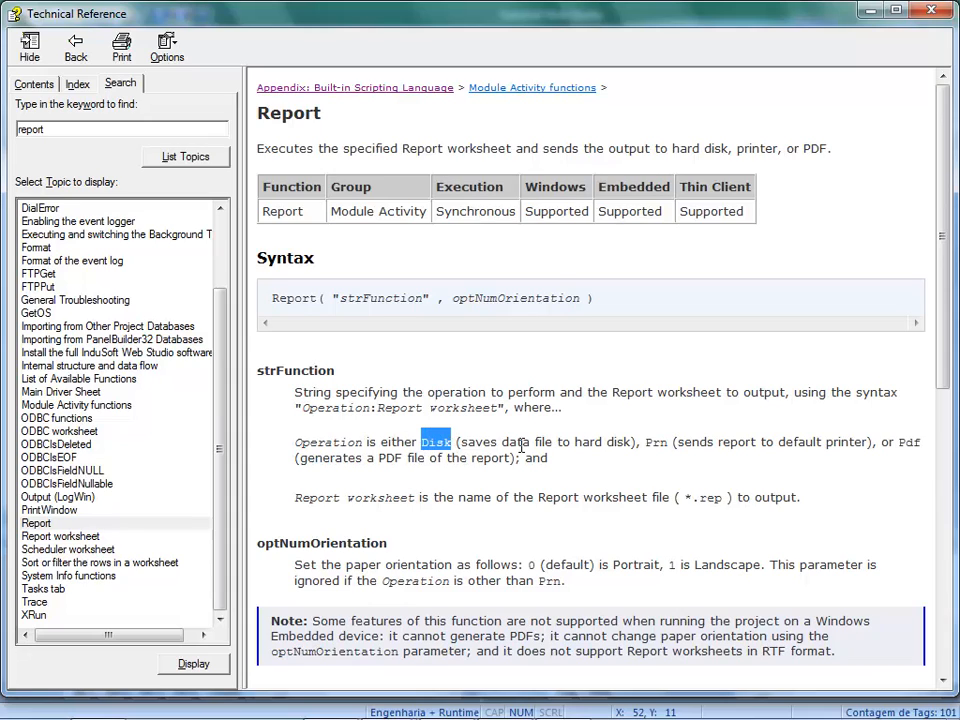
pyautogui.doubleClick(652, 441)
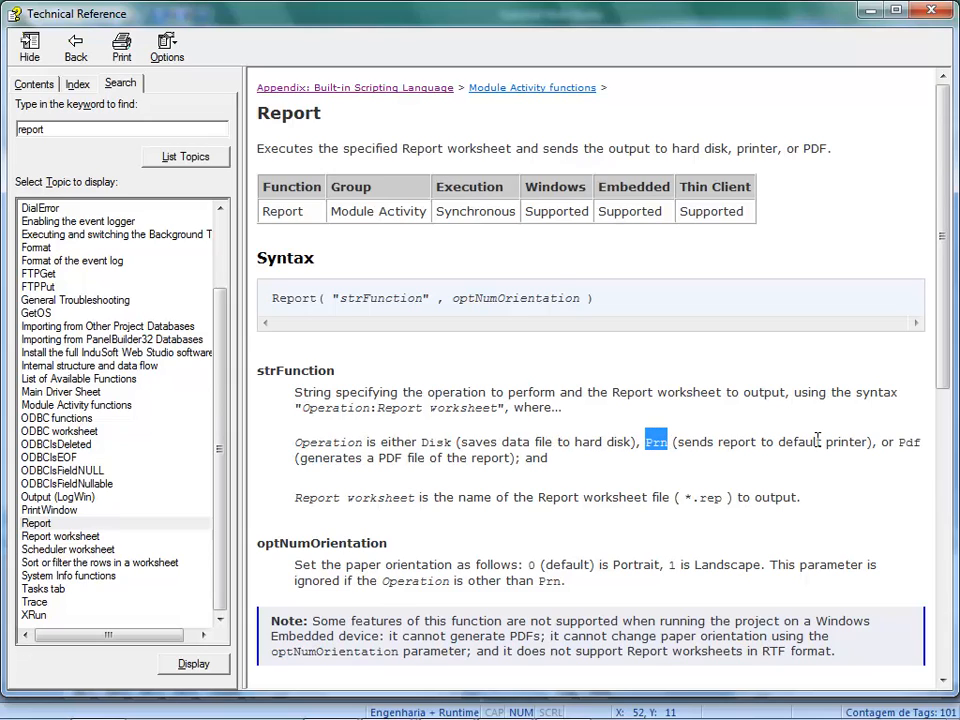
pyautogui.doubleClick(906, 441)
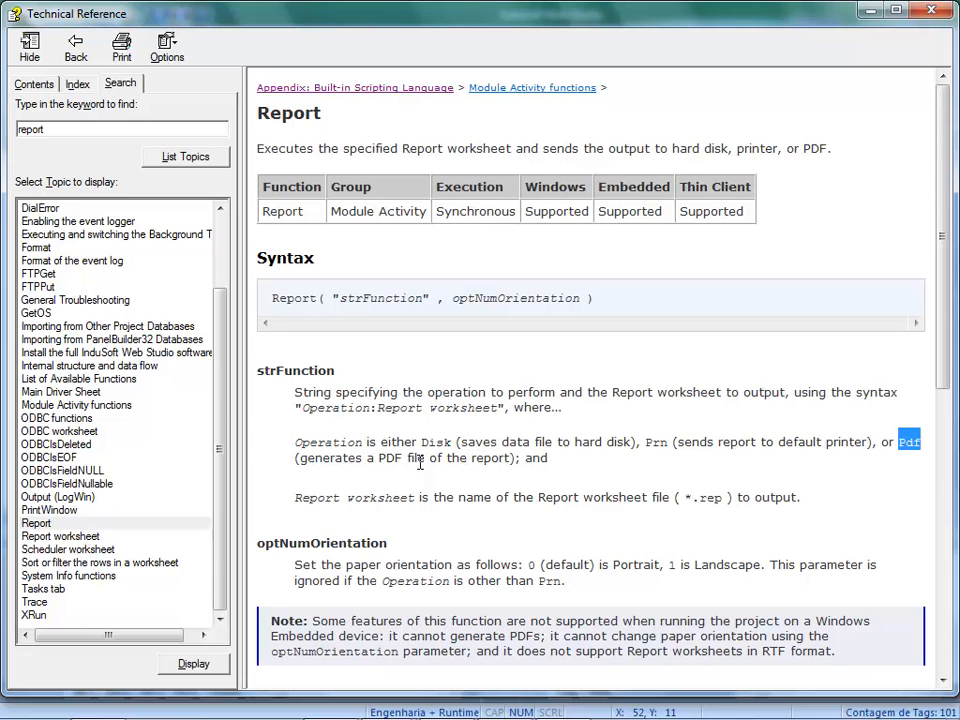
pyautogui.click(426, 443)
# Step: Review the Report function's paper orientation setting and its table of returned values
pyautogui.scroll(-3, 440, 450)
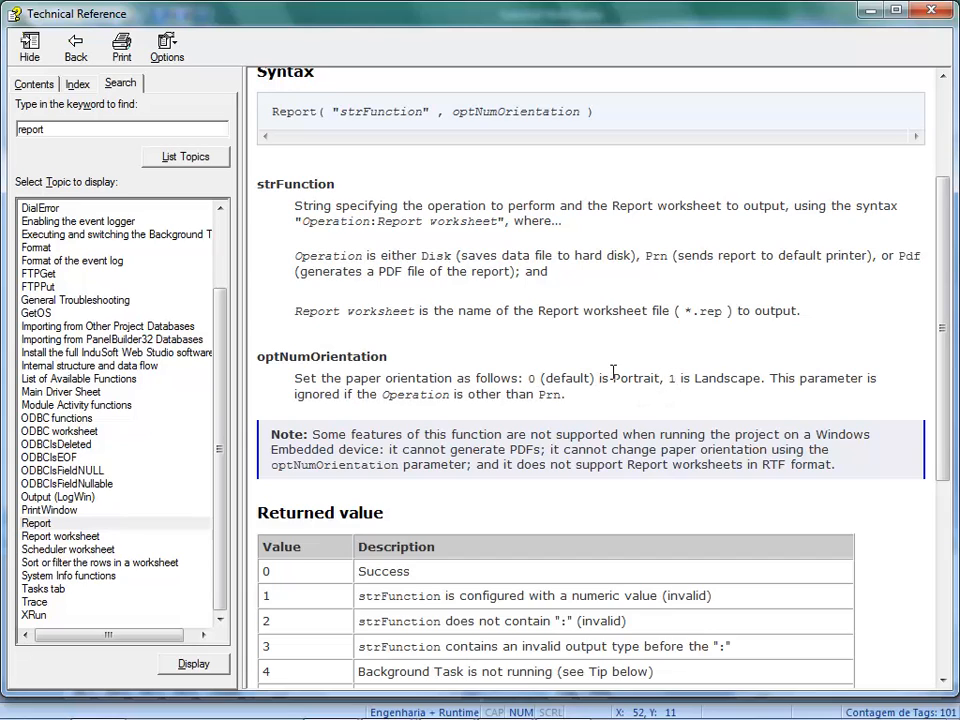
pyautogui.scroll(2, 585, 332)
pyautogui.scroll(2, 583, 328)
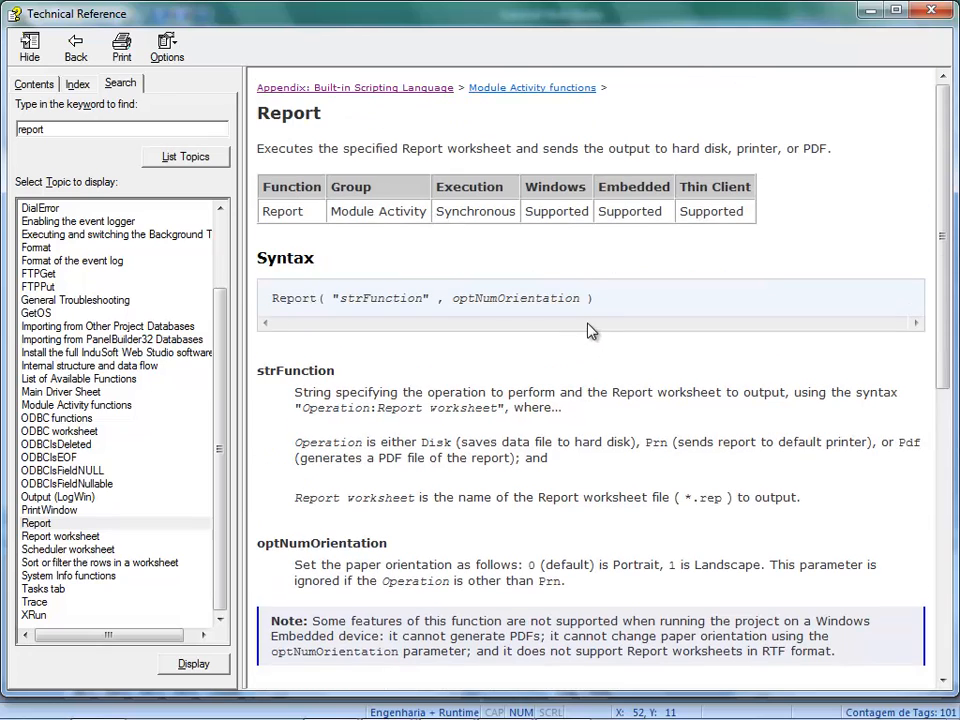
pyautogui.scroll(-3, 582, 296)
pyautogui.scroll(-9, 584, 304)
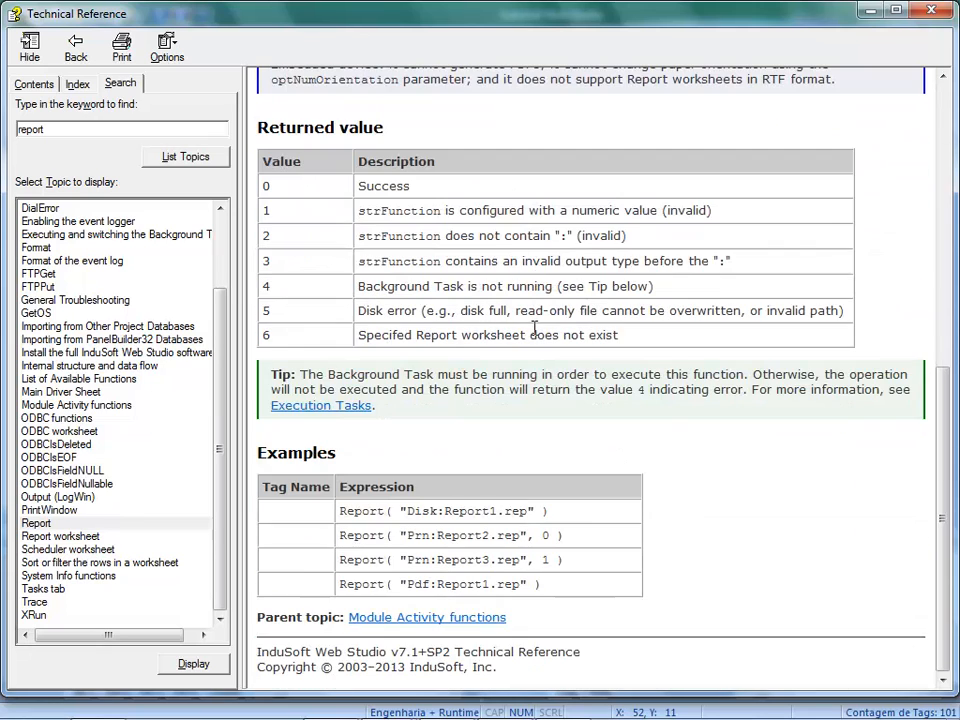
pyautogui.scroll(6, 570, 325)
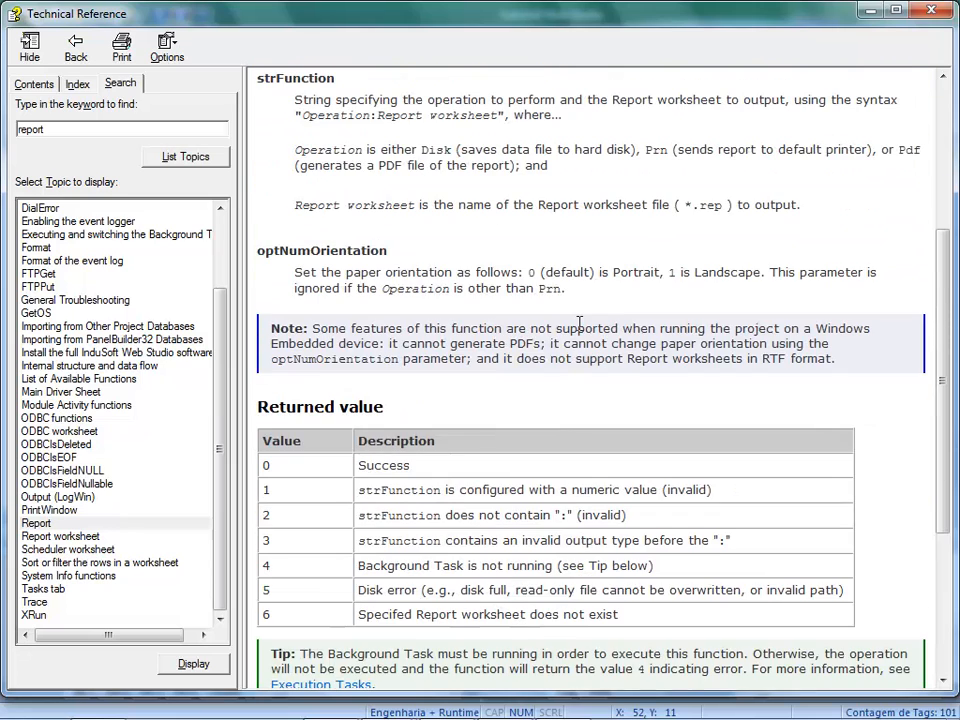
pyautogui.scroll(2, 579, 322)
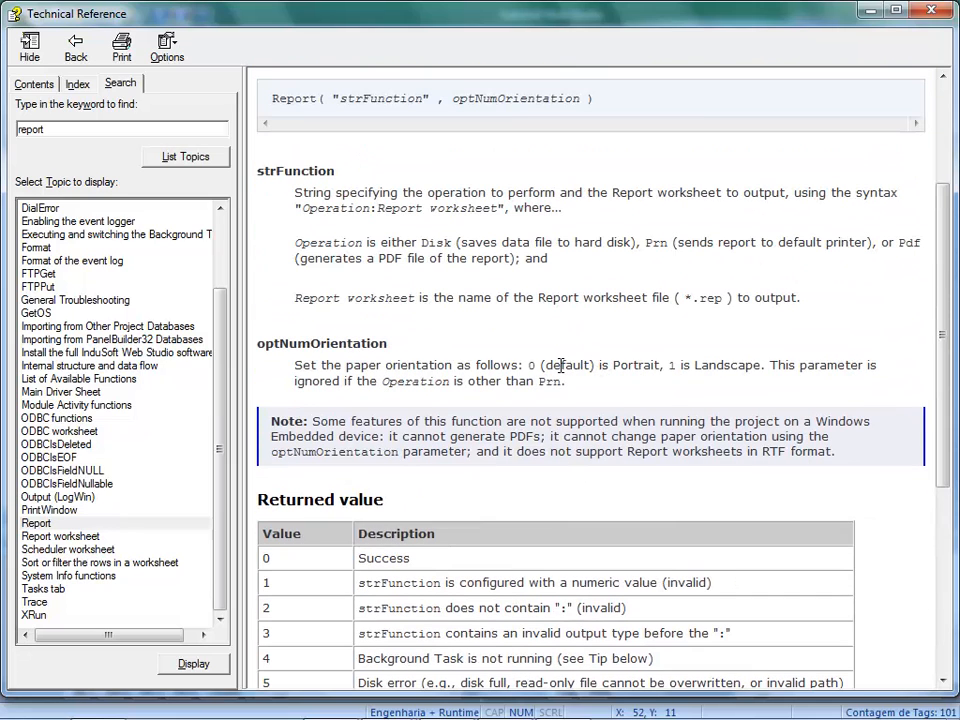
# Step: Examine the example Report expressions for disk, printer and PDF output, including the orientation values 0 and 1
pyautogui.scroll(-8, 561, 366)
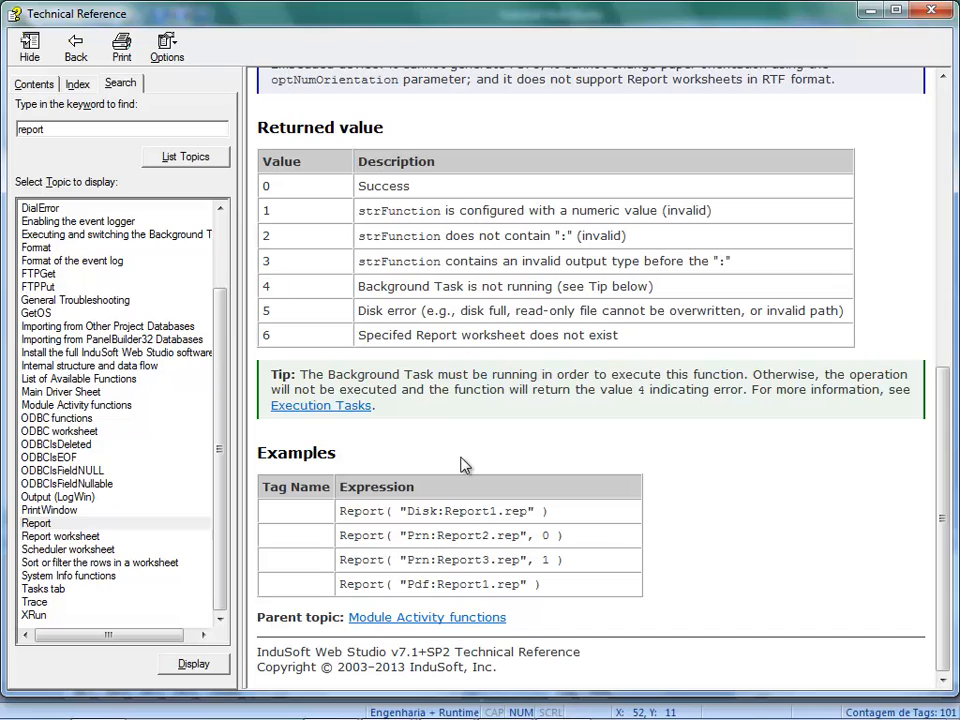
pyautogui.doubleClick(410, 512)
pyautogui.doubleClick(420, 536)
pyautogui.doubleClick(545, 536)
pyautogui.doubleClick(545, 560)
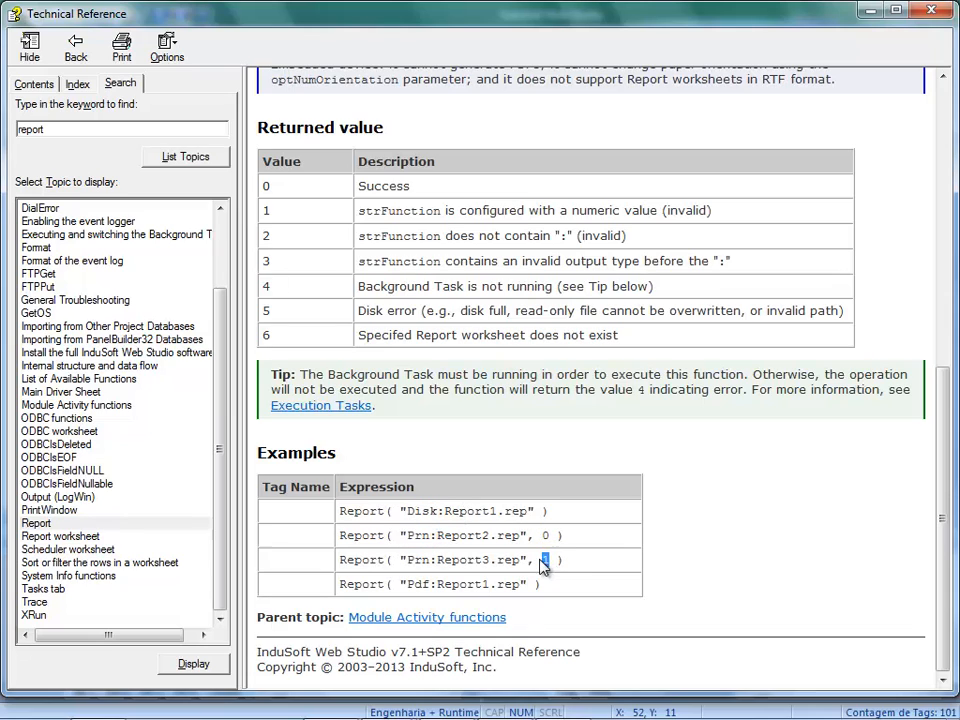
pyautogui.doubleClick(418, 584)
# Step: Minimize the help window to return to InduSoft Web Studio and insert a new report worksheet in the project's Relatórios folder
pyautogui.click(862, 10)
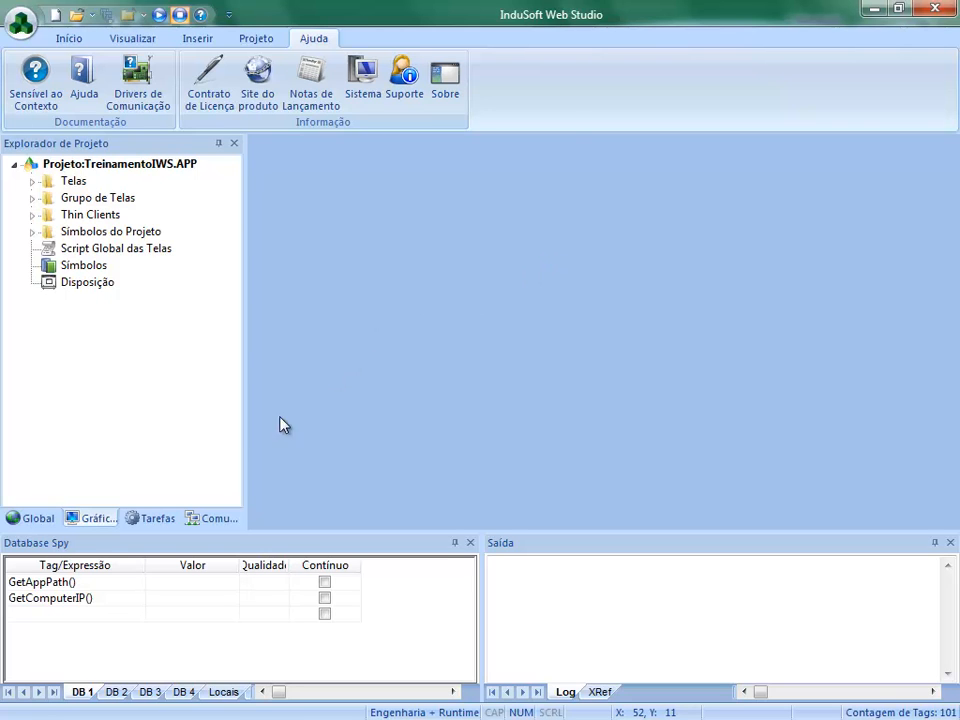
pyautogui.click(152, 518)
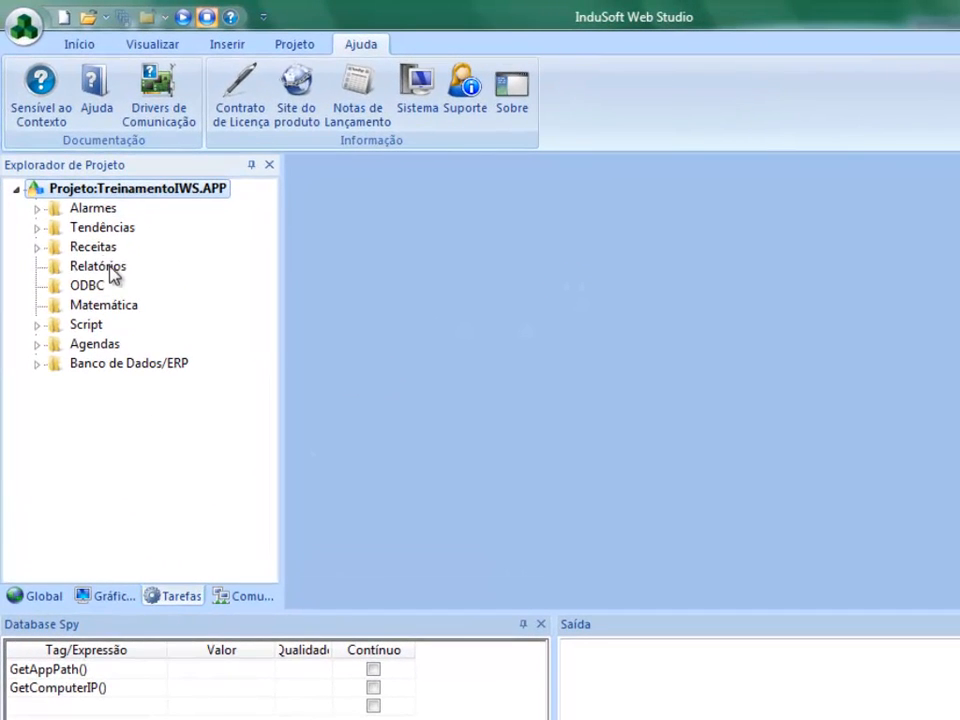
pyautogui.rightClick(105, 270)
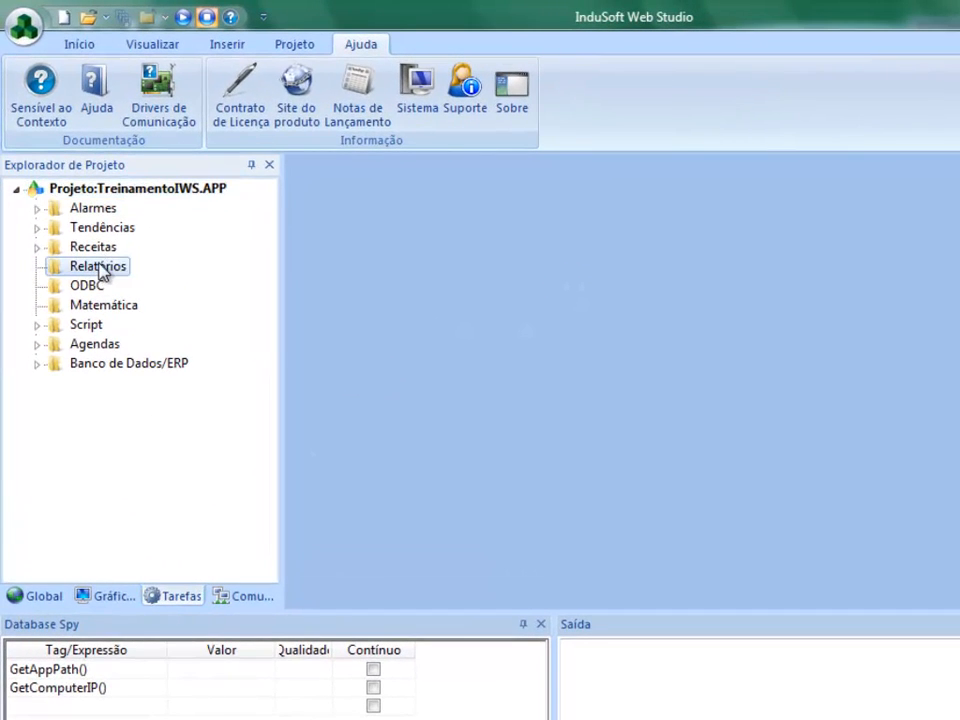
pyautogui.click(143, 278)
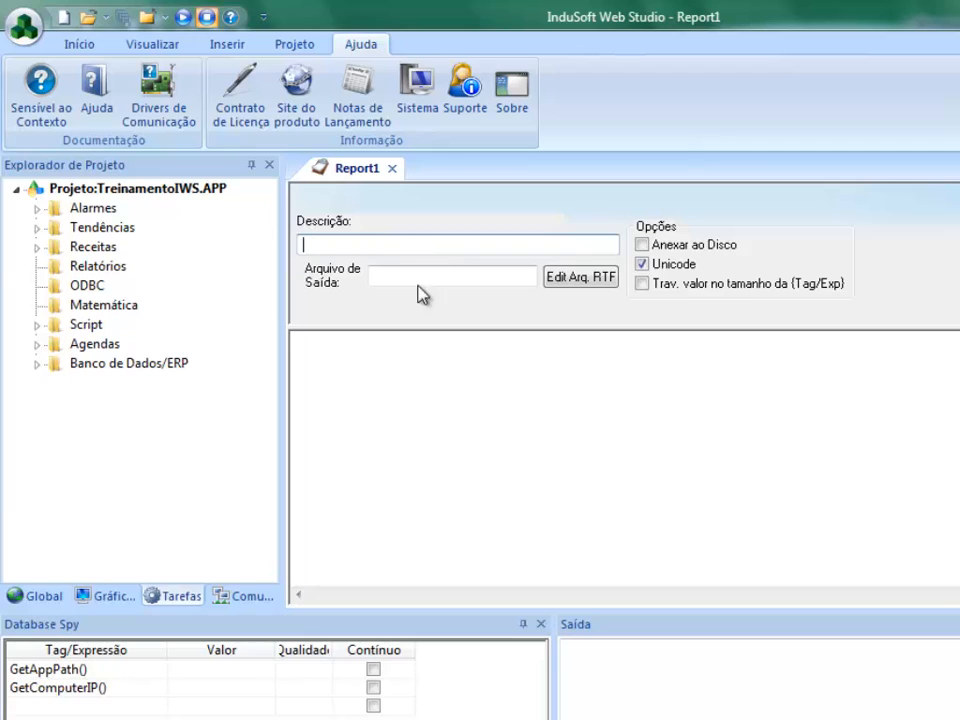
# Step: Describe the report worksheet as "Exemplo de Relatório" and set its output file to {sNomerelatorio}.txt
pyautogui.write('Exemplo de Re')
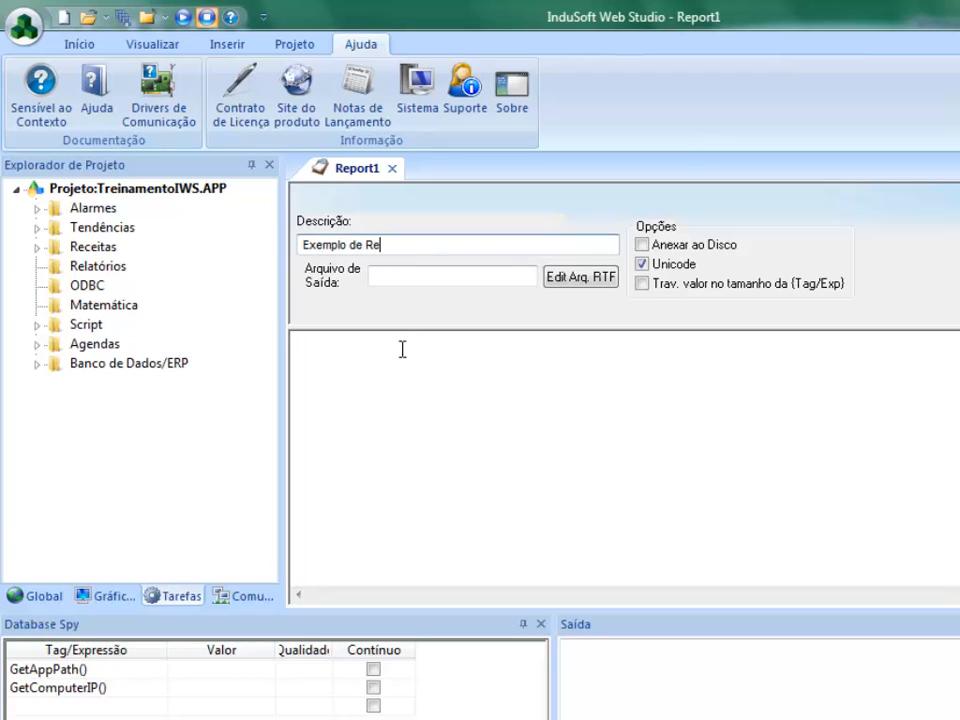
pyautogui.write('latório')
pyautogui.click(396, 277)
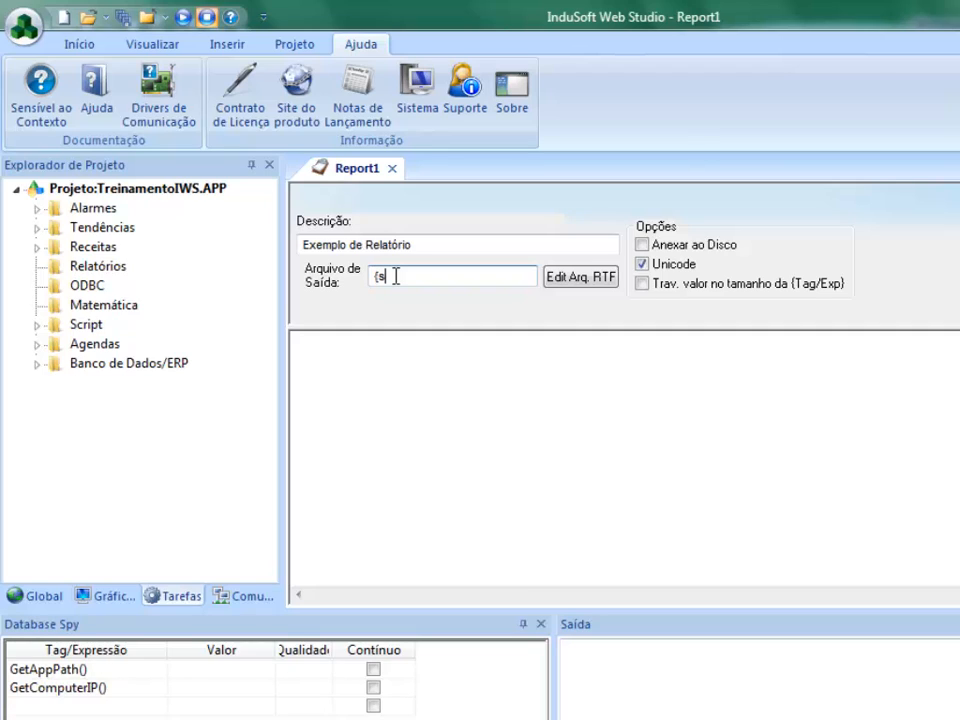
pyautogui.write('Nomerelatorio}.txt')
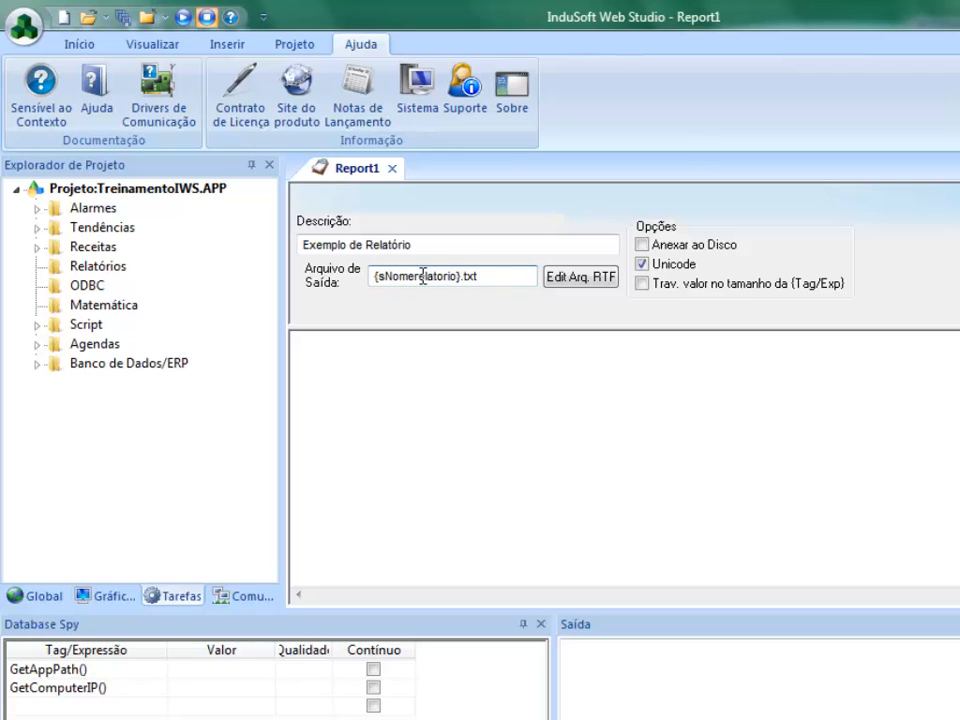
# Step: Correct the capitalization of the tag in the output file name so it reads {sNomeRelatorio}.txt
pyautogui.press('Delete')
pyautogui.write('R')
pyautogui.click(506, 277)
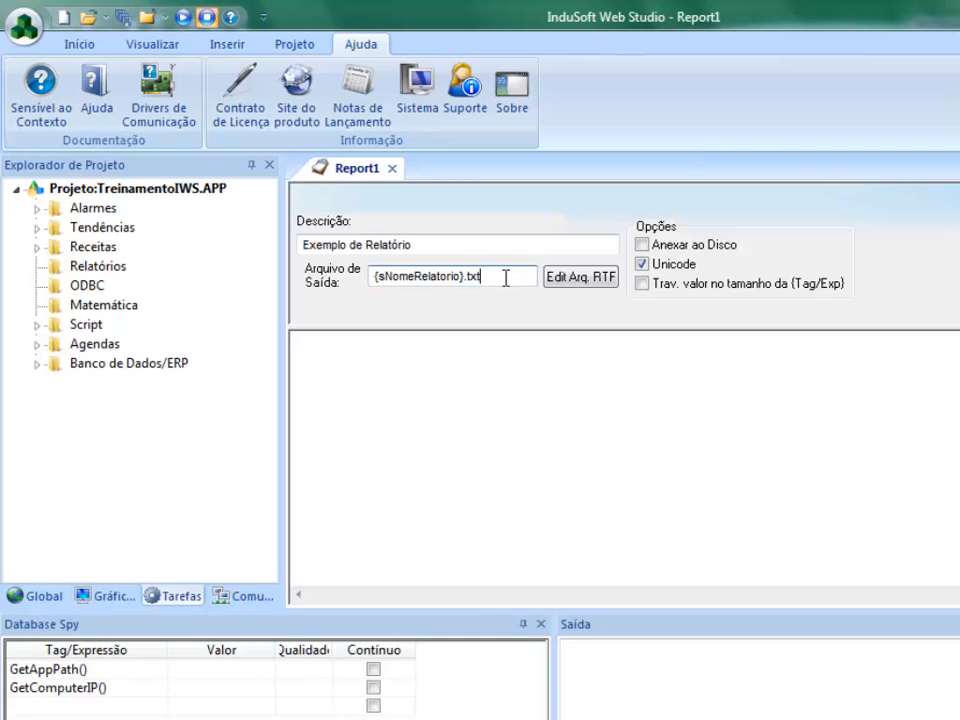
# Step: Create the missing tag sNomeRelatorio as a String with array size 0 and Servidor scope
pyautogui.press('Return')
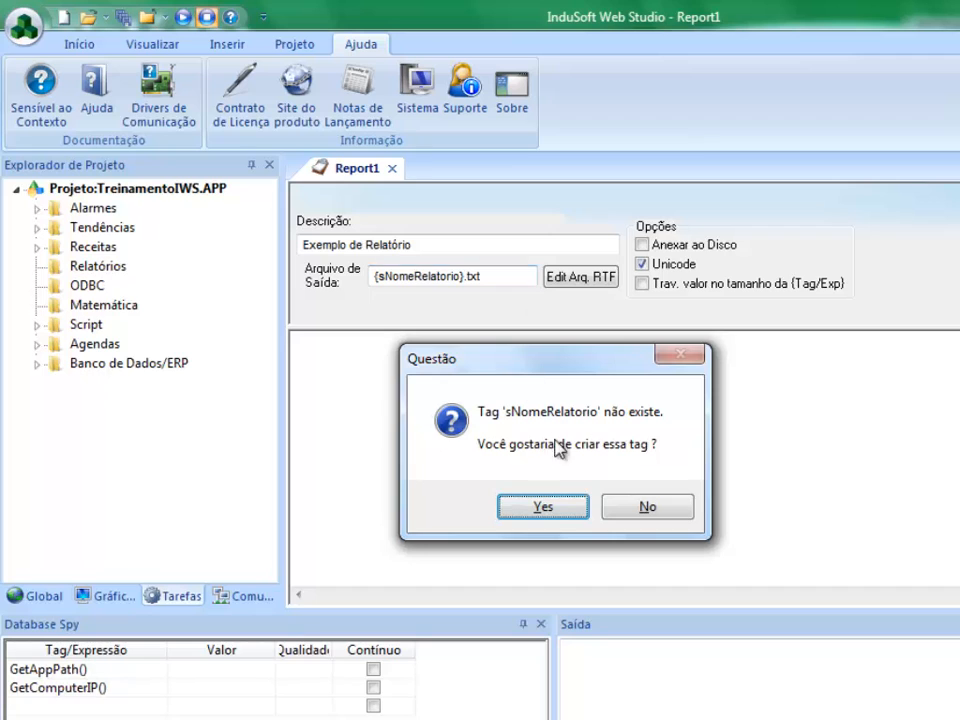
pyautogui.click(557, 515)
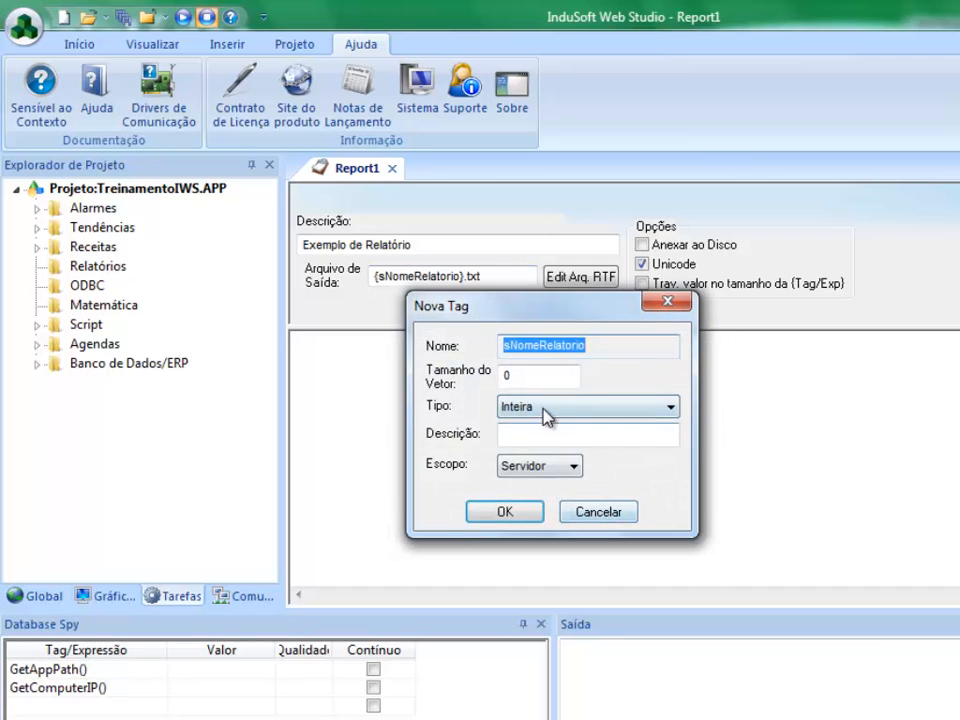
pyautogui.click(546, 410)
pyautogui.click(549, 475)
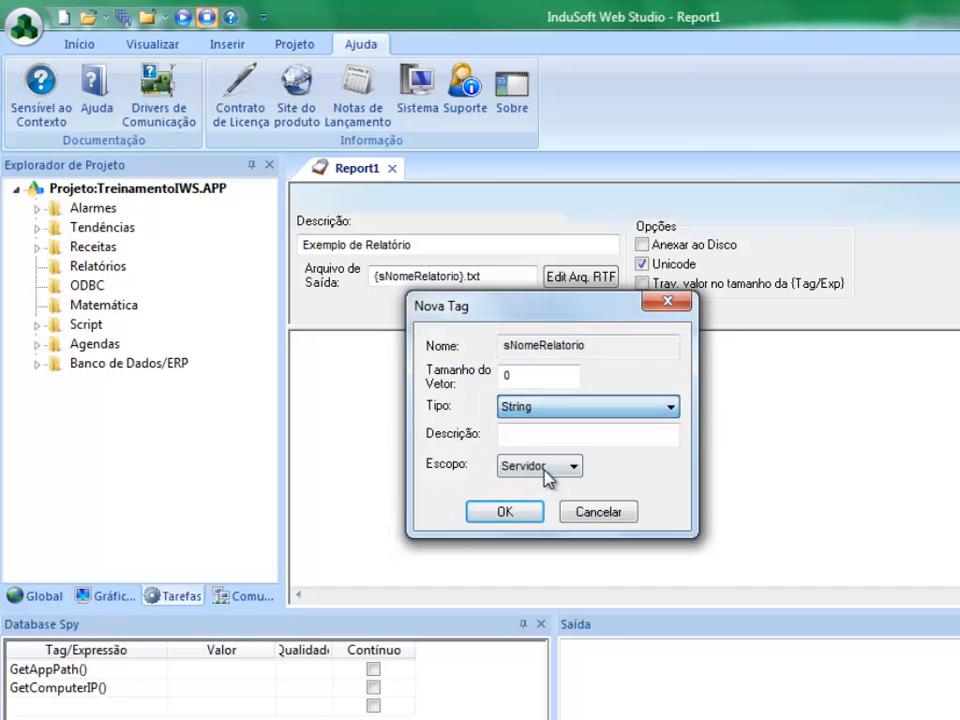
pyautogui.click(506, 513)
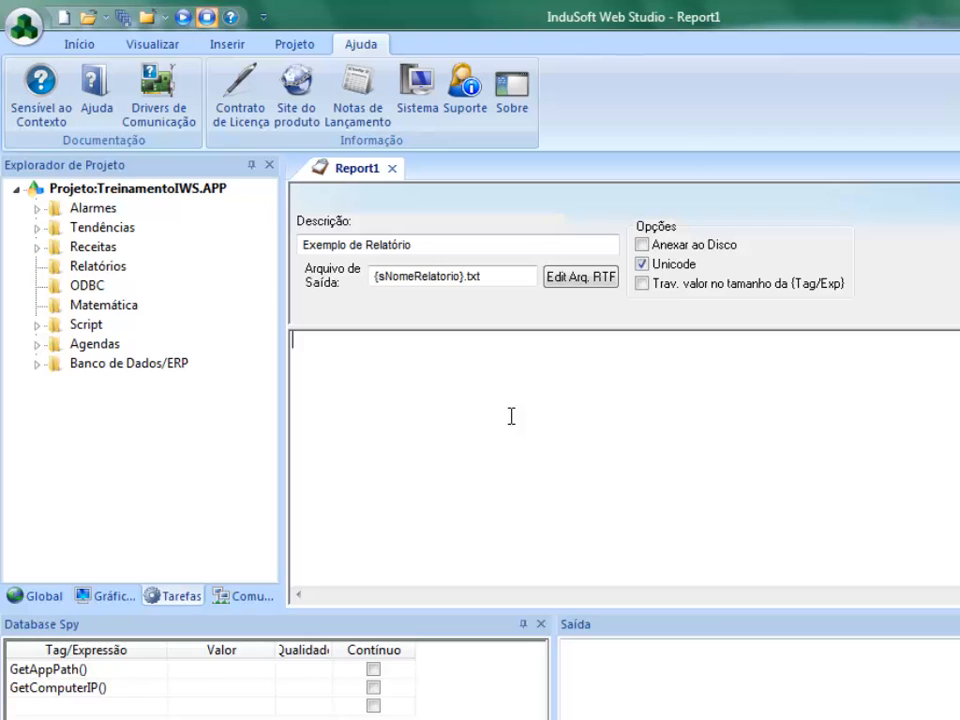
# Step: Copy the production report text from the heading through the Pressão line in the "23 Relatórios" Notepad file into the report worksheet's body
pyautogui.hotkey('alt', 'Tab')
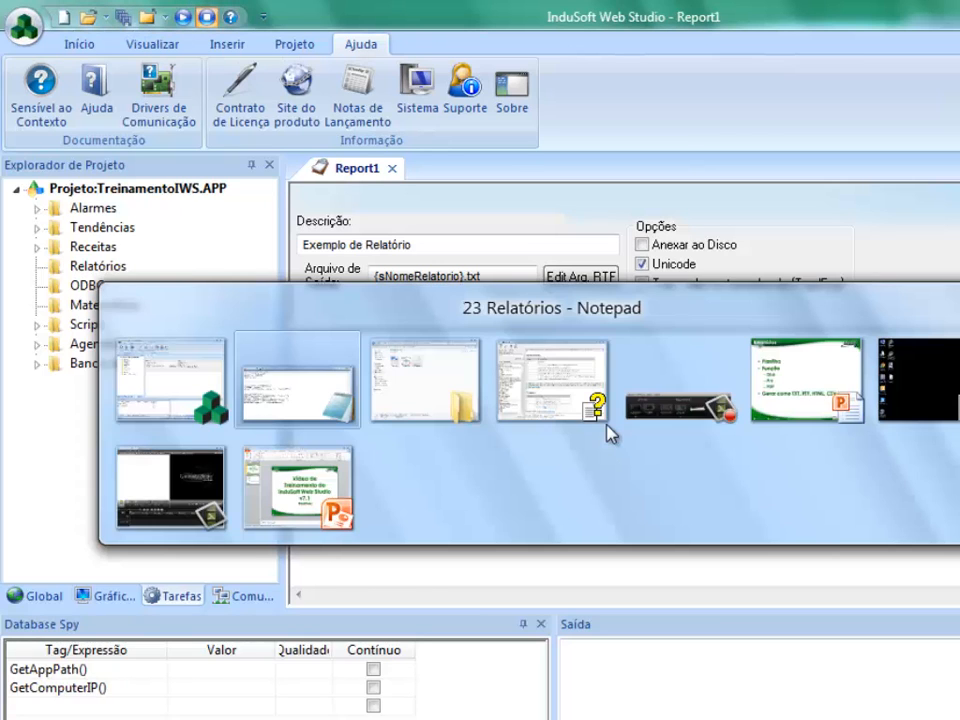
pyautogui.moveTo(276, 328); pyautogui.dragTo(35, 206)
pyautogui.hotkey('ctrl', 'c')
pyautogui.hotkey('alt', 'Tab')
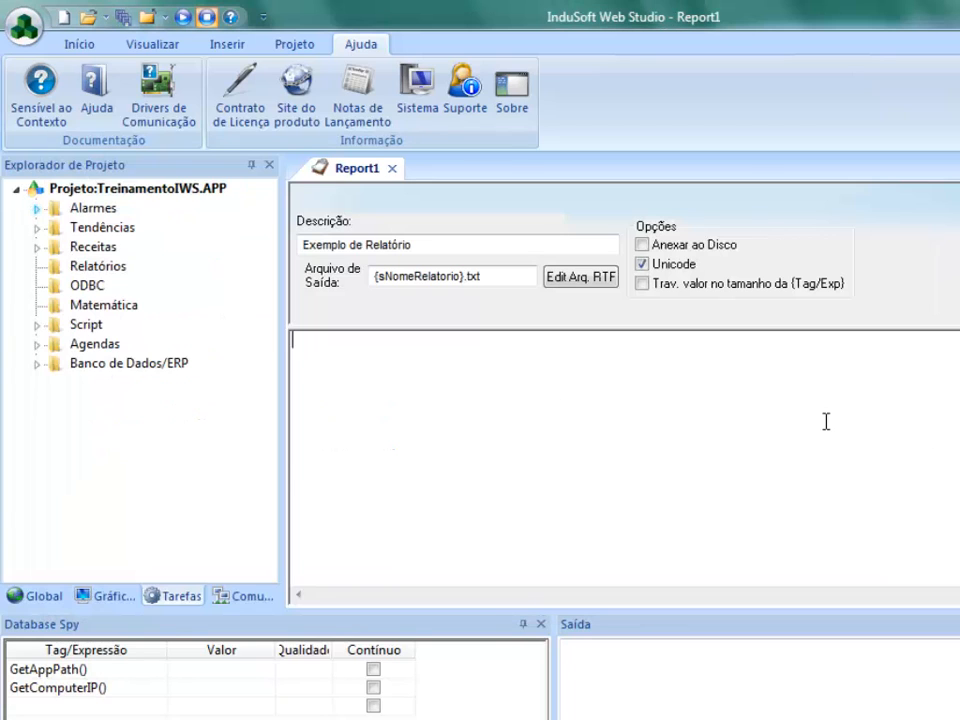
pyautogui.hotkey('ctrl', 'v')
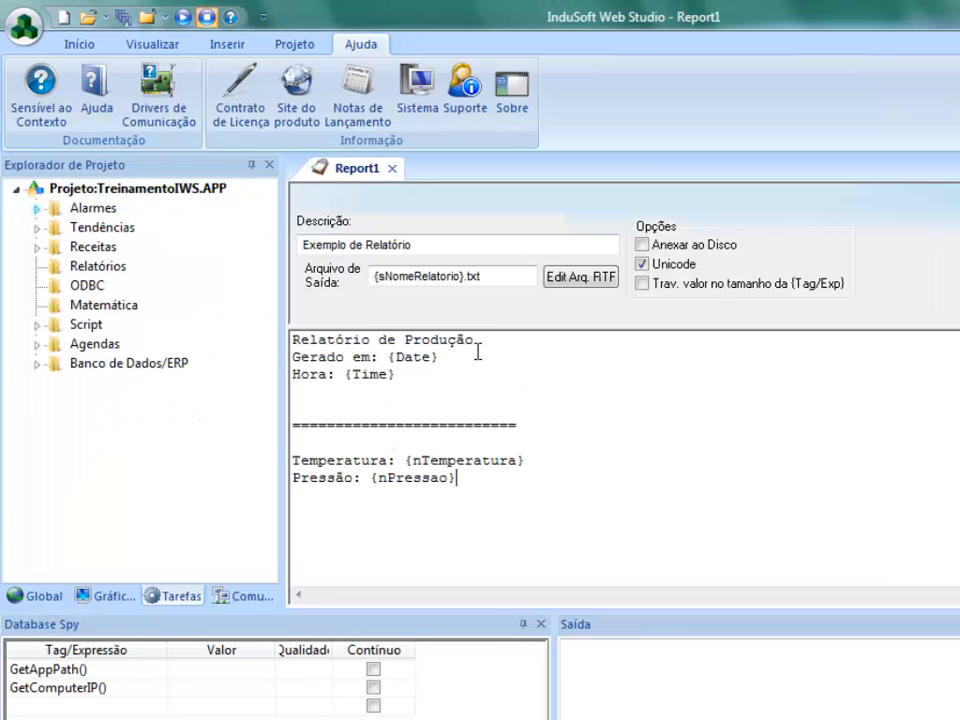
# Step: Review the report's title, fixed text and the {Date}, {Time}, {nTemperatura} and {nPressao} tag fields in the body
pyautogui.moveTo(474, 340); pyautogui.dragTo(296, 326)
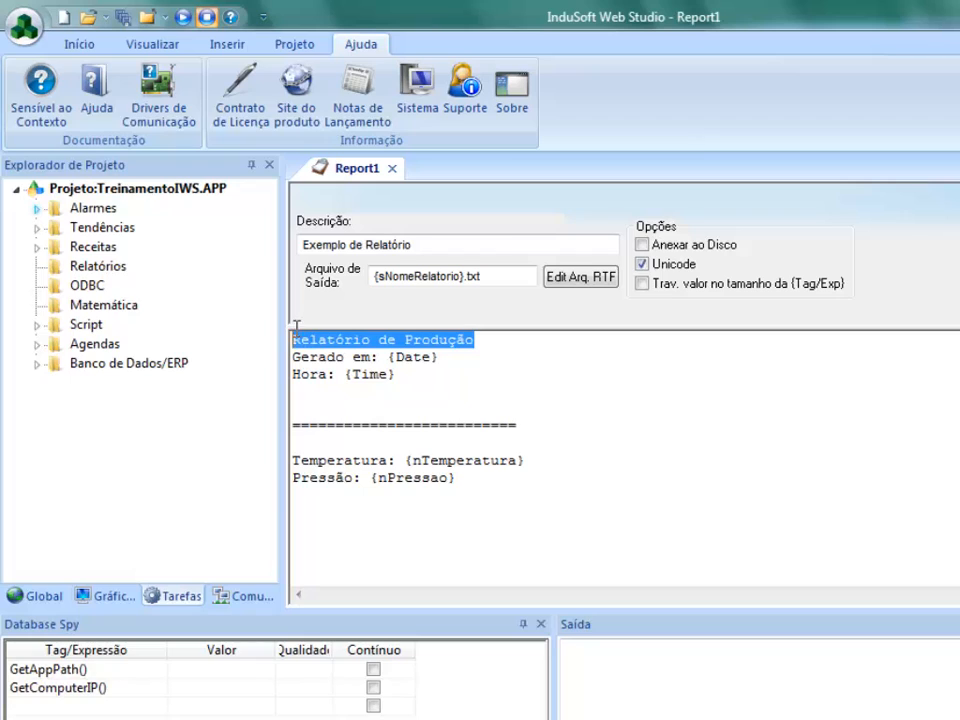
pyautogui.moveTo(381, 357); pyautogui.dragTo(292, 356)
pyautogui.moveTo(396, 357)
pyautogui.mouseDown()
pyautogui.moveTo(435, 358)
pyautogui.moveTo(391, 358)
pyautogui.mouseUp()
pyautogui.click(442, 360)
pyautogui.click(401, 358)
pyautogui.doubleClick(399, 358)
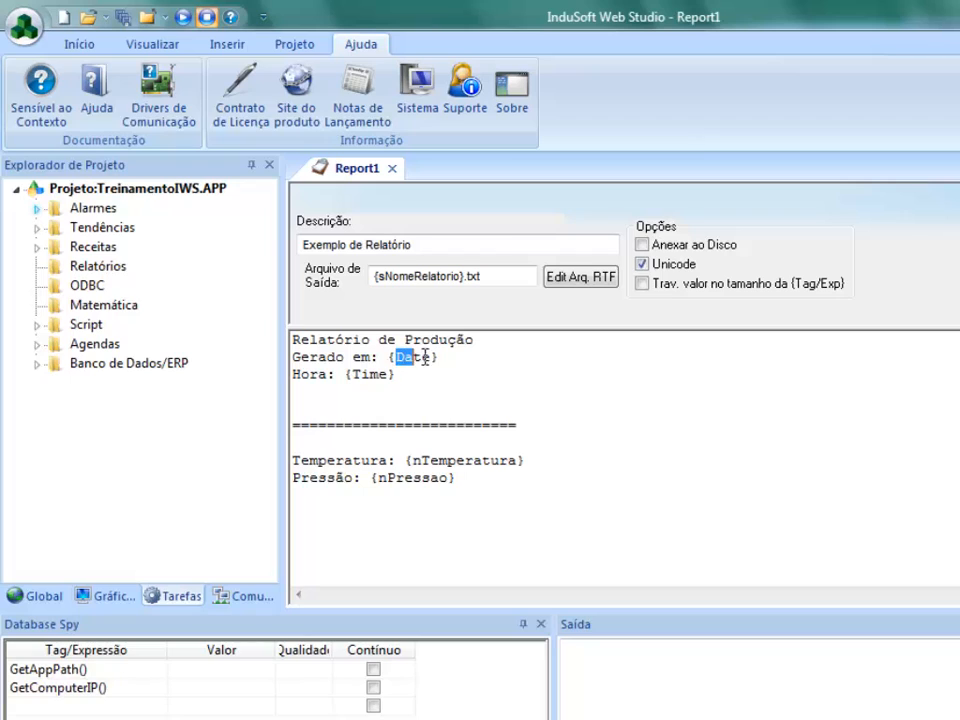
pyautogui.moveTo(356, 374); pyautogui.dragTo(392, 374)
pyautogui.moveTo(416, 461); pyautogui.dragTo(508, 465)
pyautogui.moveTo(378, 478); pyautogui.dragTo(418, 481)
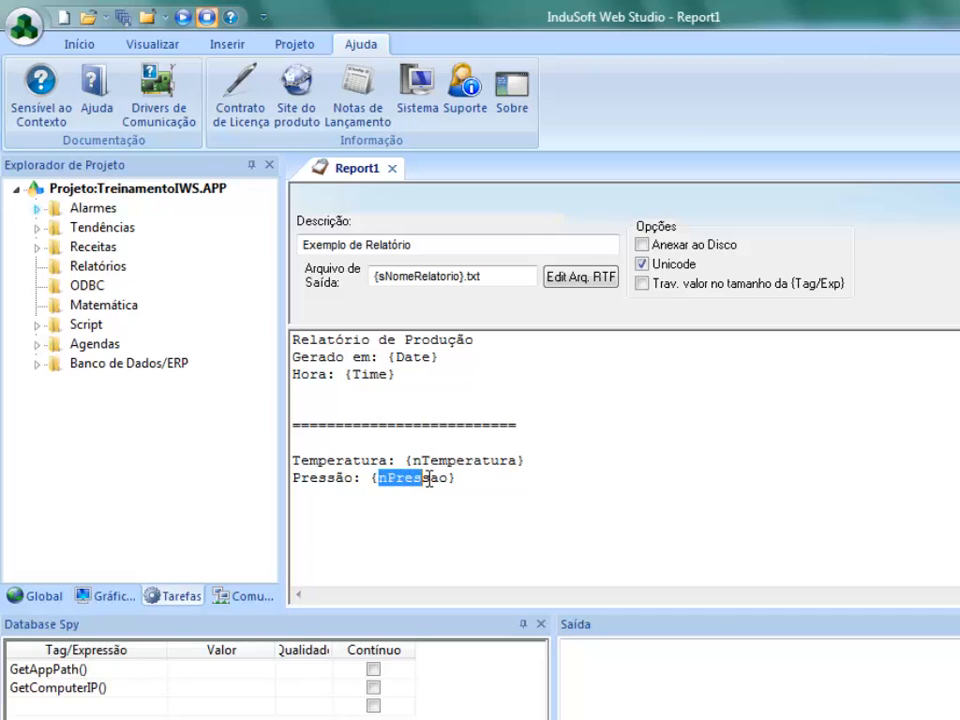
pyautogui.click(421, 480)
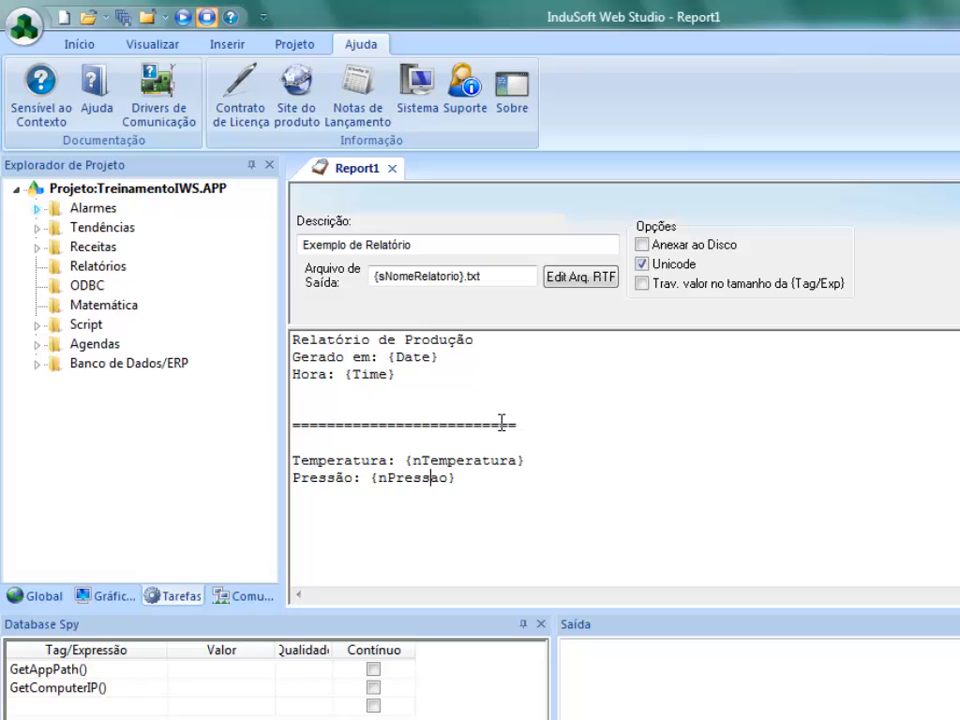
# Step: Copy the line Teste: {If(bTeste=1, "Teste ON", "Teste OFF")} from the Notepad notes to below the Pressão line in the report body
pyautogui.hotkey('alt', 'Tab')
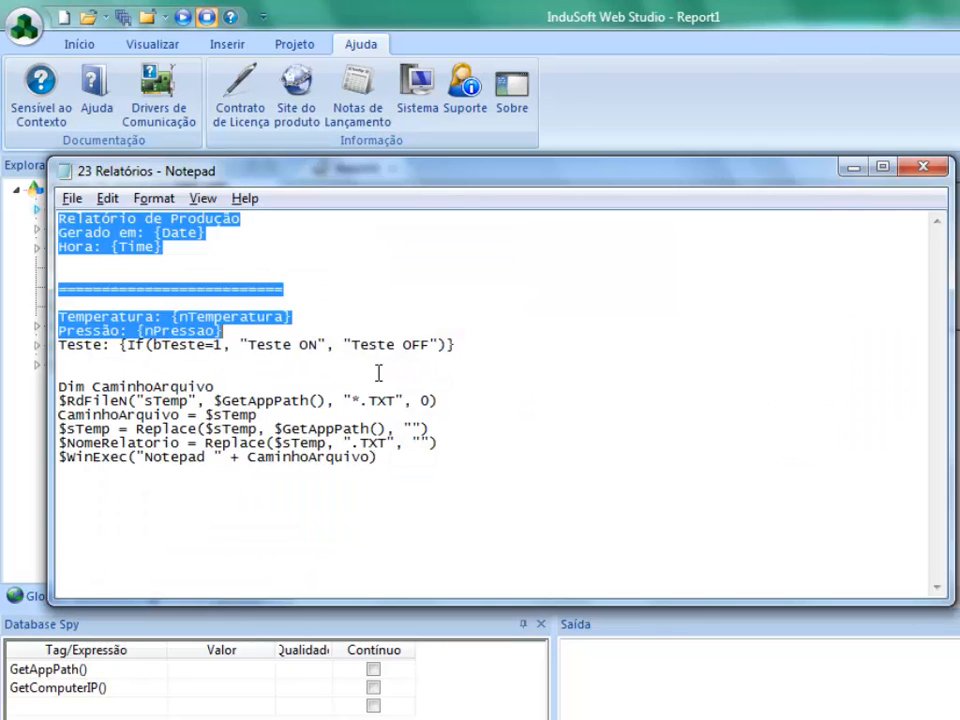
pyautogui.moveTo(458, 345); pyautogui.dragTo(58, 345)
pyautogui.hotkey('ctrl', 'c')
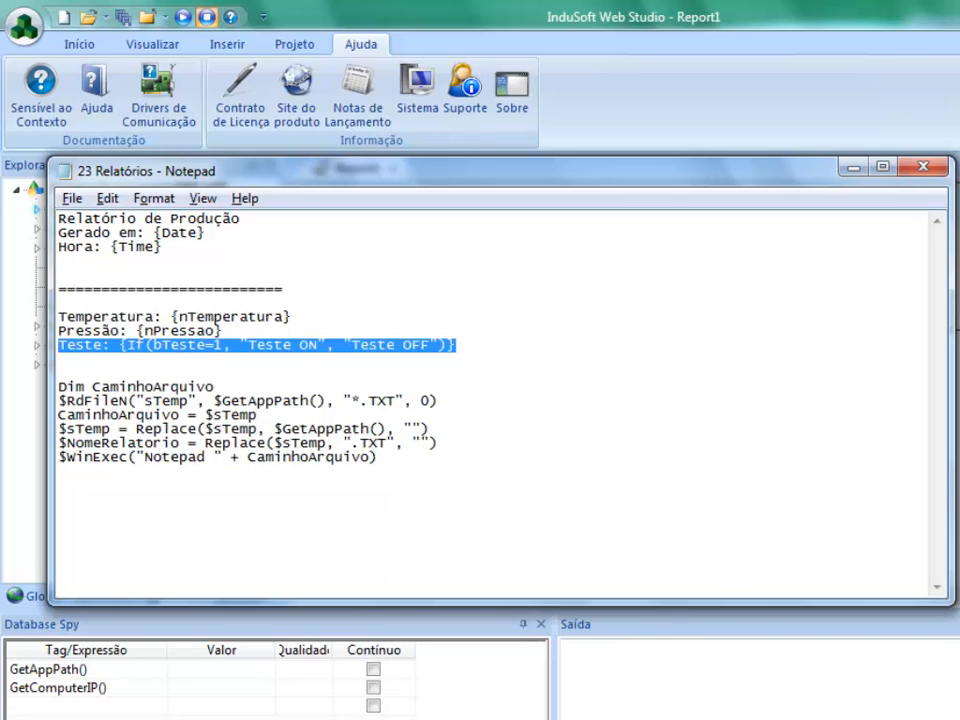
pyautogui.hotkey('alt', 'Tab')
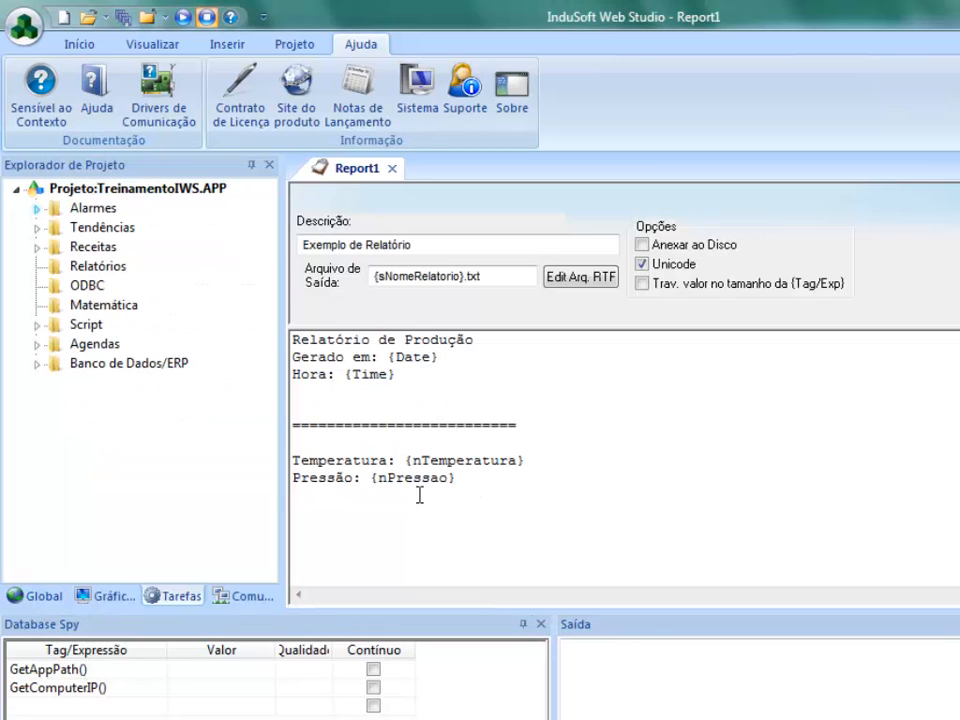
pyautogui.hotkey('ctrl', 'v')
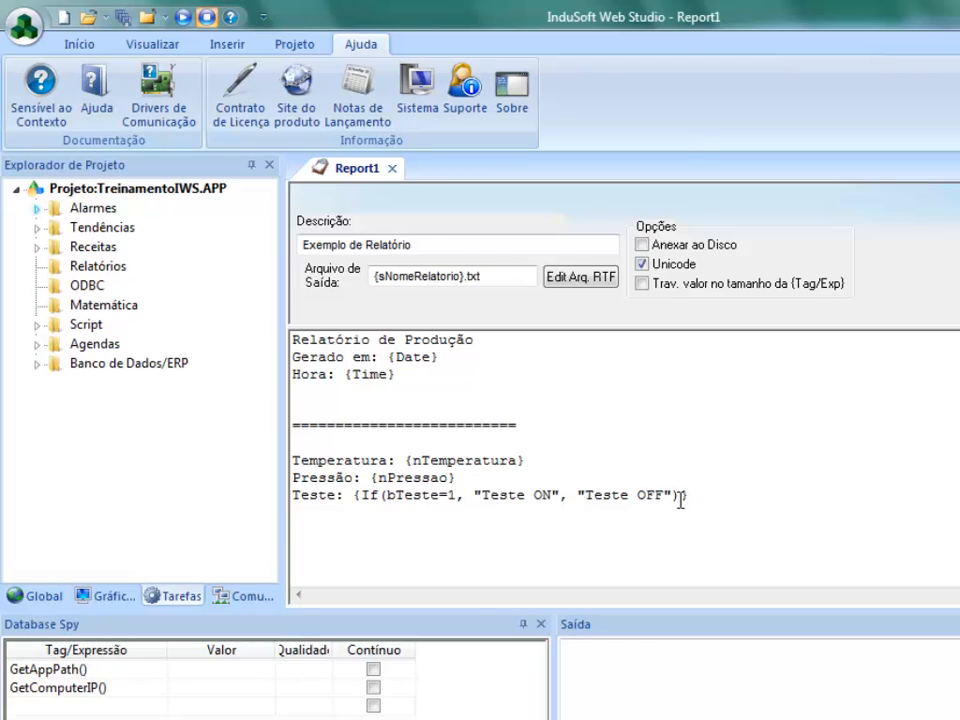
# Step: Close the report worksheet, saving its changes under the file name Relatorio1
pyautogui.click(395, 172)
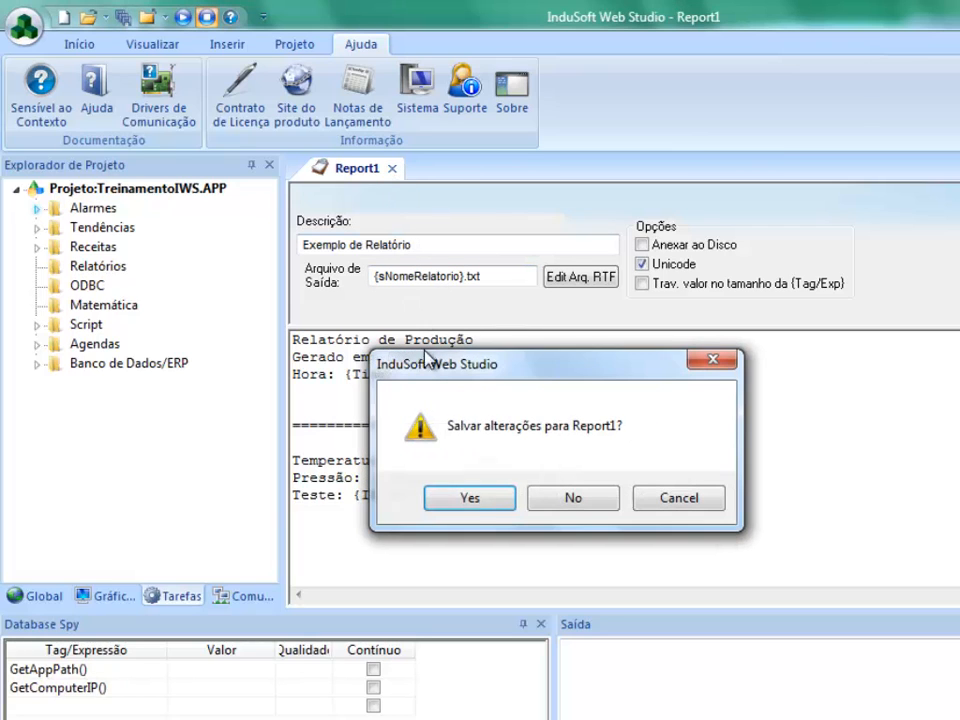
pyautogui.click(470, 500)
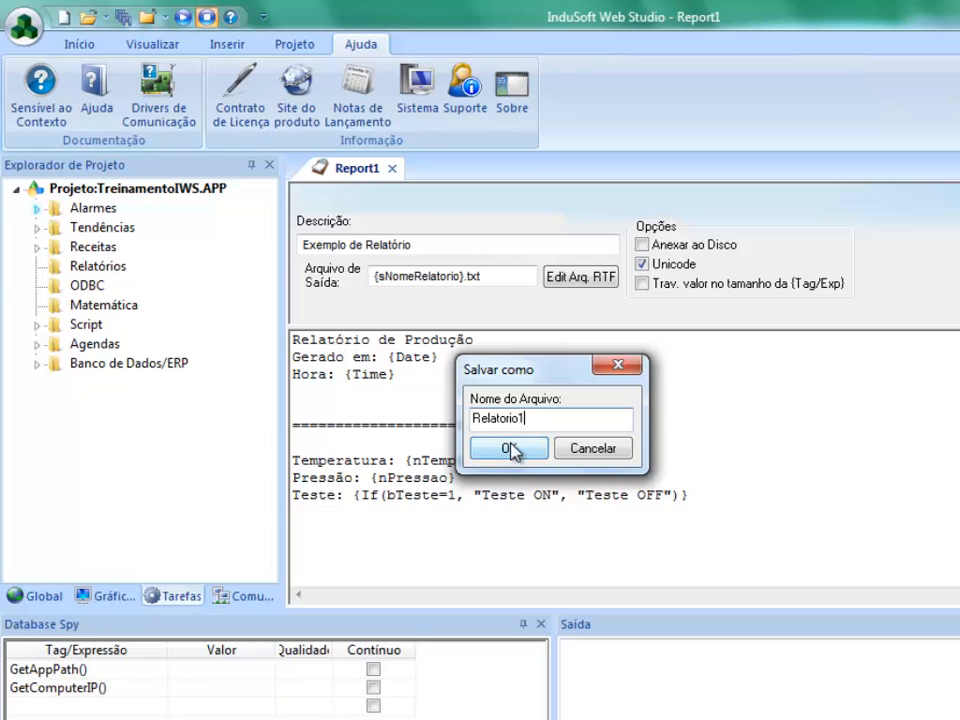
pyautogui.click(514, 451)
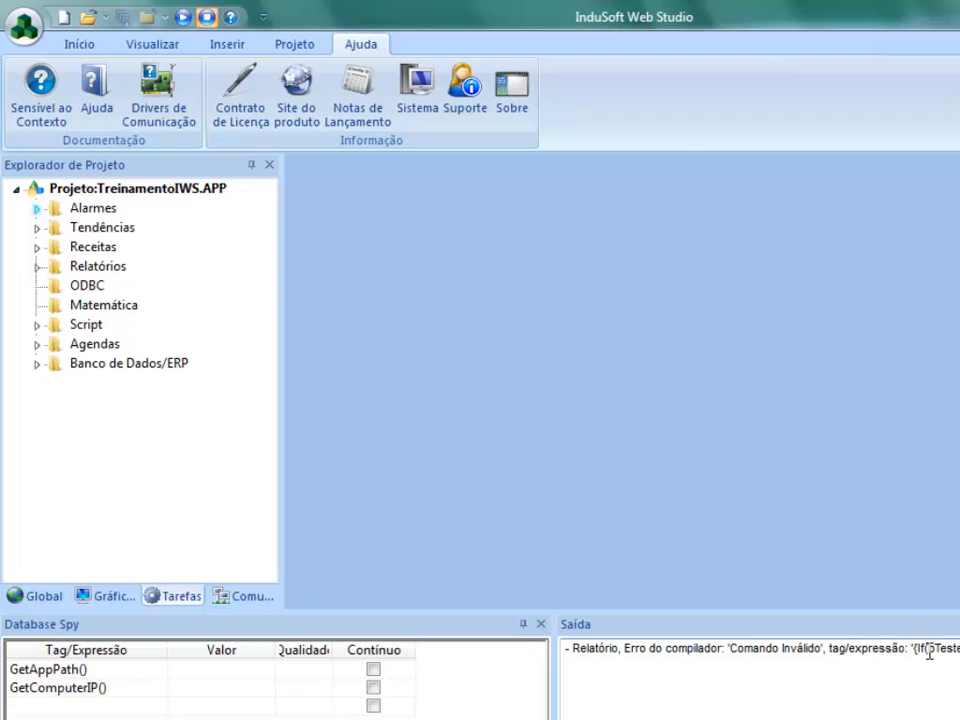
# Step: Check the bTeste expression in the report's compiler message, and clear the output log
pyautogui.moveTo(928, 649); pyautogui.dragTo(957, 650)
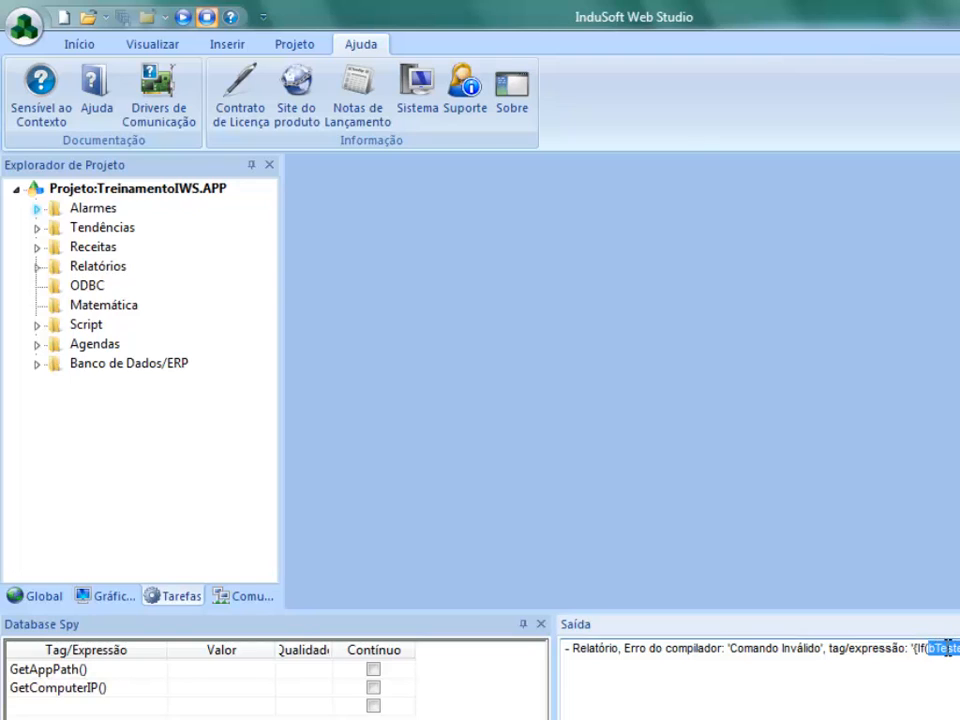
pyautogui.click(947, 650)
pyautogui.rightClick(714, 662)
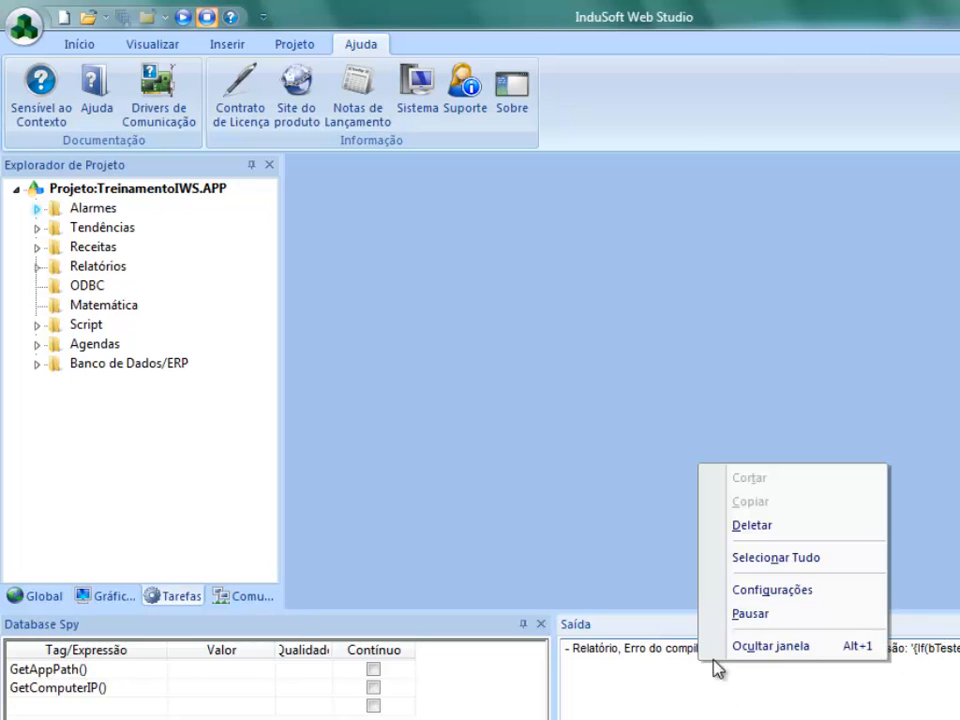
pyautogui.click(750, 527)
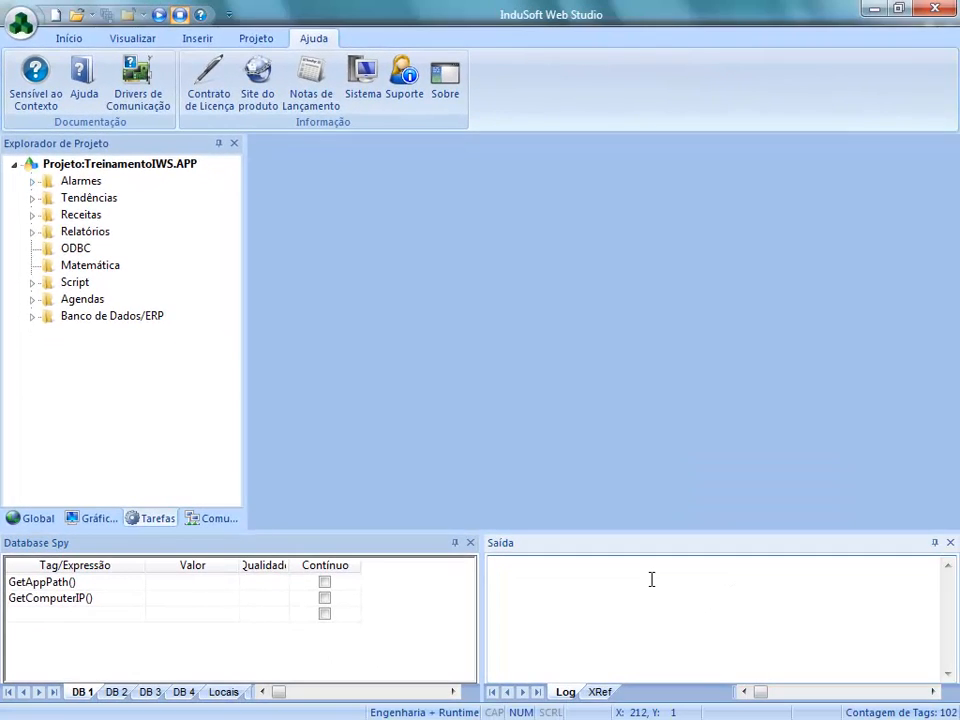
# Step: Switch to Windows Explorer and locate the saved report file Relatorio1.rep in the TreinamentoIWS project's Config folder
pyautogui.hotkey('alt', 'Tab')
pyautogui.hotkey('alt', 'Tab')
pyautogui.hotkey('alt', 'Tab')
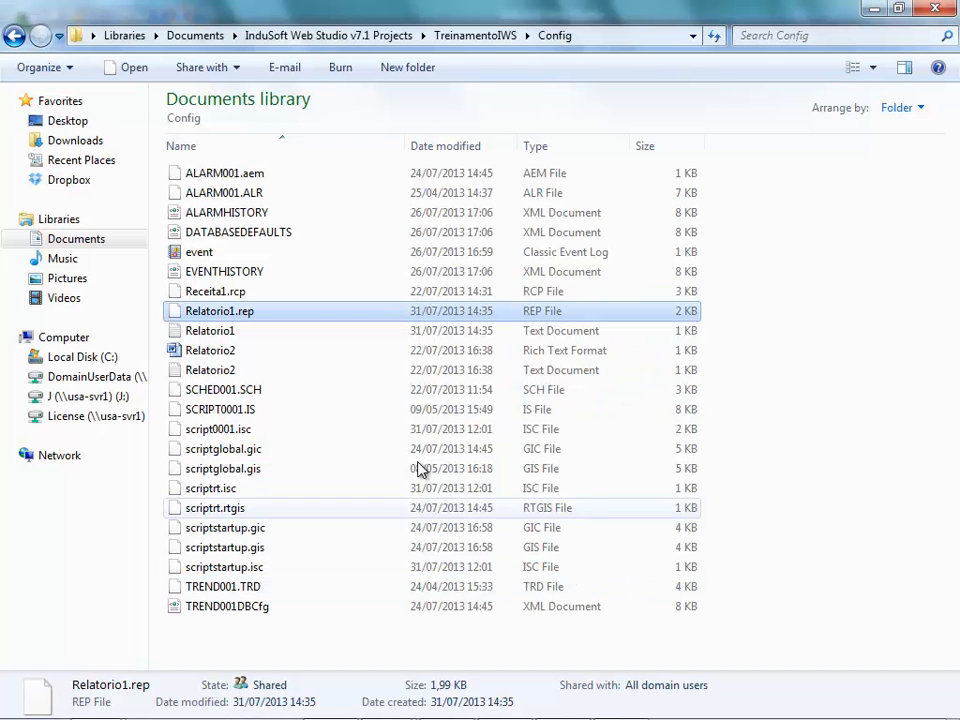
pyautogui.click(474, 35)
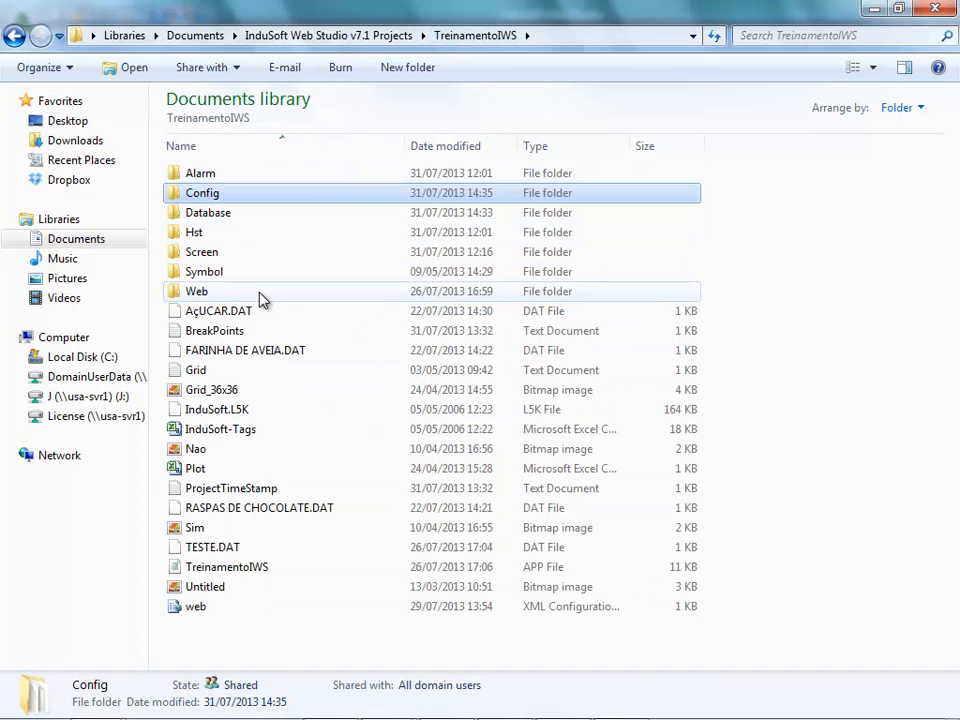
pyautogui.doubleClick(212, 200)
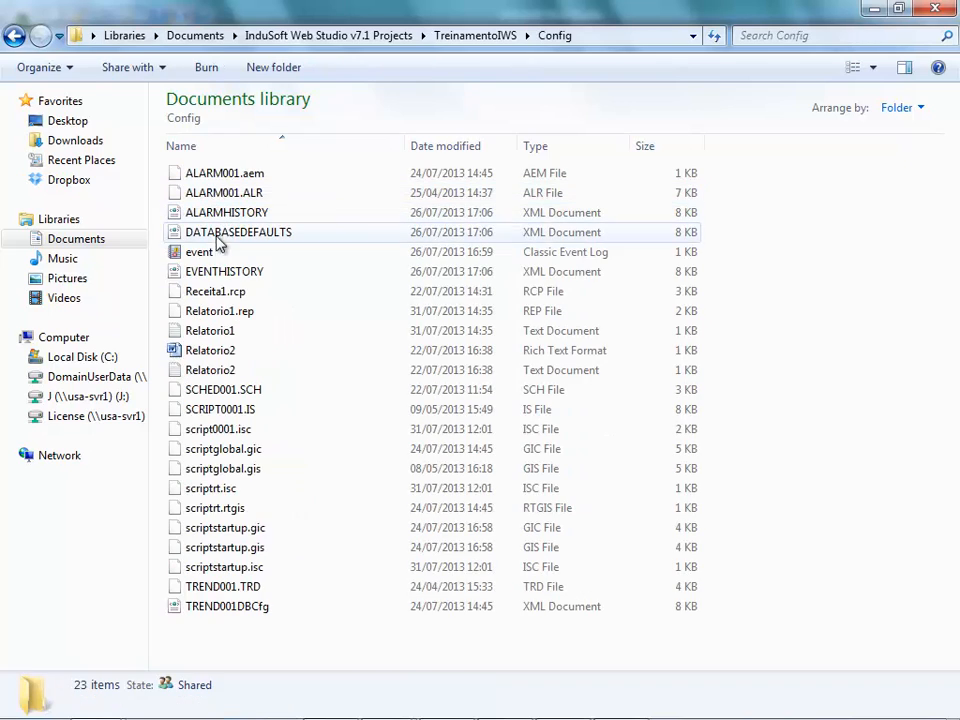
pyautogui.click(265, 312)
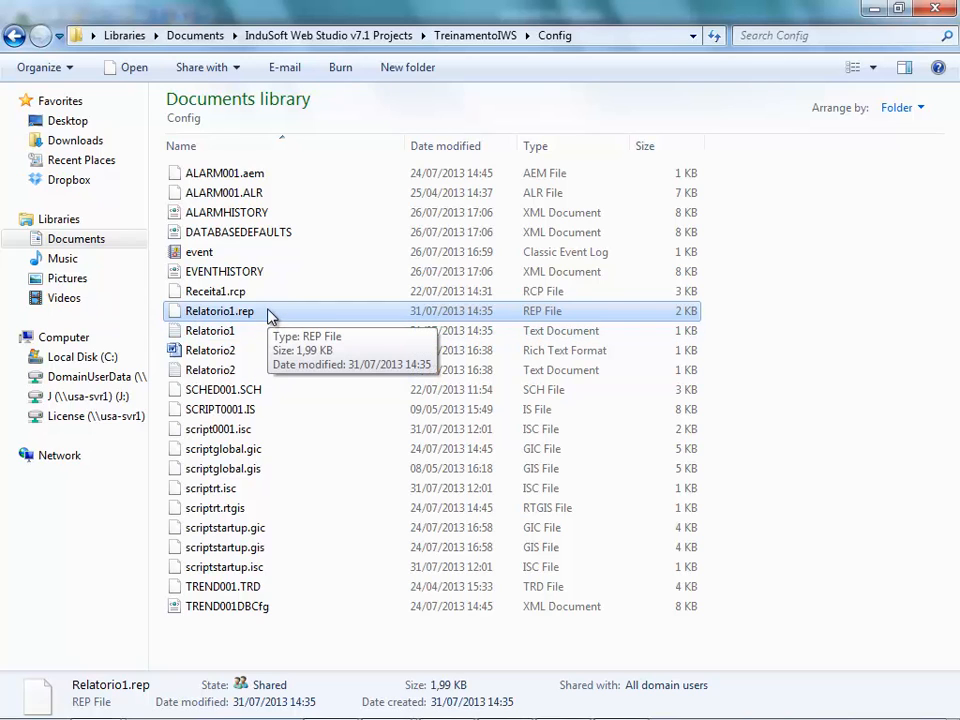
# Step: Return to InduSoft Web Studio and open the ReceitaRelatorio.scr screen from the project's Telas folder
pyautogui.hotkey('alt', 'Tab')
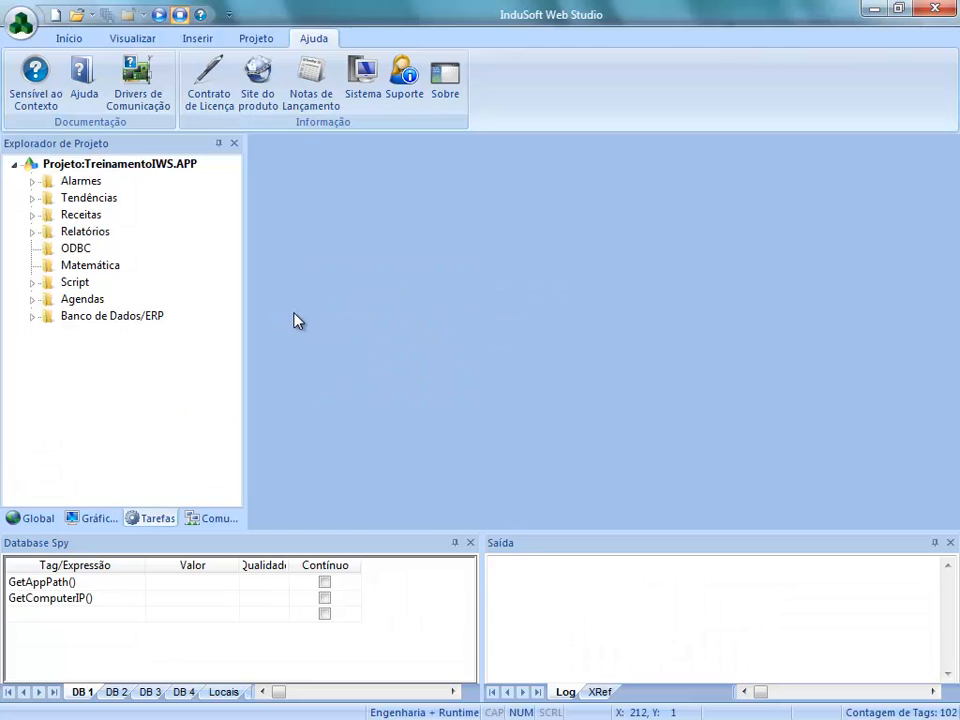
pyautogui.click(80, 518)
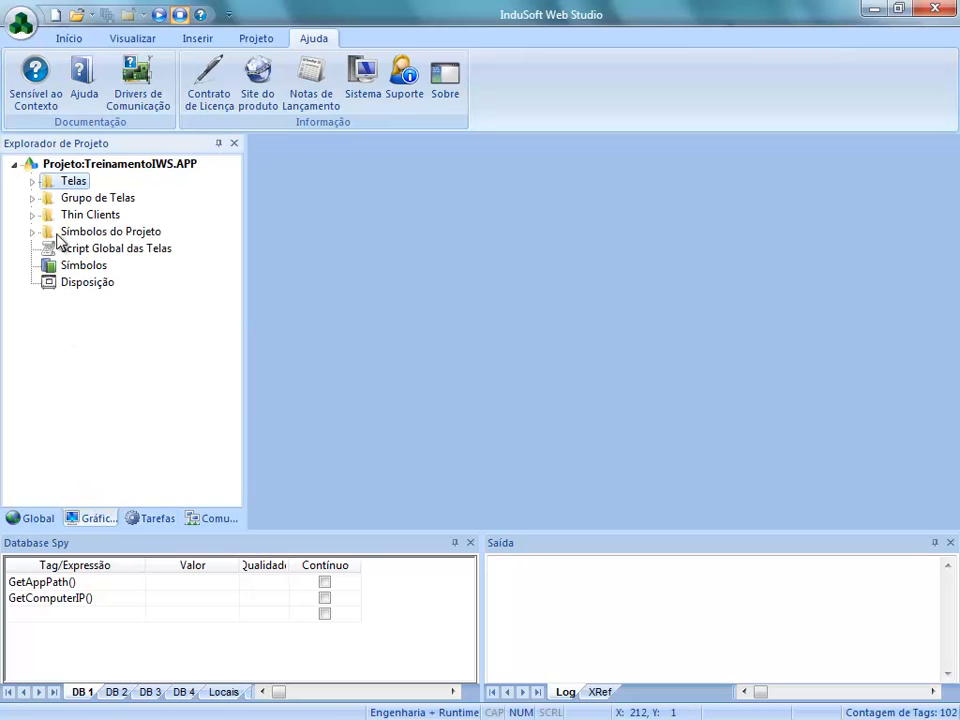
pyautogui.click(31, 182)
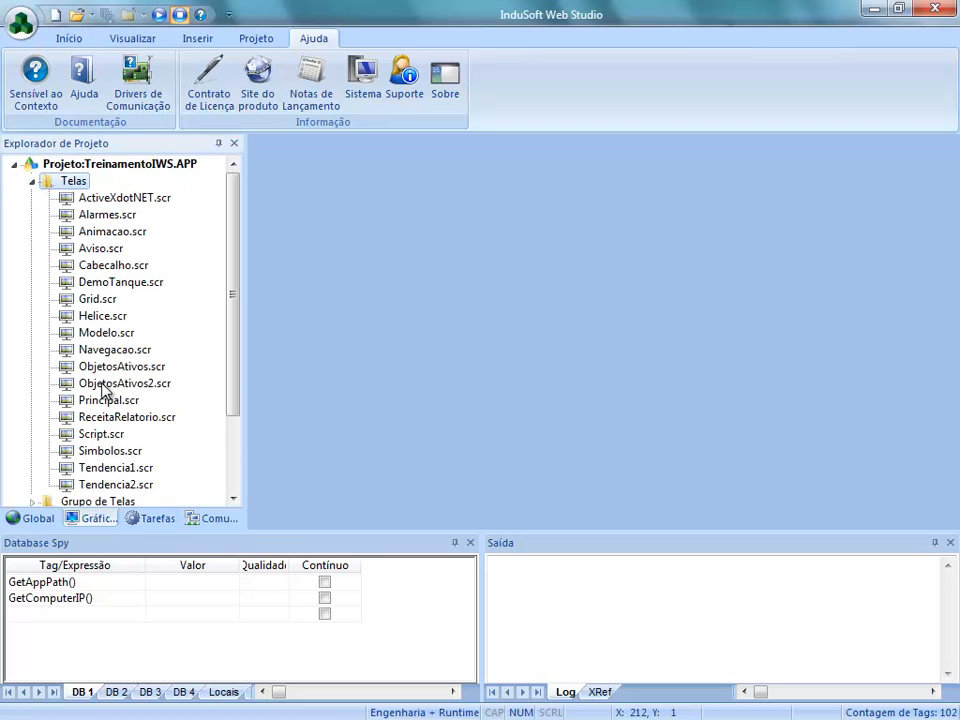
pyautogui.doubleClick(114, 418)
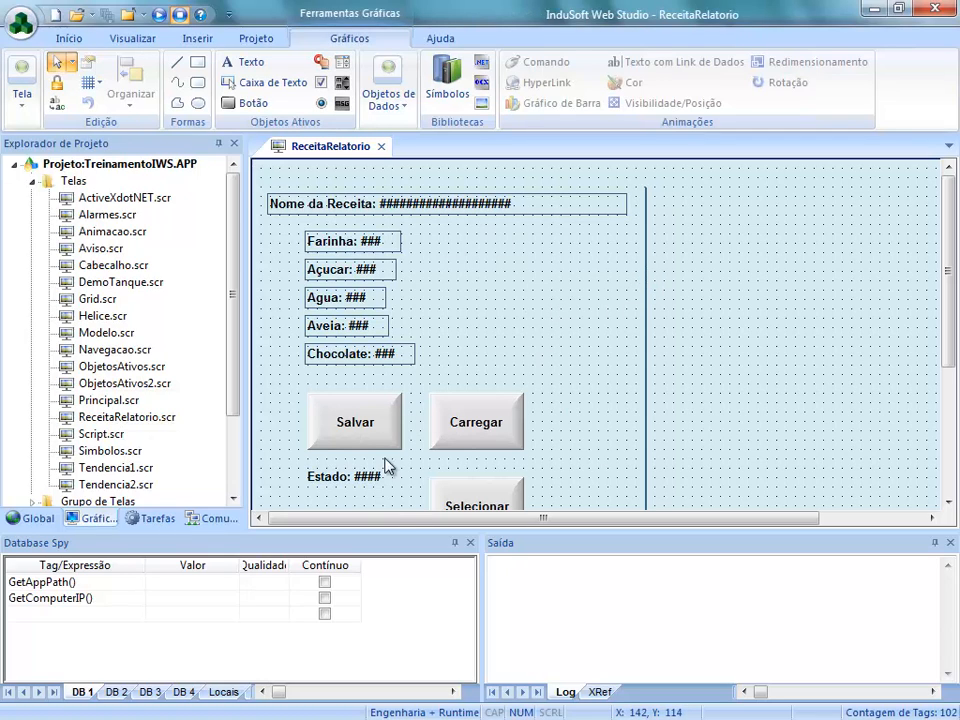
# Step: Duplicate the "Nome da Receita" text field into the empty area beyond the vertical divider, at about X 450, Y 40
pyautogui.moveTo(380, 528); pyautogui.dragTo(521, 529)
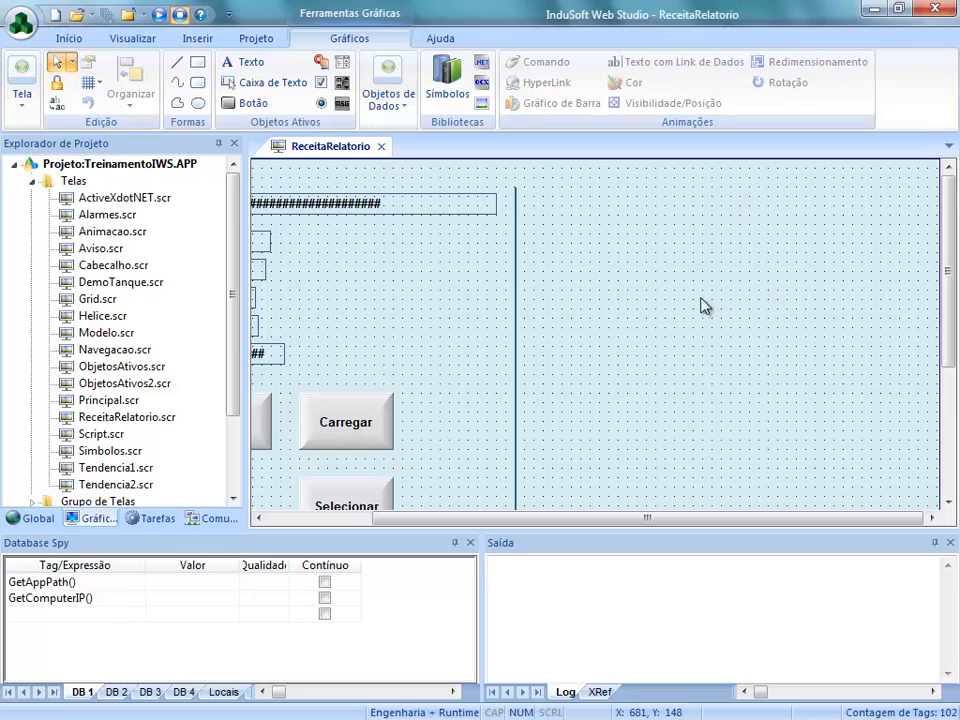
pyautogui.click(372, 210)
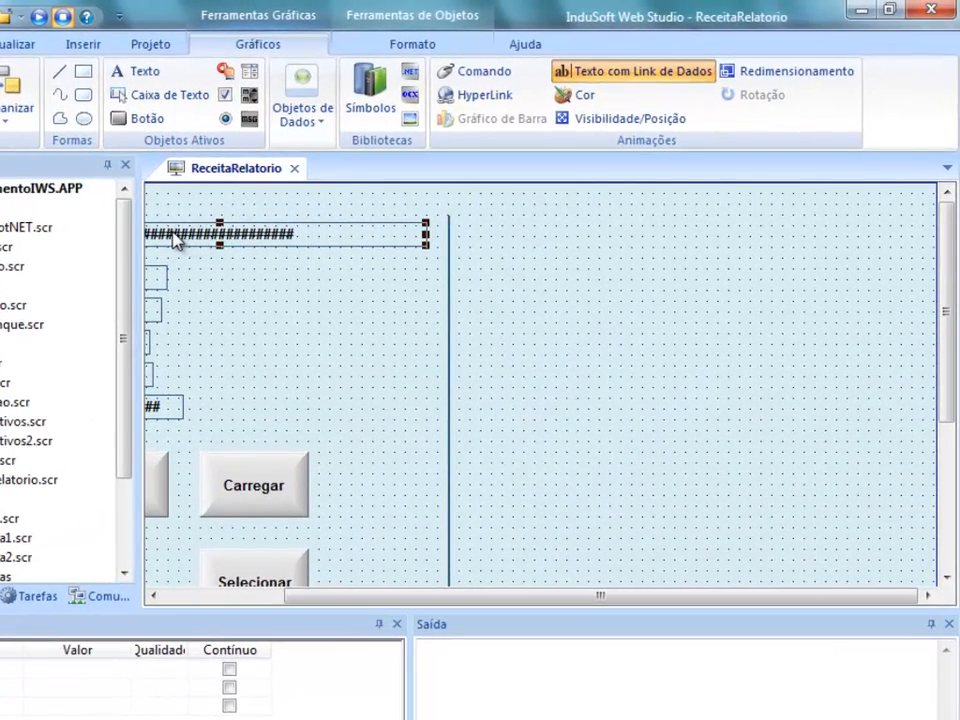
pyautogui.moveTo(186, 237); pyautogui.dragTo(638, 250)
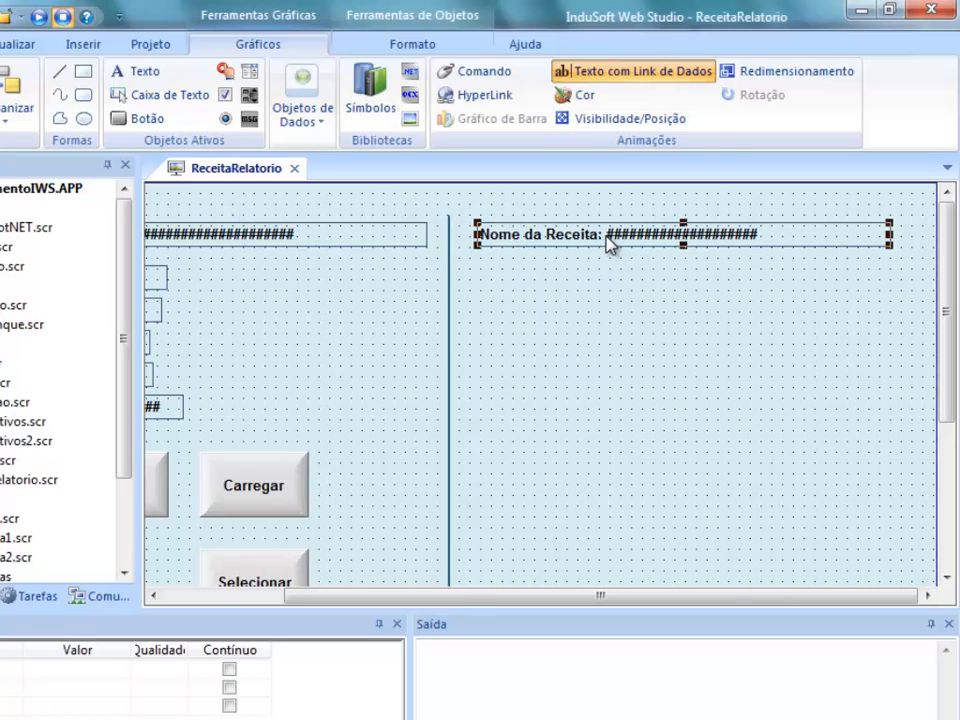
# Step: Link the duplicated text field beyond the divider to the string tag sNomeRelatorio
pyautogui.doubleClick(610, 246)
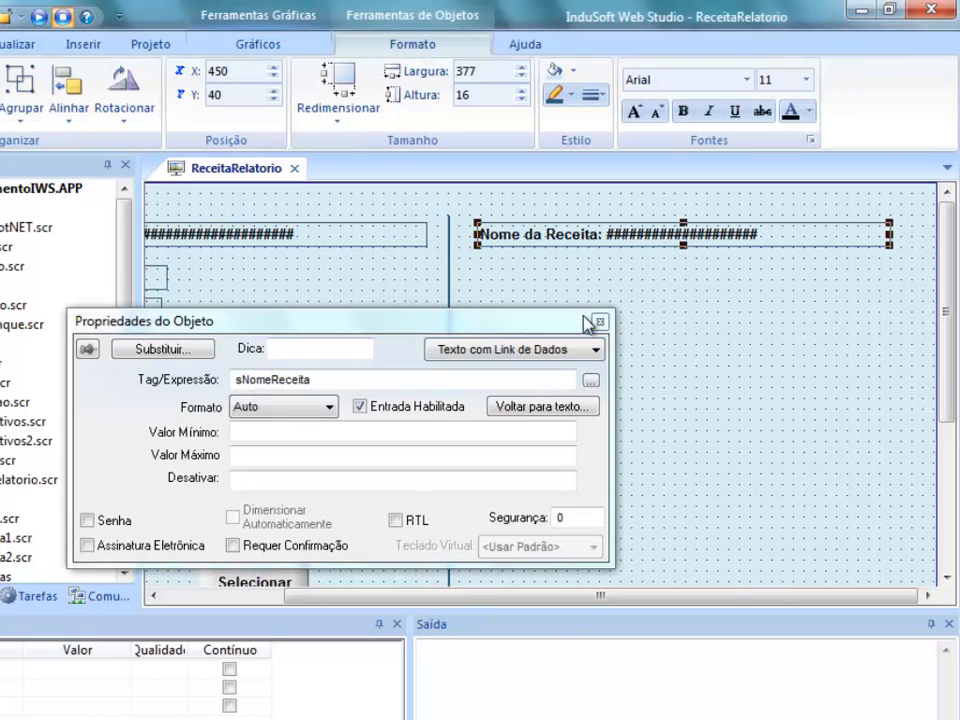
pyautogui.click(591, 381)
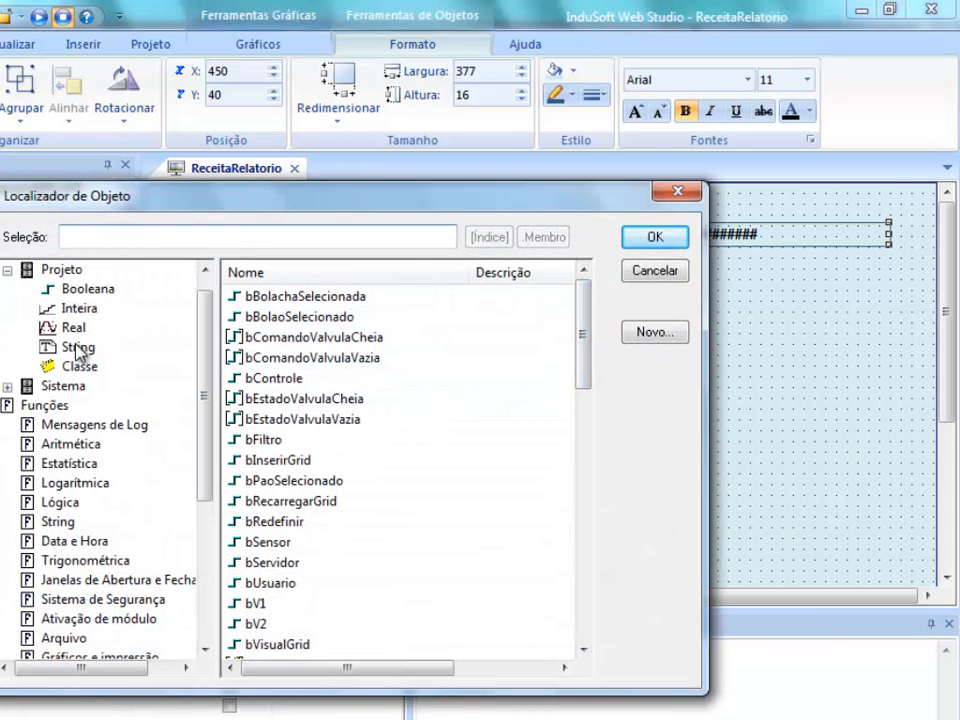
pyautogui.click(79, 349)
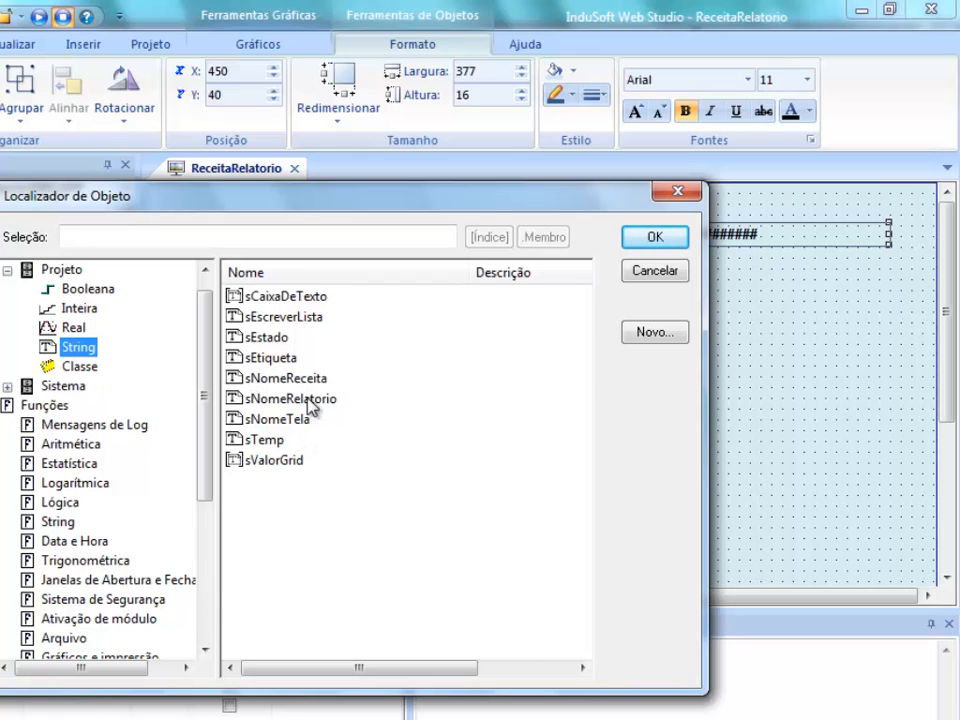
pyautogui.click(290, 399)
pyautogui.click(654, 240)
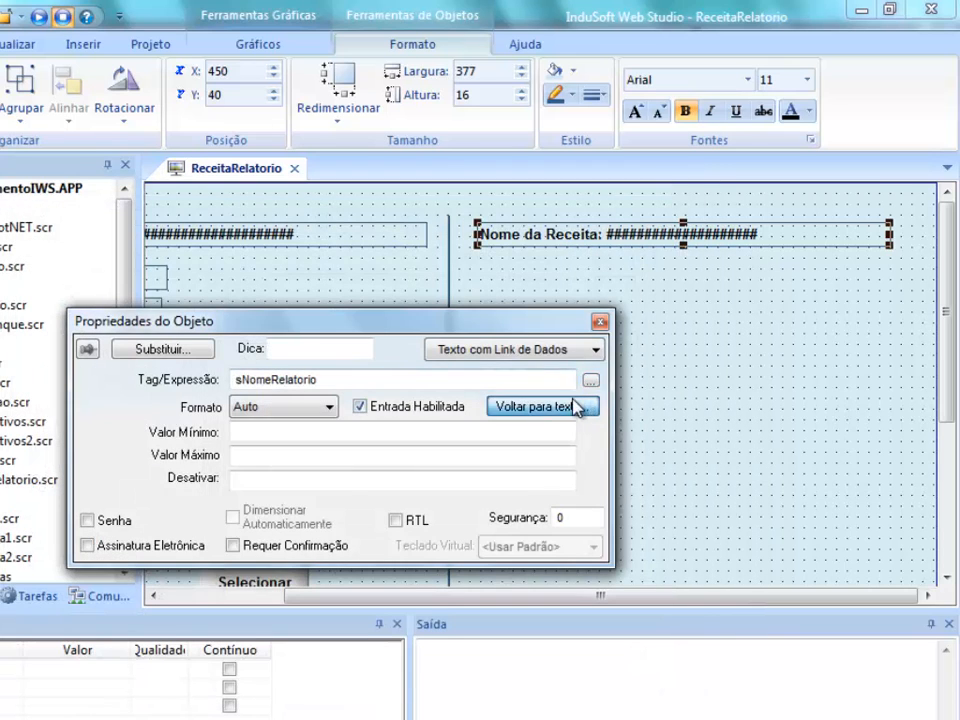
# Step: Change the duplicated field's caption label to "Nome do Relatorio:", keeping the # placeholders
pyautogui.click(577, 407)
pyautogui.moveTo(244, 396); pyautogui.dragTo(229, 396)
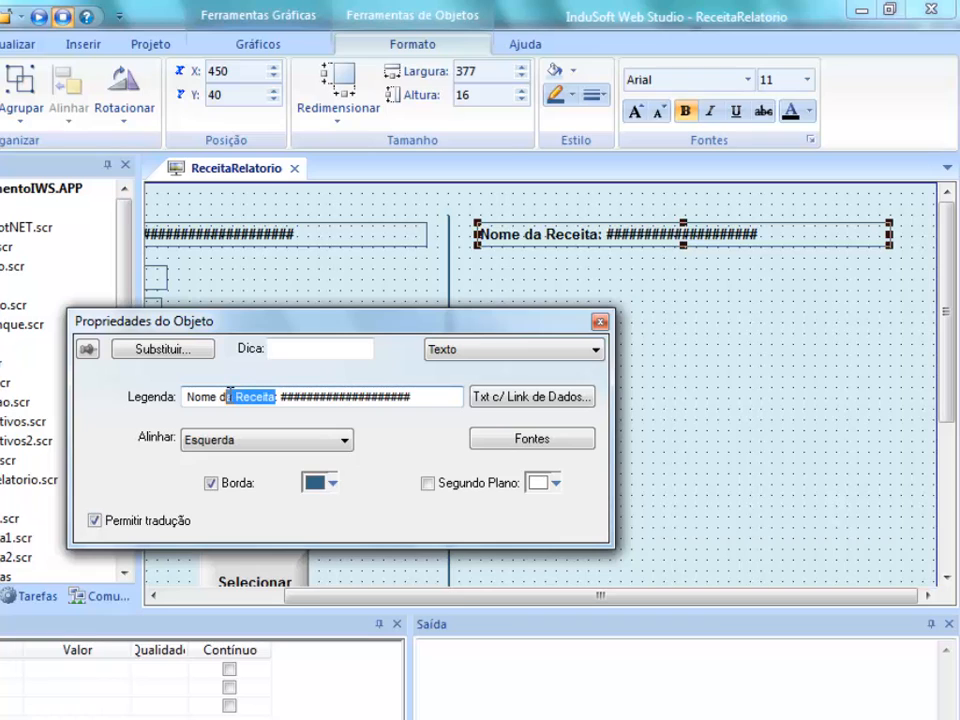
pyautogui.write('o Rela')
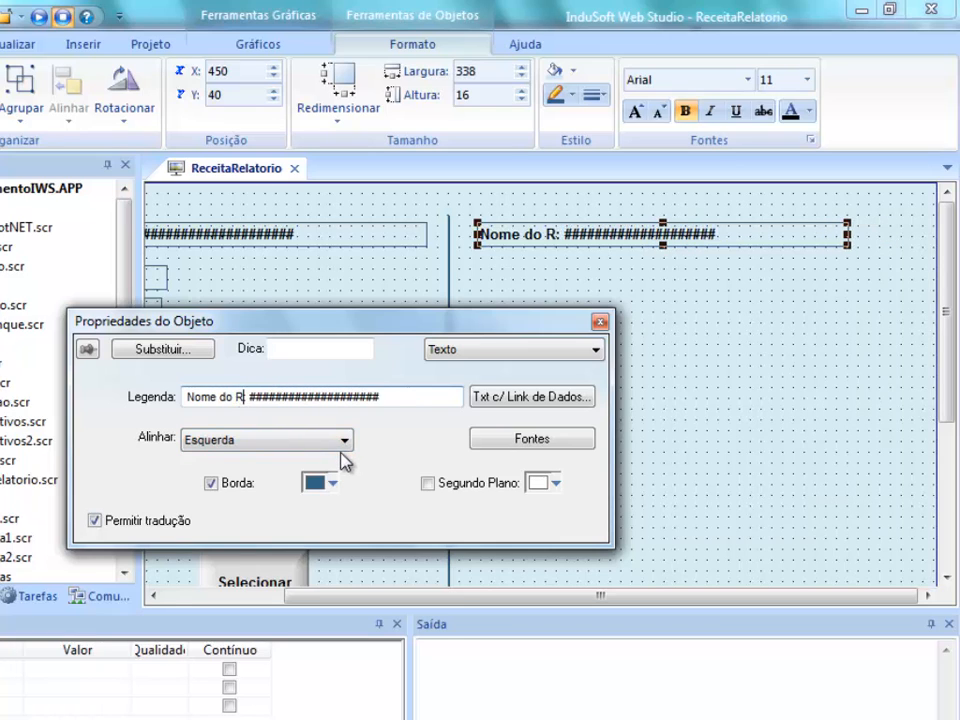
pyautogui.write('torio')
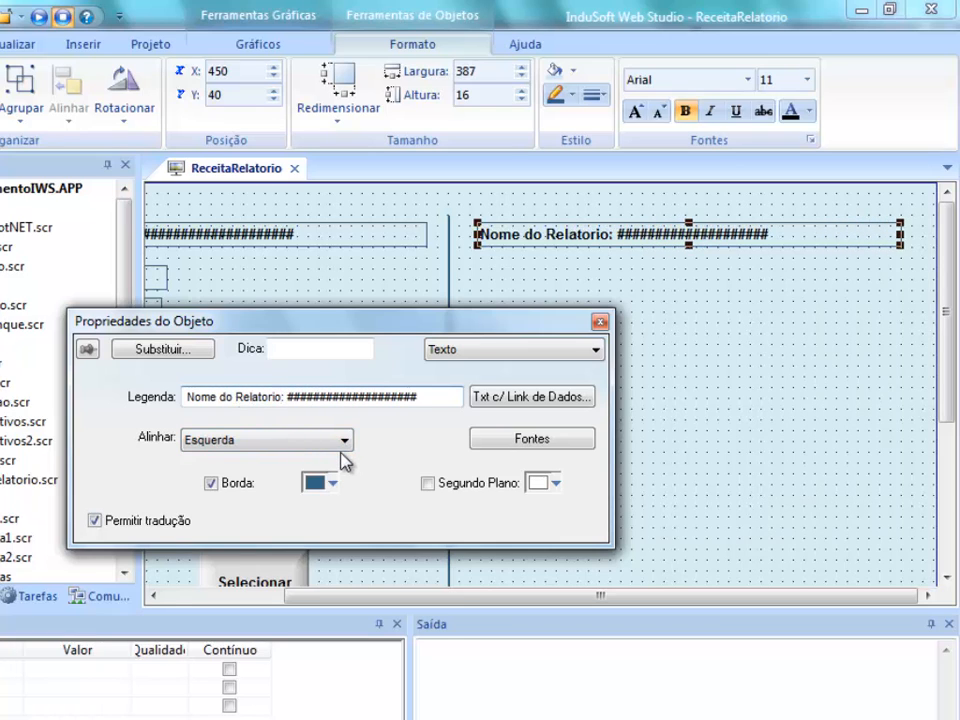
pyautogui.click(703, 439)
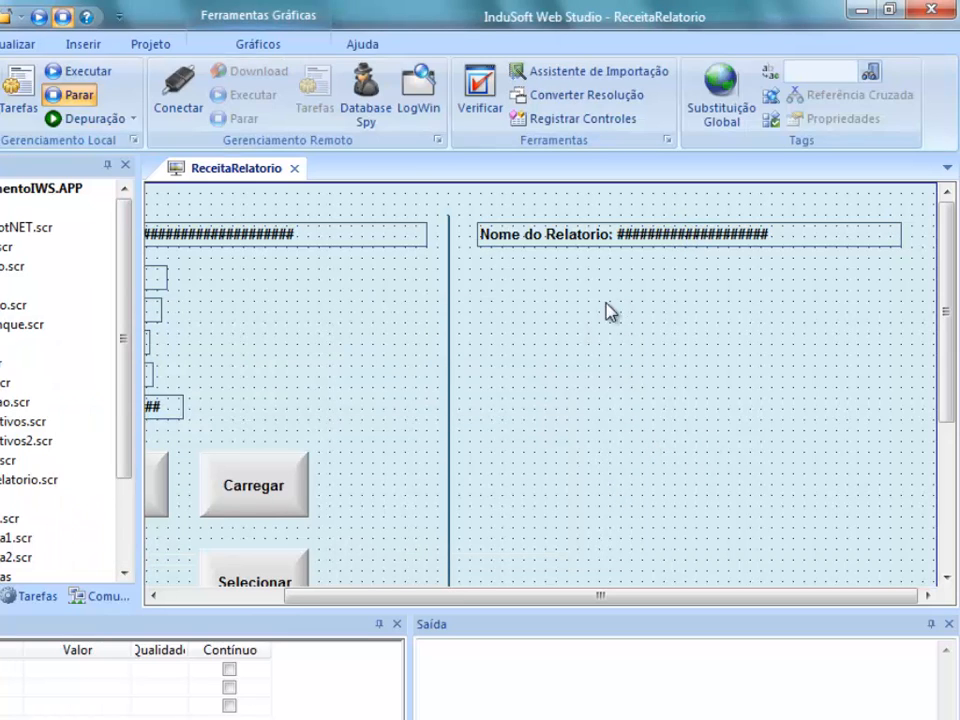
# Step: Draw a button about 81 by 71 below the "Nome do Relatorio" field and place it at X 450, Y 80
pyautogui.click(262, 46)
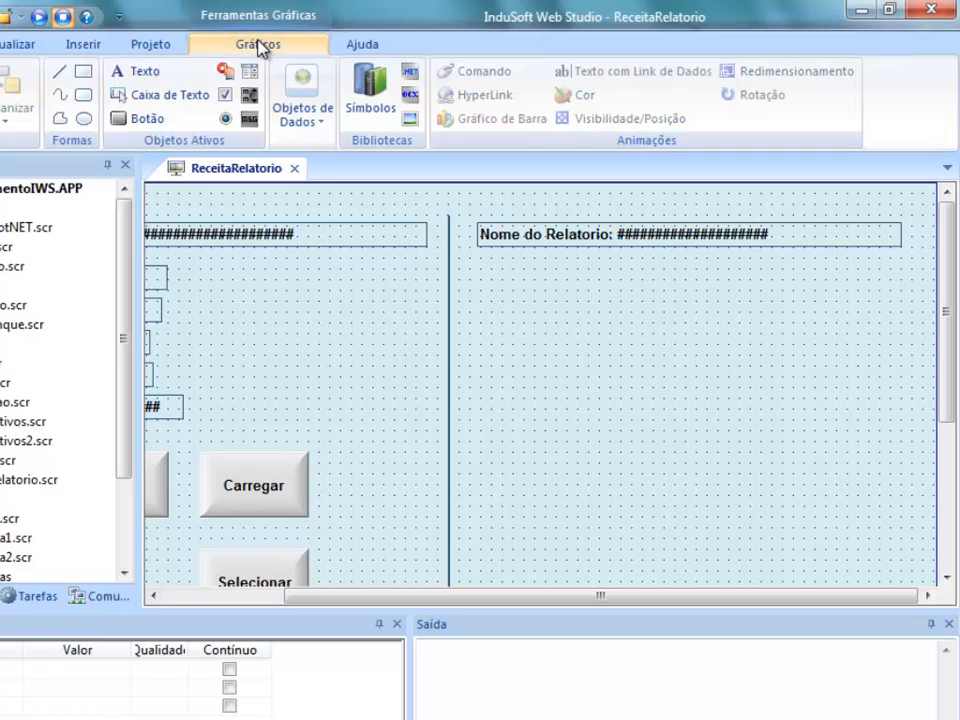
pyautogui.click(146, 121)
pyautogui.moveTo(480, 262)
pyautogui.mouseDown()
pyautogui.moveTo(529, 313)
pyautogui.moveTo(567, 333)
pyautogui.mouseUp()
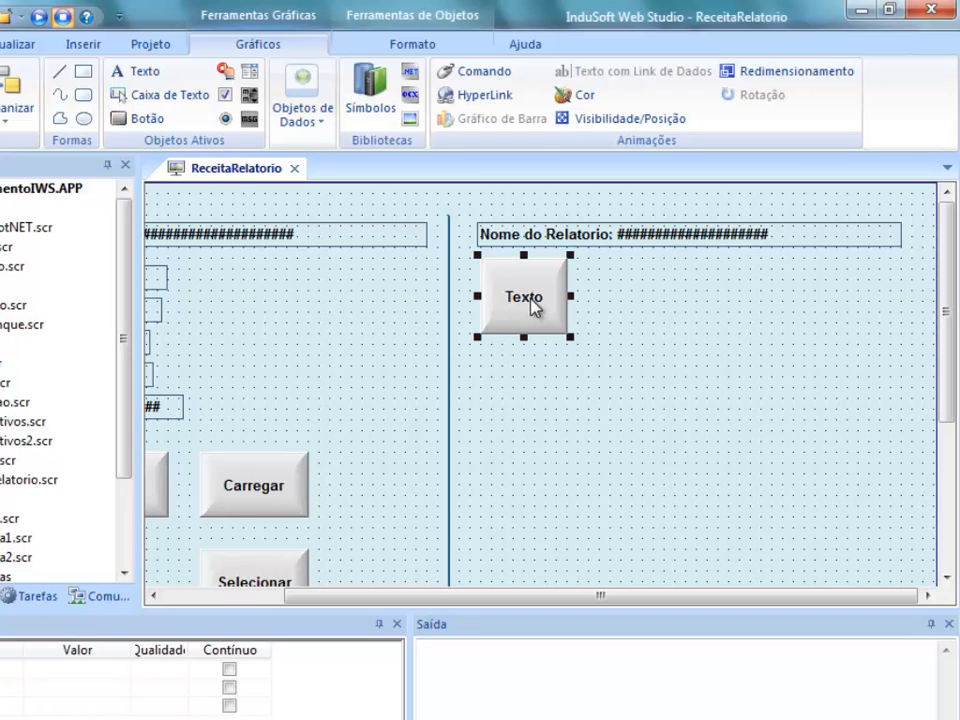
pyautogui.moveTo(531, 298); pyautogui.dragTo(530, 308)
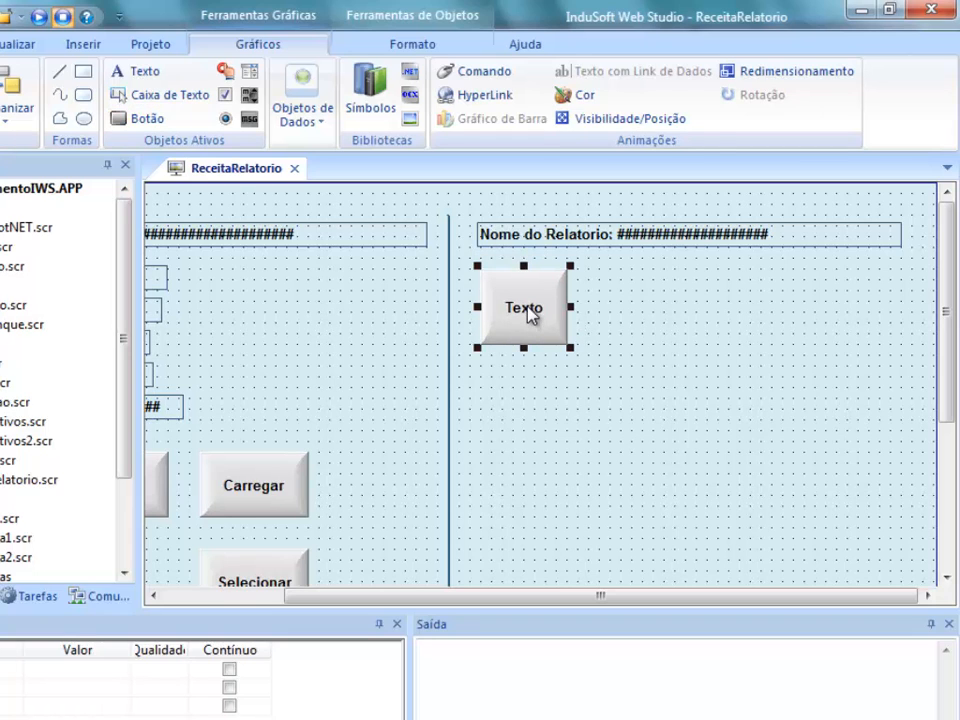
# Step: Caption the new button "Gerar Relatório" and add a Command animation to it
pyautogui.doubleClick(530, 312)
pyautogui.moveTo(223, 399); pyautogui.dragTo(60, 398)
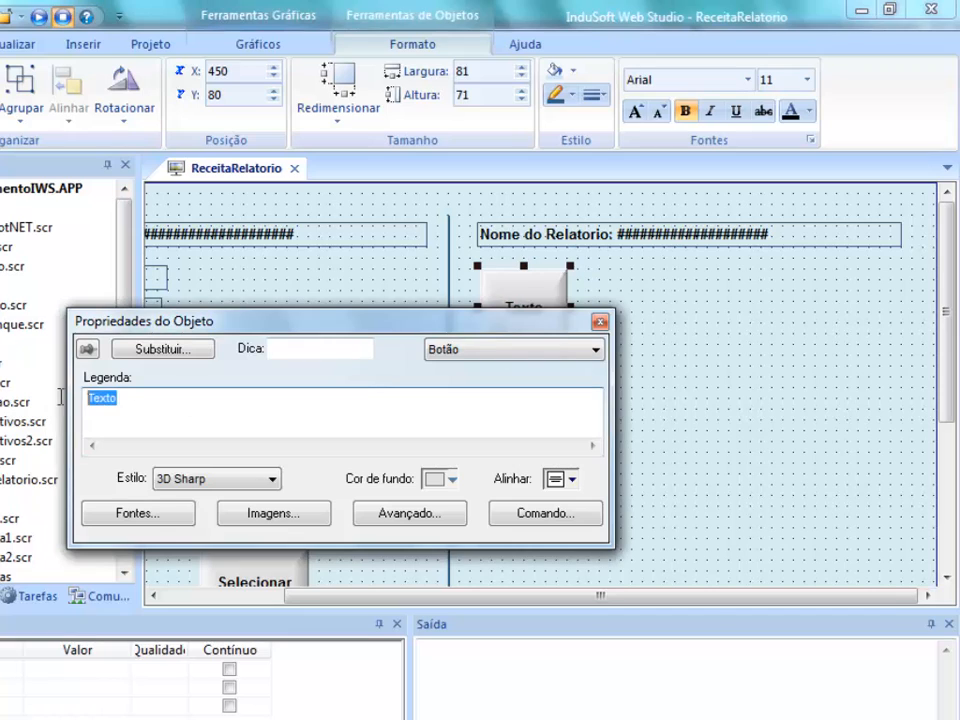
pyautogui.write('Gera')
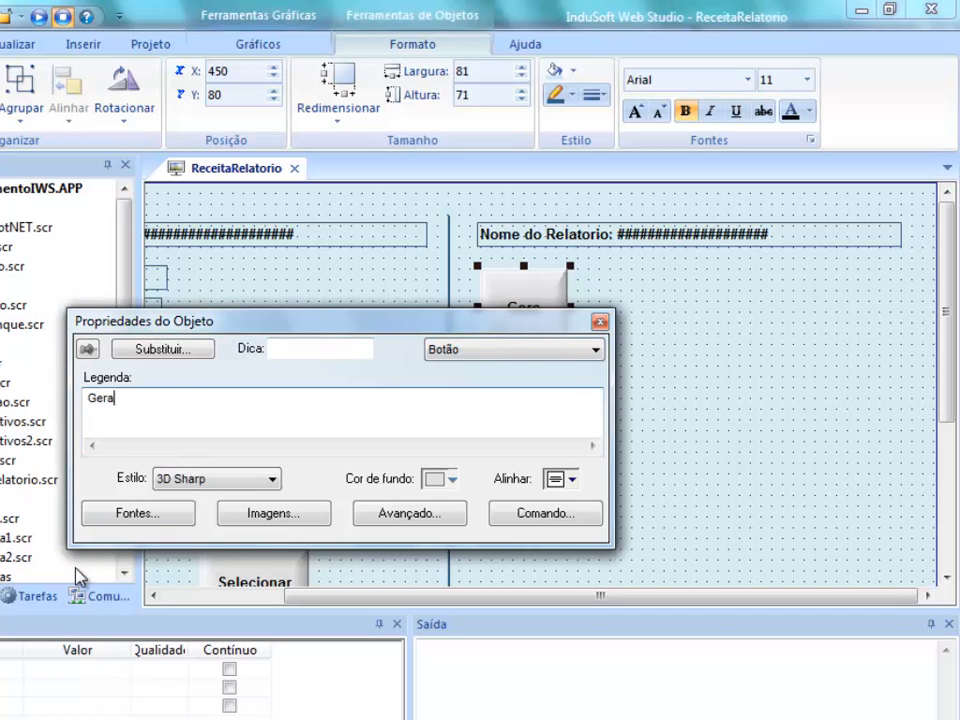
pyautogui.write('r Relat')
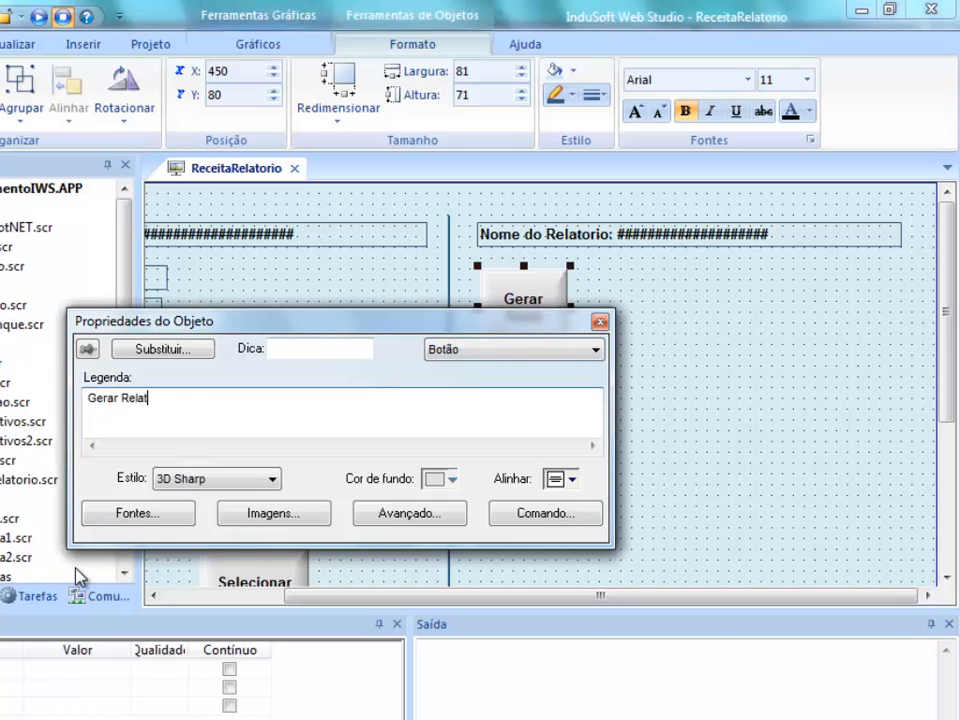
pyautogui.write('ório')
pyautogui.click(514, 519)
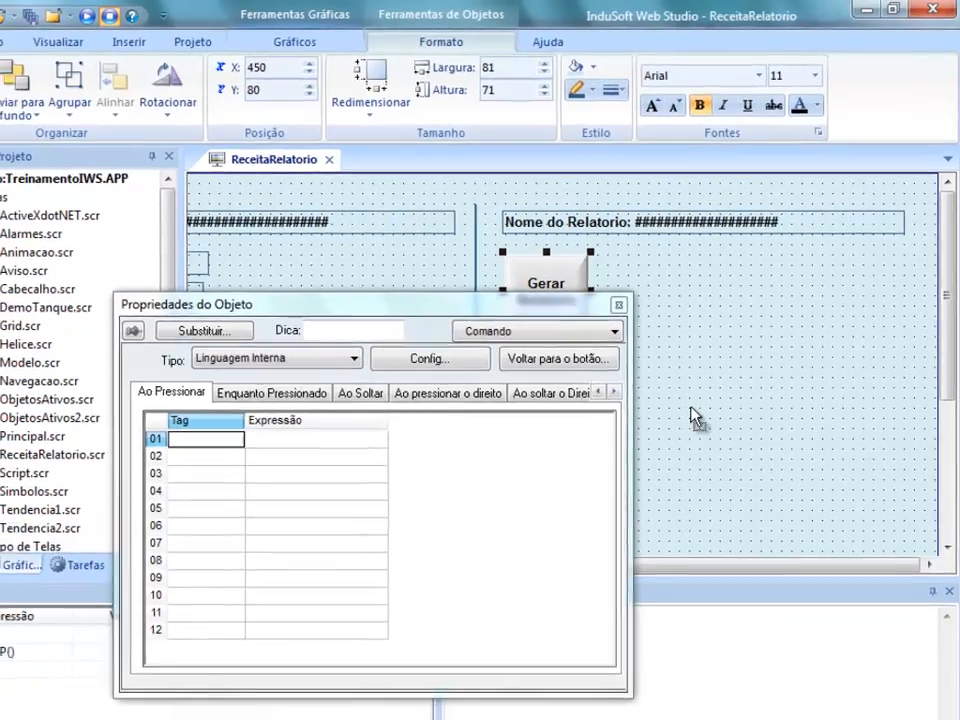
pyautogui.click(675, 429)
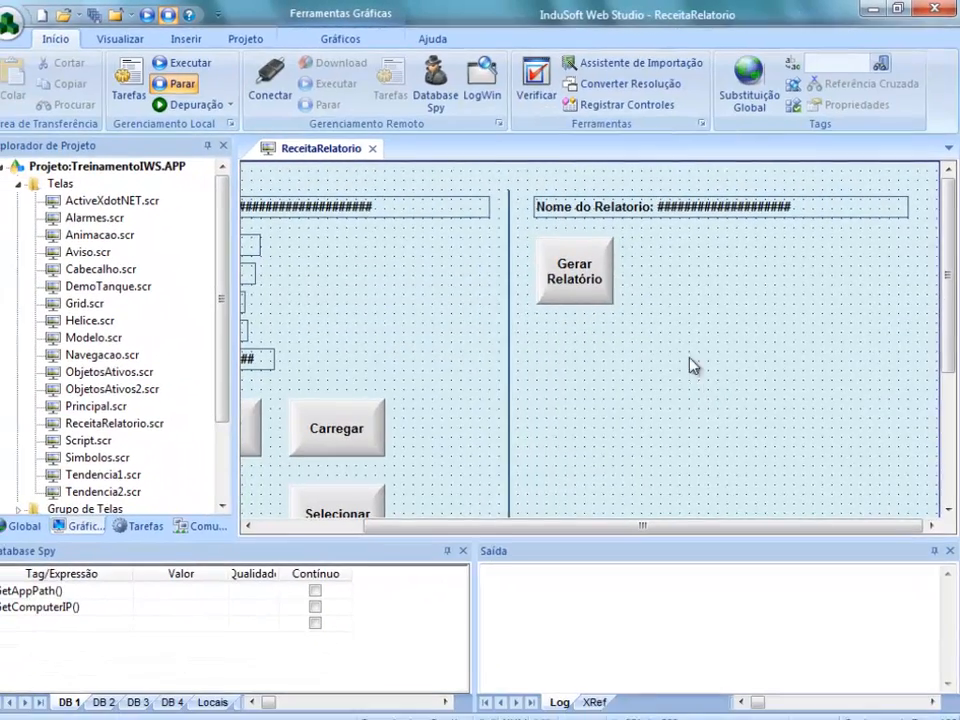
# Step: Search the Technical Reference help for "report" and open the Report function topic
pyautogui.click(452, 40)
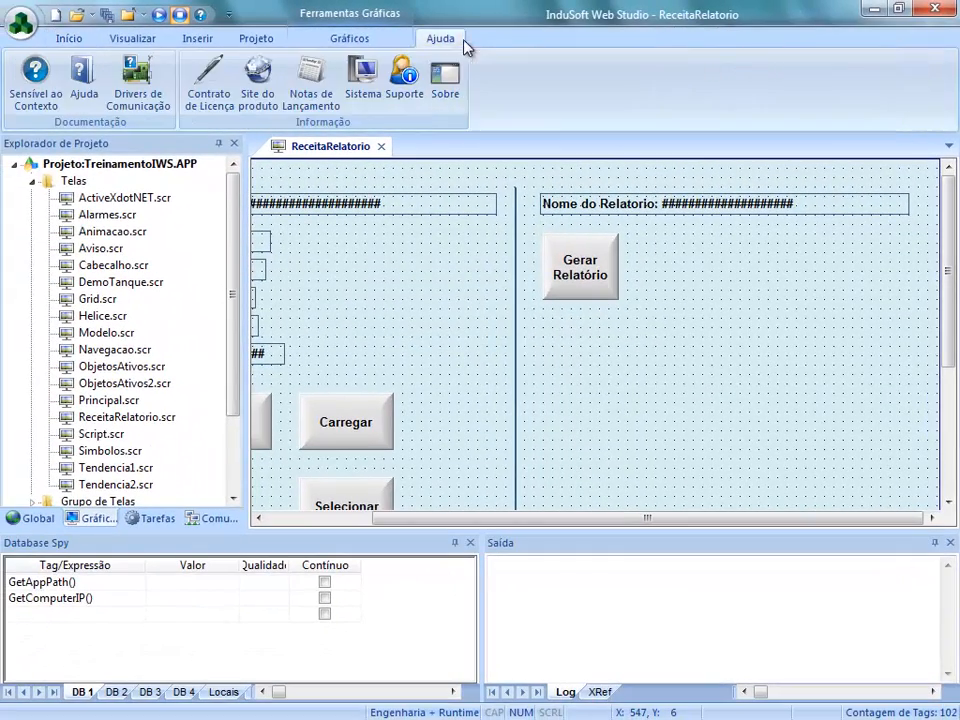
pyautogui.click(84, 82)
pyautogui.write('report')
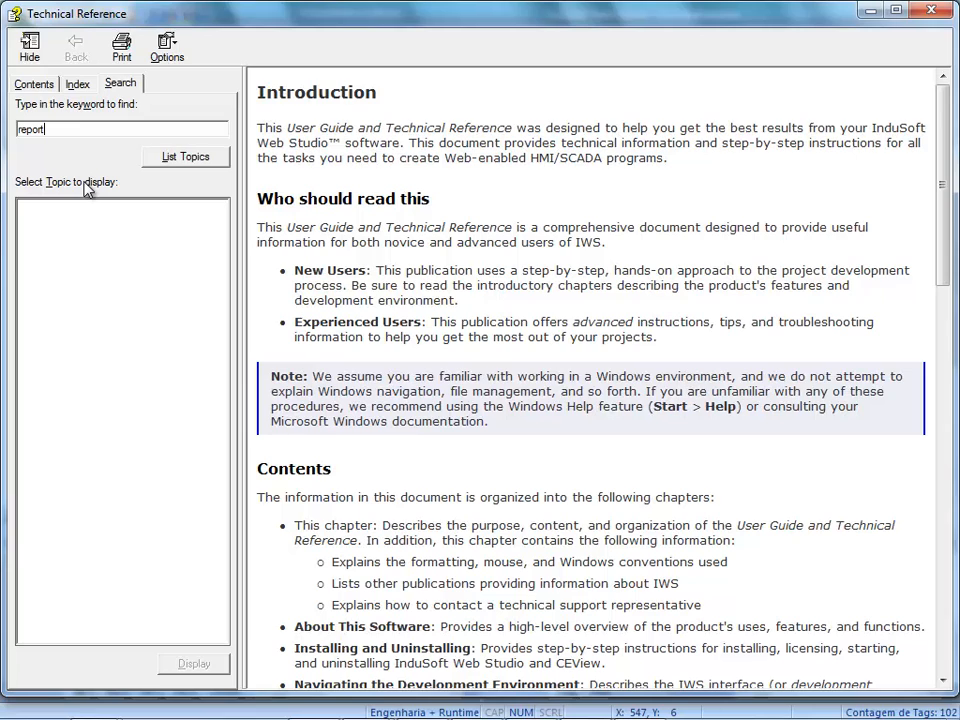
pyautogui.press('Return')
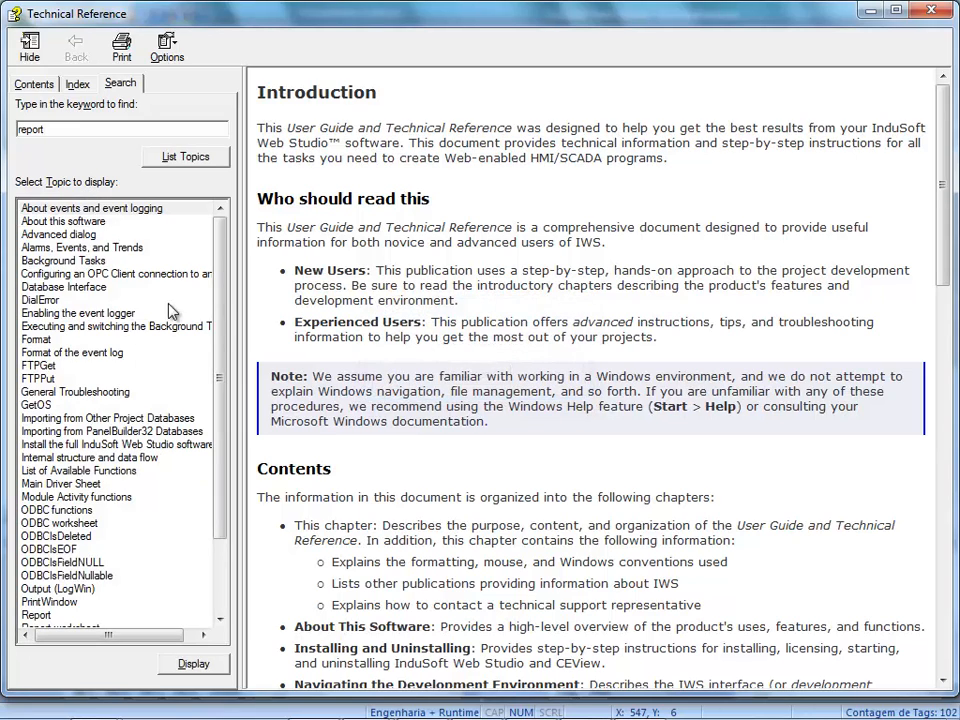
pyautogui.moveTo(222, 308); pyautogui.dragTo(222, 380)
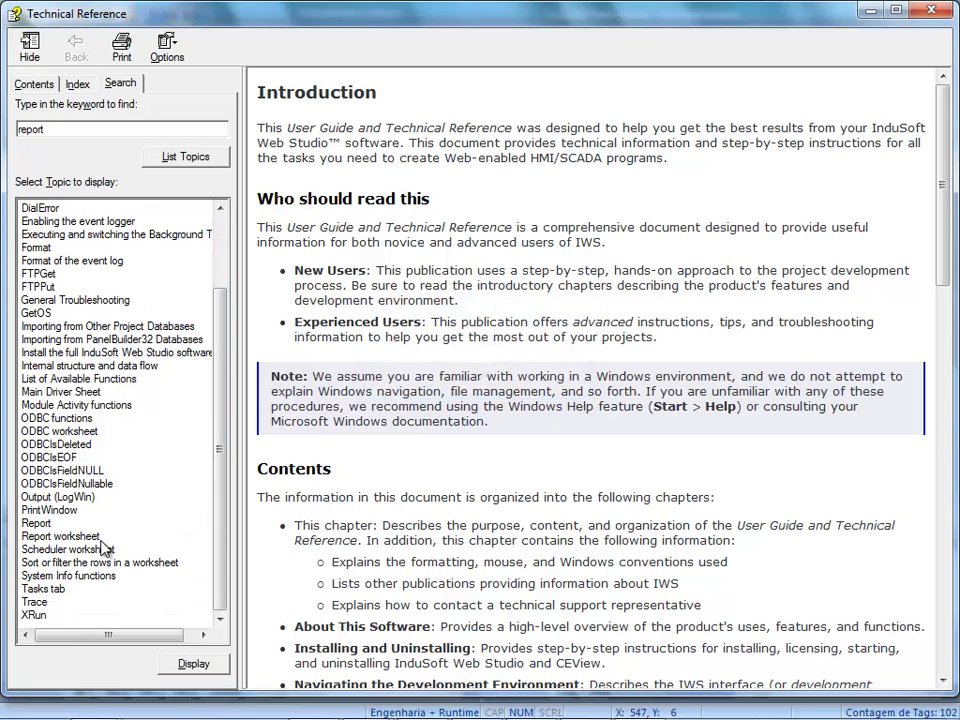
pyautogui.doubleClick(38, 524)
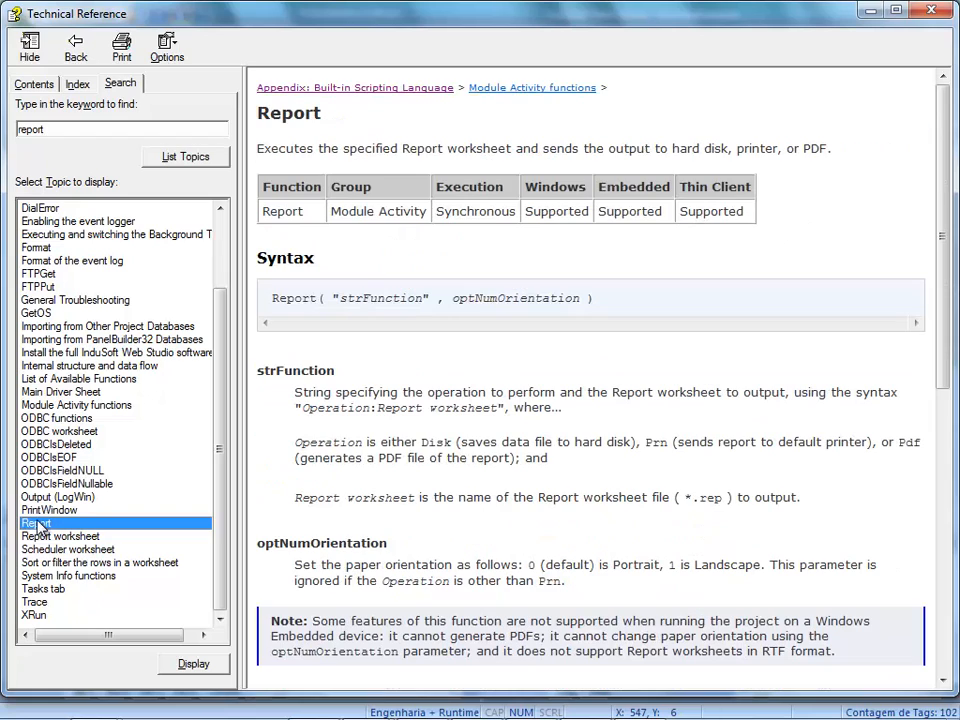
# Step: Copy the example expression Report( "Disk:Report1.rep" ) from the help topic and minimize the help window
pyautogui.click(455, 478)
pyautogui.scroll(-5, 465, 470)
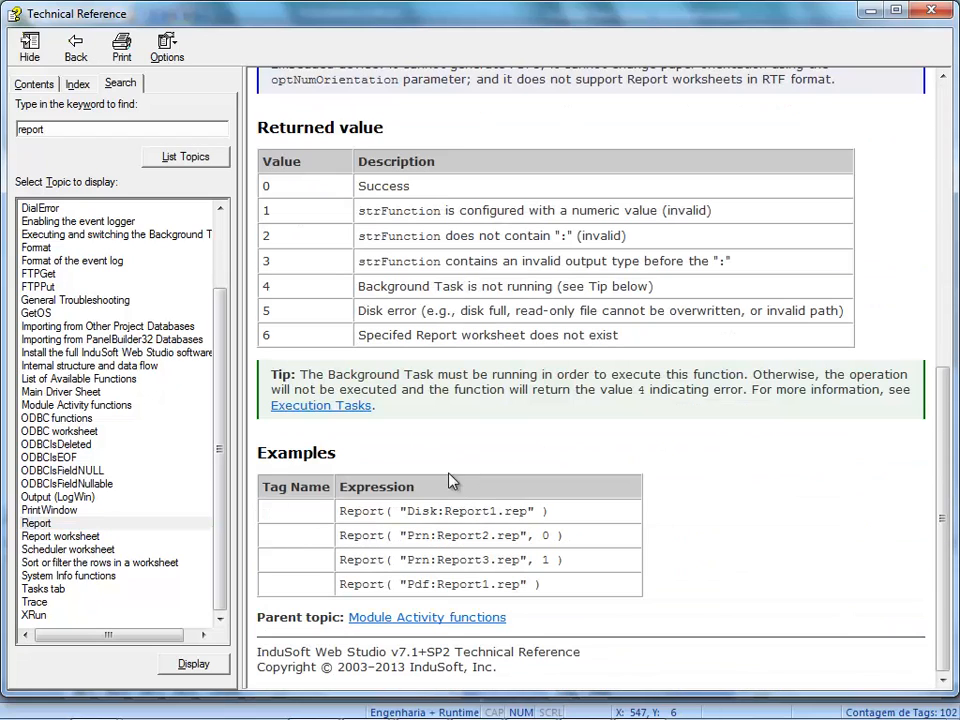
pyautogui.moveTo(560, 519); pyautogui.dragTo(339, 512)
pyautogui.hotkey('ctrl', 'c')
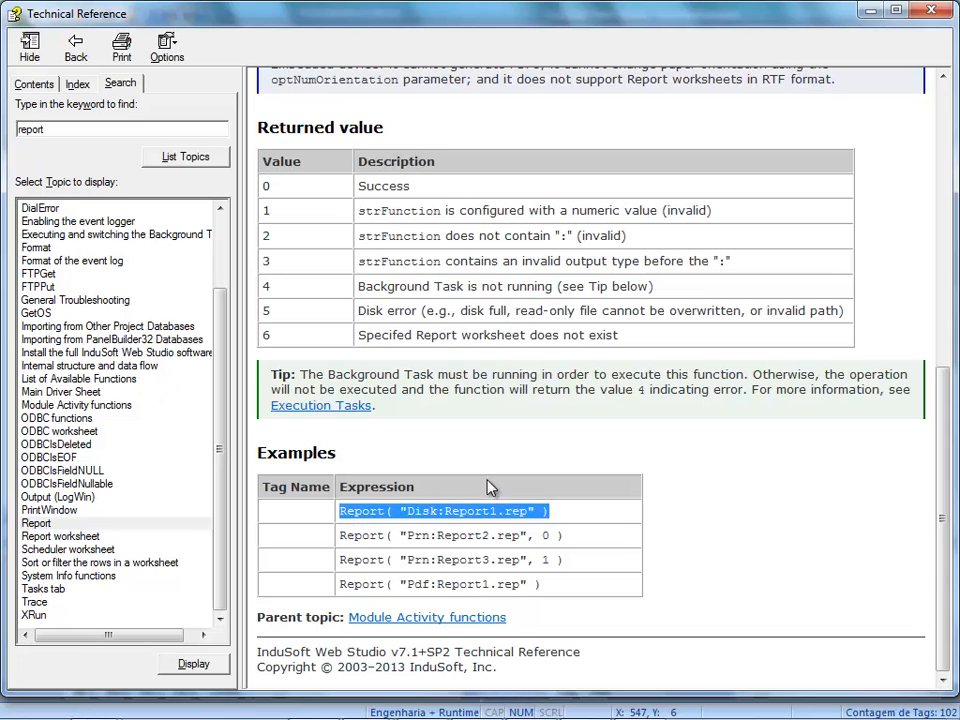
pyautogui.click(870, 10)
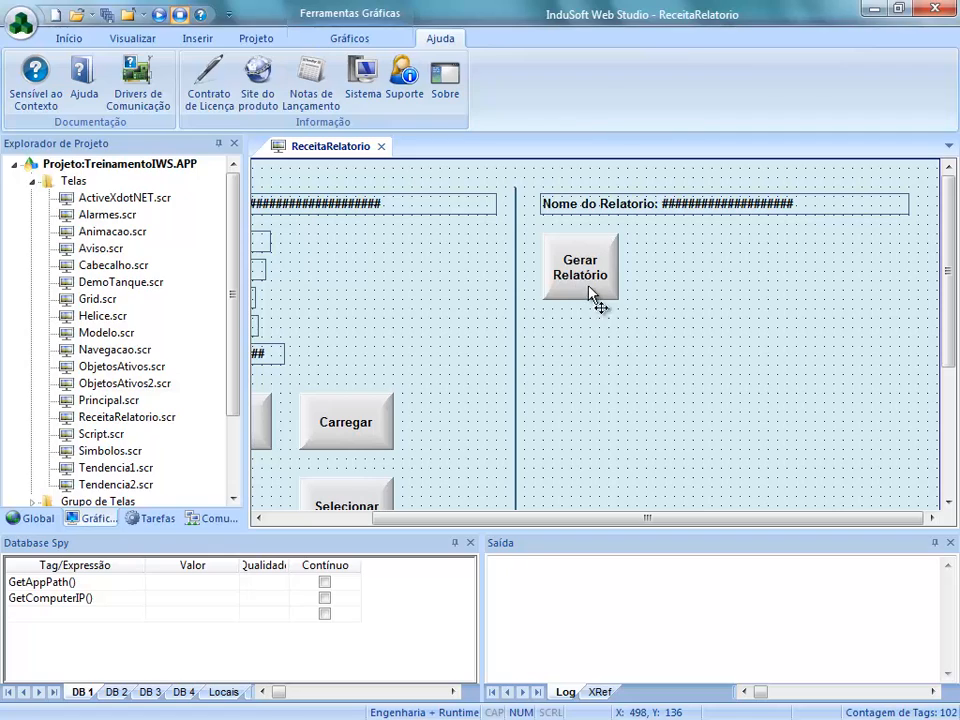
# Step: Paste the copied expression into the "Gerar Relatório" button's first on-press command row and edit it to Report( "Disk:Relatorio1.rep" )
pyautogui.doubleClick(592, 292)
pyautogui.click(394, 405)
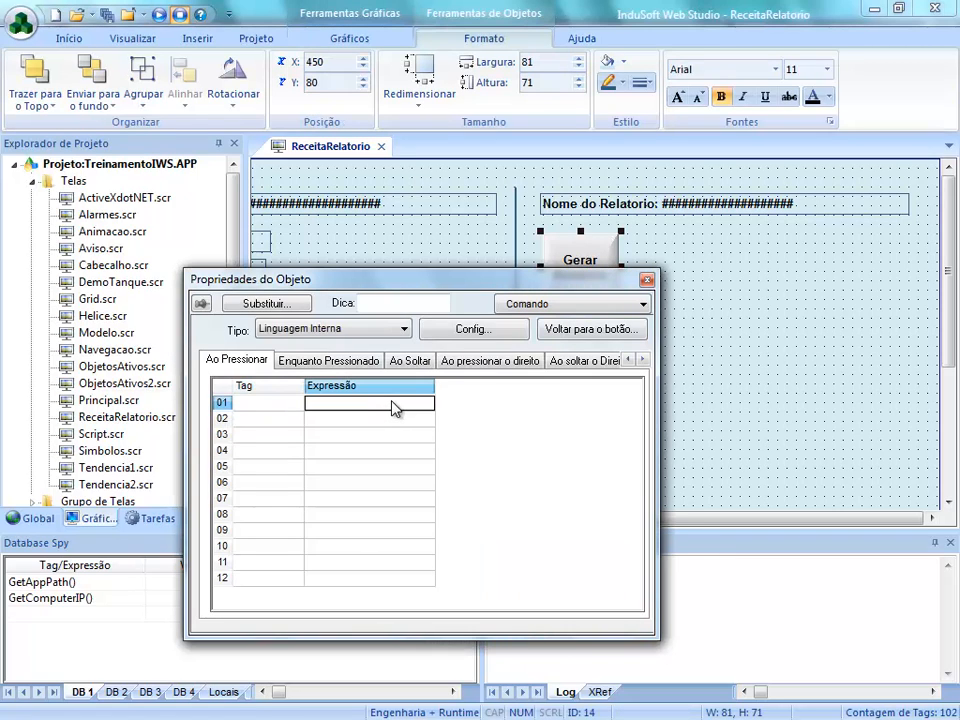
pyautogui.hotkey('ctrl', 'v')
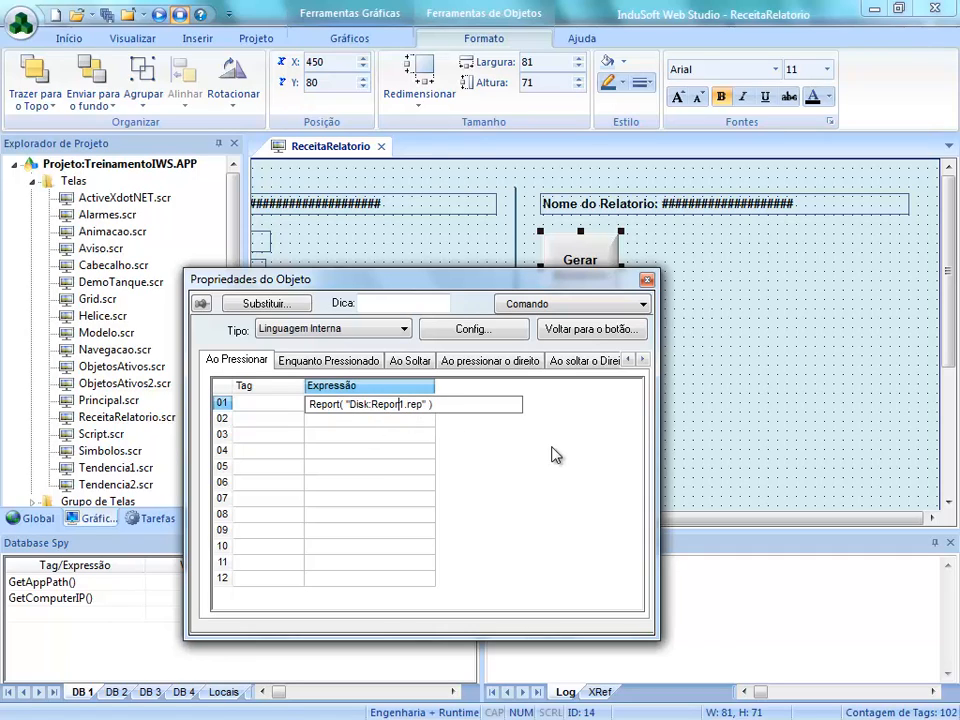
pyautogui.press('BackSpace')
pyautogui.press('BackSpace')
pyautogui.press('BackSpace')
pyautogui.write('latorio')
pyautogui.click(405, 433)
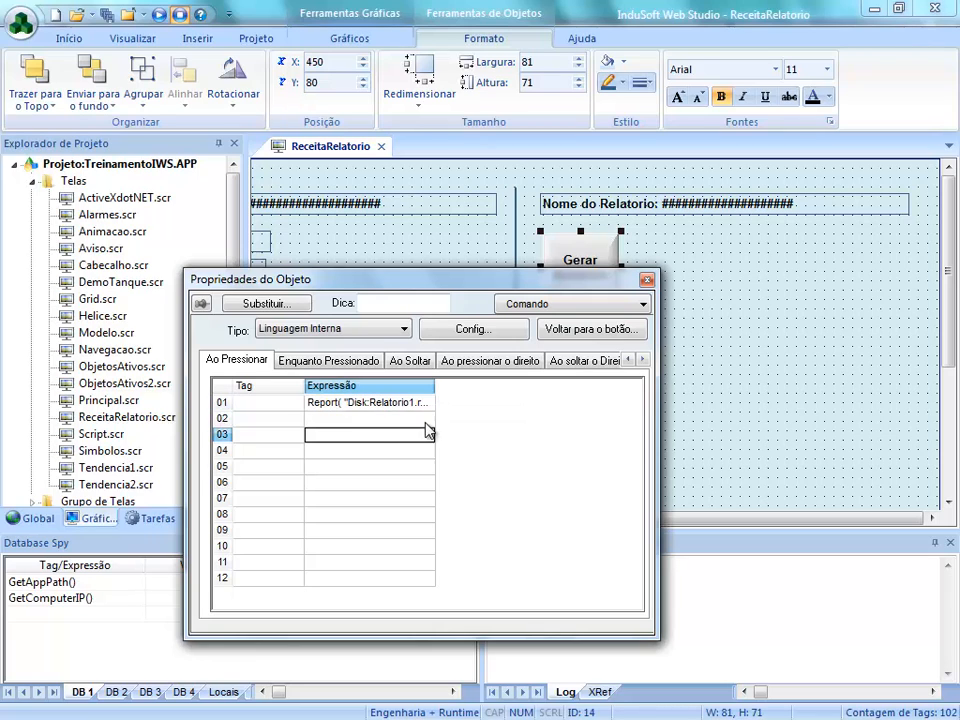
# Step: Check the Report function's return values in the Technical Reference, and return to the button's command properties
pyautogui.hotkey('alt', 'Tab')
pyautogui.press('Tab')
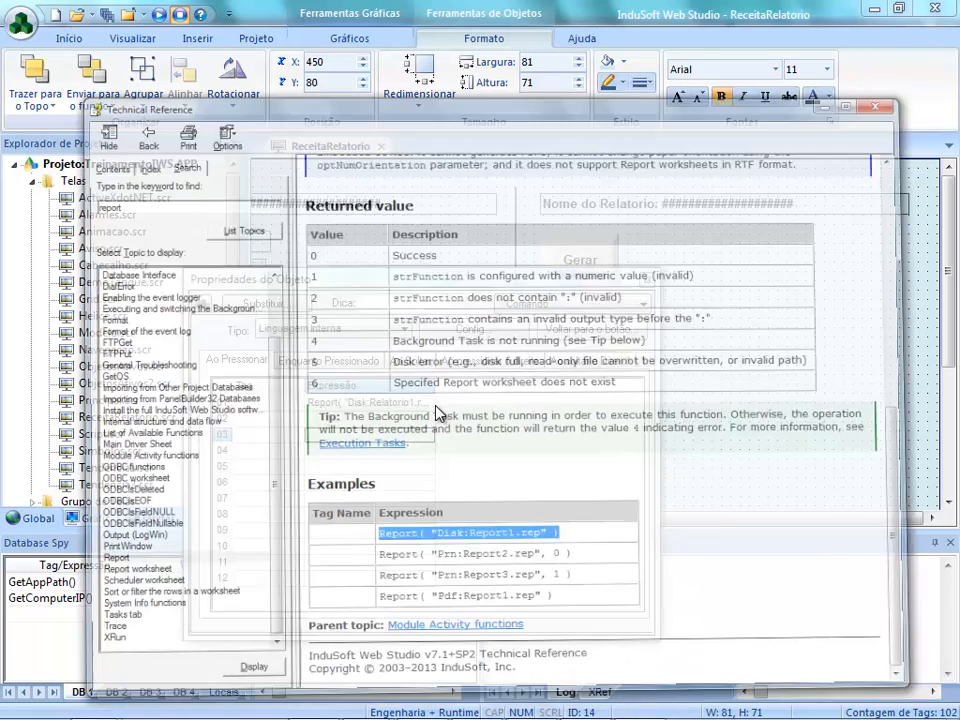
pyautogui.scroll(2, 364, 274)
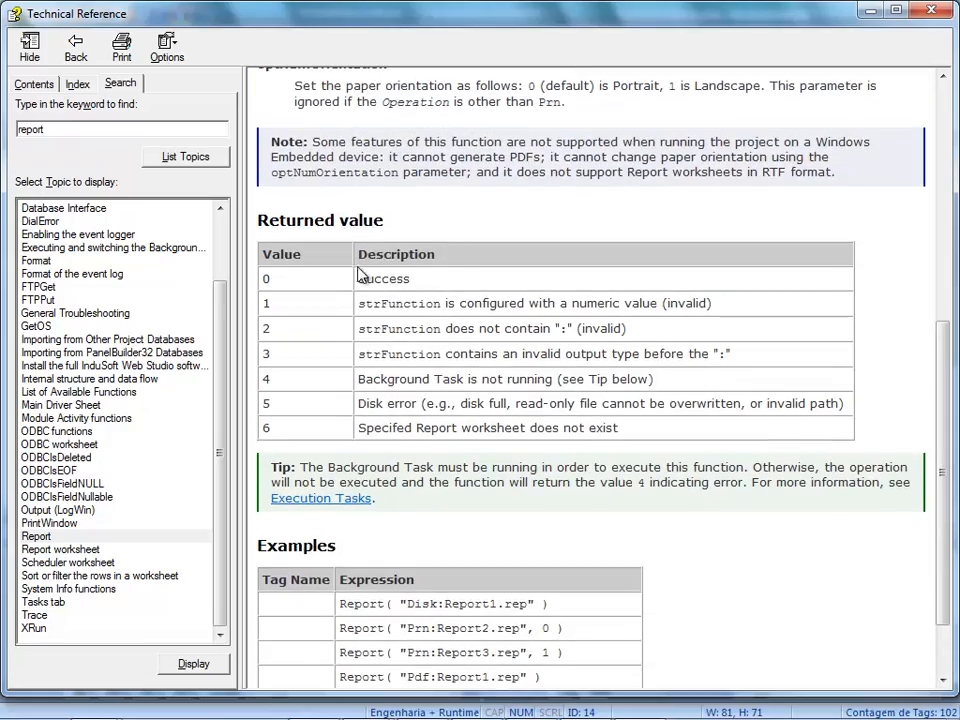
pyautogui.scroll(-2, 396, 349)
pyautogui.hotkey('alt', 'Tab')
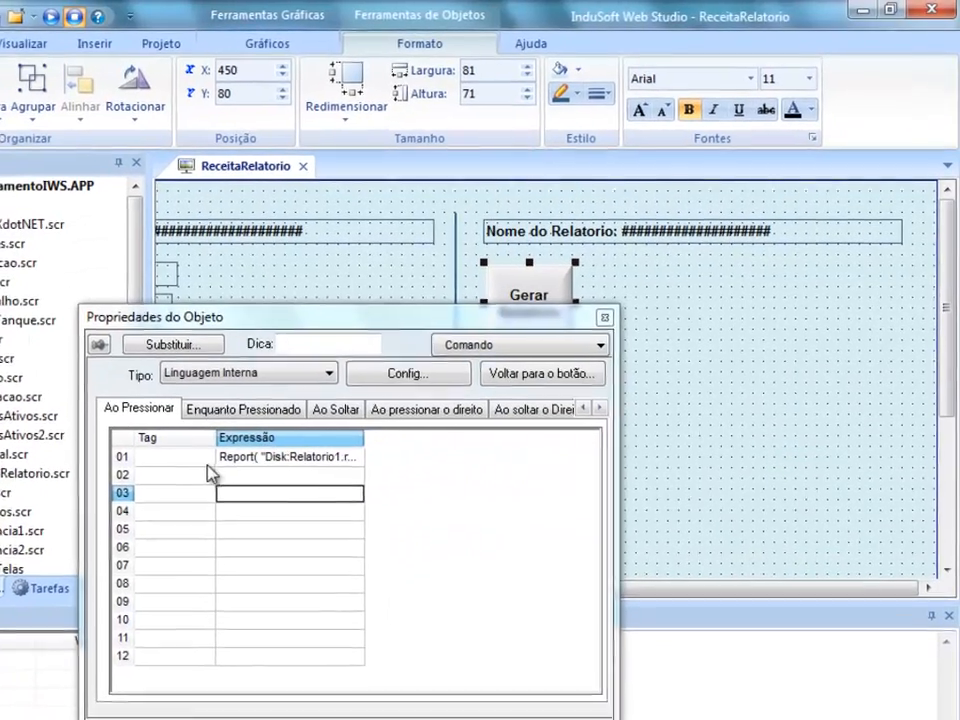
# Step: Assign the Report command's return value to nEstadoRelatorio, creating it as an Inteira tag with size 0 and Servidor scope
pyautogui.click(196, 460)
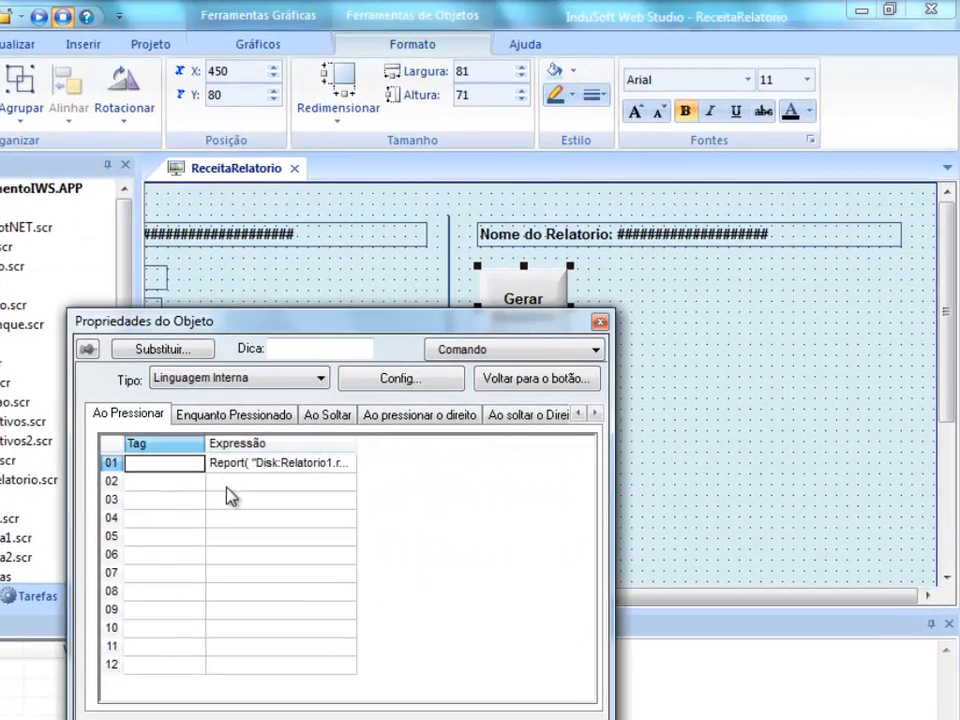
pyautogui.click(176, 467)
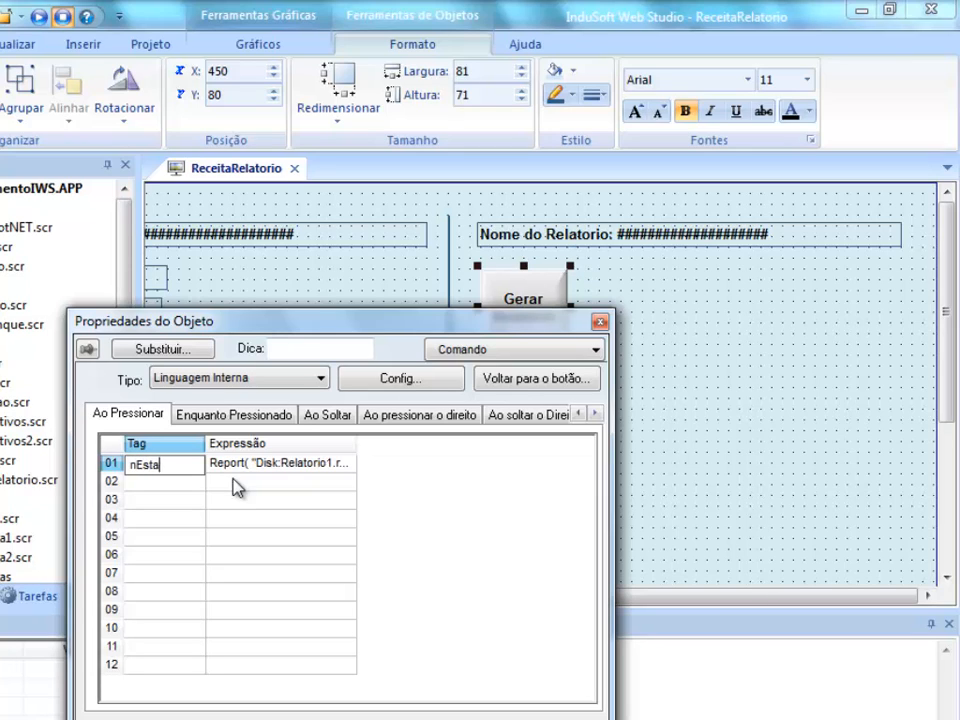
pyautogui.write('nEstadoRelatorio')
pyautogui.press('Return')
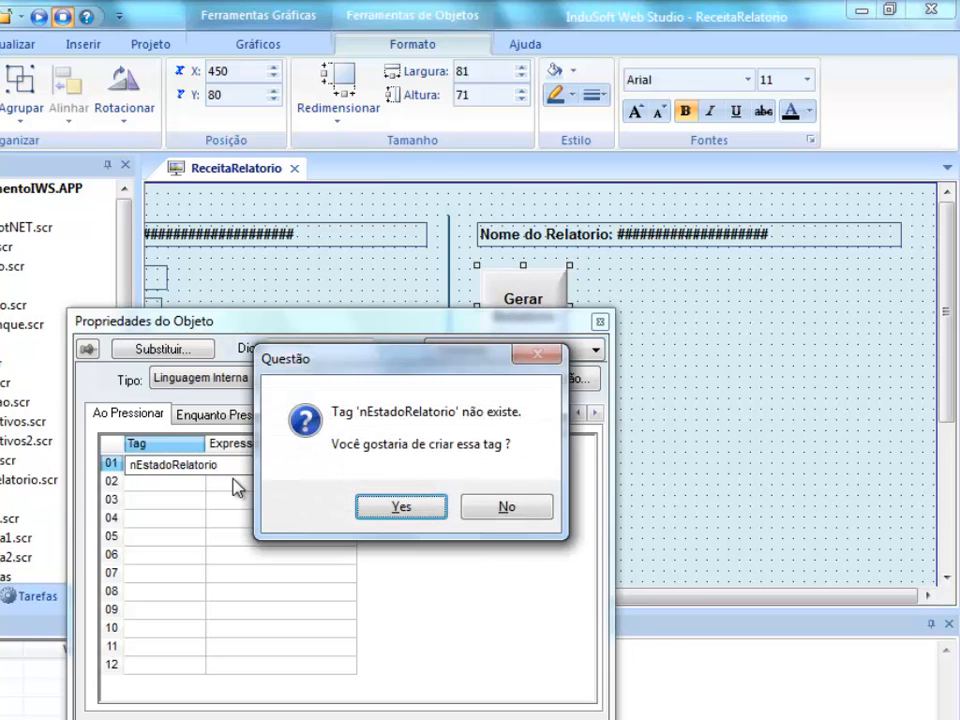
pyautogui.click(391, 507)
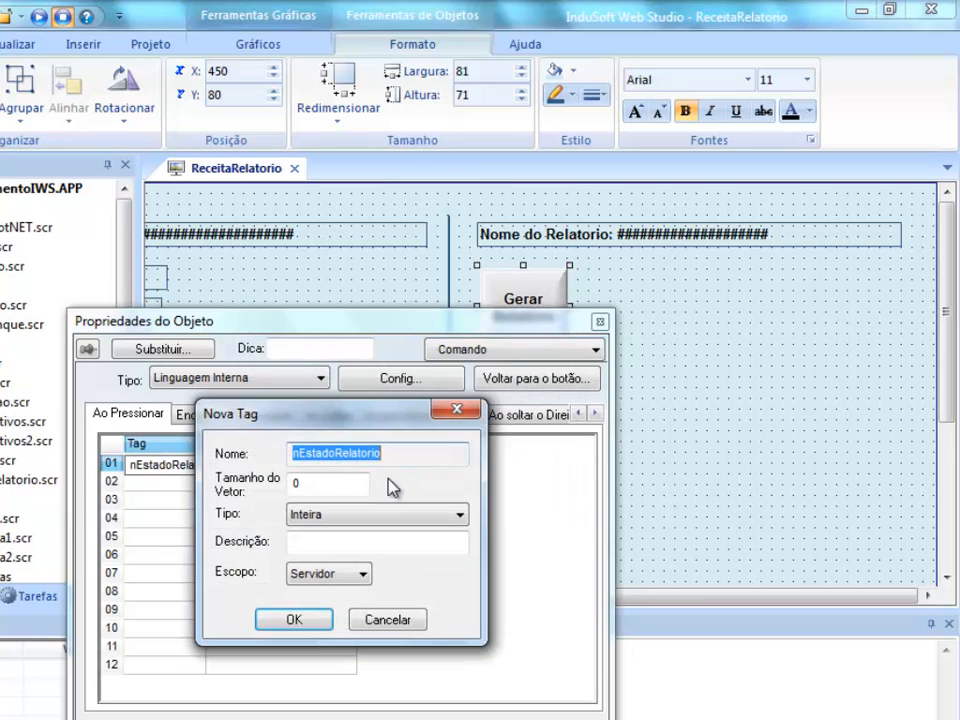
pyautogui.click(300, 619)
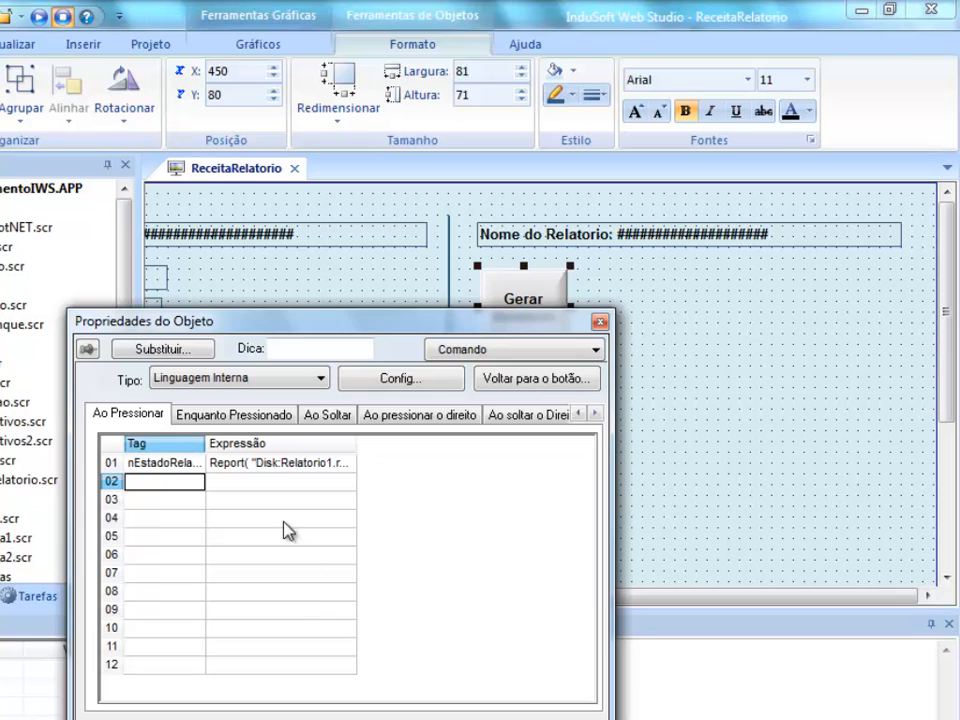
# Step: Leave the button properties and place a copy of the recipe's "Estado: ####" text below the "Gerar Relatório" button, at about X 450, Y 170
pyautogui.click(317, 517)
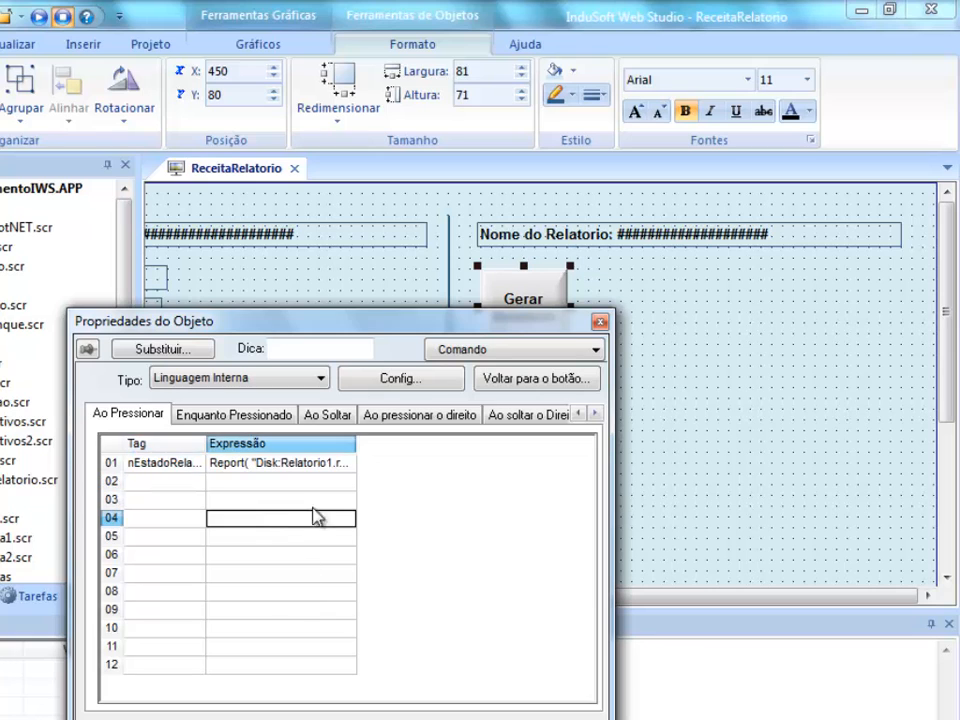
pyautogui.click(645, 470)
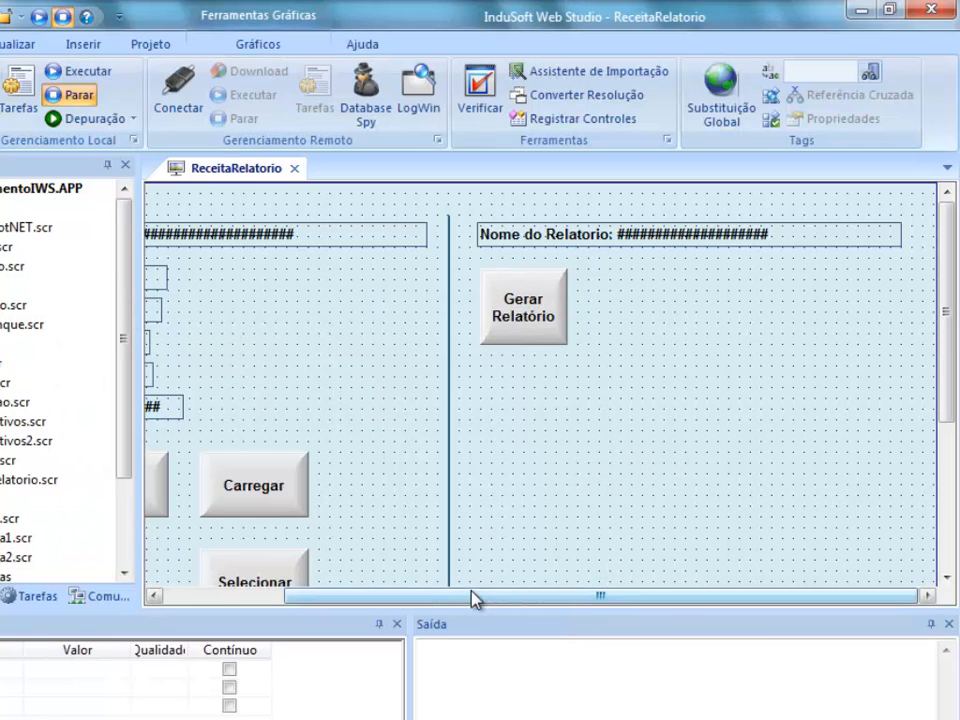
pyautogui.moveTo(471, 596); pyautogui.dragTo(346, 596)
pyautogui.click(268, 558)
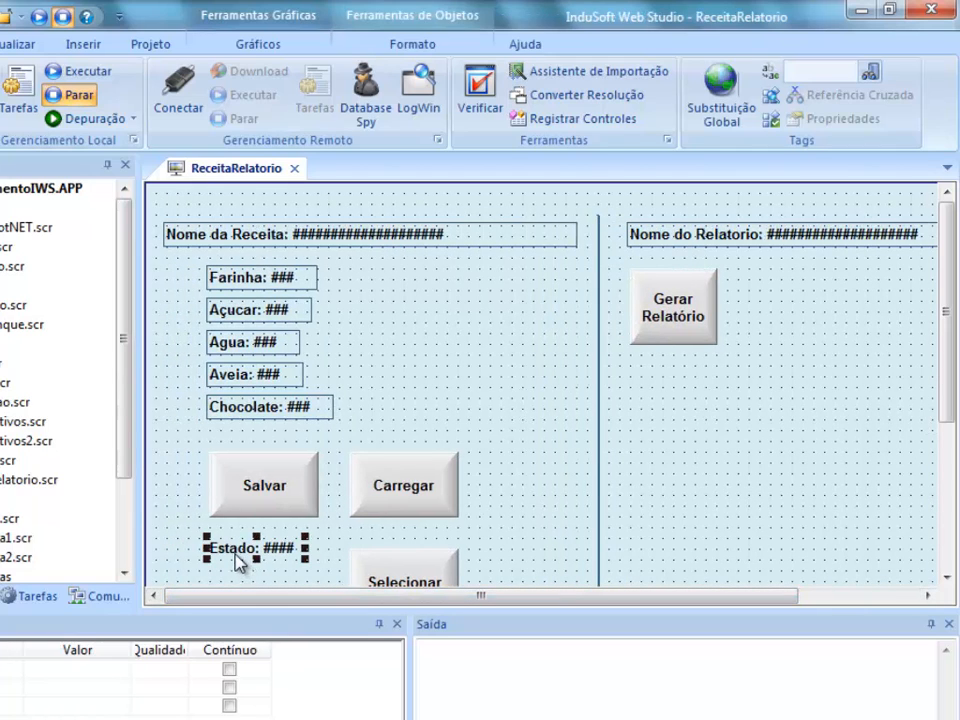
pyautogui.moveTo(298, 559); pyautogui.dragTo(658, 374)
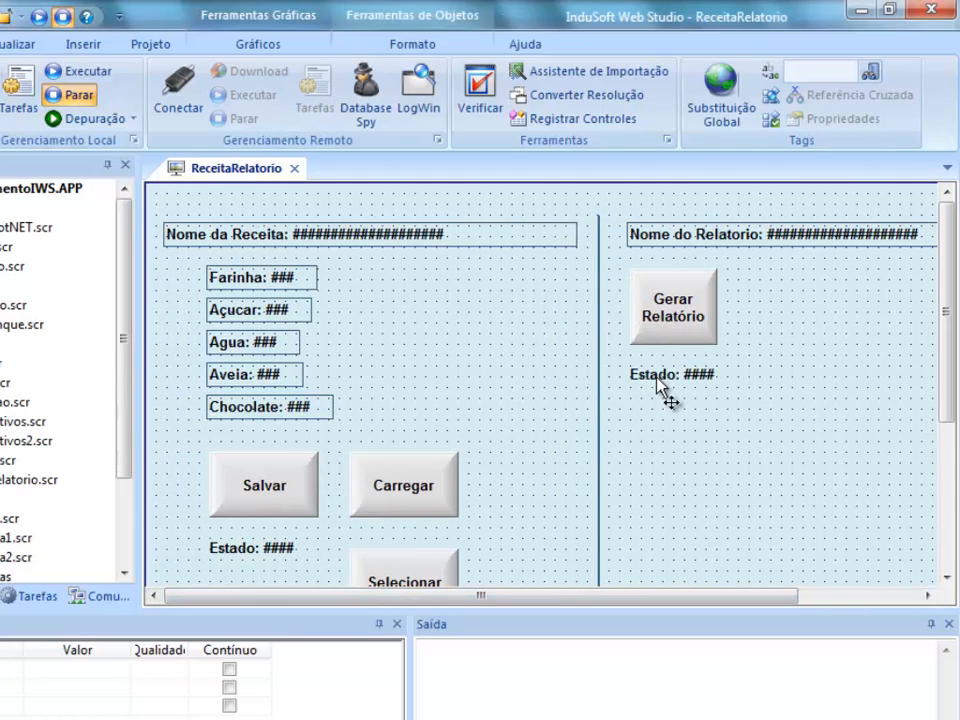
# Step: Link the copied "Estado: ####" text to the integer tag nEstadoRelatorio
pyautogui.moveTo(590, 600); pyautogui.dragTo(733, 602)
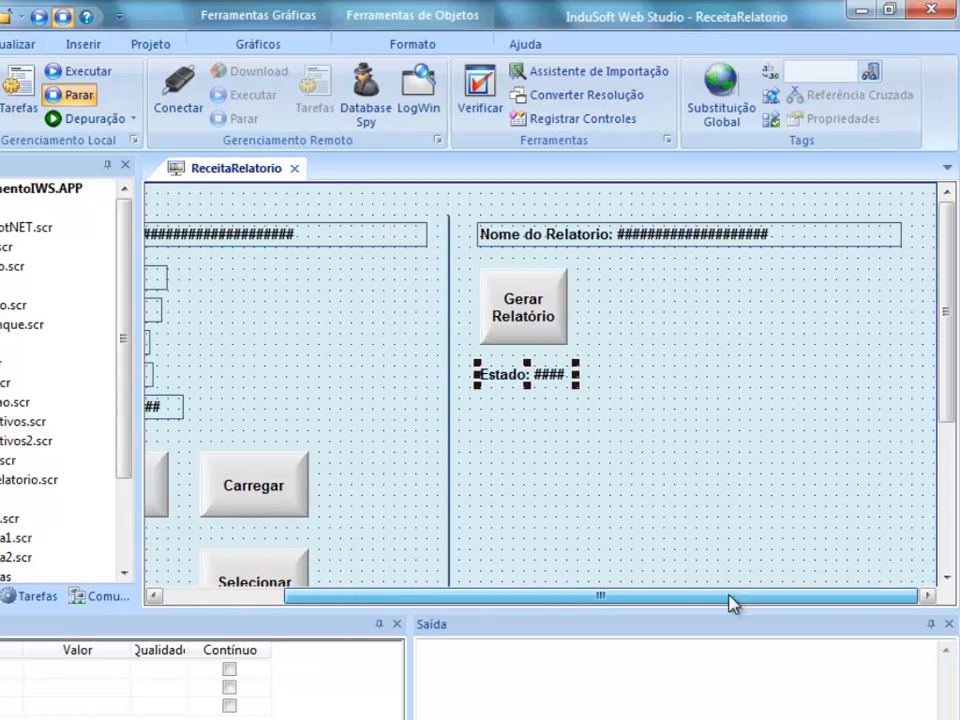
pyautogui.doubleClick(551, 381)
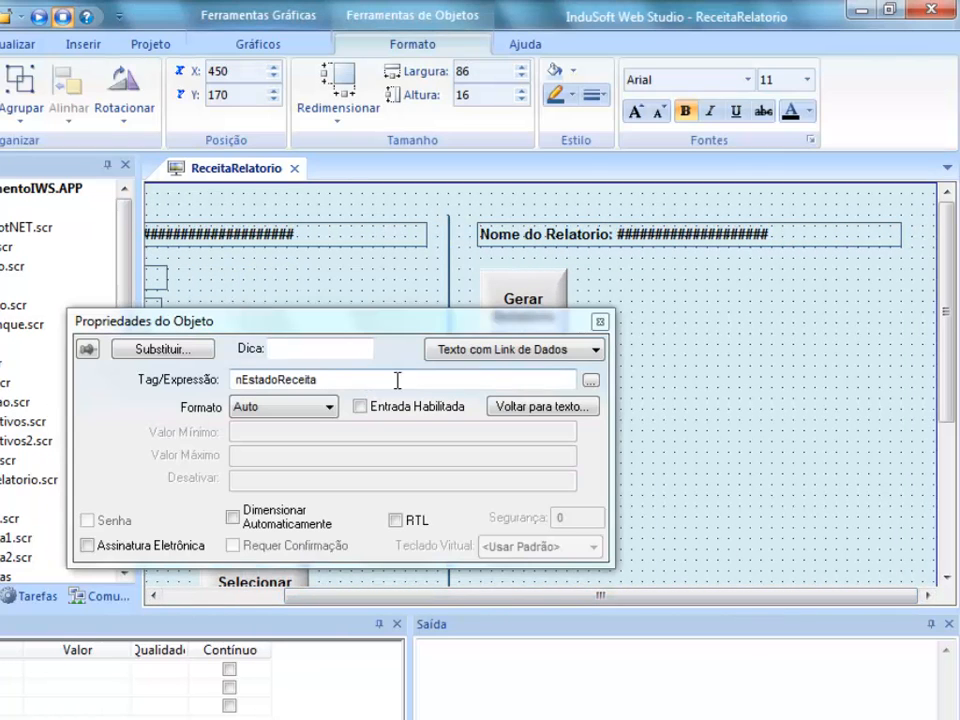
pyautogui.click(591, 381)
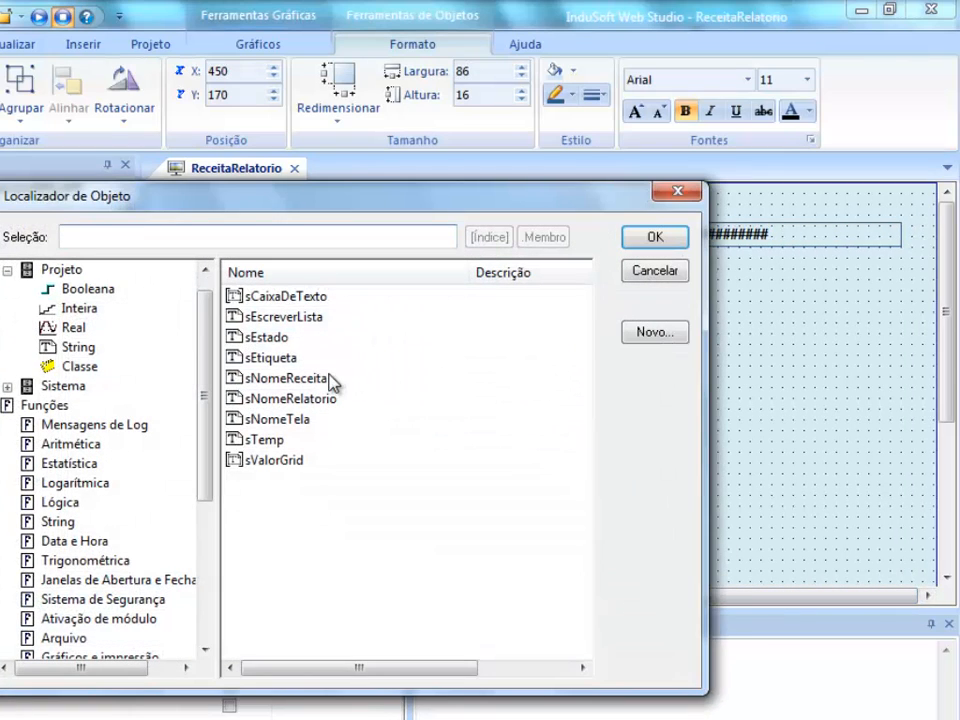
pyautogui.click(80, 311)
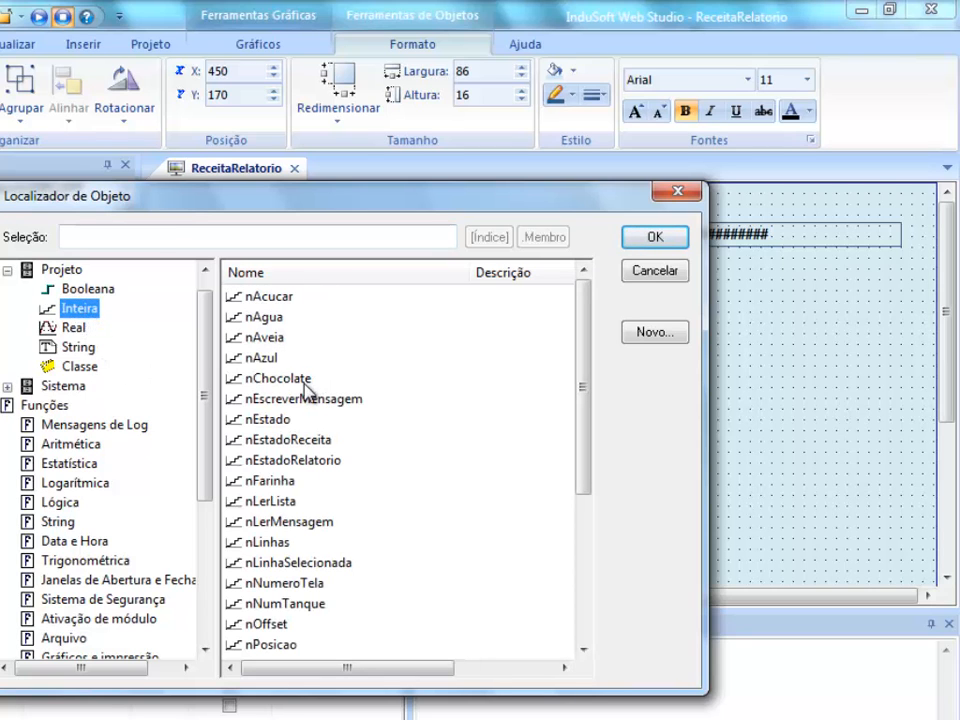
pyautogui.click(306, 396)
pyautogui.click(336, 461)
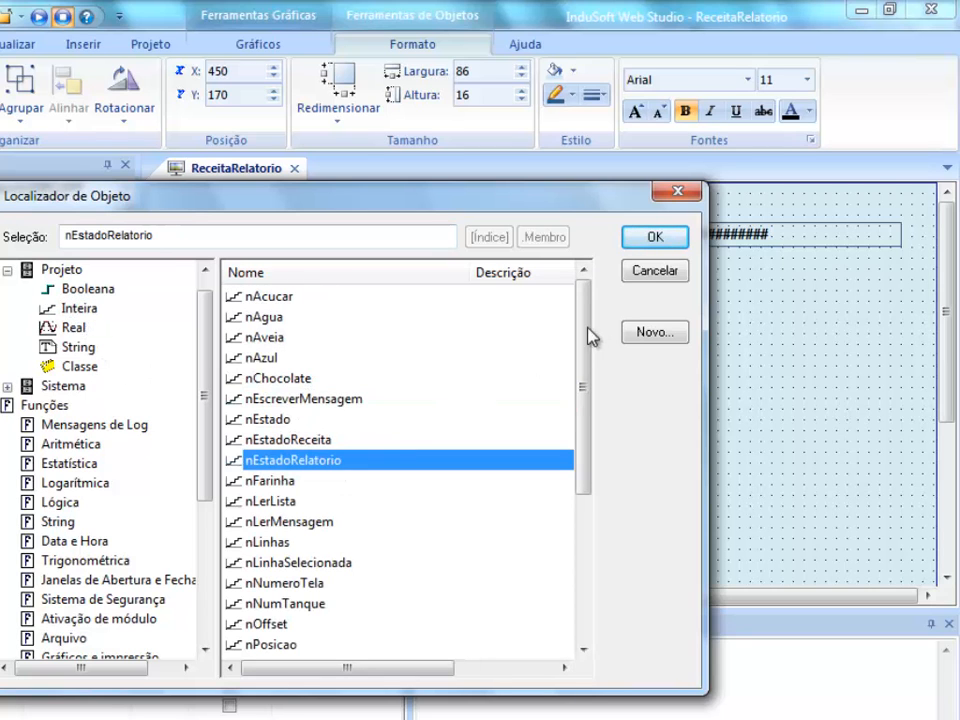
pyautogui.click(655, 237)
pyautogui.click(673, 502)
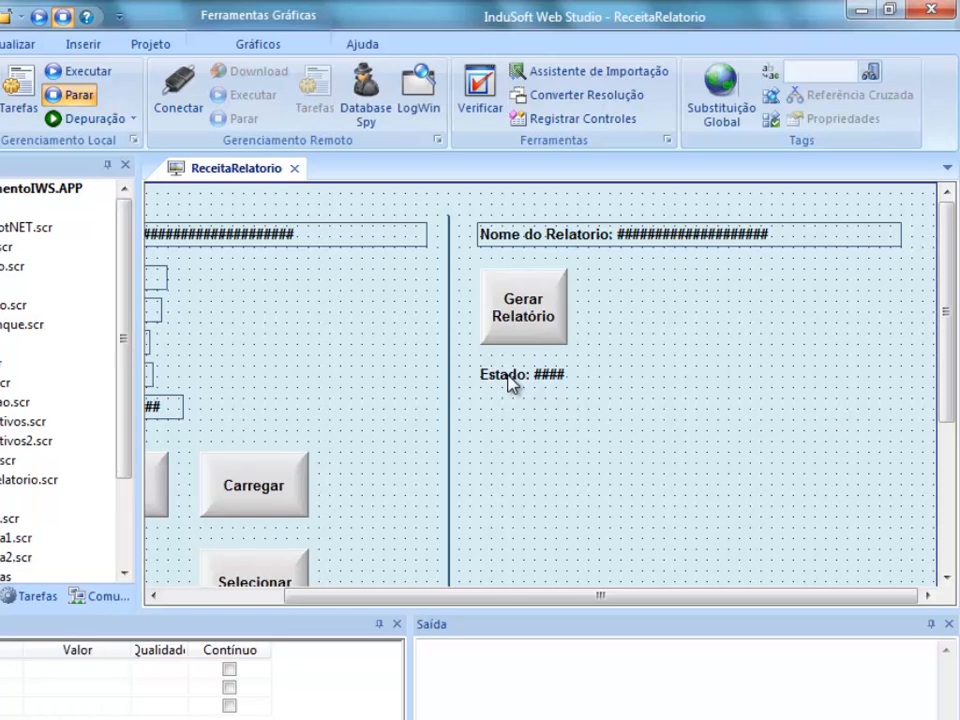
# Step: Place a copy of the "Gerar Relatório" button beside it at about X 560, Y 80, and change its command type to Tag Toggle
pyautogui.click(525, 328)
pyautogui.moveTo(525, 328); pyautogui.dragTo(635, 318)
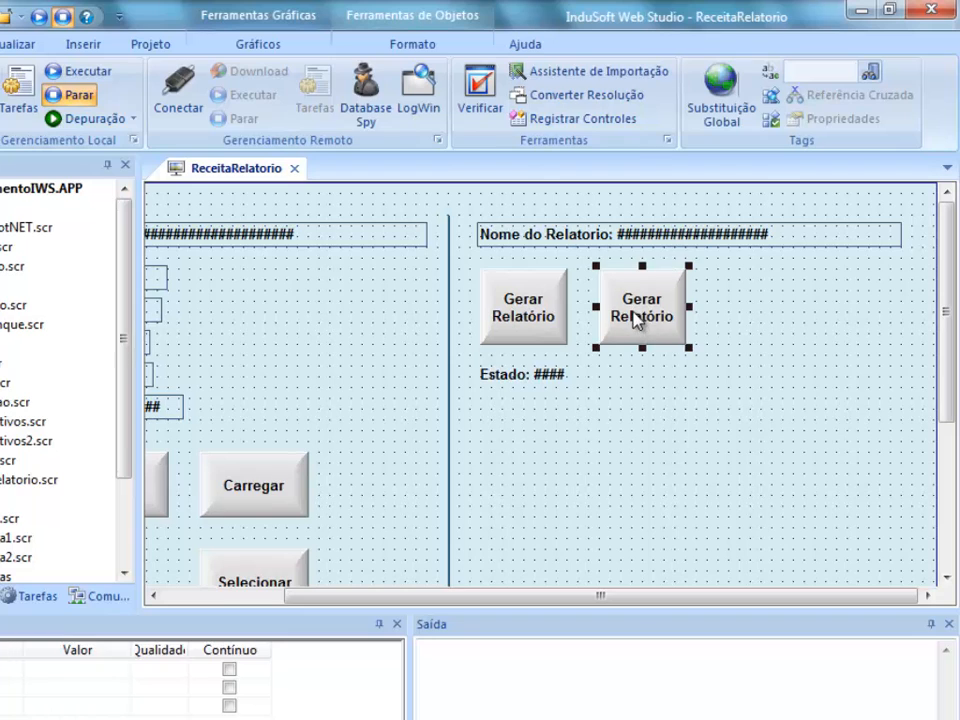
pyautogui.doubleClick(635, 318)
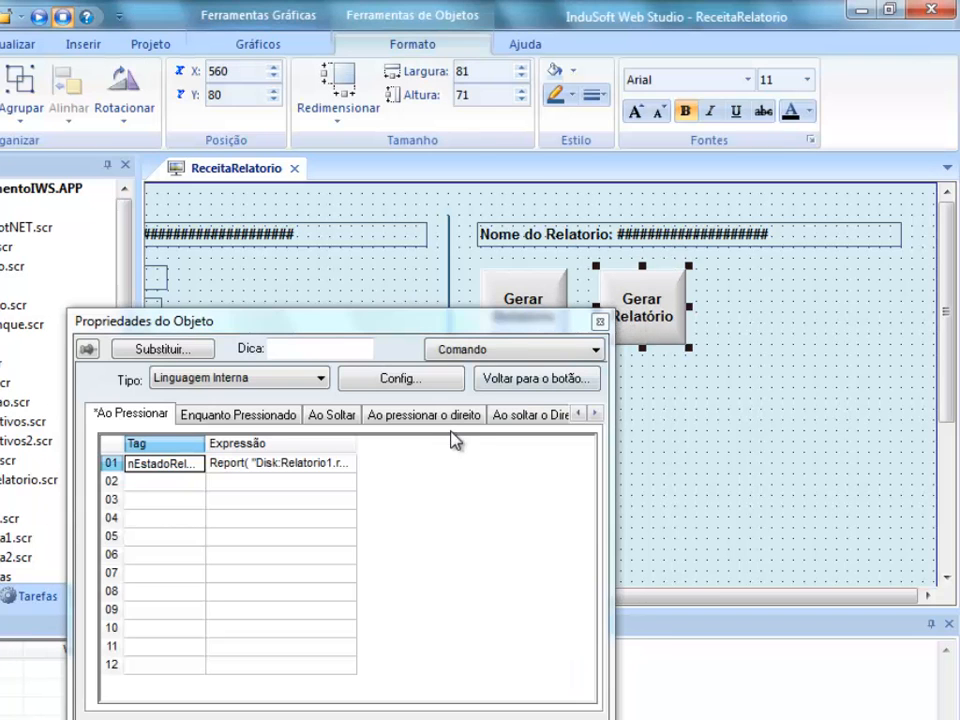
pyautogui.click(315, 385)
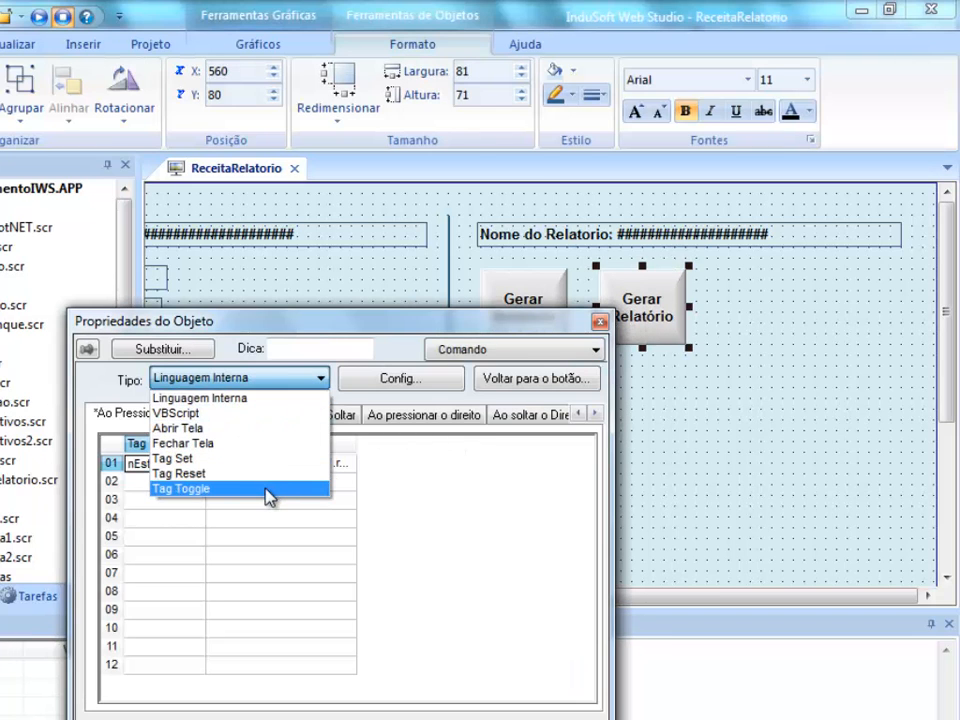
pyautogui.click(270, 490)
# Step: Set the copied button's toggle tag to bTeste, creating it as a Booleana tag with array size 0
pyautogui.moveTo(236, 461); pyautogui.dragTo(94, 454)
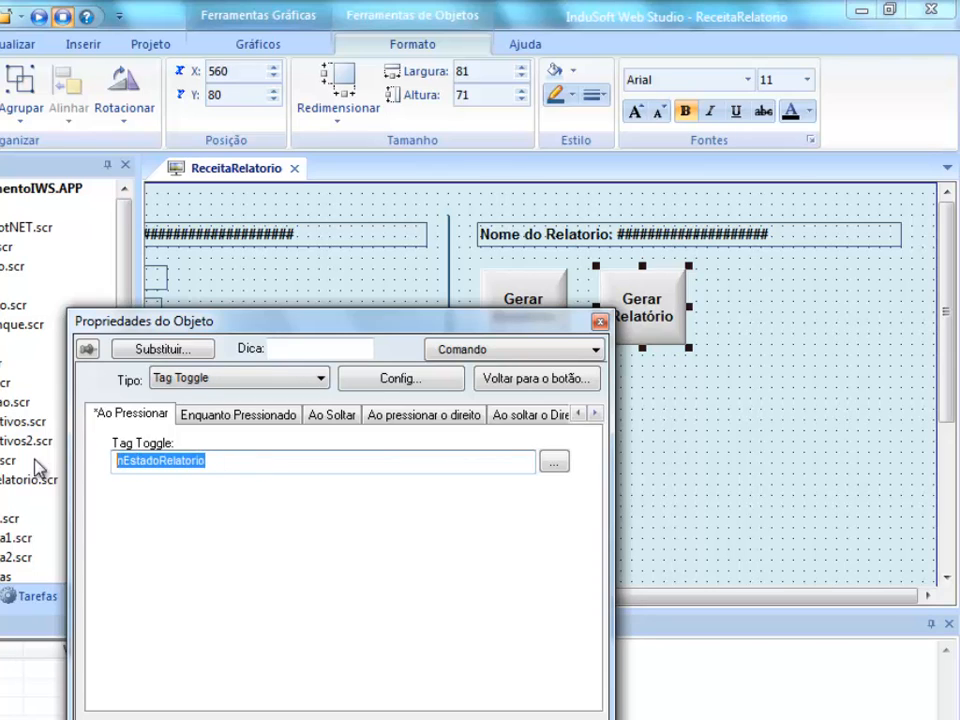
pyautogui.write('b')
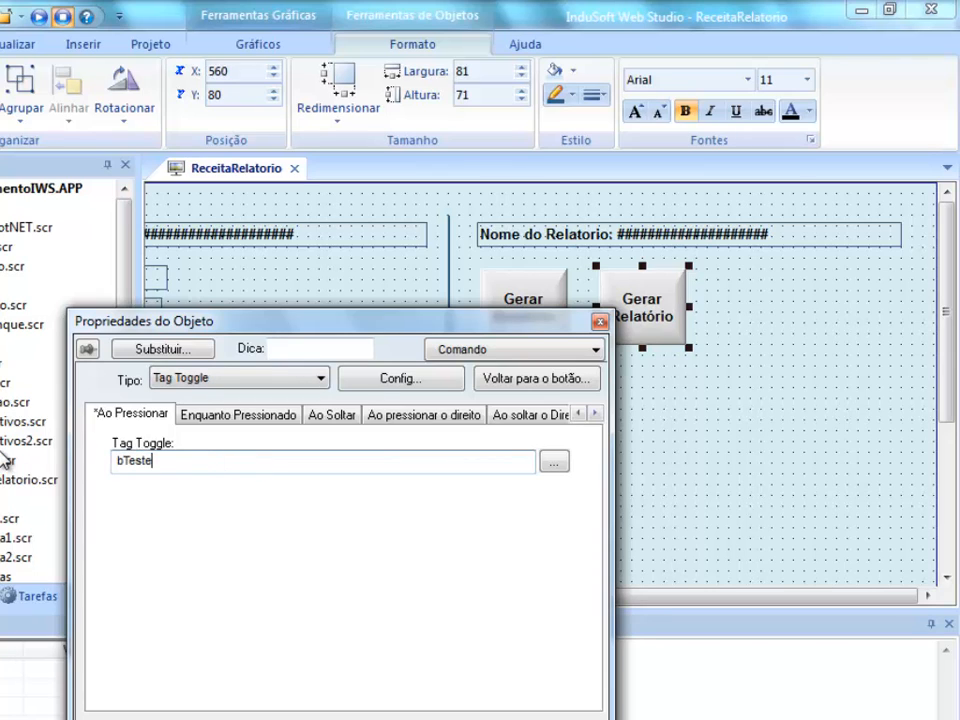
pyautogui.write('Teste')
pyautogui.press('Return')
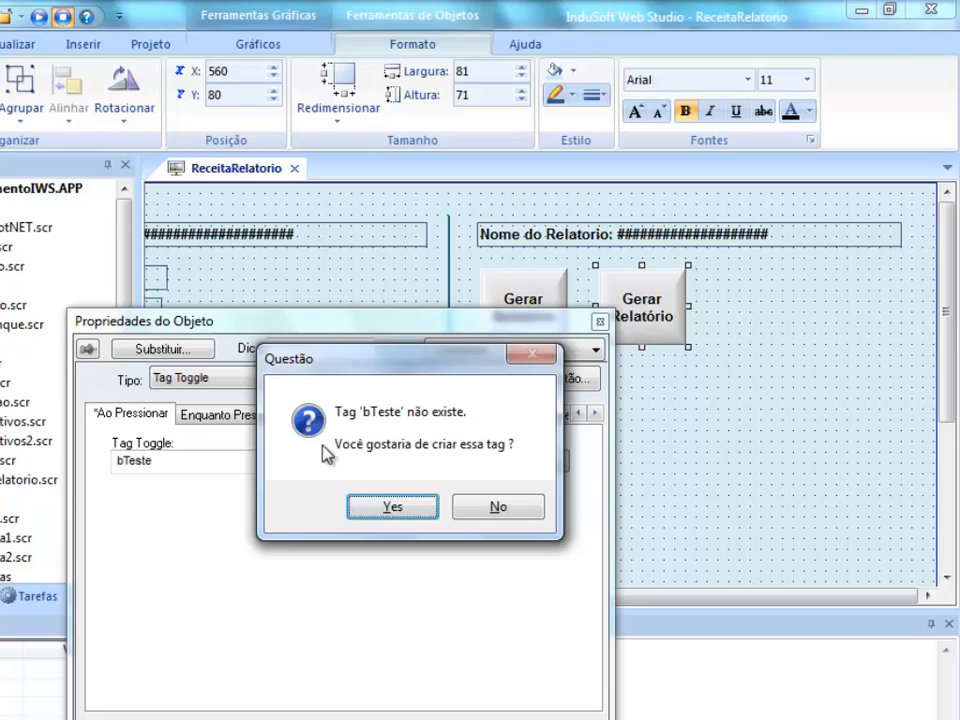
pyautogui.click(395, 510)
pyautogui.click(379, 516)
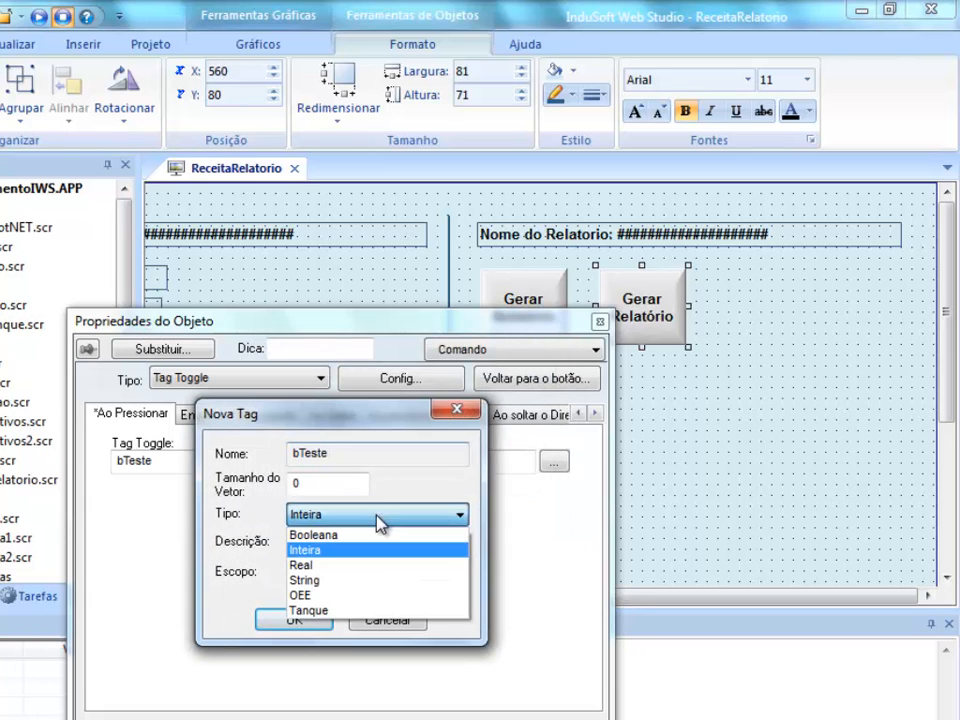
pyautogui.click(370, 536)
pyautogui.click(314, 623)
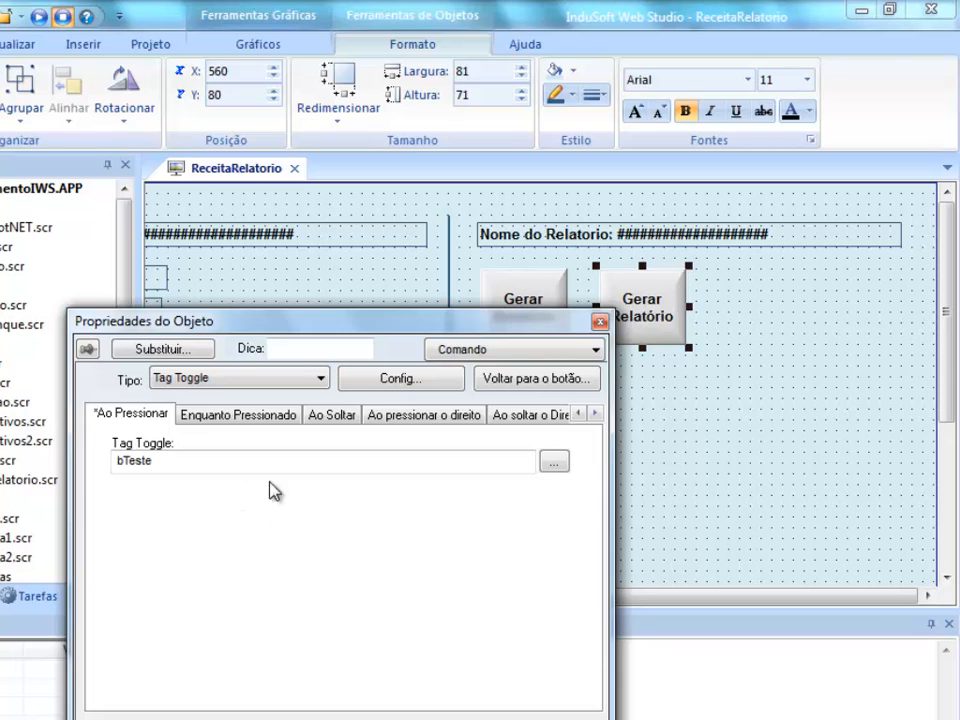
# Step: Change the copied button's caption to "bTeste" with "{bTeste}" on a second line, and close the ReceitaRelatorio screen with its changes saved
pyautogui.click(490, 378)
pyautogui.moveTo(168, 399); pyautogui.dragTo(60, 398)
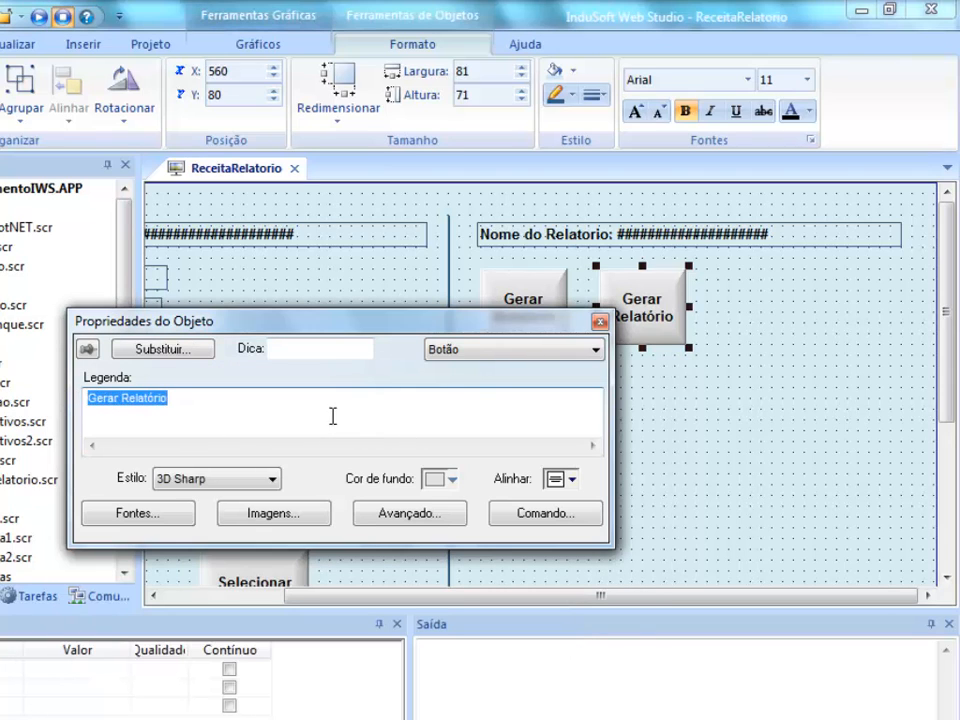
pyautogui.write('bTeste')
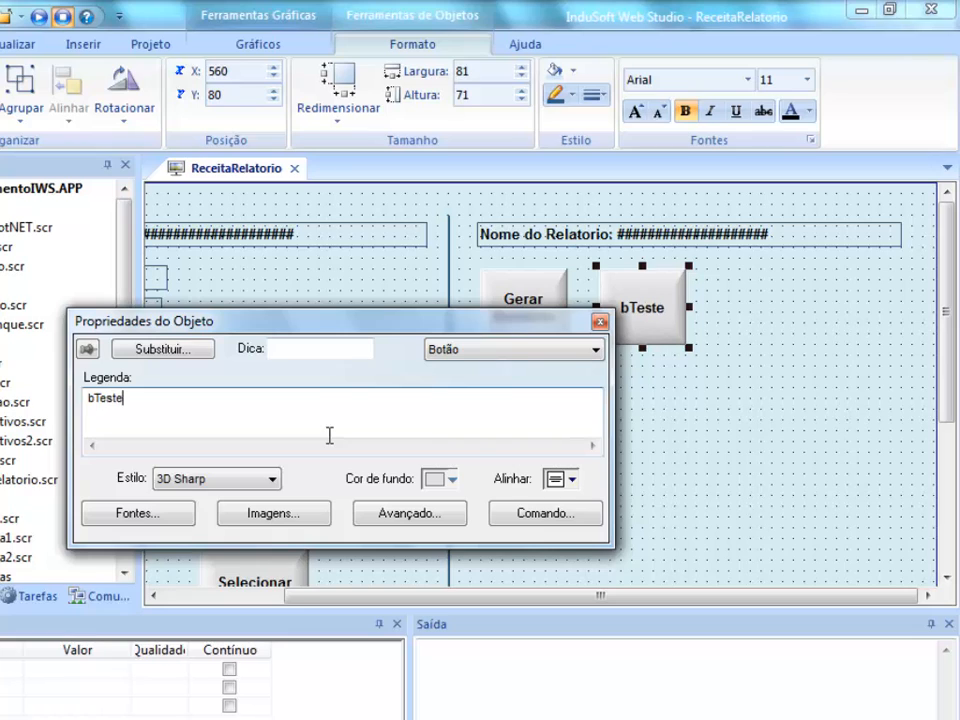
pyautogui.press('Return')
pyautogui.write('{')
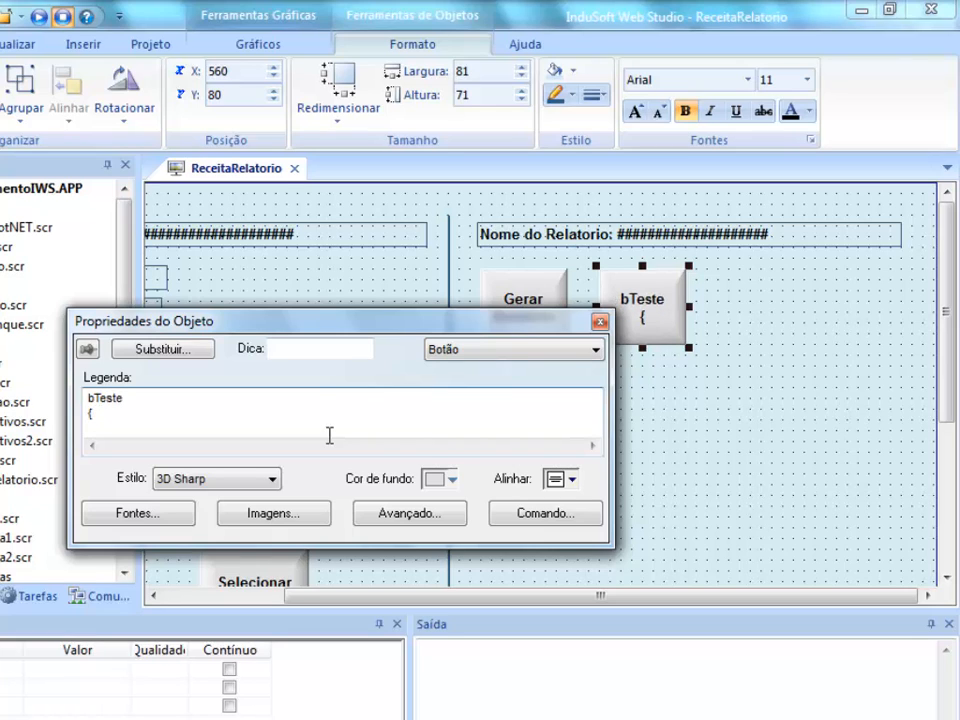
pyautogui.write('bTeste')
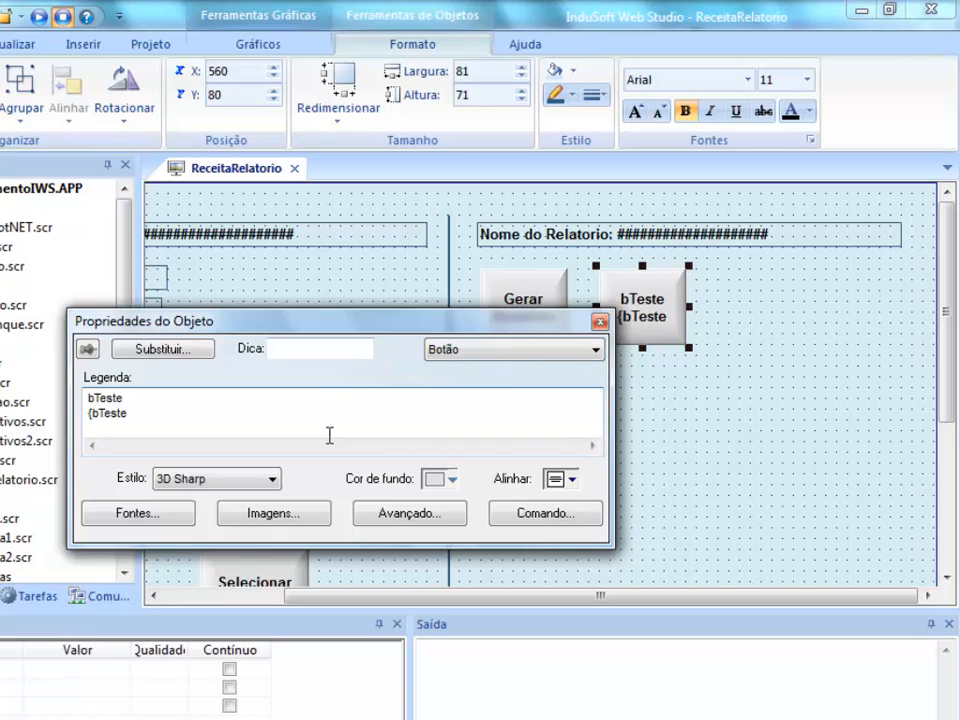
pyautogui.write('}')
pyautogui.click(655, 451)
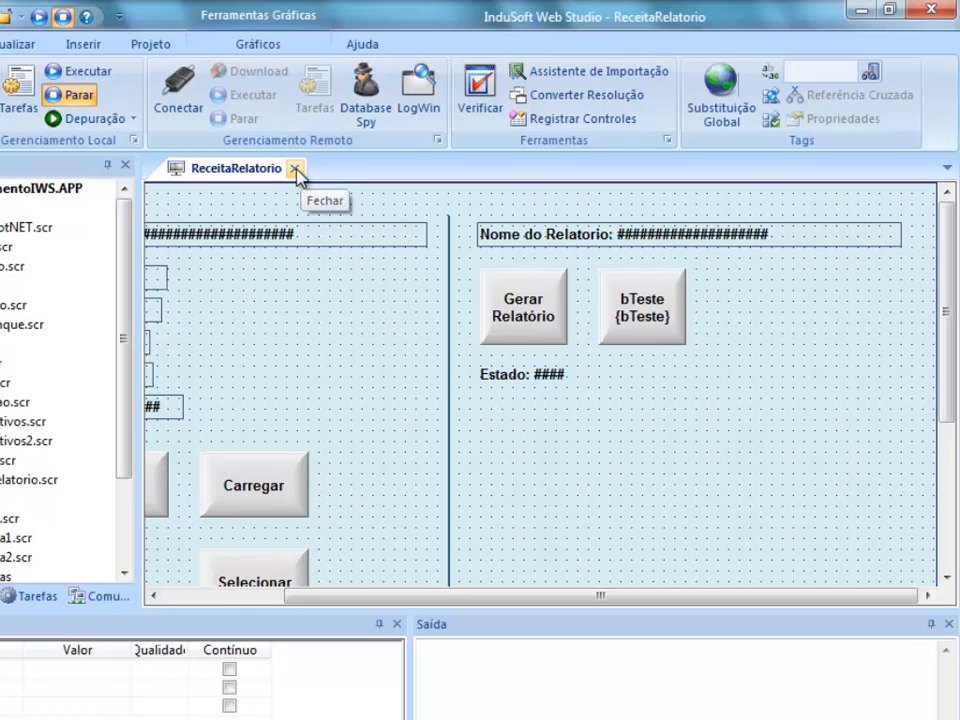
pyautogui.click(296, 172)
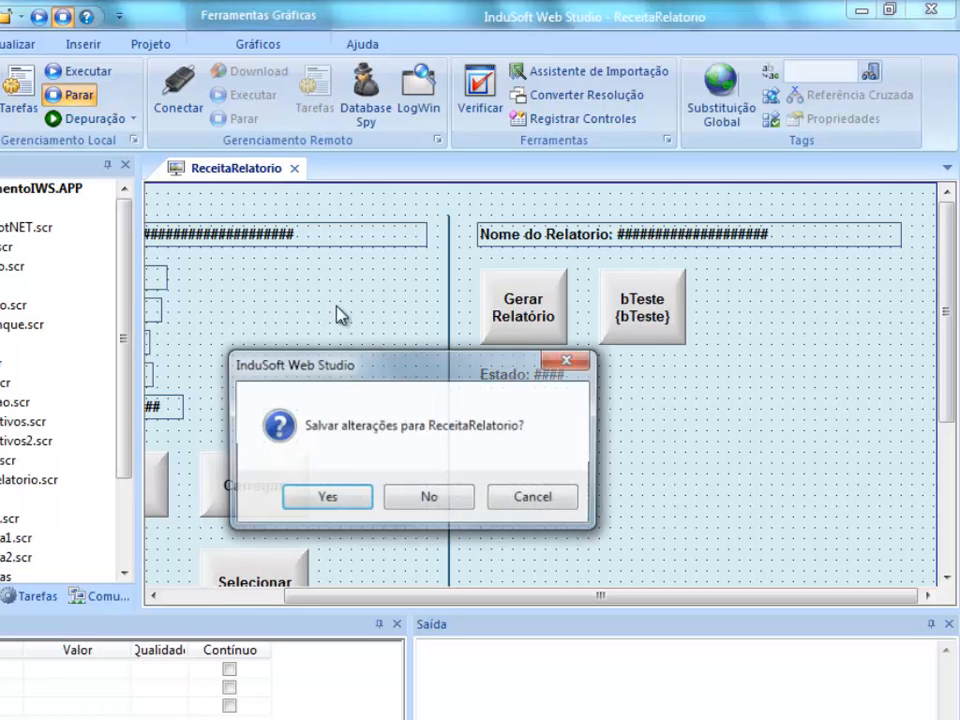
pyautogui.click(325, 499)
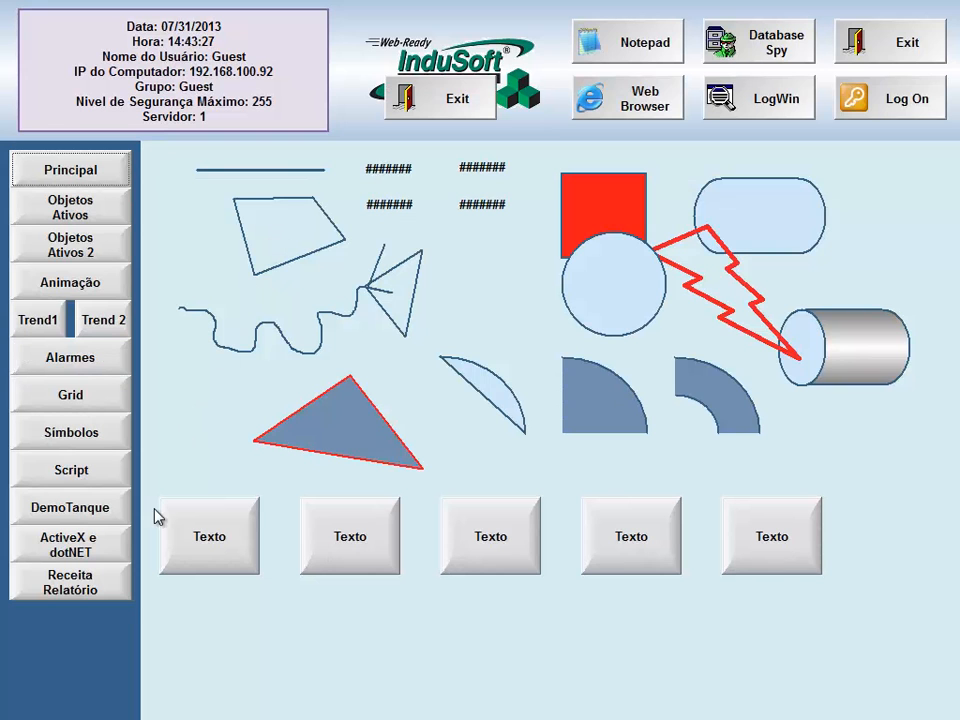
# Step: Open the Receita Relatório screen in the running project, enter Relatorio as the report name and generate the report
pyautogui.click(90, 588)
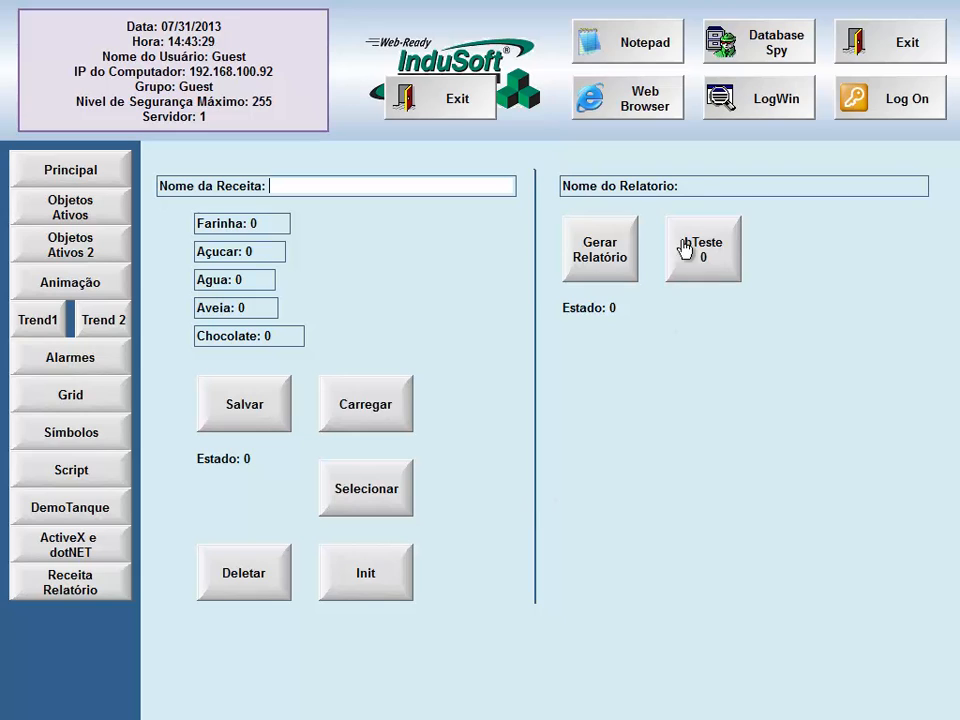
pyautogui.click(699, 186)
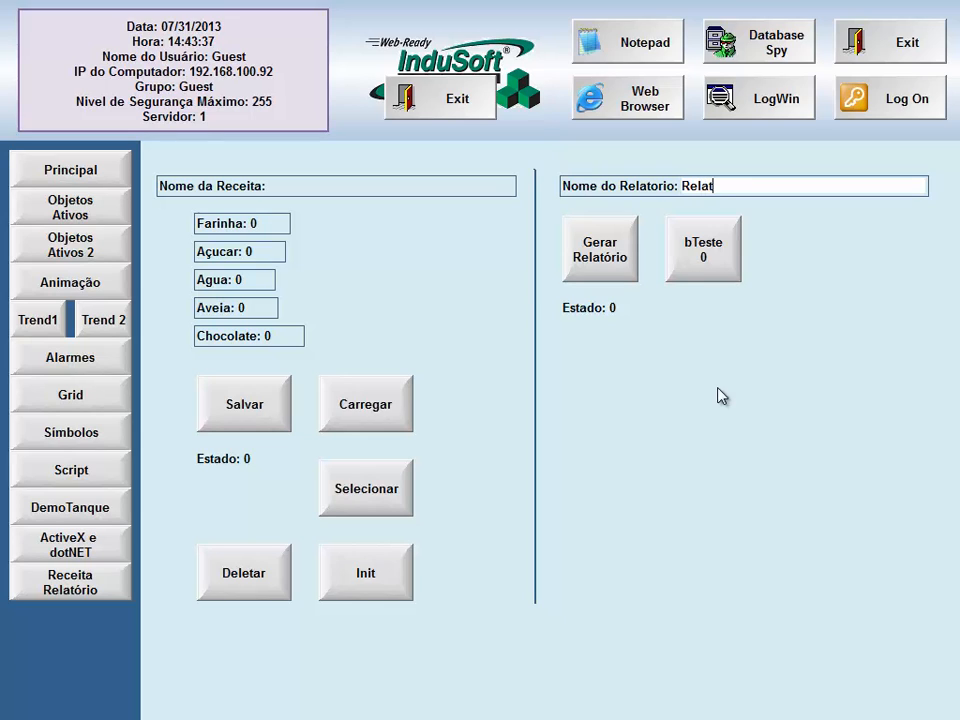
pyautogui.write('Relatorio')
pyautogui.click(601, 250)
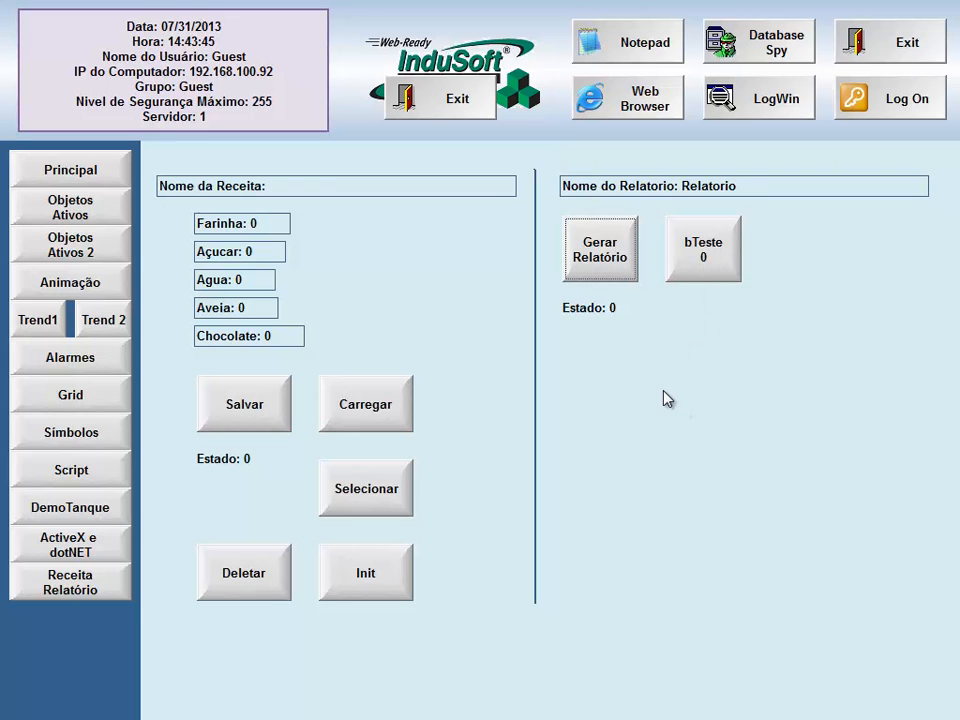
# Step: Switch to Windows Explorer, open the RELATORIO text file in the TreinamentoIWS folder, and examine its date, time and tag values
pyautogui.hotkey('alt', 'Tab')
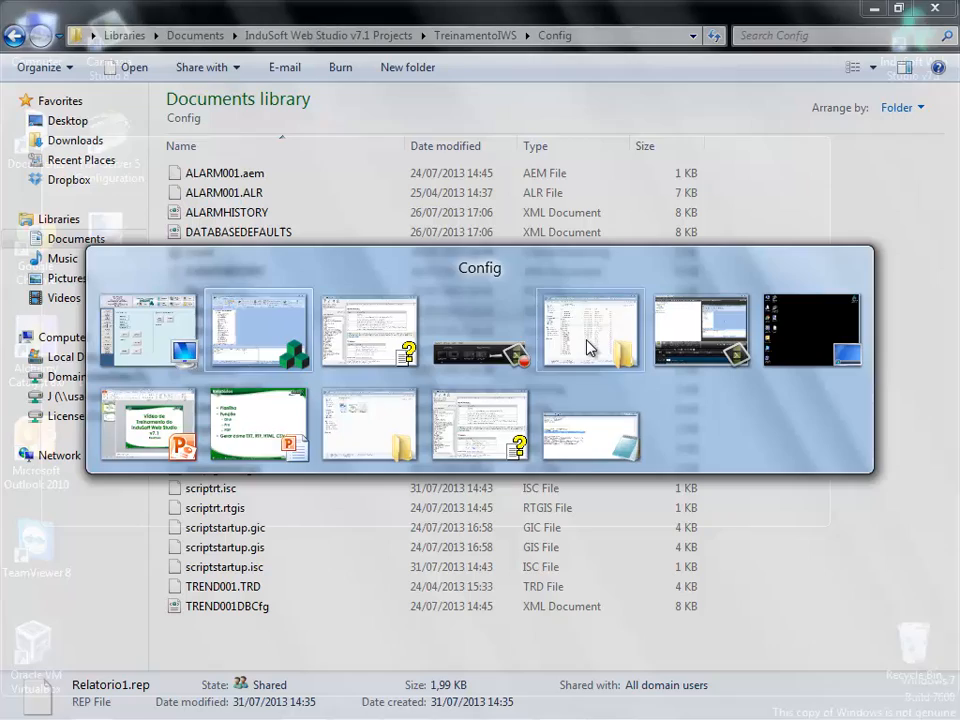
pyautogui.click(587, 347)
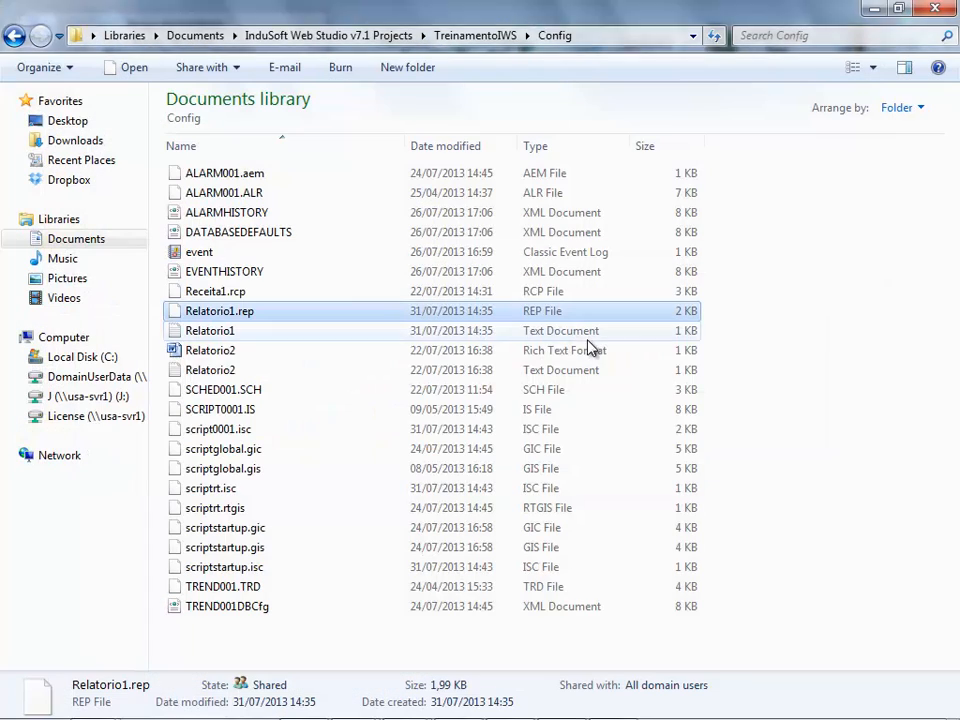
pyautogui.click(14, 35)
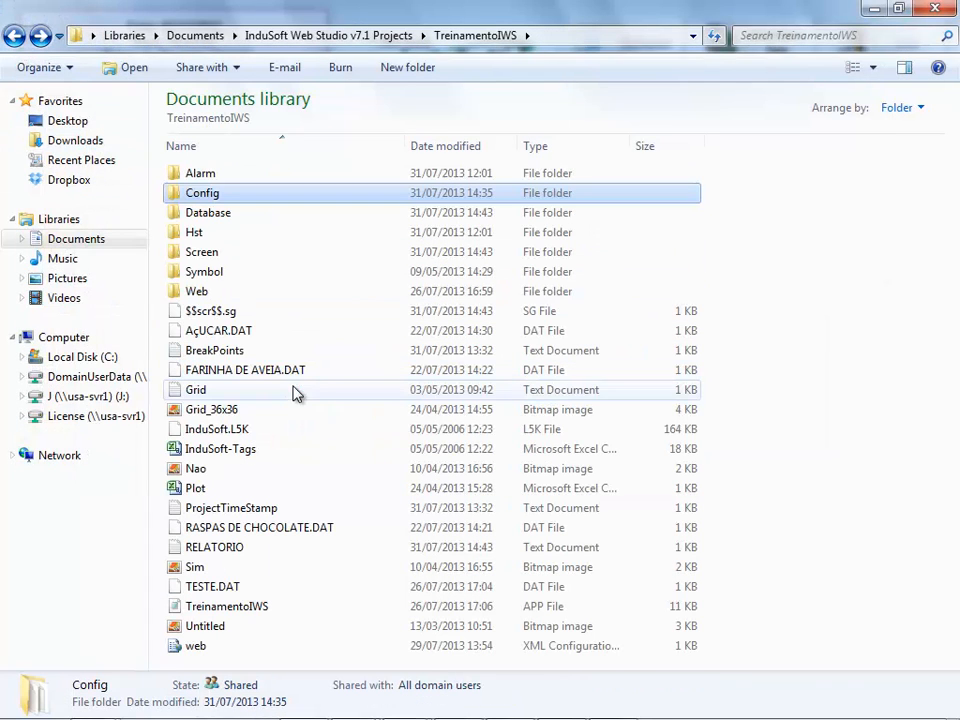
pyautogui.click(322, 449)
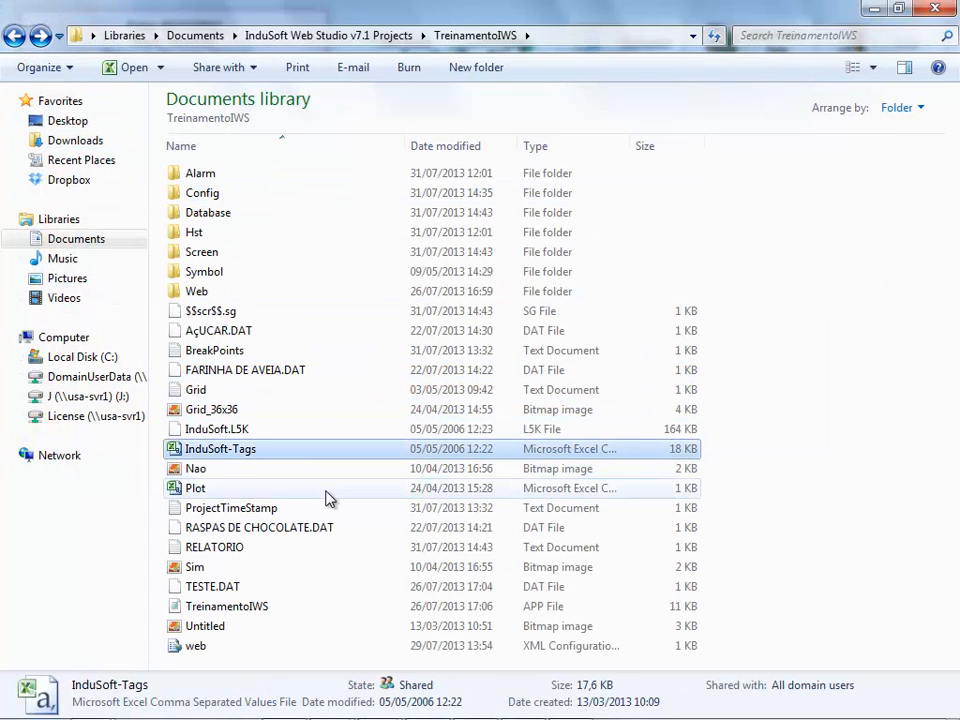
pyautogui.click(281, 548)
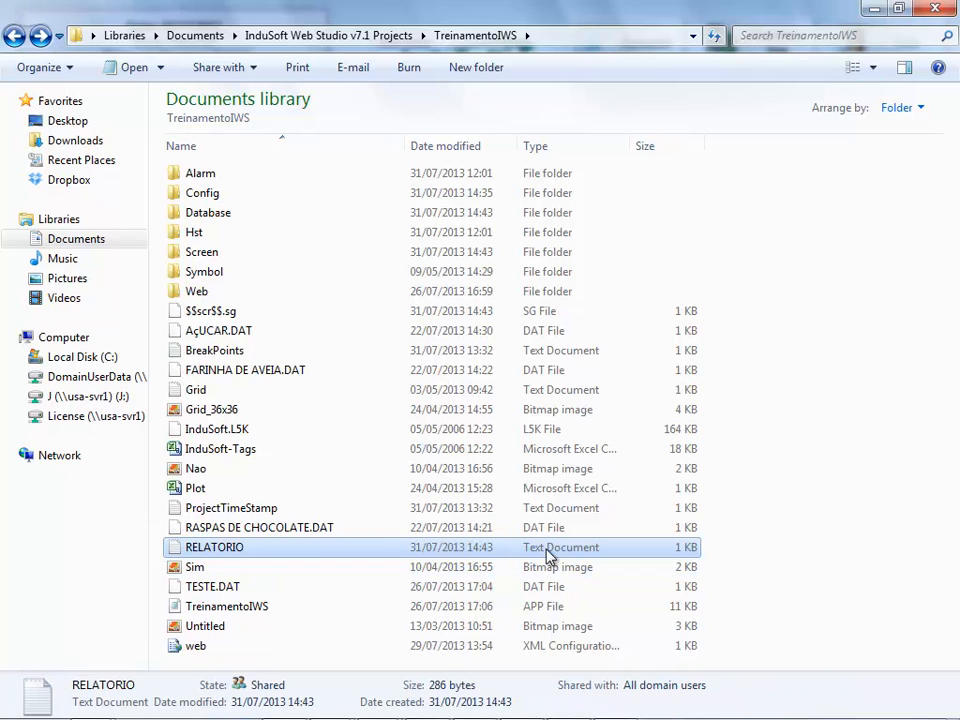
pyautogui.doubleClick(260, 550)
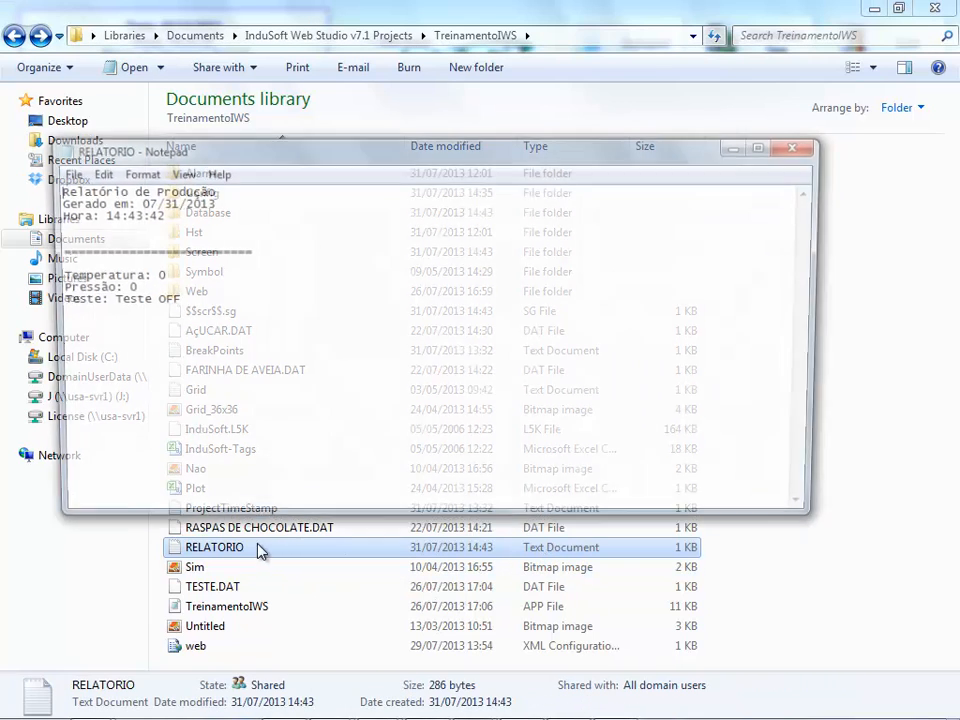
pyautogui.moveTo(172, 303); pyautogui.dragTo(147, 276)
pyautogui.moveTo(152, 214); pyautogui.dragTo(58, 189)
pyautogui.click(163, 251)
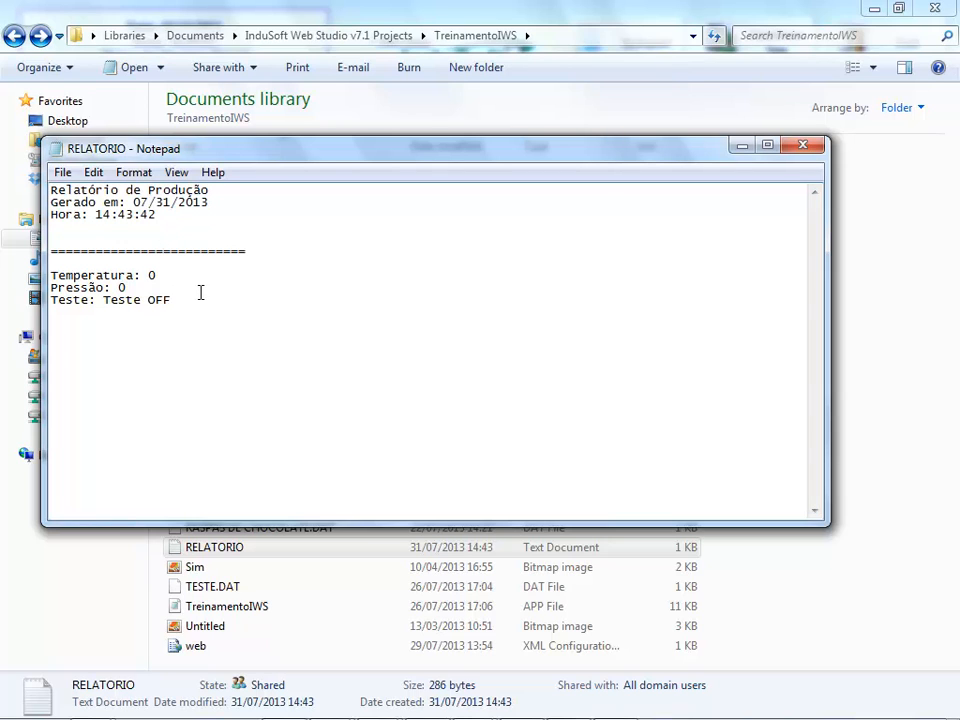
# Step: Close the opened report, return to the running project, toggle bTeste to 1 and generate the report again
pyautogui.click(803, 150)
pyautogui.hotkey('alt', 'Tab')
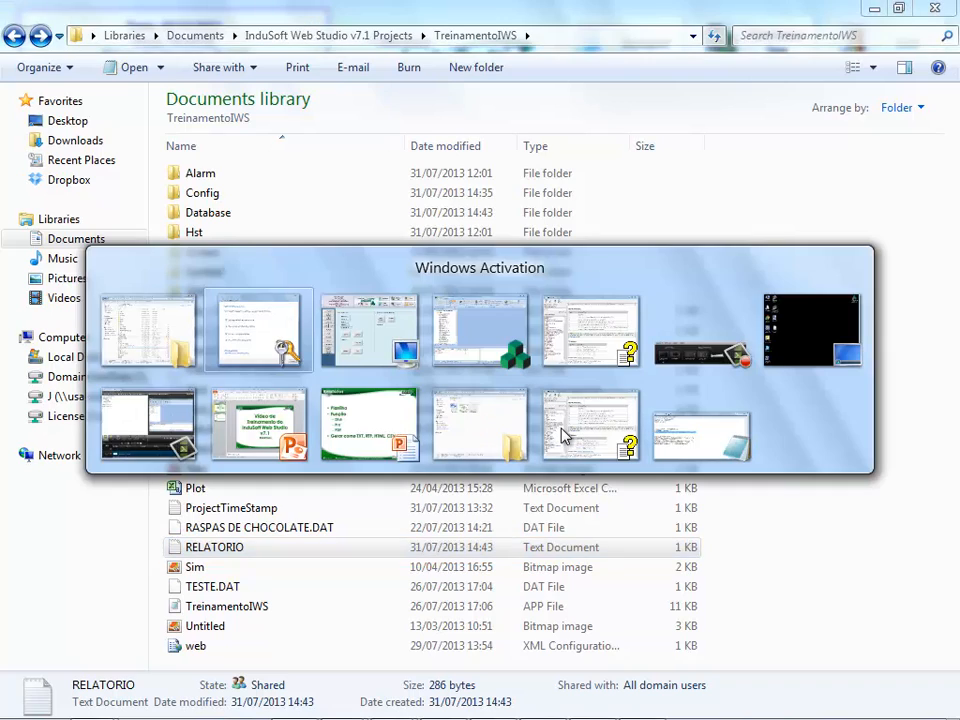
pyautogui.hotkey('alt', 'Tab')
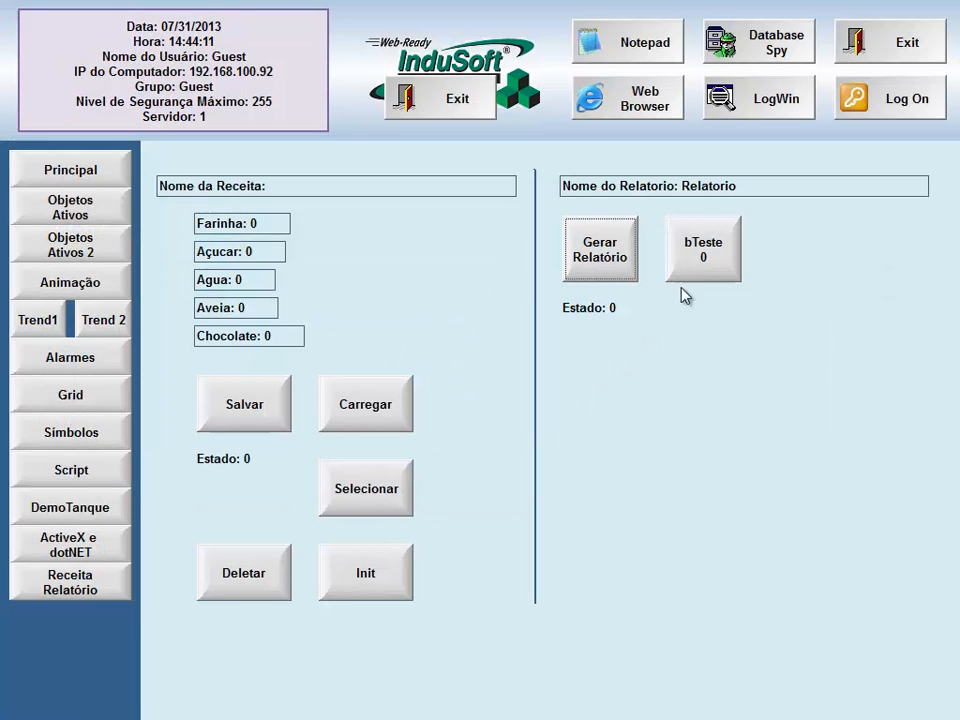
pyautogui.click(718, 262)
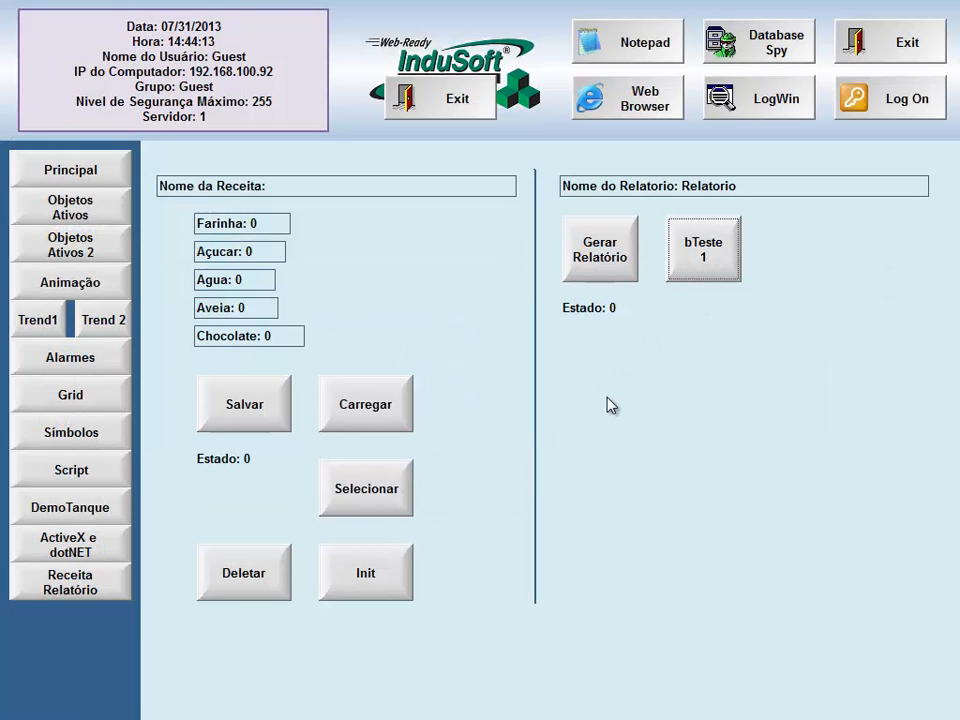
pyautogui.click(603, 253)
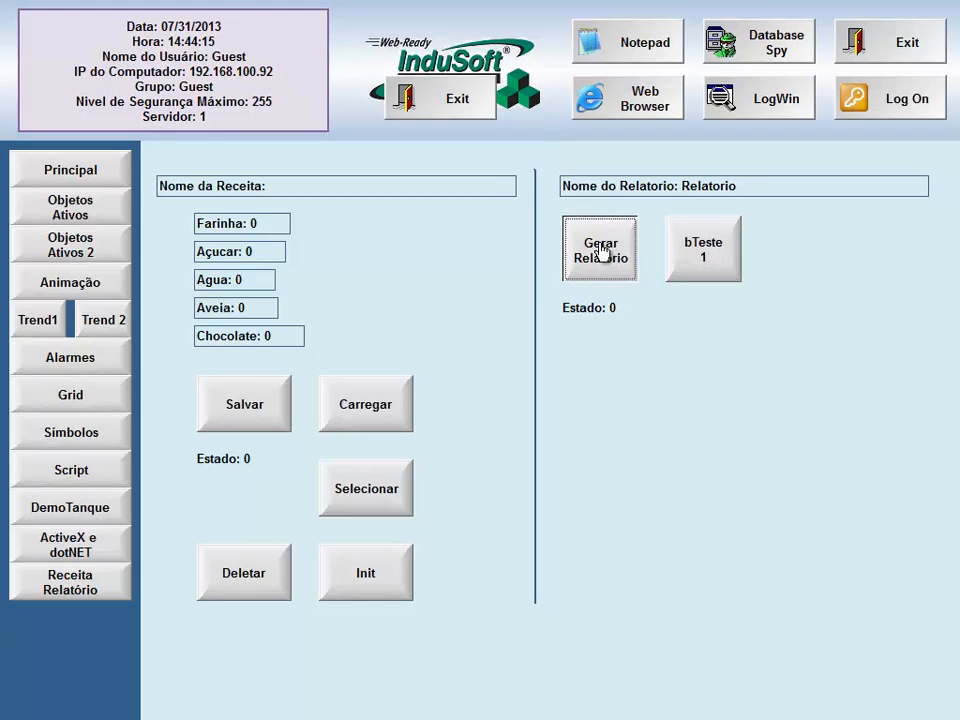
# Step: Switch to Windows Explorer, reopen the RELATORIO text file, examine its Teste line and close the file
pyautogui.hotkey('alt', 'Tab')
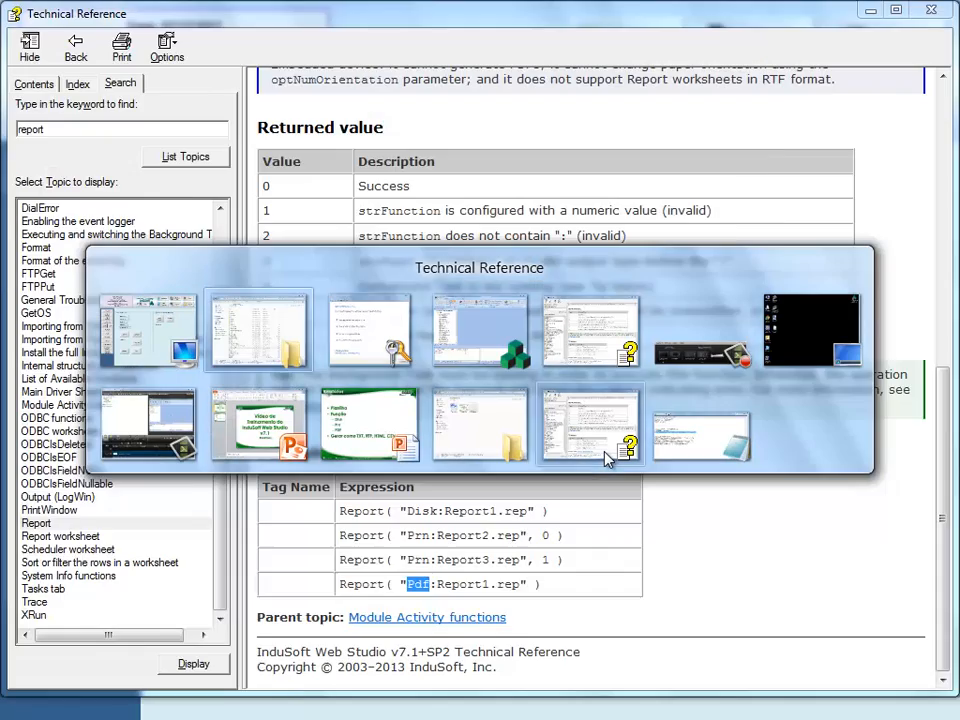
pyautogui.hotkey('alt', 'Tab')
pyautogui.hotkey('alt', 'Tab')
pyautogui.hotkey('alt', 'Tab')
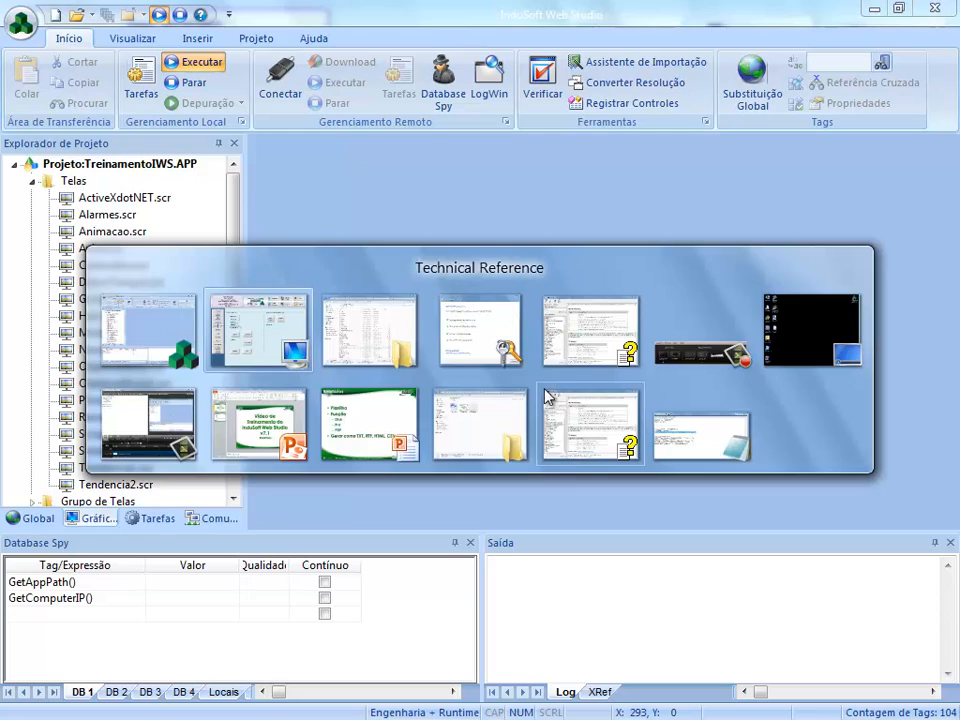
pyautogui.doubleClick(232, 552)
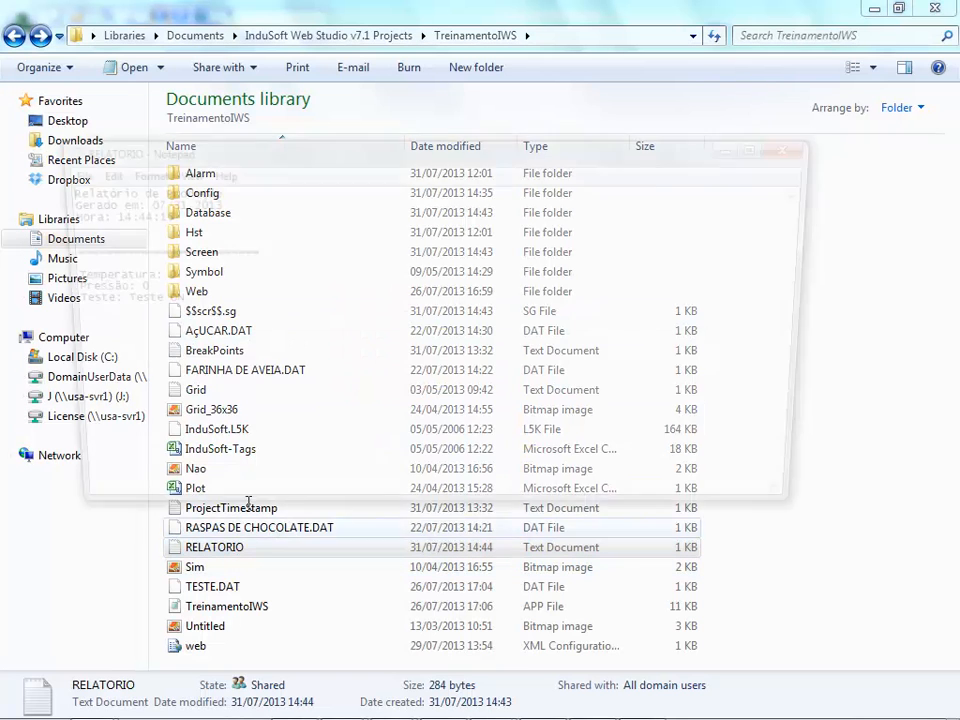
pyautogui.moveTo(165, 300); pyautogui.dragTo(103, 300)
pyautogui.click(103, 300)
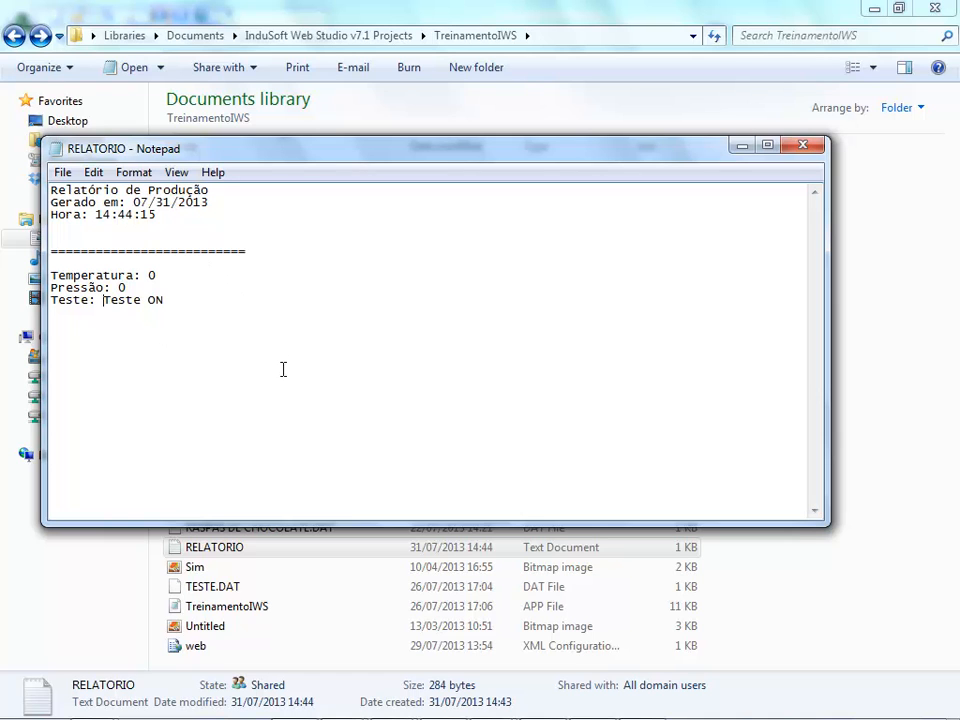
pyautogui.click(793, 148)
# Step: Switch to the running project, exit the application with confirmation, and return to InduSoft Web Studio
pyautogui.hotkey('alt', 'Tab')
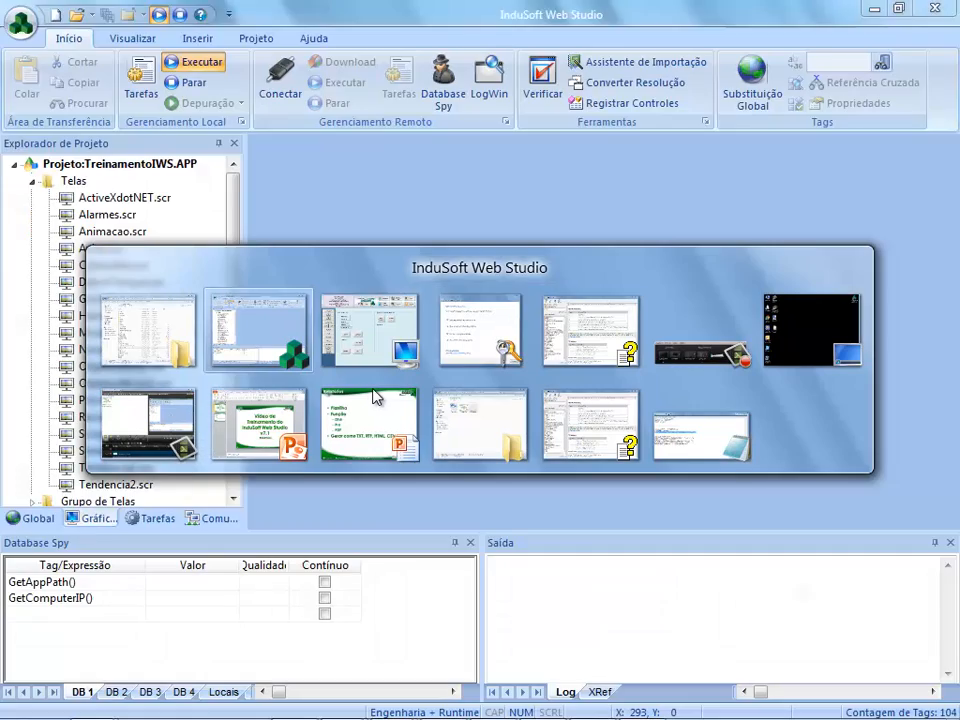
pyautogui.hotkey('alt', 'Tab')
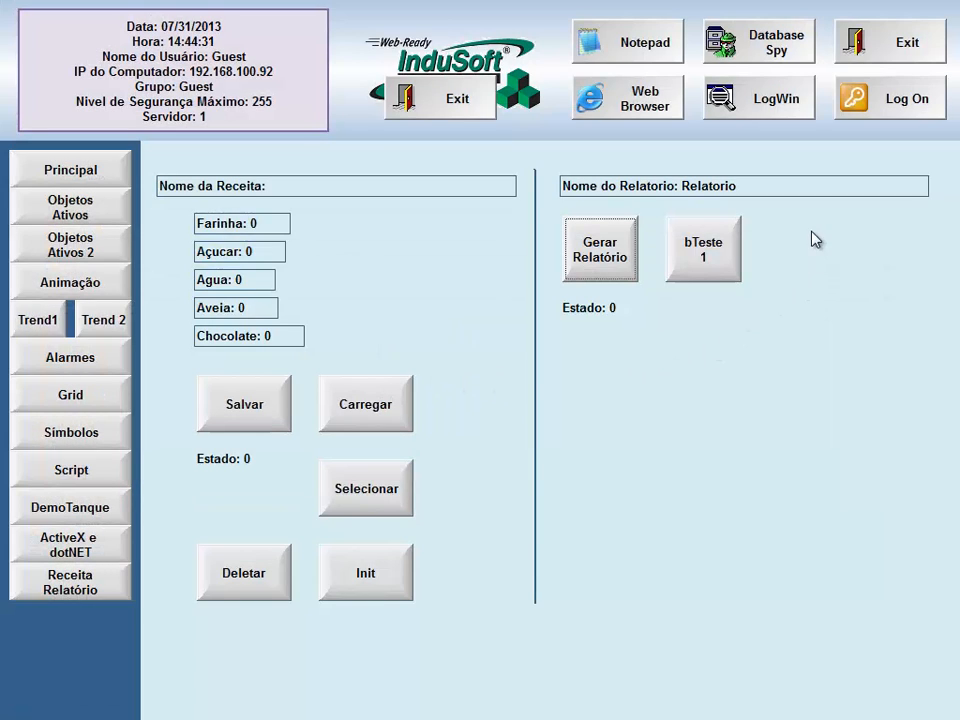
pyautogui.click(889, 43)
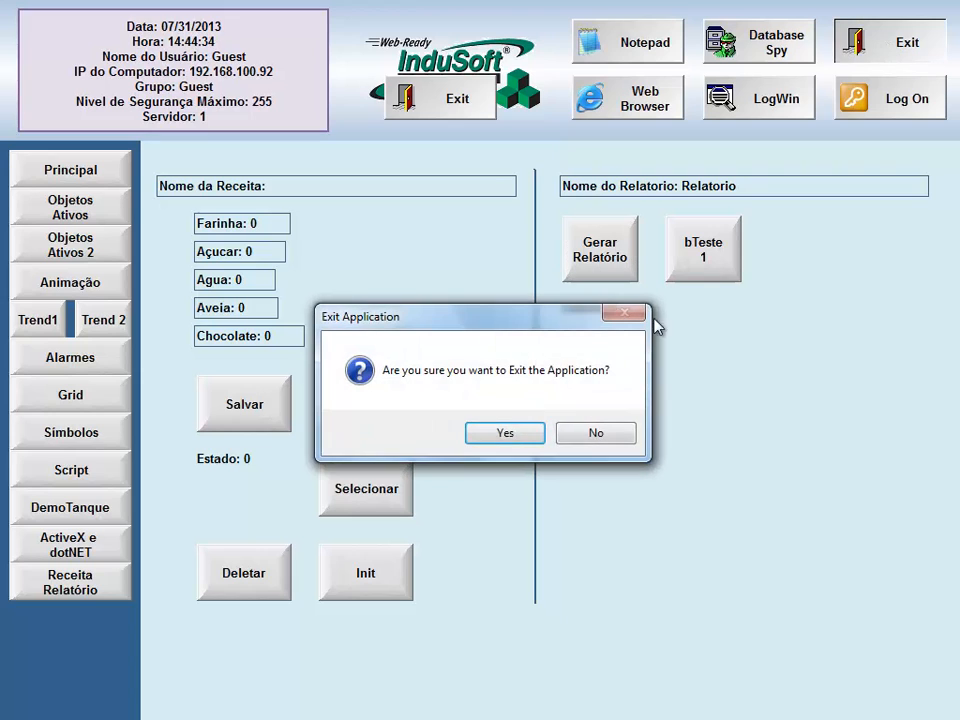
pyautogui.click(509, 433)
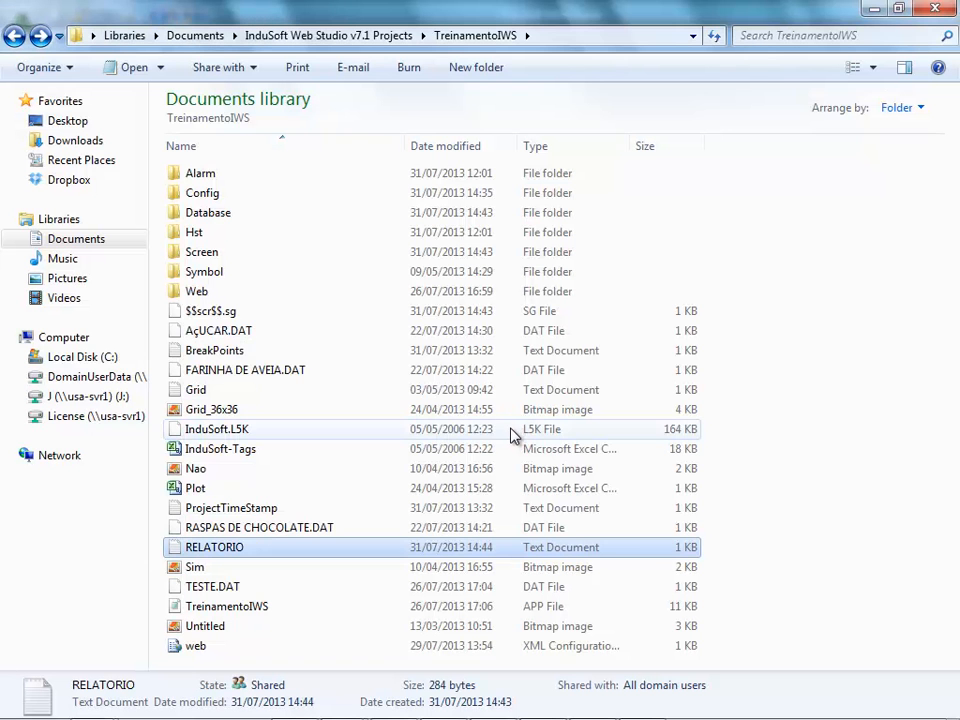
pyautogui.hotkey('alt', 'Tab')
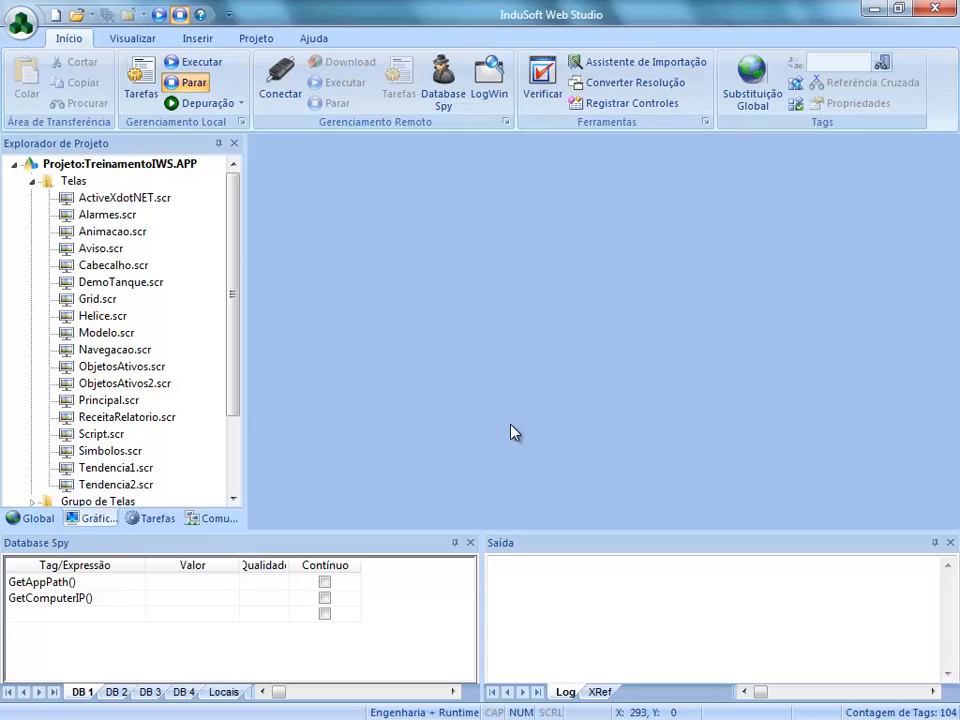
# Step: Open the ReceitaRelatorio screen and place a copy of the bTeste button beside the original, in the same row
pyautogui.doubleClick(128, 417)
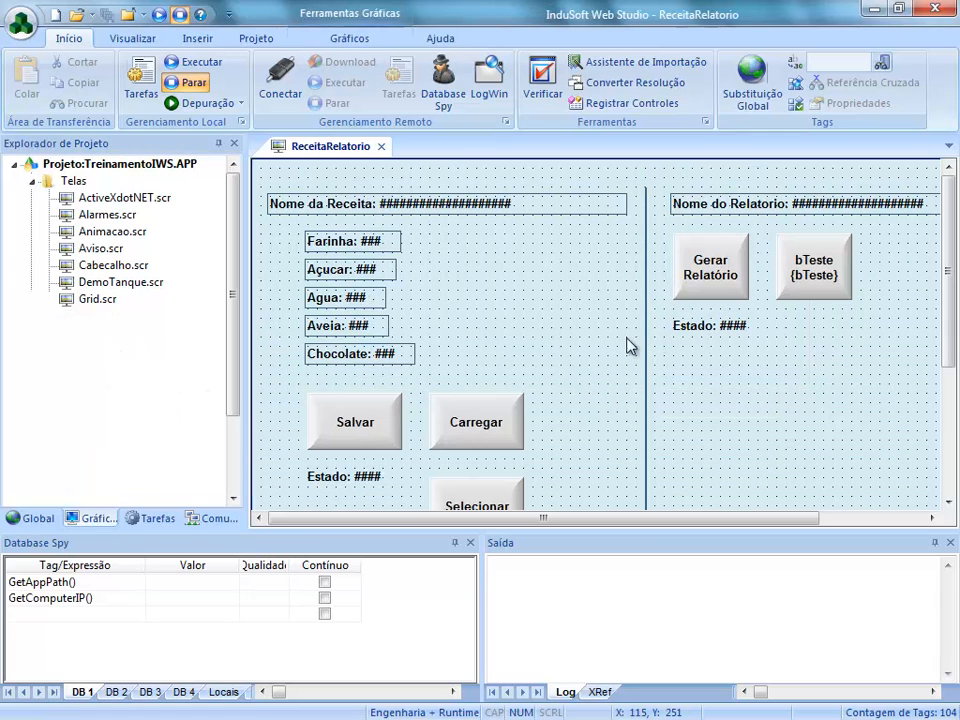
pyautogui.moveTo(660, 528); pyautogui.dragTo(776, 527)
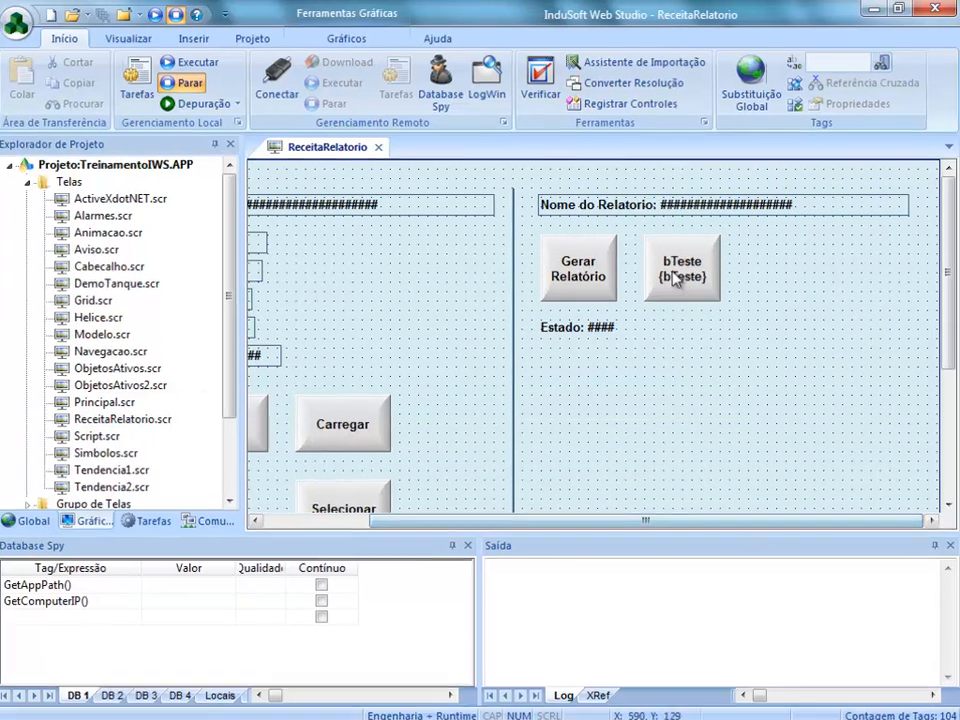
pyautogui.moveTo(681, 274); pyautogui.dragTo(710, 266)
pyautogui.moveTo(673, 305); pyautogui.dragTo(756, 297)
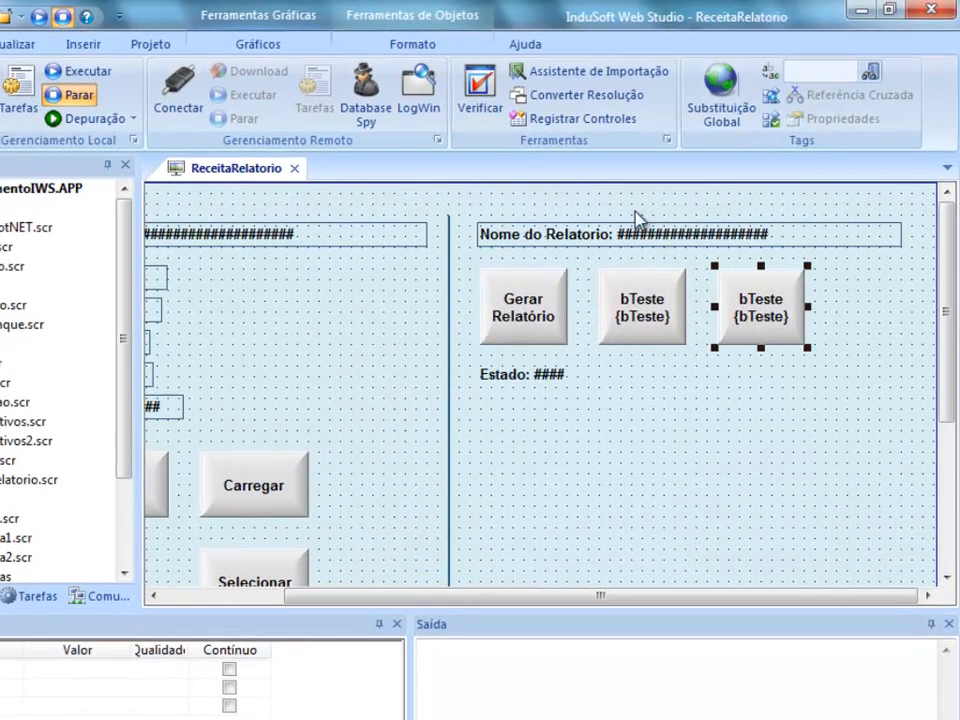
# Step: Replace the copied button's Comando animation with a HyperLink whose URL is {GetAppPath()}{sNomeRelatorio}.txt
pyautogui.click(277, 50)
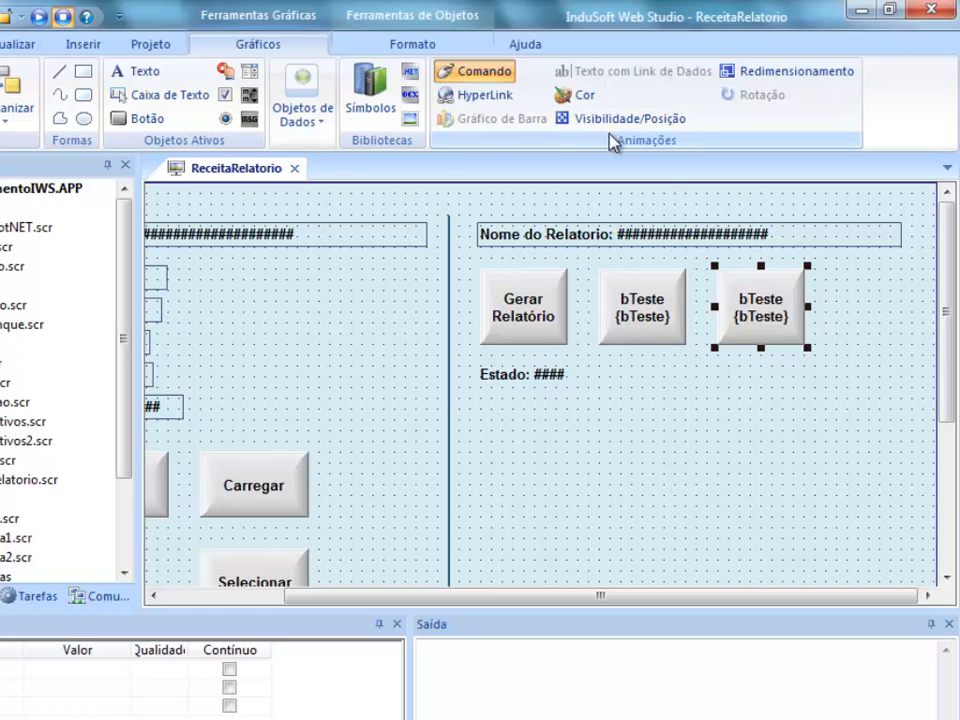
pyautogui.click(475, 97)
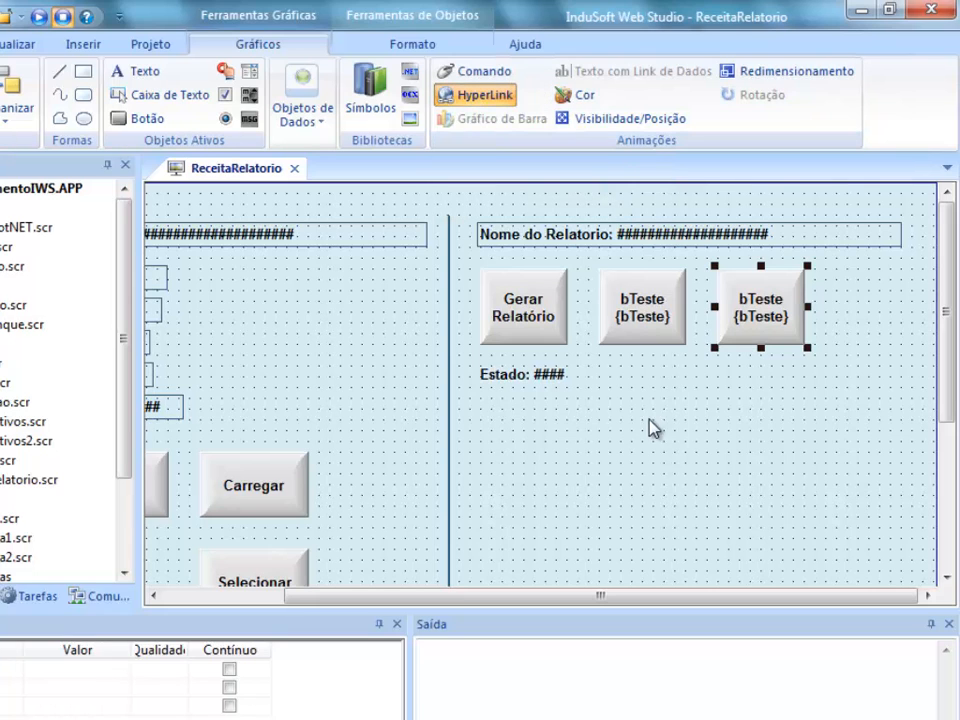
pyautogui.doubleClick(760, 335)
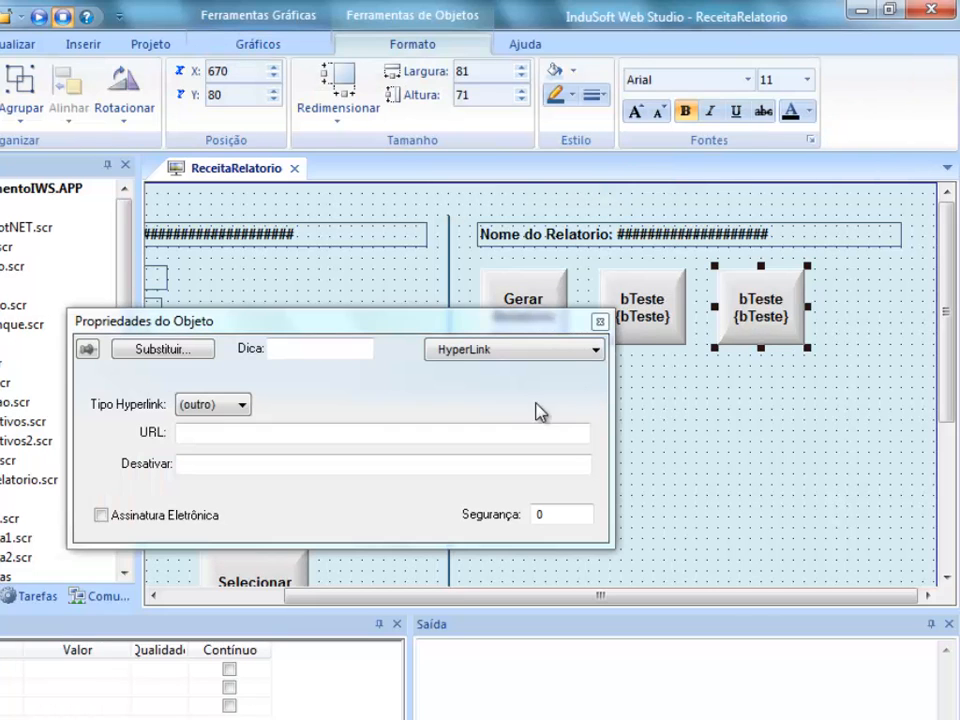
pyautogui.click(477, 430)
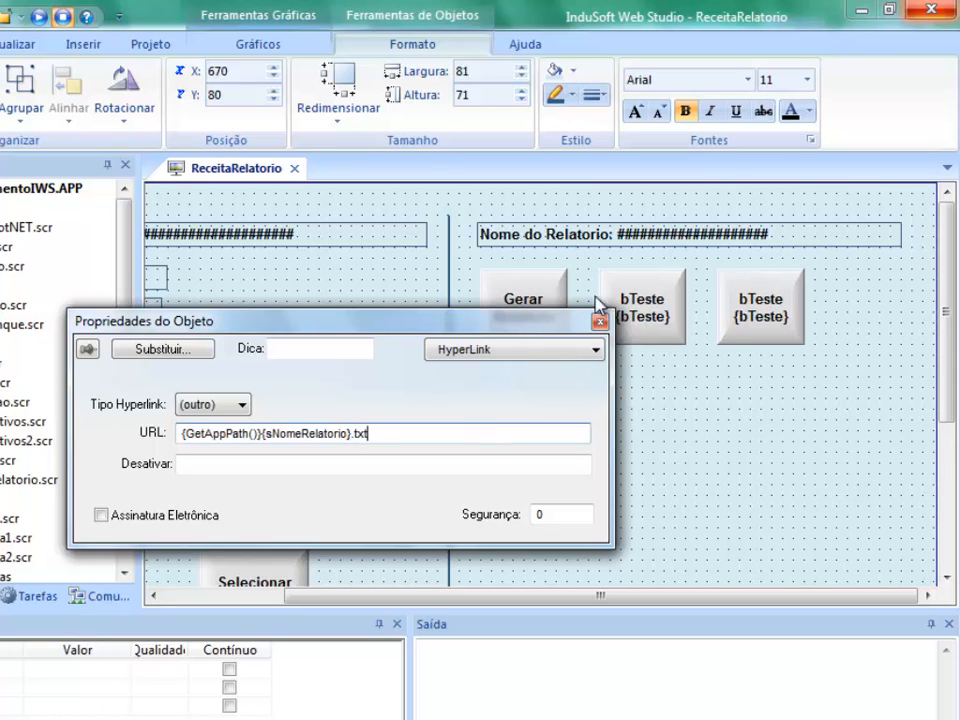
# Step: Change the hyperlink button's caption to "Abrir" and close the ReceitaRelatorio screen with its changes saved
pyautogui.click(572, 352)
pyautogui.click(545, 371)
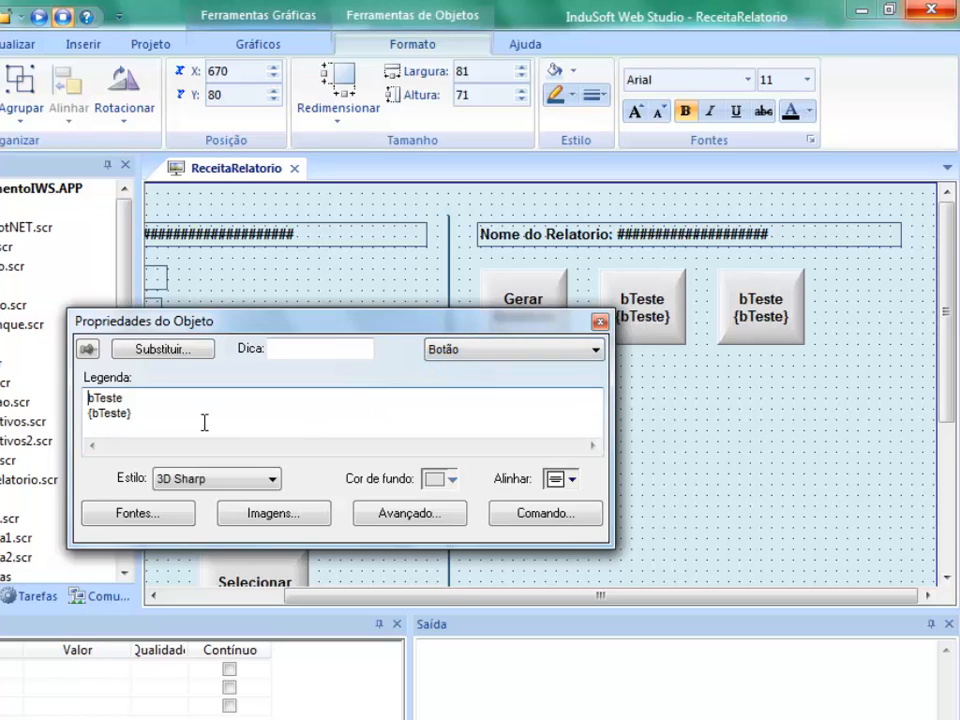
pyautogui.hotkey('ctrl', 'a')
pyautogui.write('A')
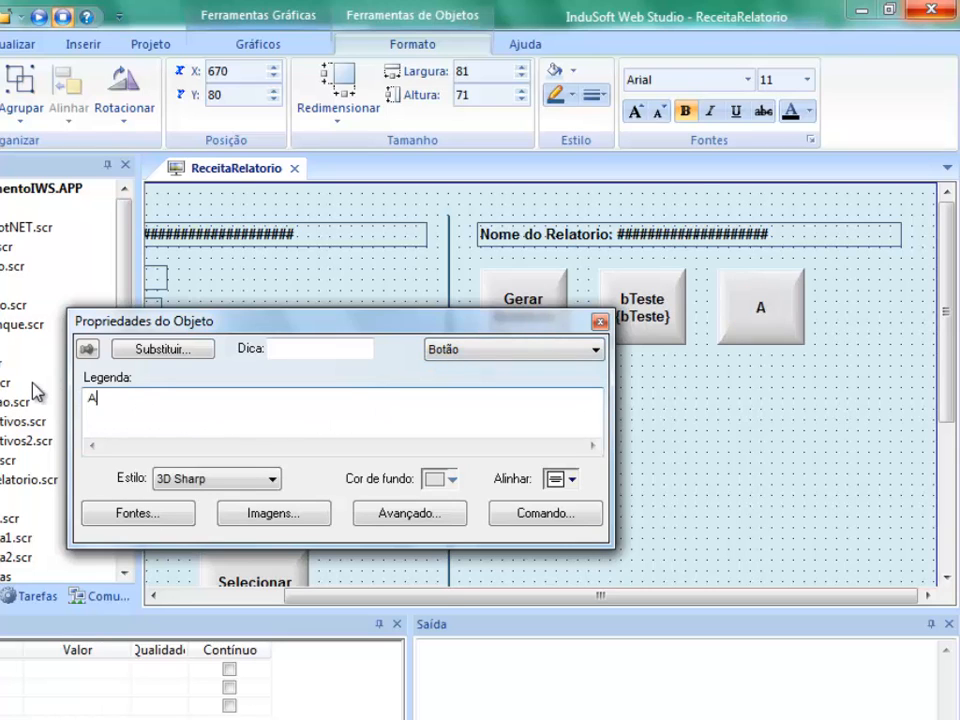
pyautogui.write('brir')
pyautogui.click(677, 480)
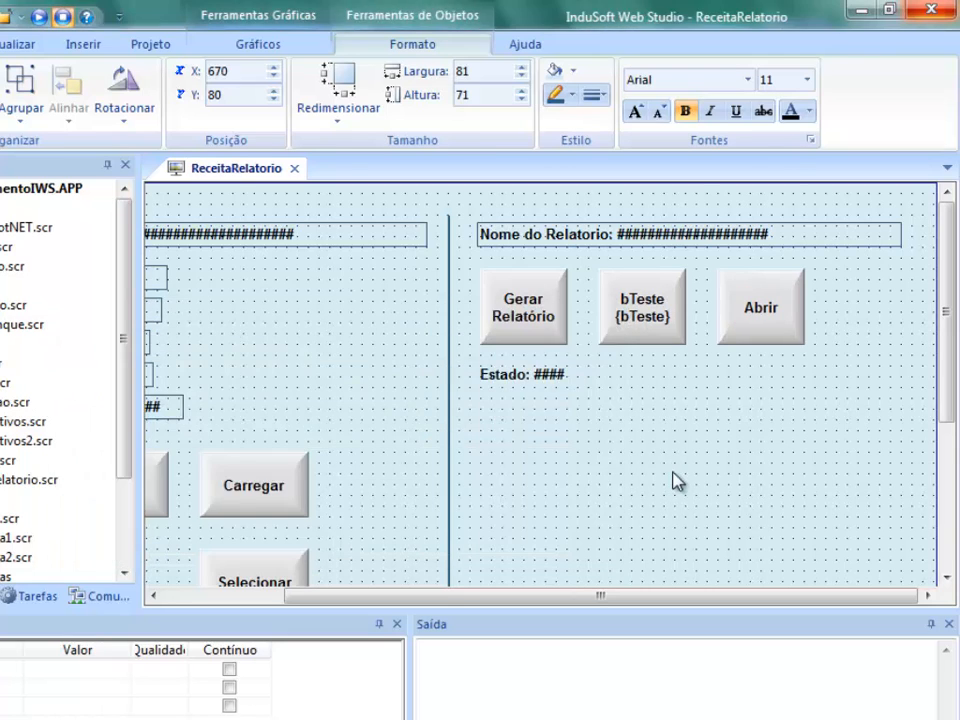
pyautogui.click(295, 169)
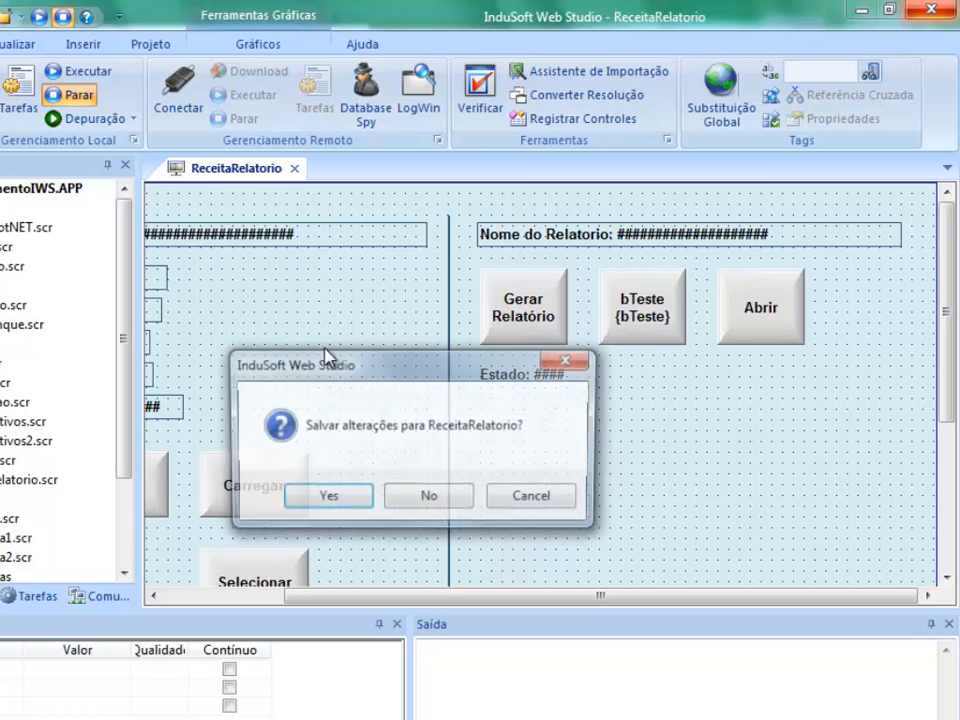
pyautogui.click(334, 498)
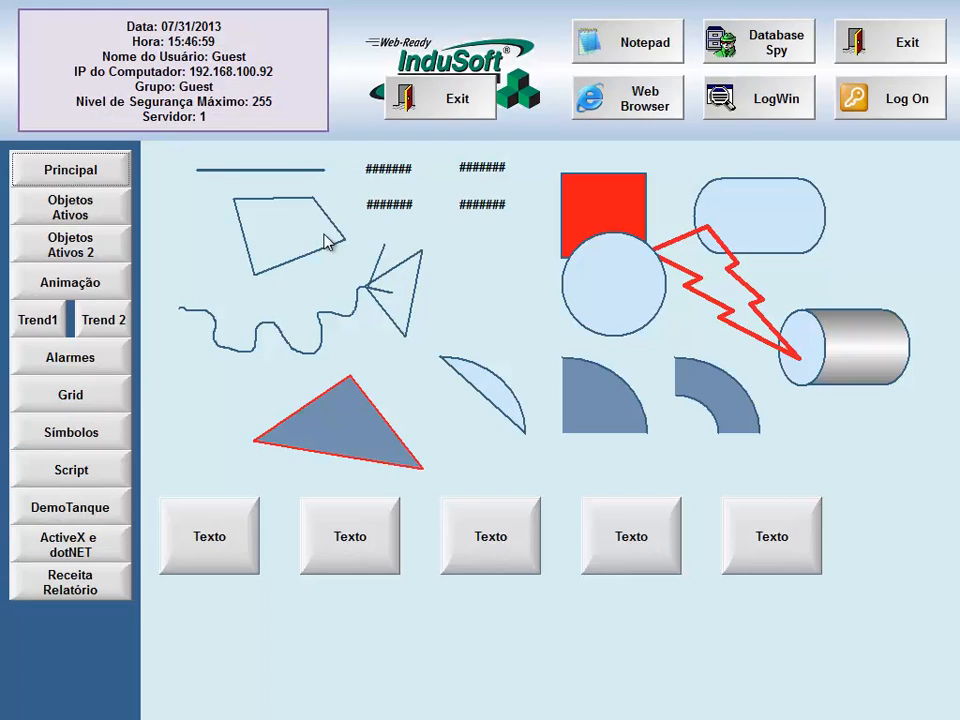
# Step: Open the Alarmes screen in the running project and set the upper slider to 99% and the lower slider to 51%
pyautogui.click(96, 591)
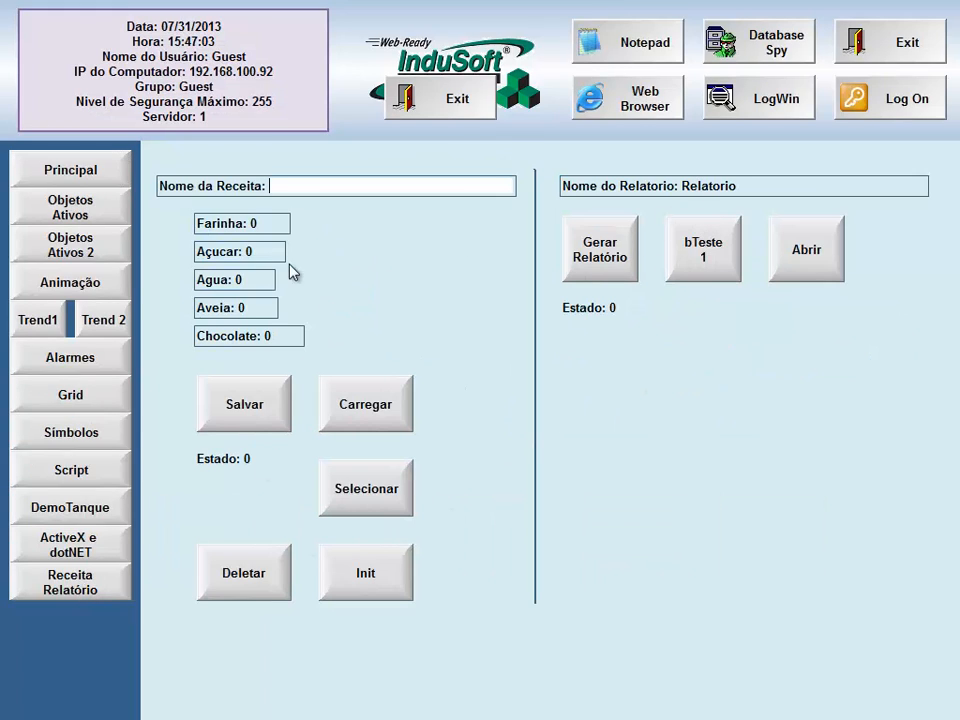
pyautogui.click(79, 362)
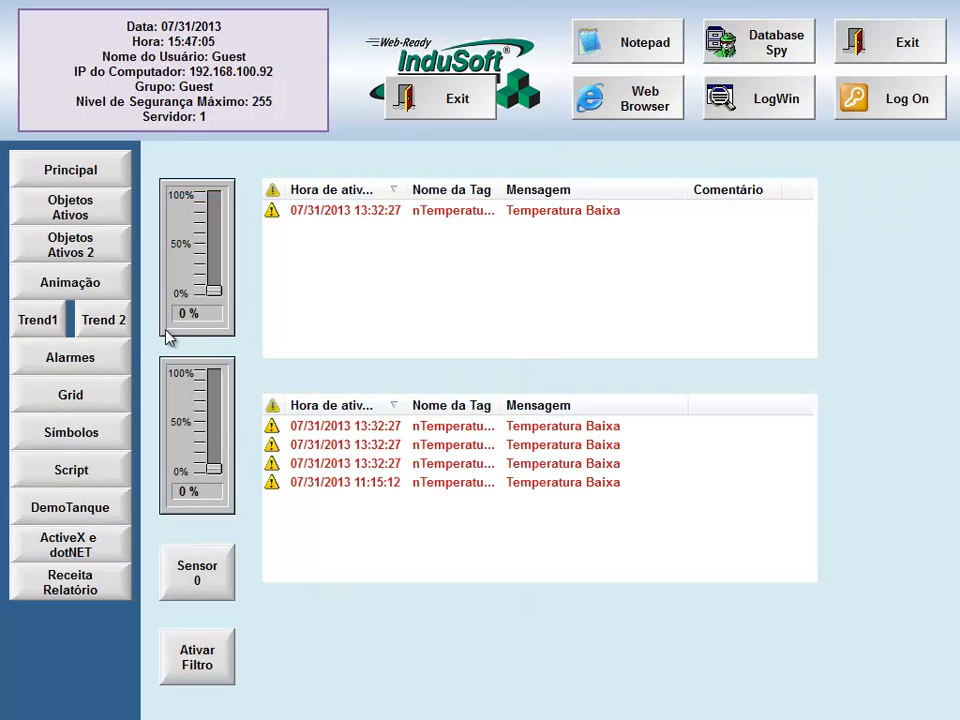
pyautogui.moveTo(214, 290); pyautogui.dragTo(214, 196)
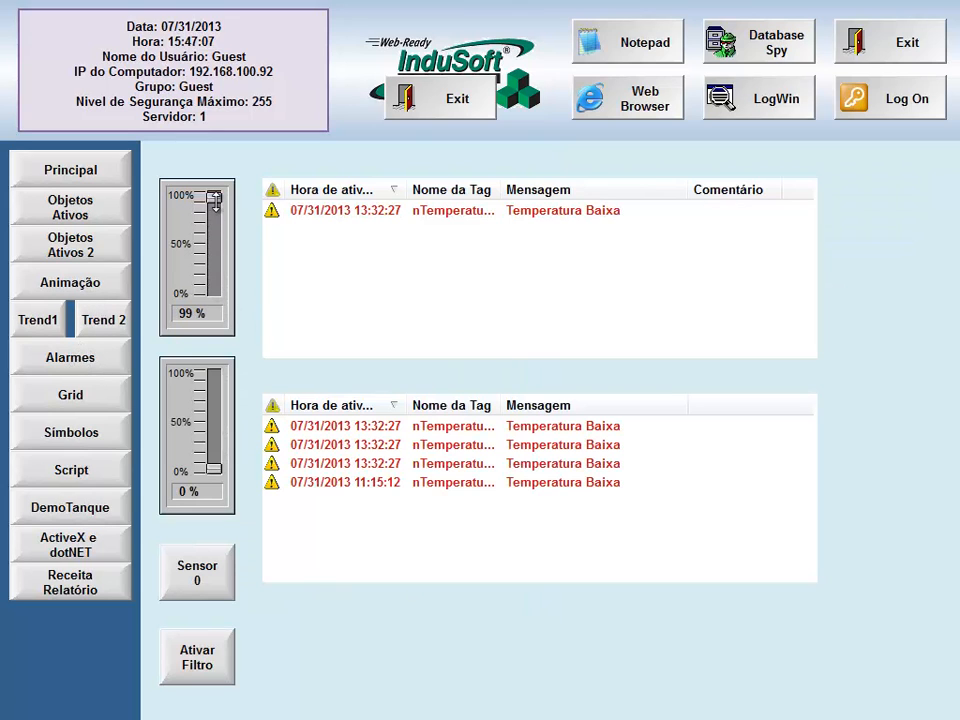
pyautogui.moveTo(214, 462); pyautogui.dragTo(214, 416)
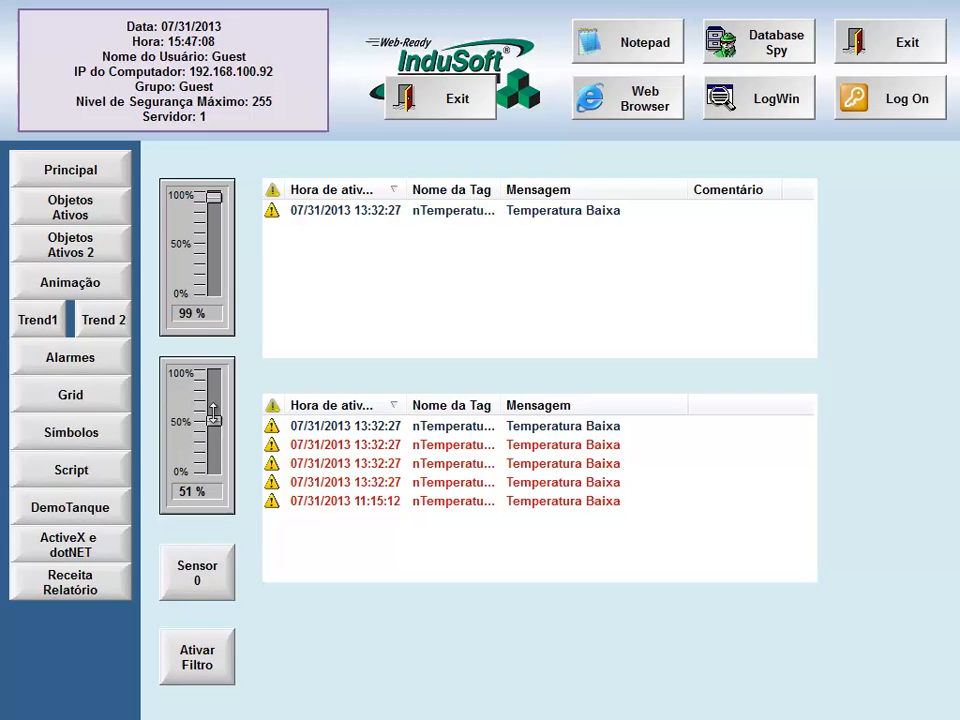
# Step: Return to the Receita Relatório screen, generate the report and open its file through the Abrir button
pyautogui.click(66, 596)
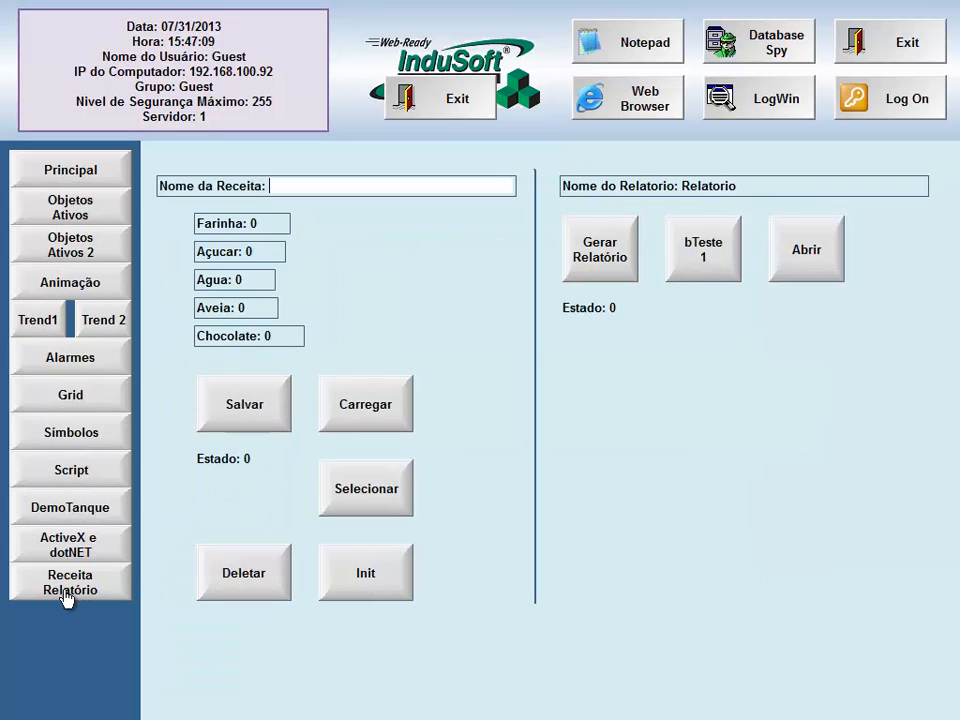
pyautogui.click(614, 255)
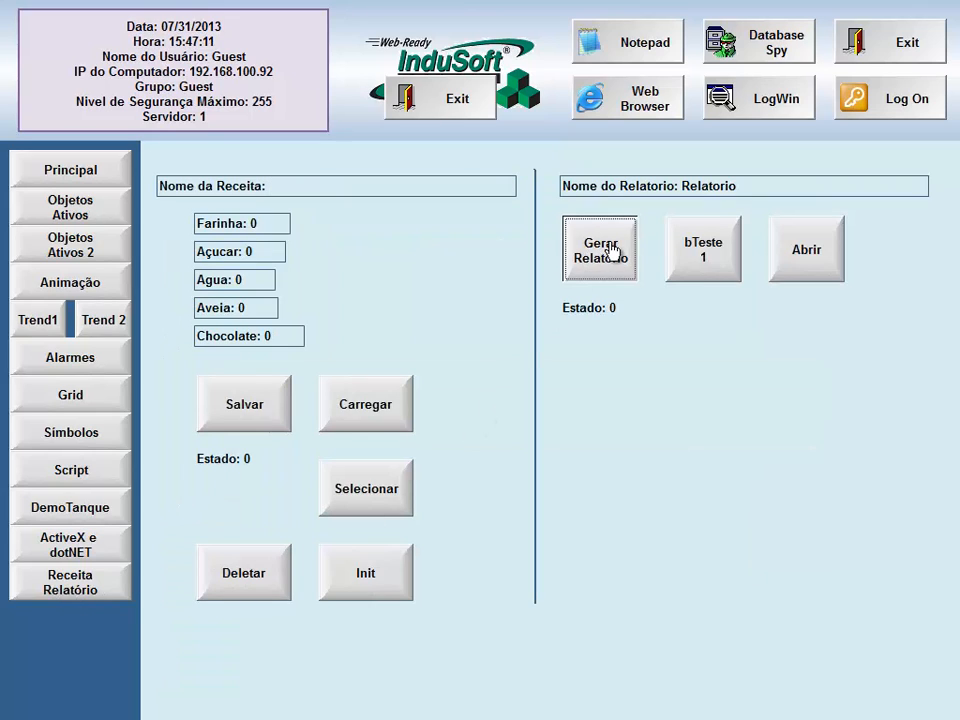
pyautogui.click(803, 262)
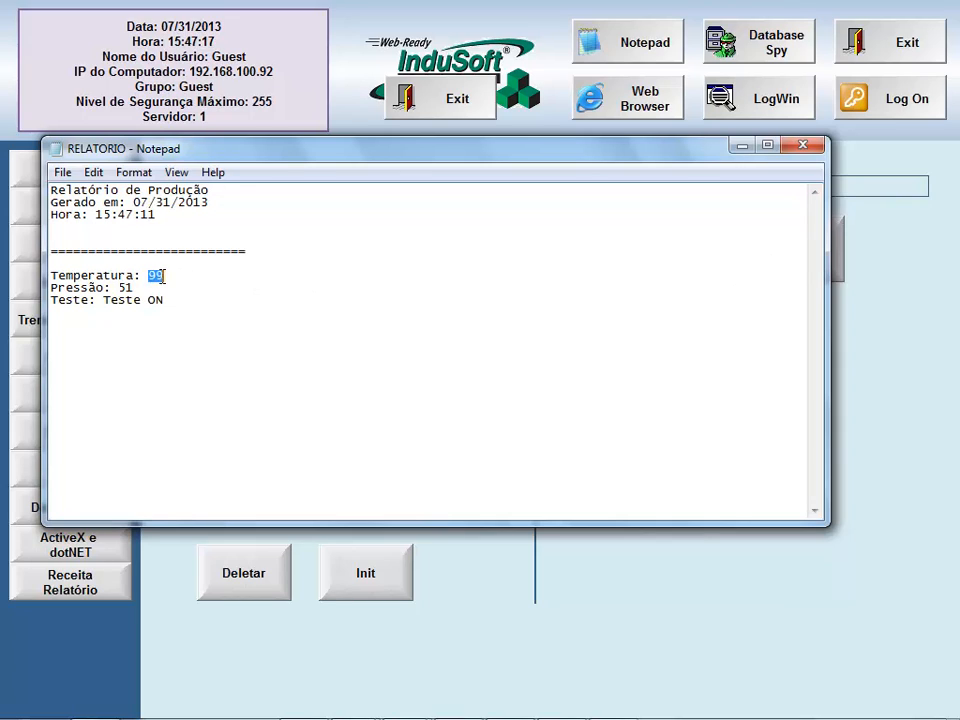
# Step: Examine the Pressão and Teste values in the opened report, close it and exit the running application with confirmation
pyautogui.click(137, 287)
pyautogui.moveTo(103, 300); pyautogui.dragTo(153, 301)
pyautogui.click(151, 301)
pyautogui.click(800, 148)
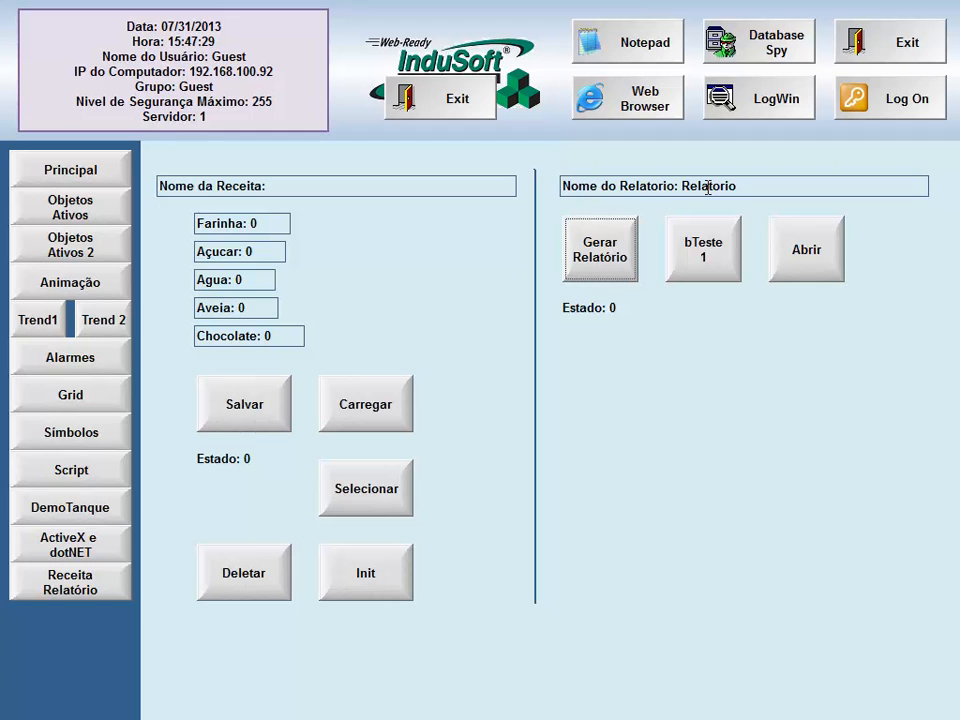
pyautogui.click(838, 45)
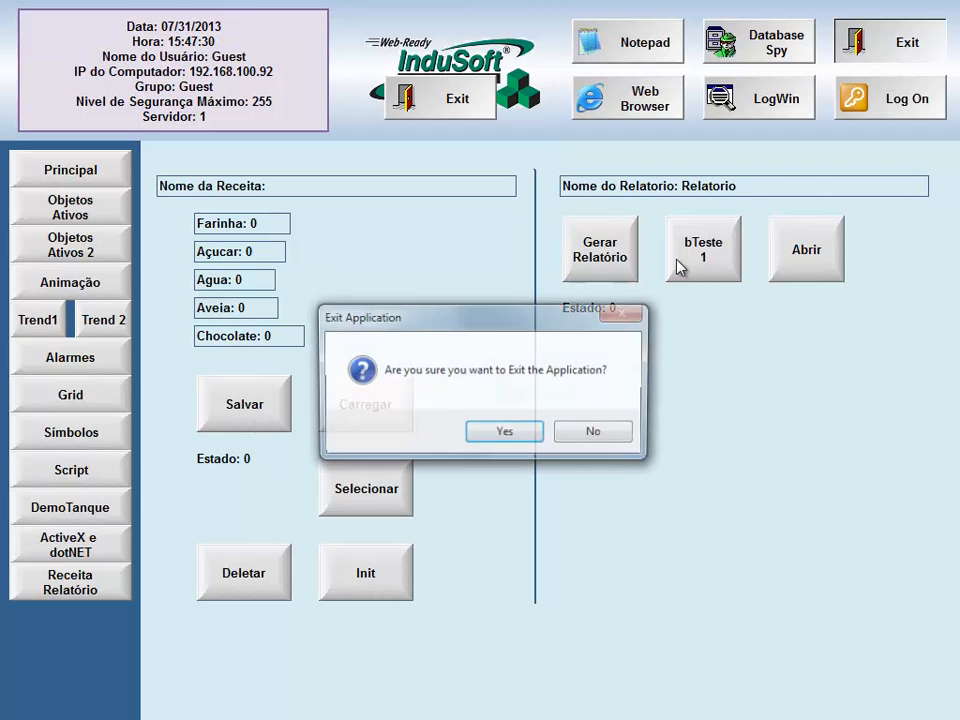
pyautogui.click(503, 433)
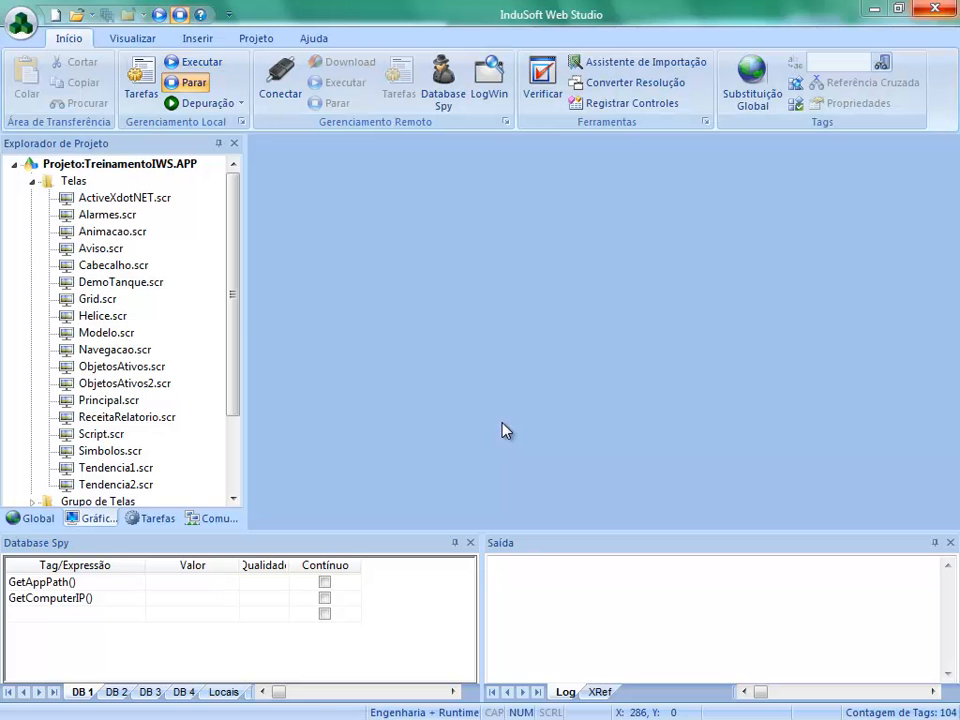
# Step: Open the ReceitaRelatorio screen and place a copy of the Gerar Relatório button below the report's Estado text
pyautogui.doubleClick(150, 419)
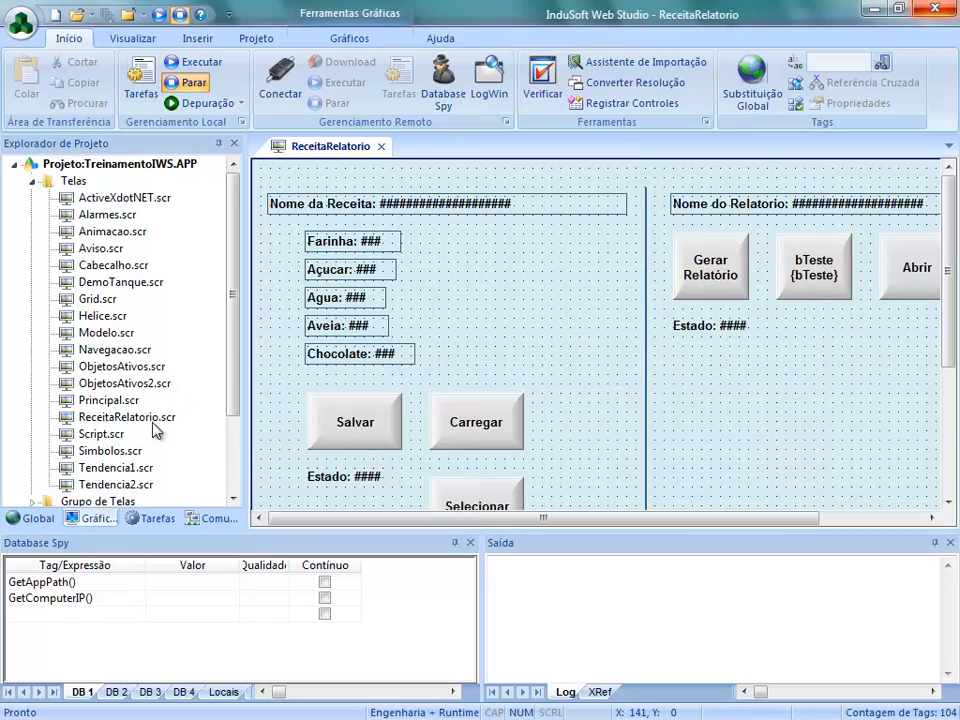
pyautogui.moveTo(471, 517); pyautogui.dragTo(575, 517)
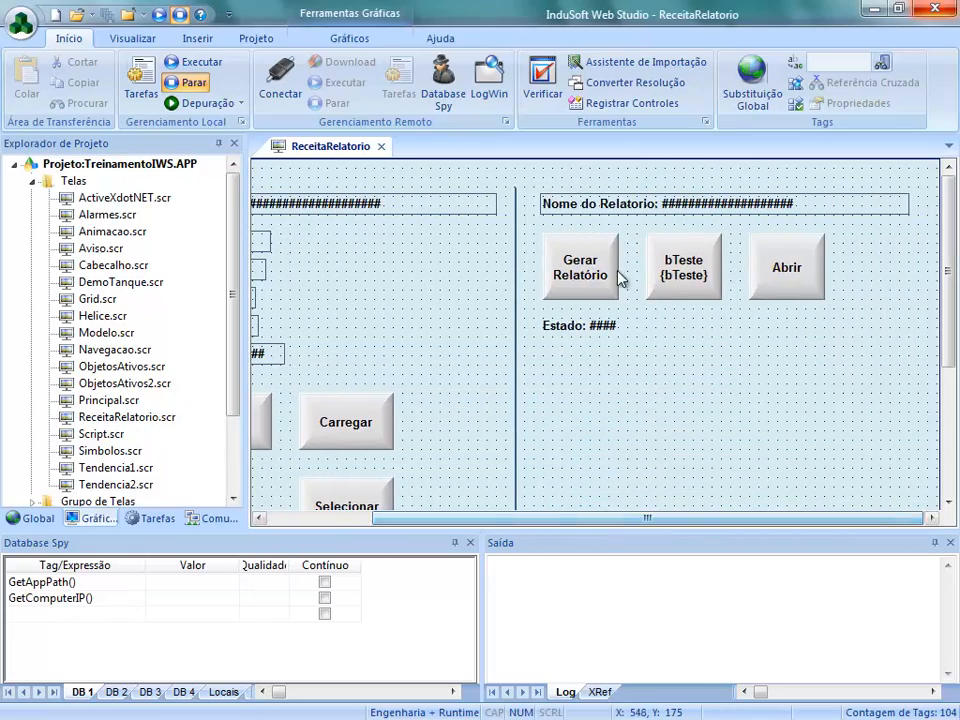
pyautogui.click(595, 274)
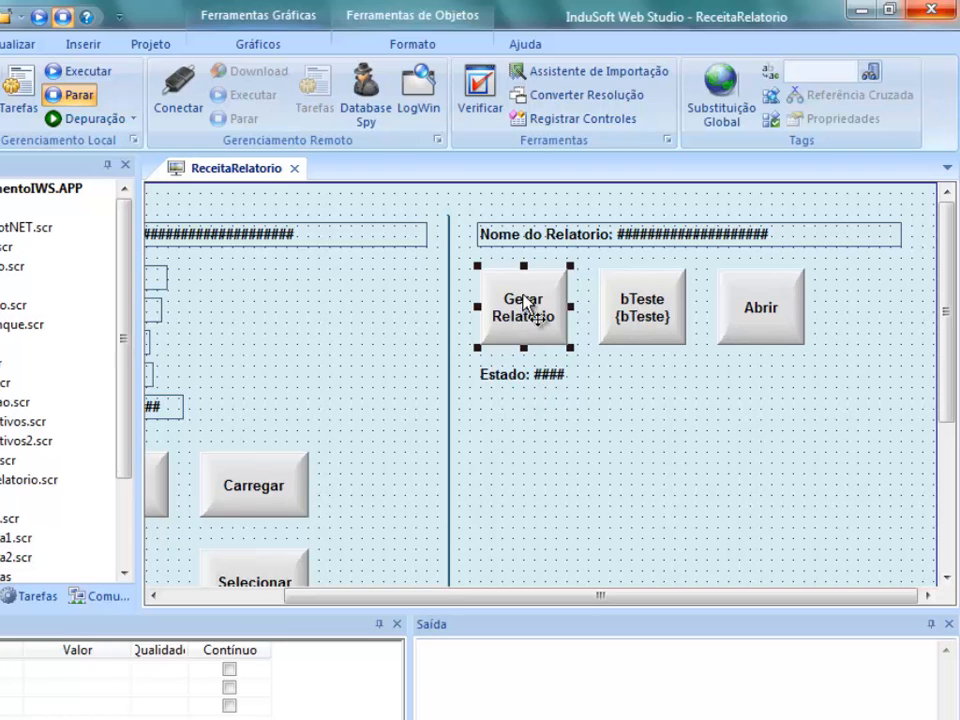
pyautogui.moveTo(527, 305); pyautogui.dragTo(521, 439)
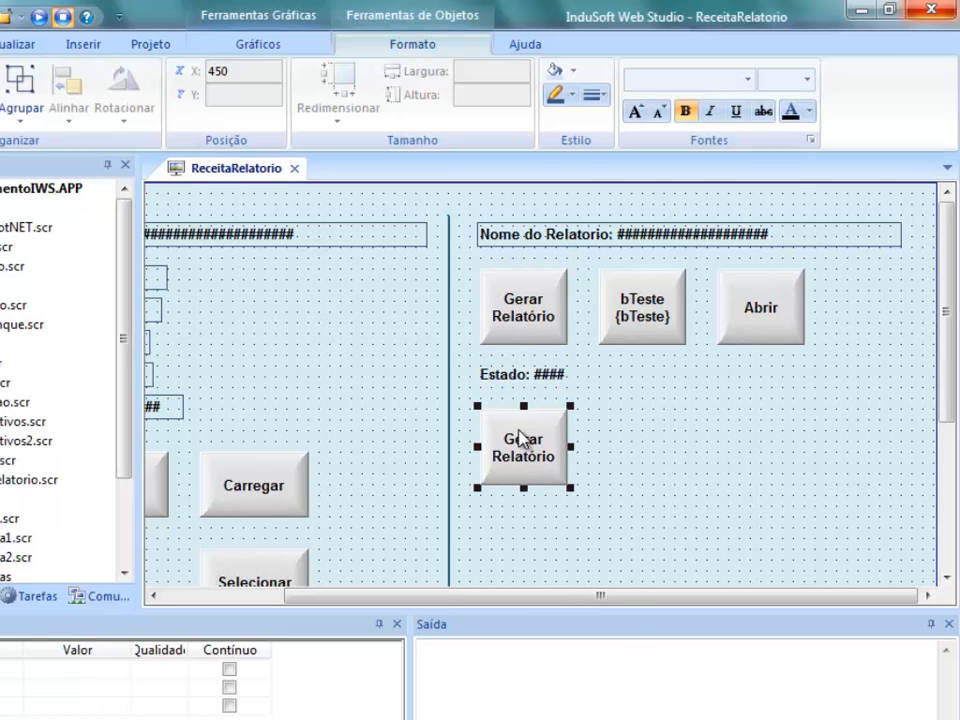
# Step: Change the copied button's caption to "Gerar Relatório PDF"
pyautogui.doubleClick(521, 439)
pyautogui.click(493, 377)
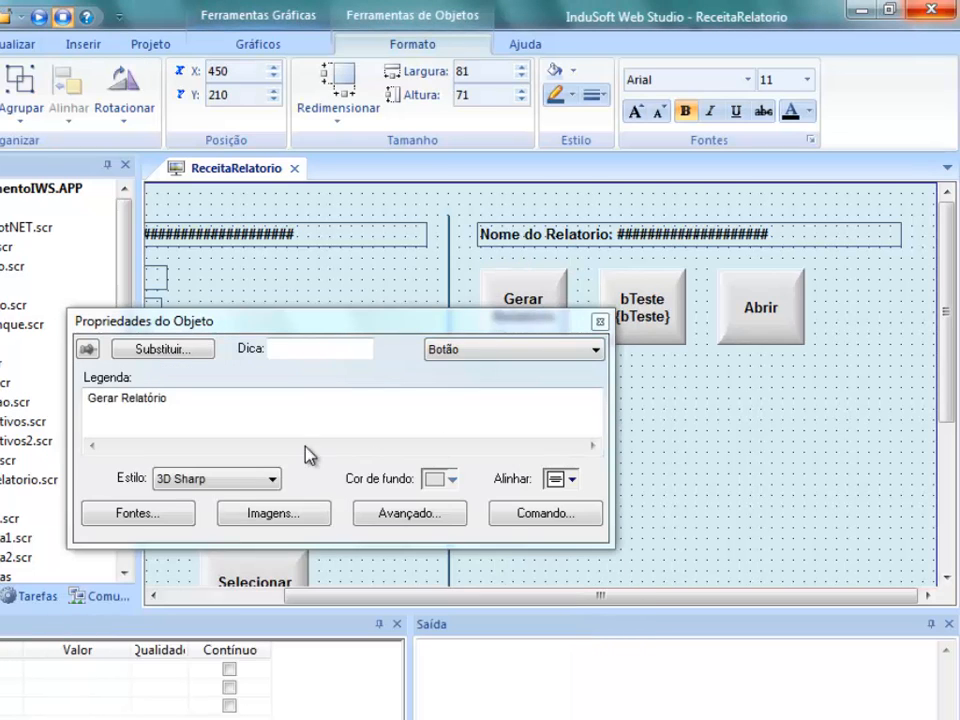
pyautogui.click(267, 399)
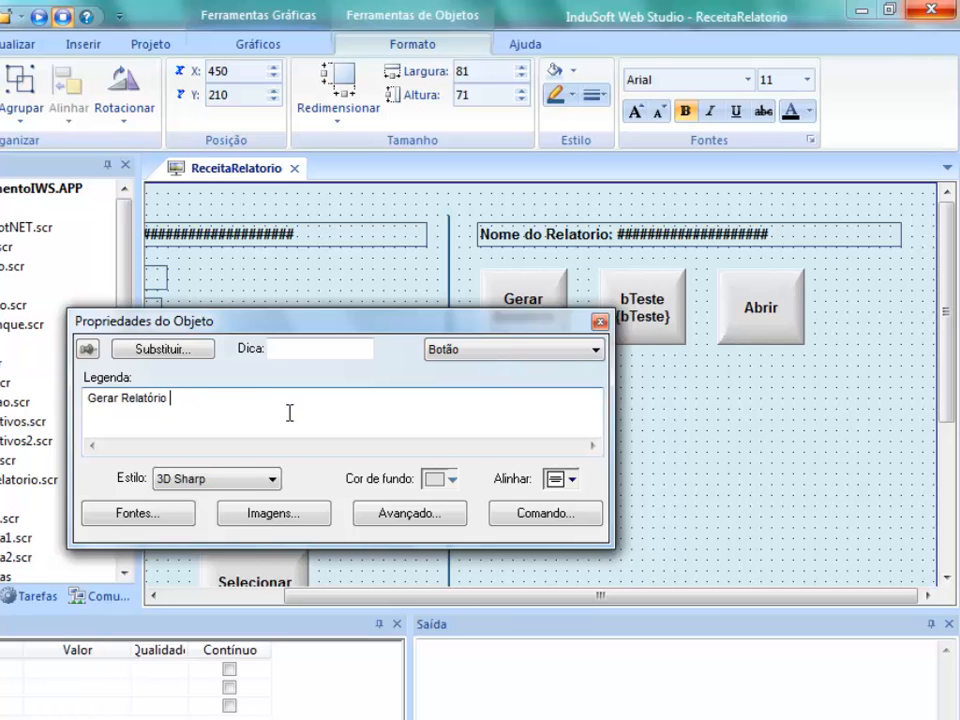
# Step: Set the PDF button's on-press expression to Report( "PDF:Relatorio1.rep" ) and close the ReceitaRelatorio screen with its changes saved
pyautogui.click(538, 515)
pyautogui.click(278, 478)
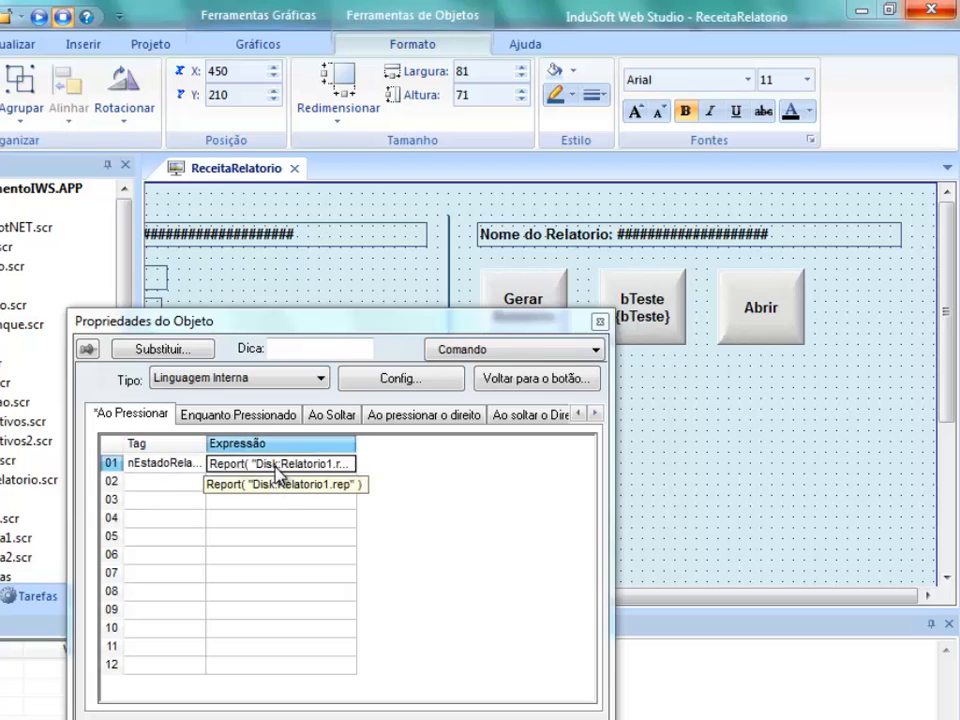
pyautogui.click(279, 477)
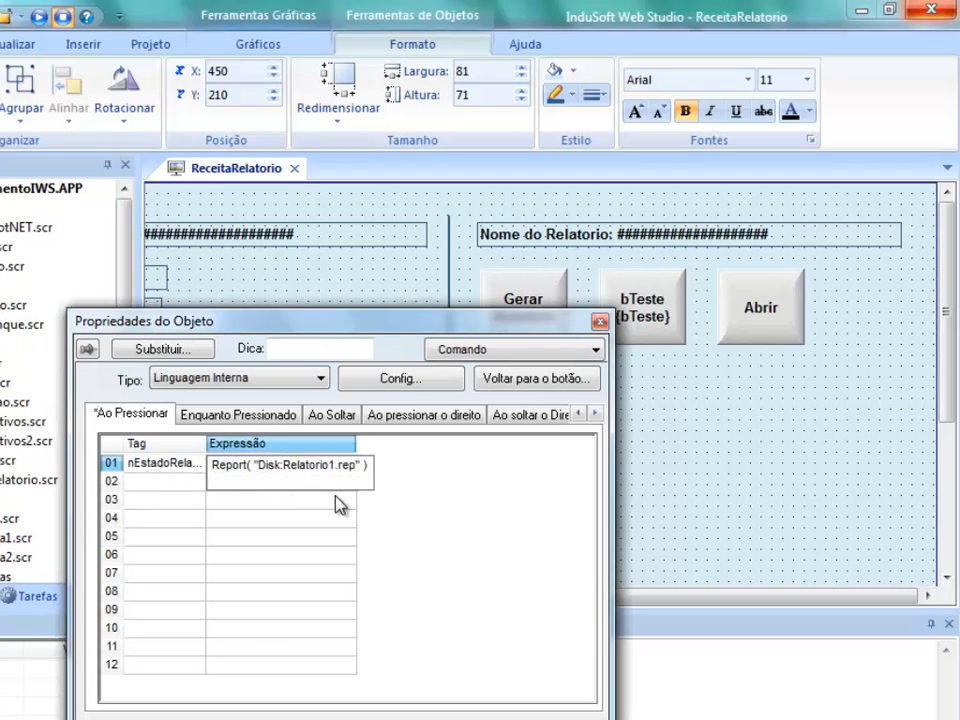
pyautogui.press('BackSpace')
pyautogui.press('BackSpace')
pyautogui.press('BackSpace')
pyautogui.press('BackSpace')
pyautogui.press('BackSpace')
pyautogui.write('PDF:')
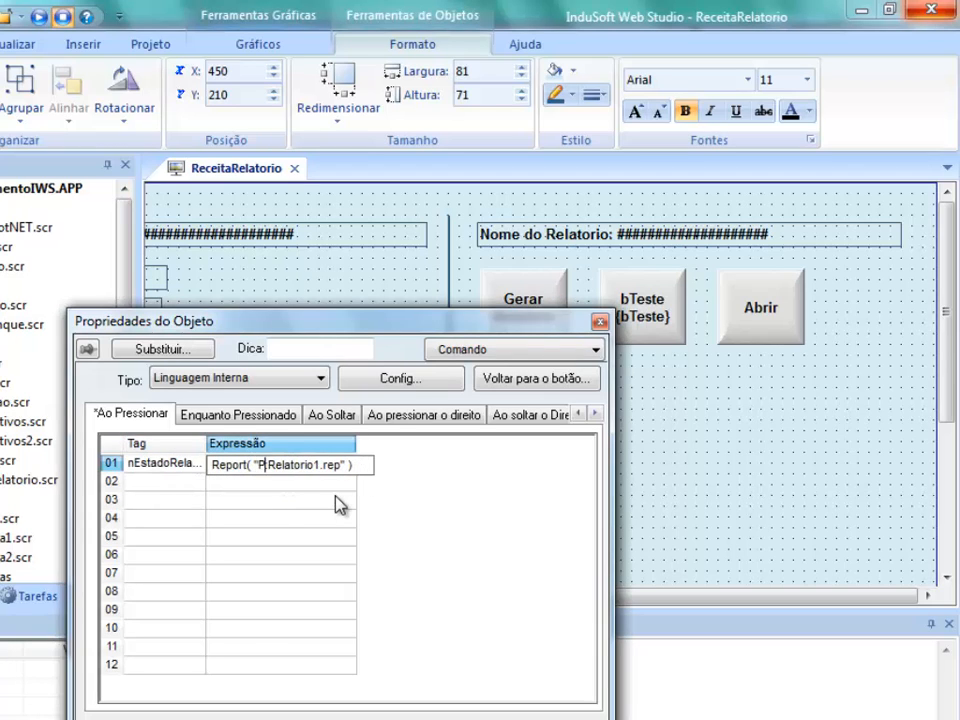
pyautogui.click(703, 516)
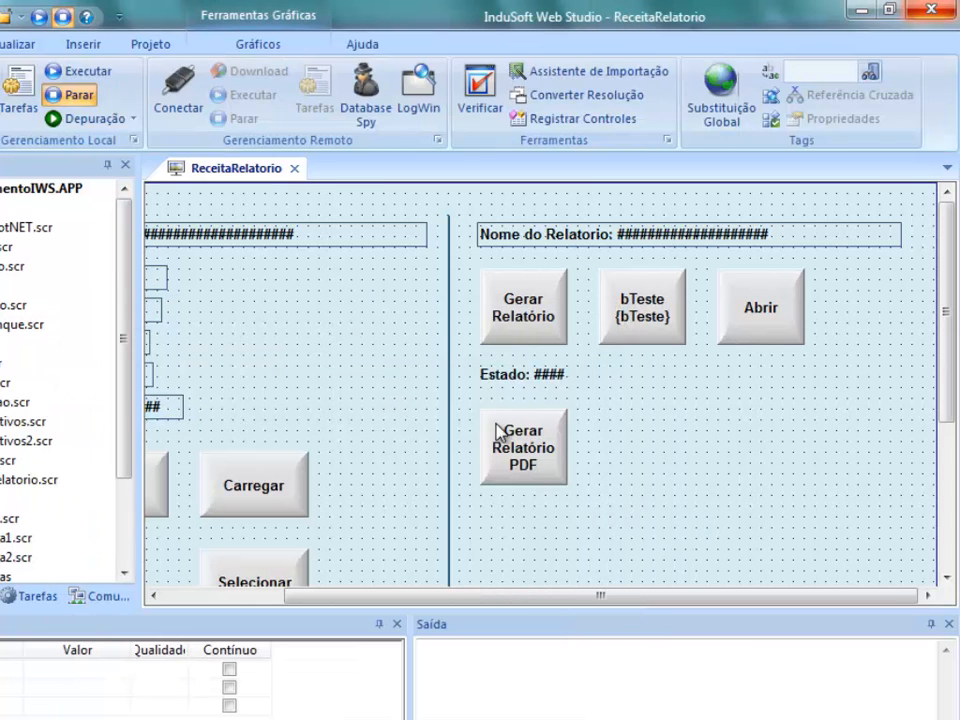
pyautogui.click(295, 168)
pyautogui.click(318, 494)
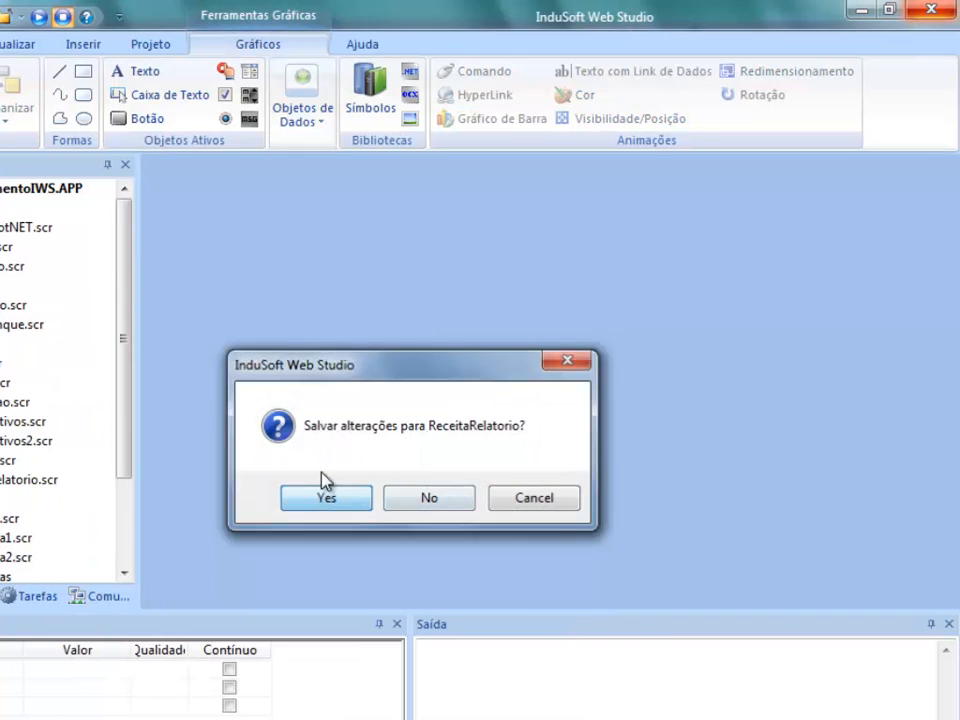
# Step: Run the project and generate the PDF report from the Receita Relatório screen
pyautogui.click(88, 70)
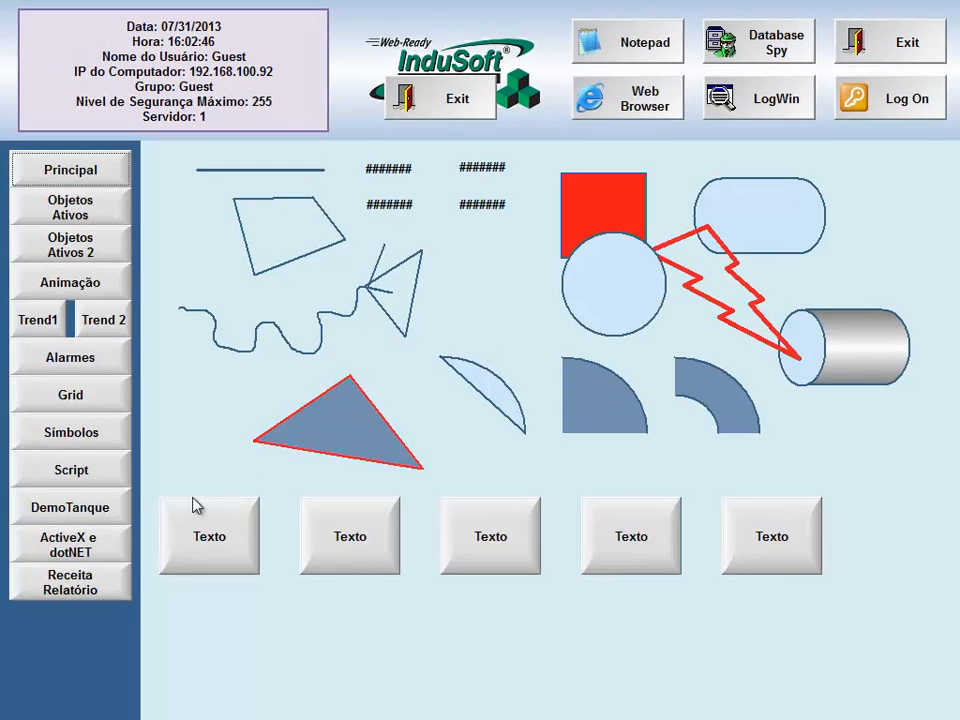
pyautogui.click(100, 592)
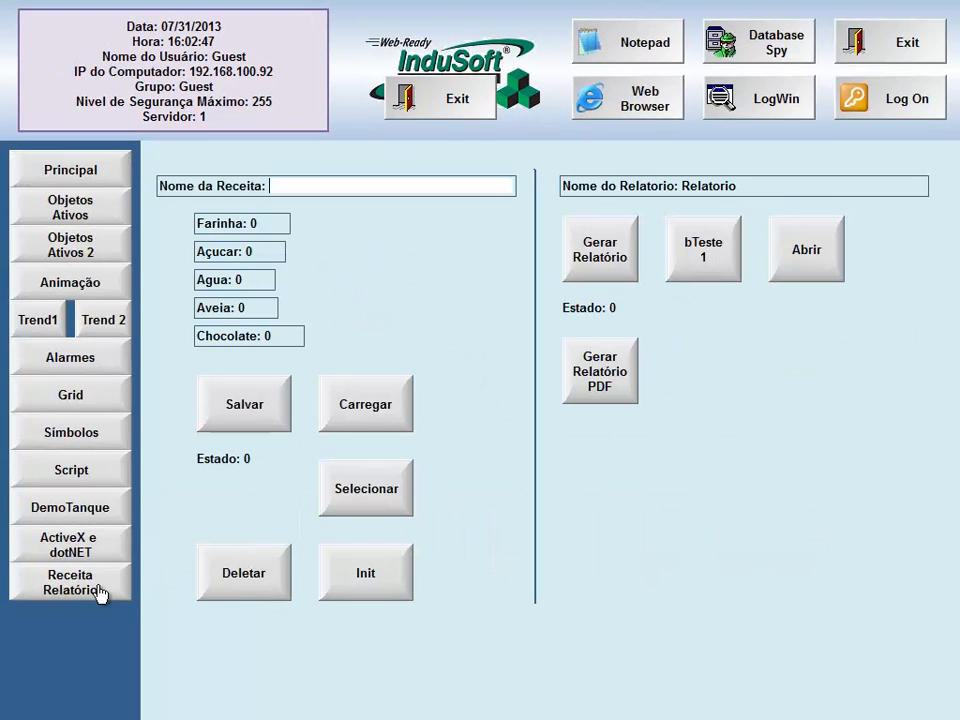
pyautogui.click(600, 380)
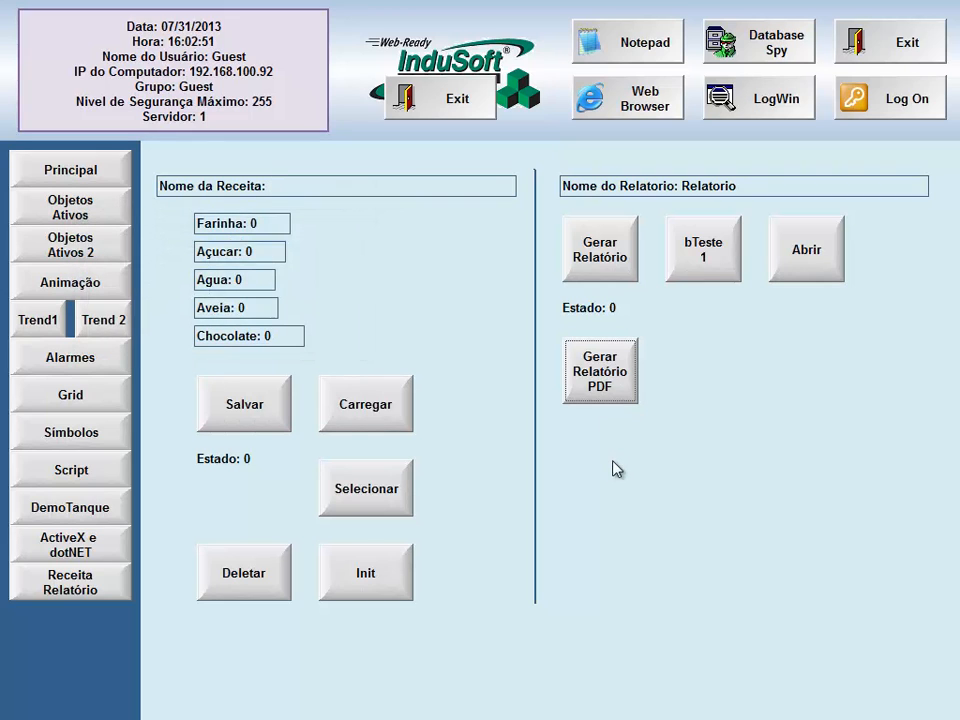
# Step: Open the RELATORIO PDF file from the TreinamentoIWS project folder, examine its report values and close it
pyautogui.hotkey('alt', 'Tab')
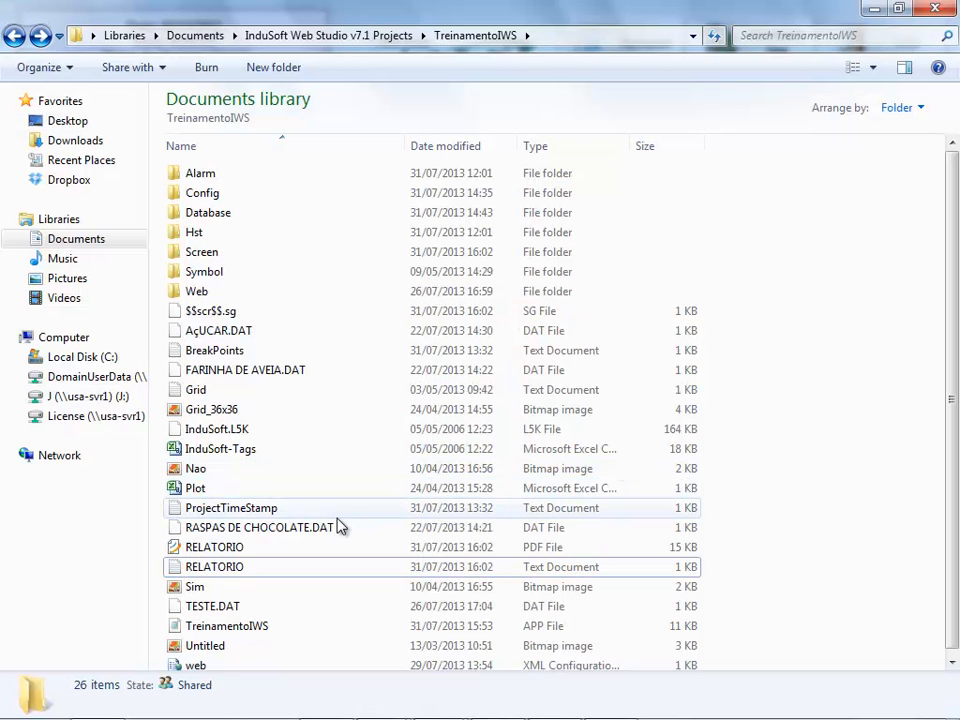
pyautogui.click(264, 550)
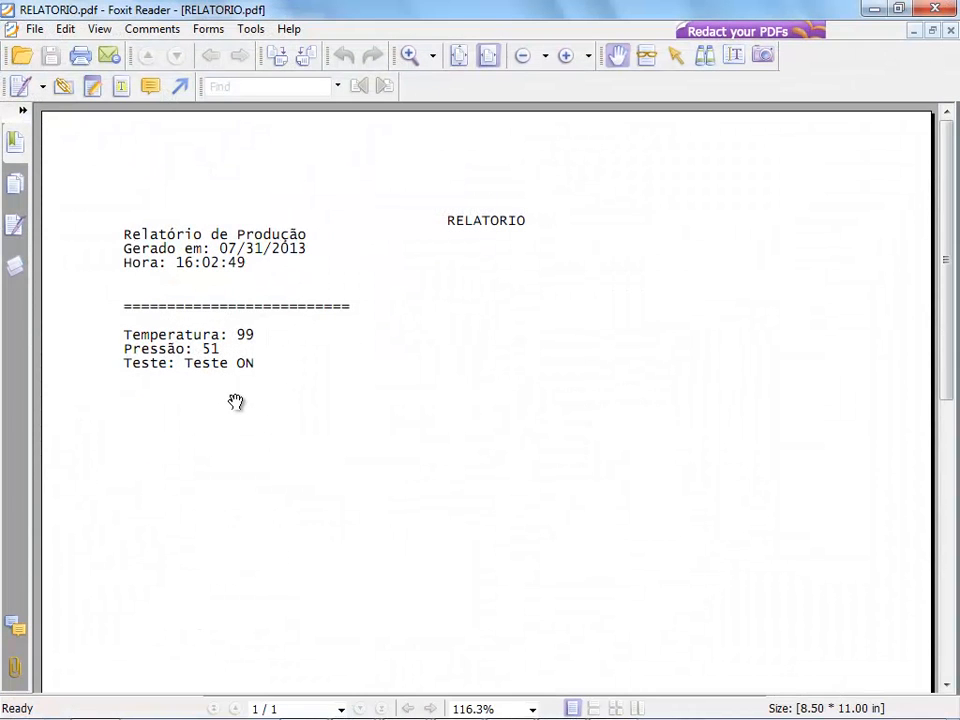
pyautogui.click(935, 9)
# Step: Return to the running application, exit it with confirmation and switch back to InduSoft Web Studio
pyautogui.hotkey('alt', 'Tab')
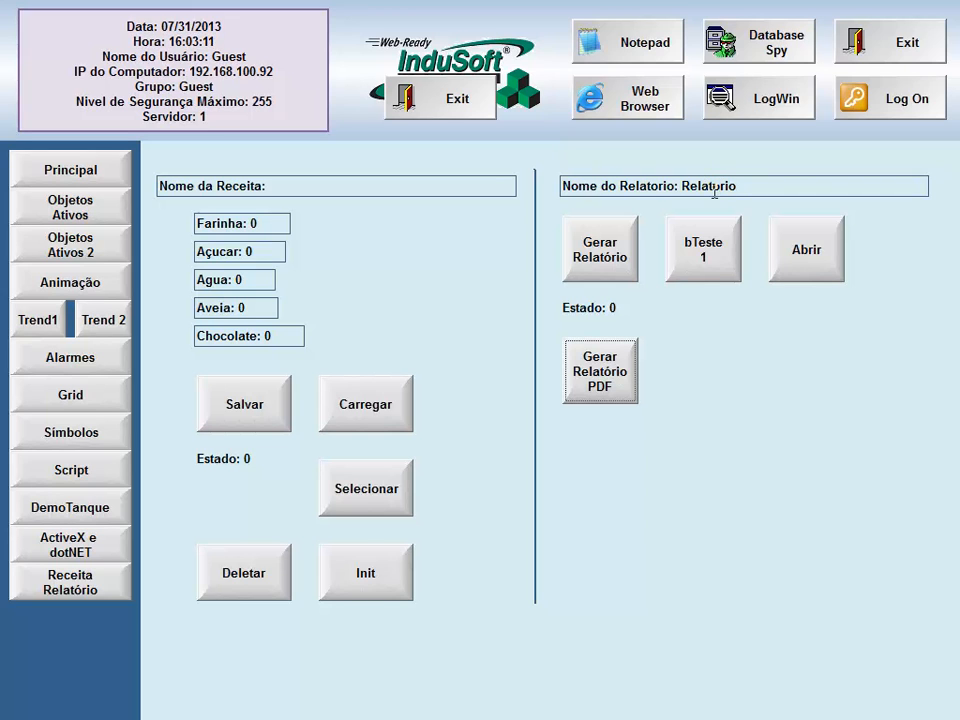
pyautogui.click(880, 56)
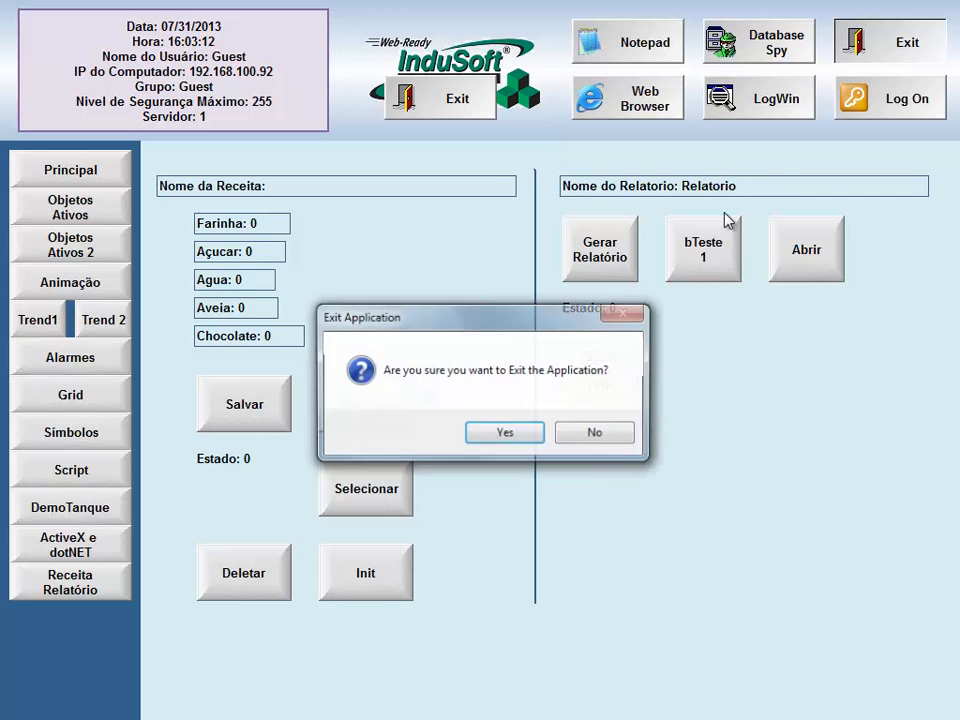
pyautogui.click(506, 436)
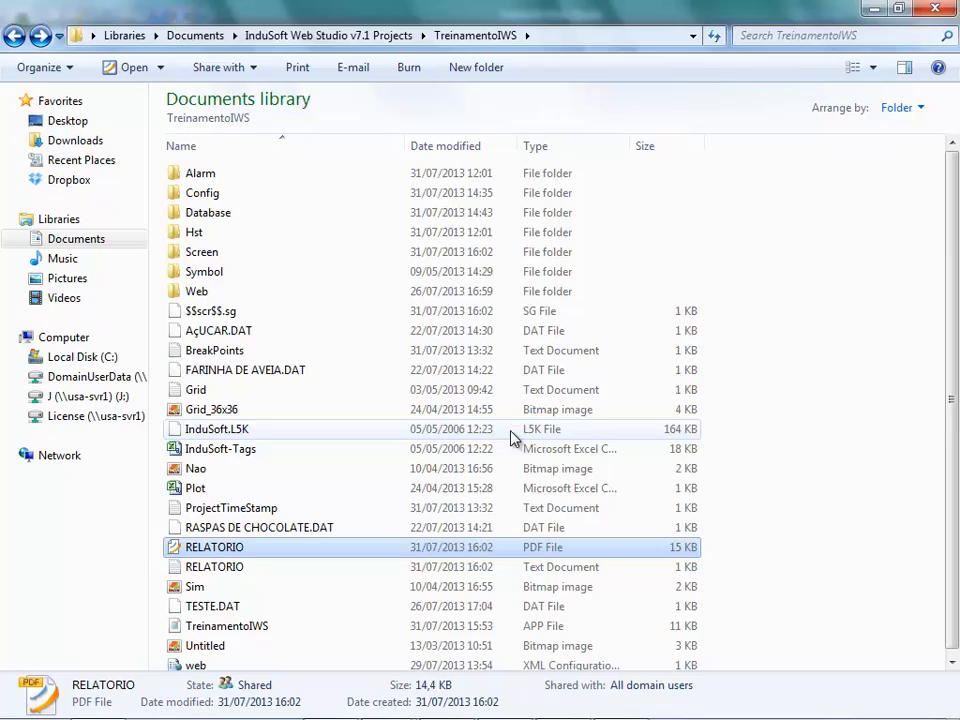
pyautogui.hotkey('alt', 'Tab')
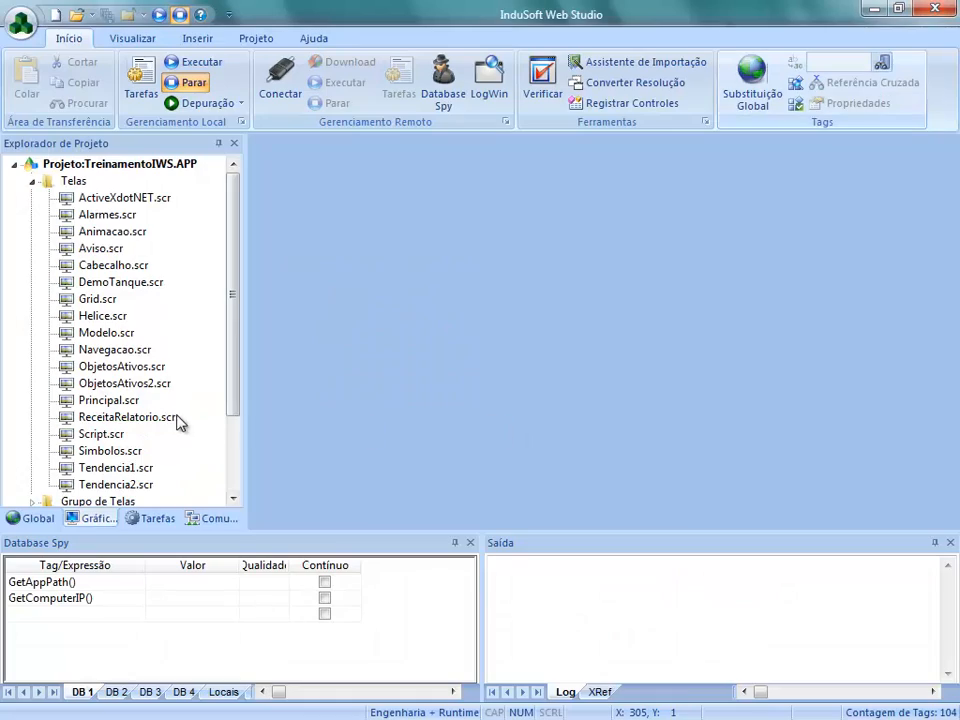
# Step: Reopen the ReceitaRelatorio screen and place a copy of the Gerar Relatório PDF button beside the original, aligned under the bTeste button
pyautogui.doubleClick(172, 418)
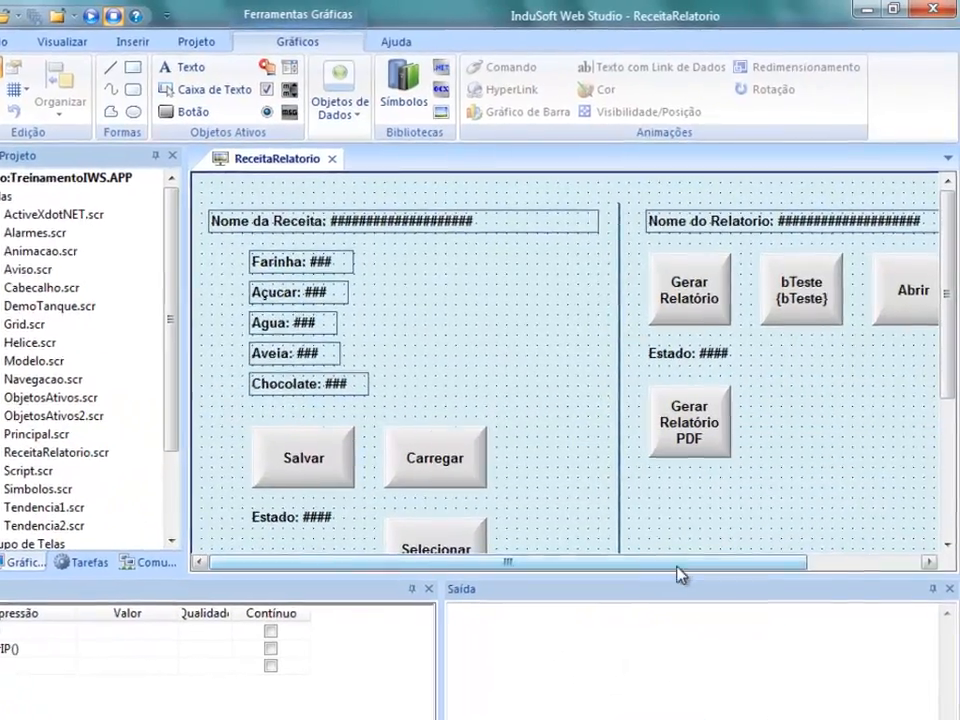
pyautogui.moveTo(677, 567); pyautogui.dragTo(806, 578)
pyautogui.click(545, 430)
pyautogui.moveTo(545, 430); pyautogui.dragTo(628, 432)
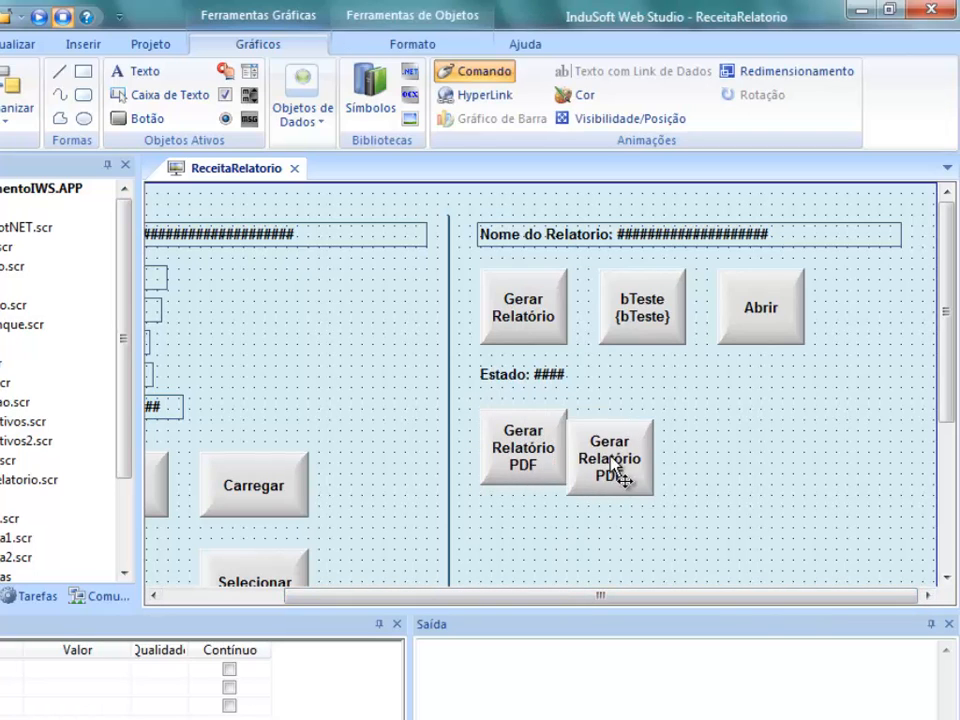
pyautogui.moveTo(618, 478); pyautogui.dragTo(636, 455)
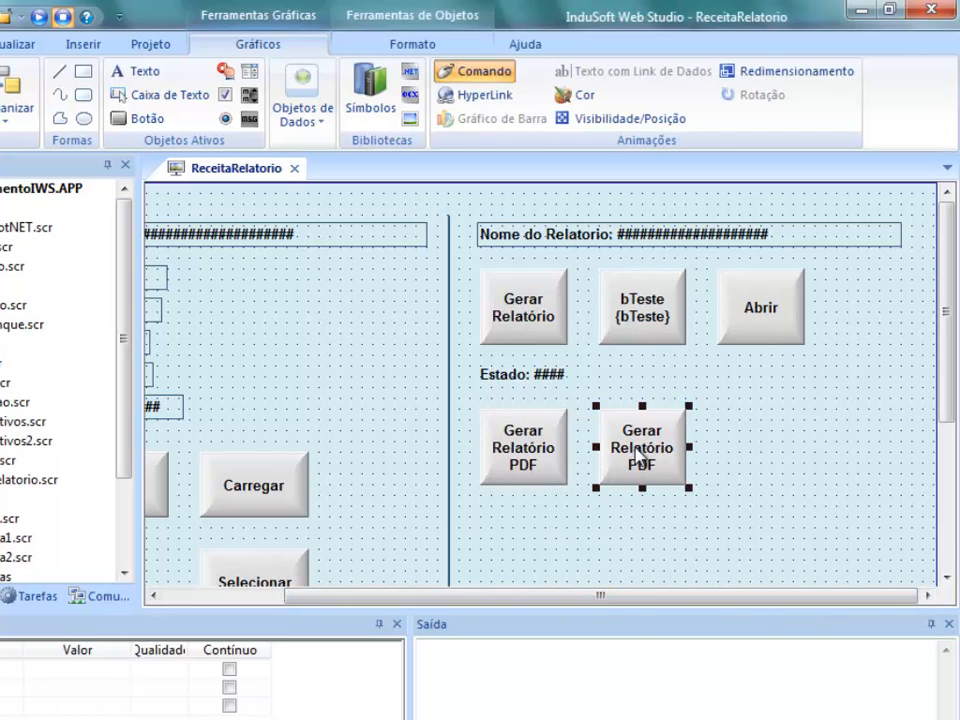
# Step: Change the new button's caption to "Selecionar e Abrir"
pyautogui.doubleClick(636, 455)
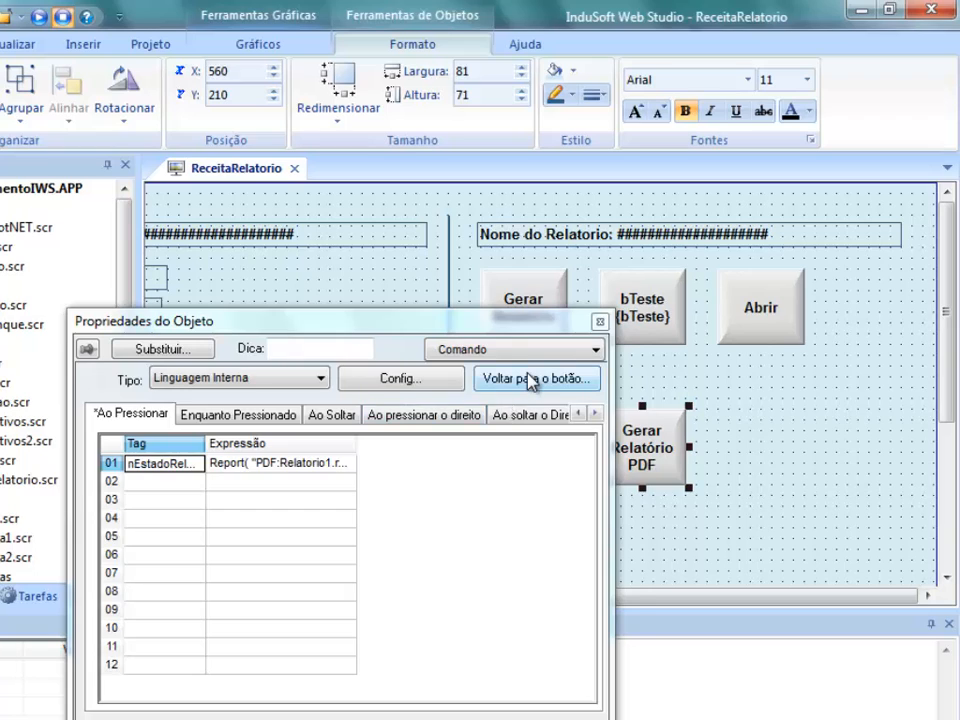
pyautogui.click(525, 377)
pyautogui.moveTo(208, 397); pyautogui.dragTo(32, 407)
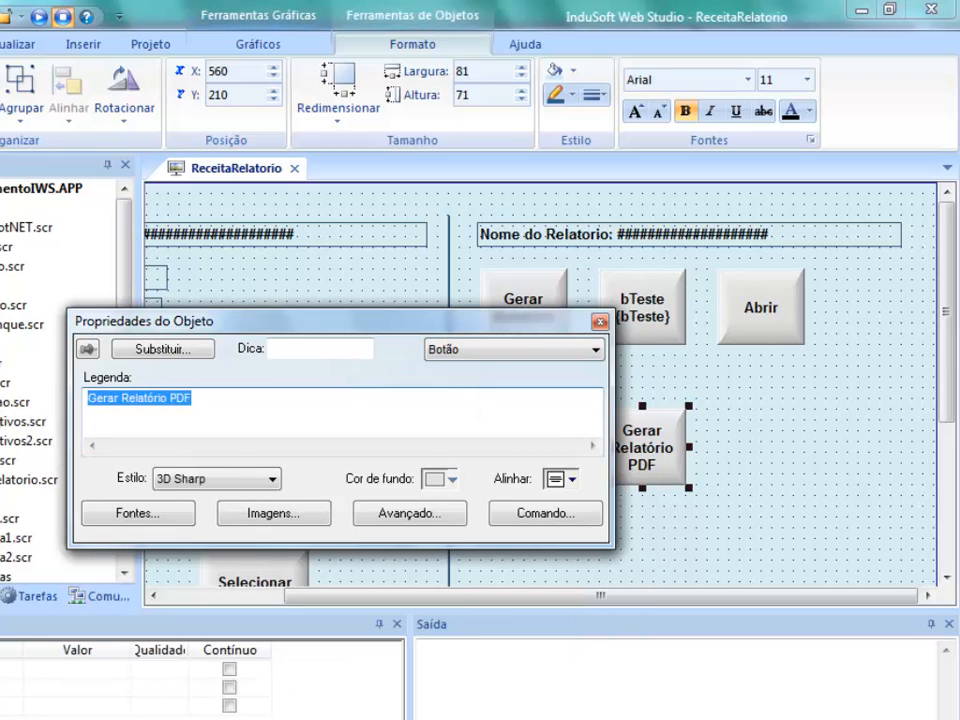
pyautogui.write('Selecionar')
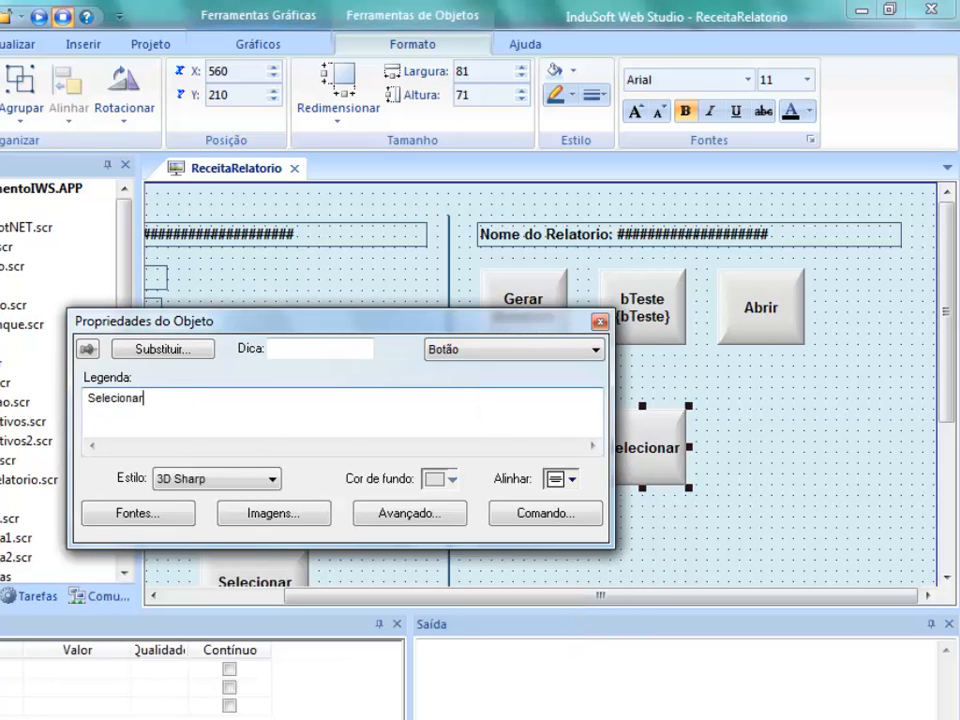
pyautogui.write(' e Abrir')
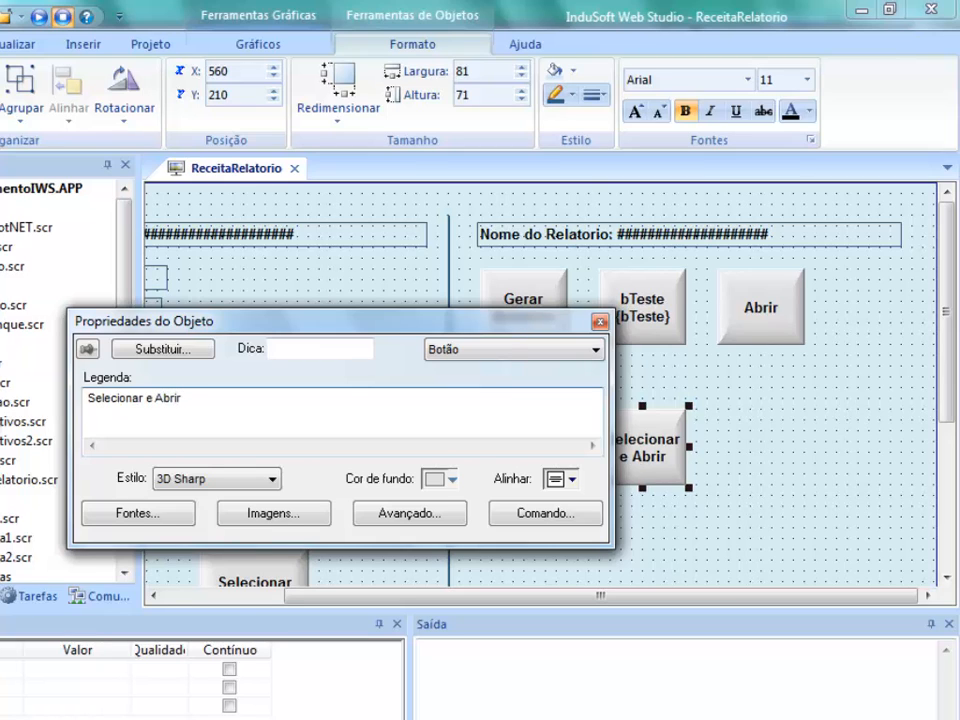
# Step: Switch the Selecionar e Abrir button's on-press command type to VBScript
pyautogui.click(540, 518)
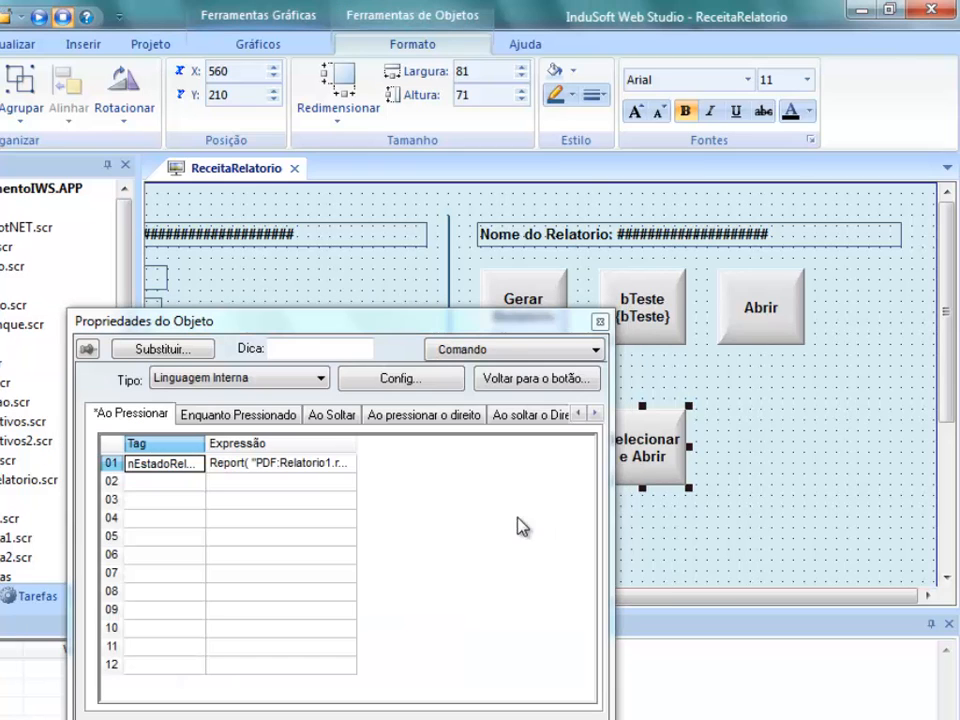
pyautogui.click(316, 377)
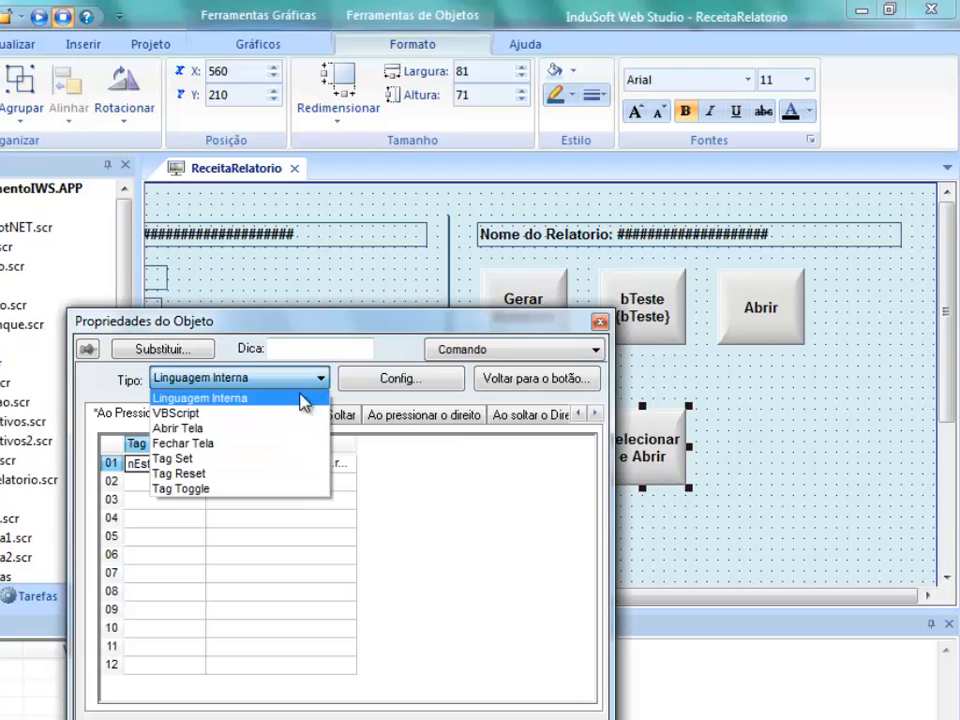
pyautogui.click(291, 414)
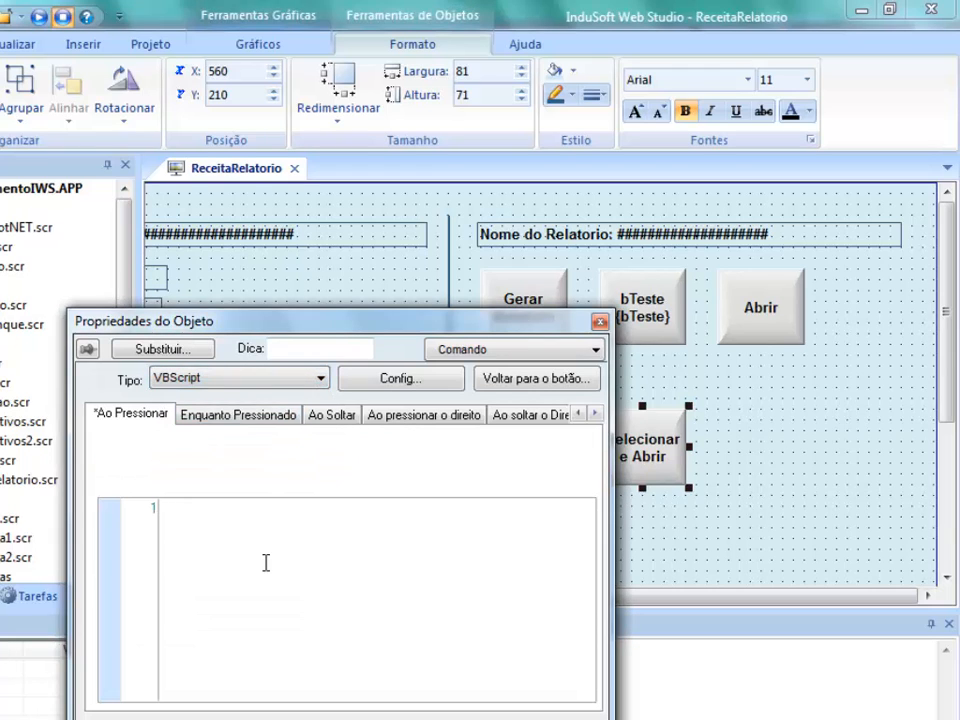
# Step: Copy the six-line script from Dim CaminhoArquivo through $WinExec("Notepad " + CaminhoArquivo) in Notepad and paste it into the button's on-press VBScript
pyautogui.hotkey('alt', 'Tab')
pyautogui.hotkey('alt', 'Tab')
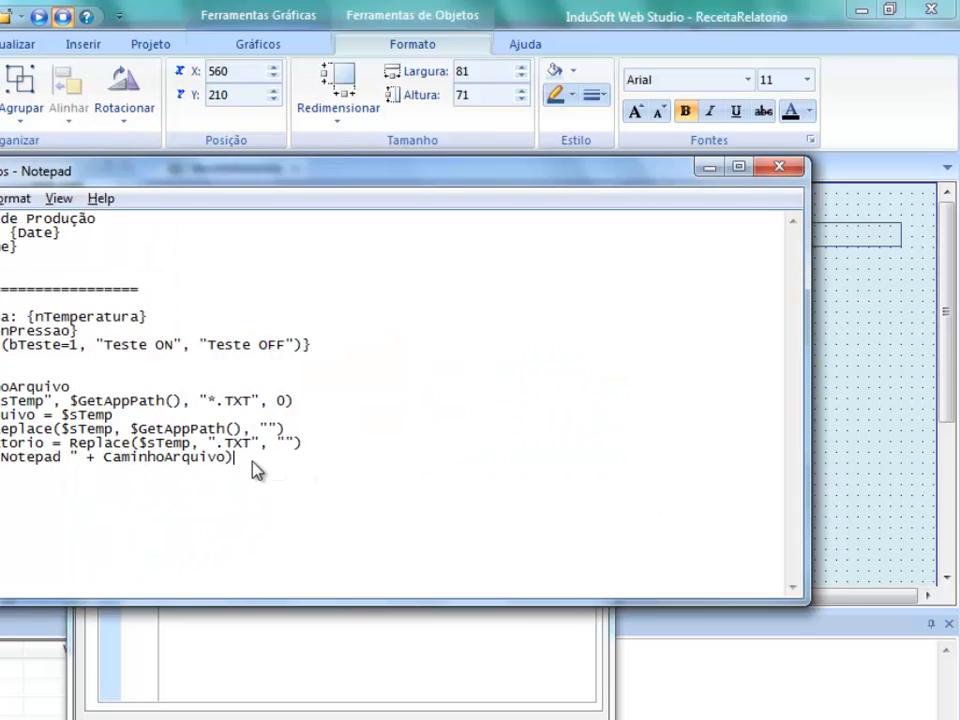
pyautogui.moveTo(236, 458); pyautogui.dragTo(0, 387)
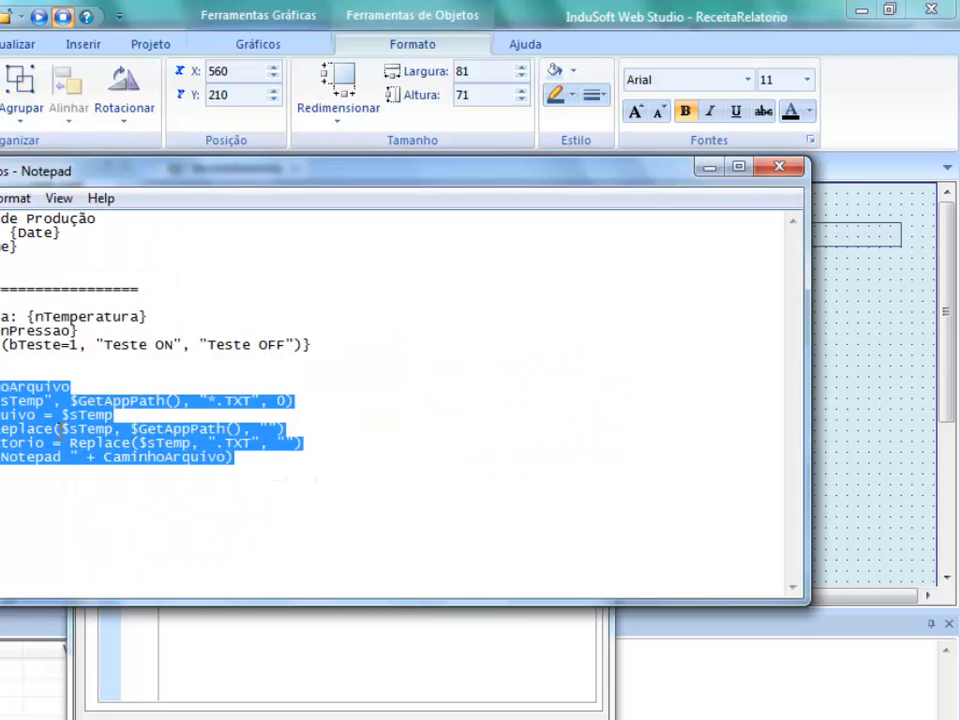
pyautogui.hotkey('alt', 'Tab')
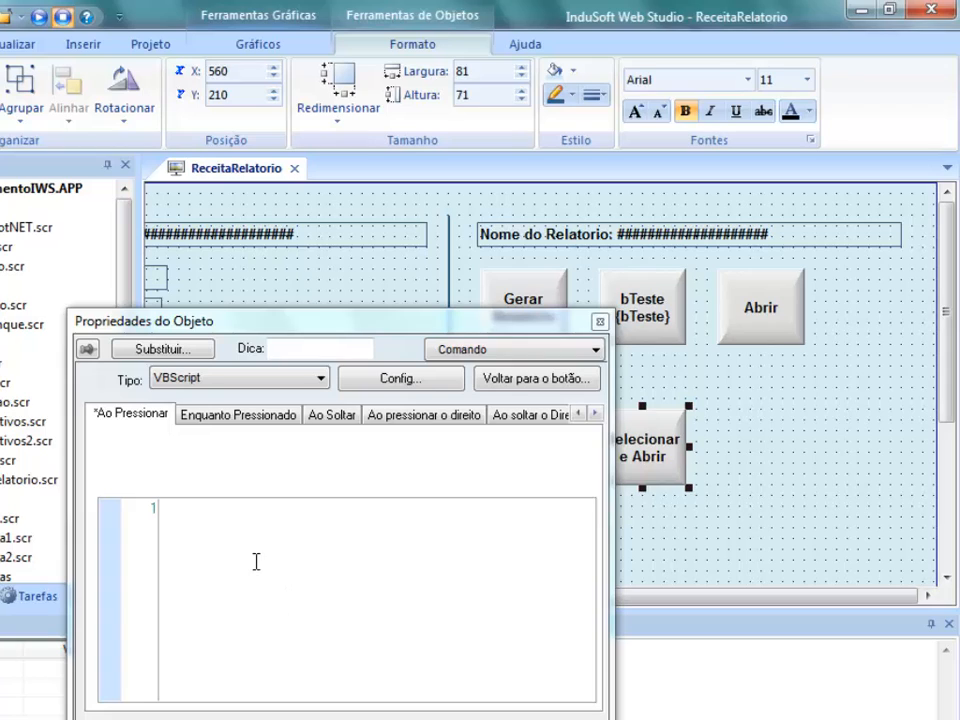
pyautogui.write('Dim CaminhoArquivo $RdFileN("sTemp", $GetAppPath(), "*.TXT", 0) CaminhoArquivo = $sTemp $sTemp = Replace($sTemp, $GetAppPath(), "") $sNomeRelatorio = Replace($sTemp, ".TXT", "") $WinExec("Notepad " + CaminhoArquivo)')
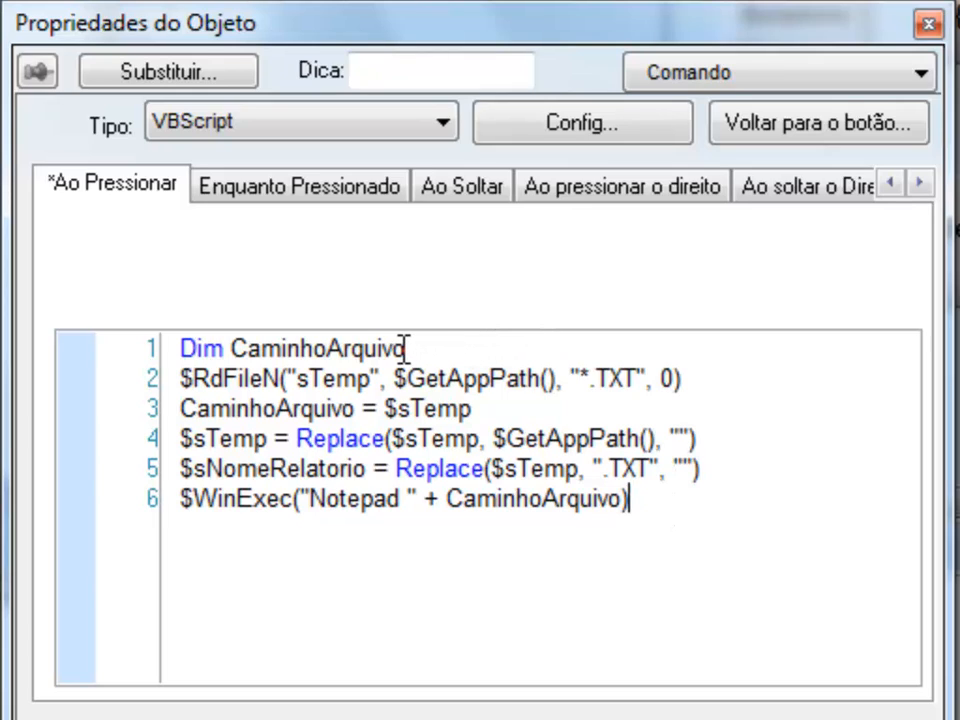
pyautogui.moveTo(405, 347); pyautogui.dragTo(240, 349)
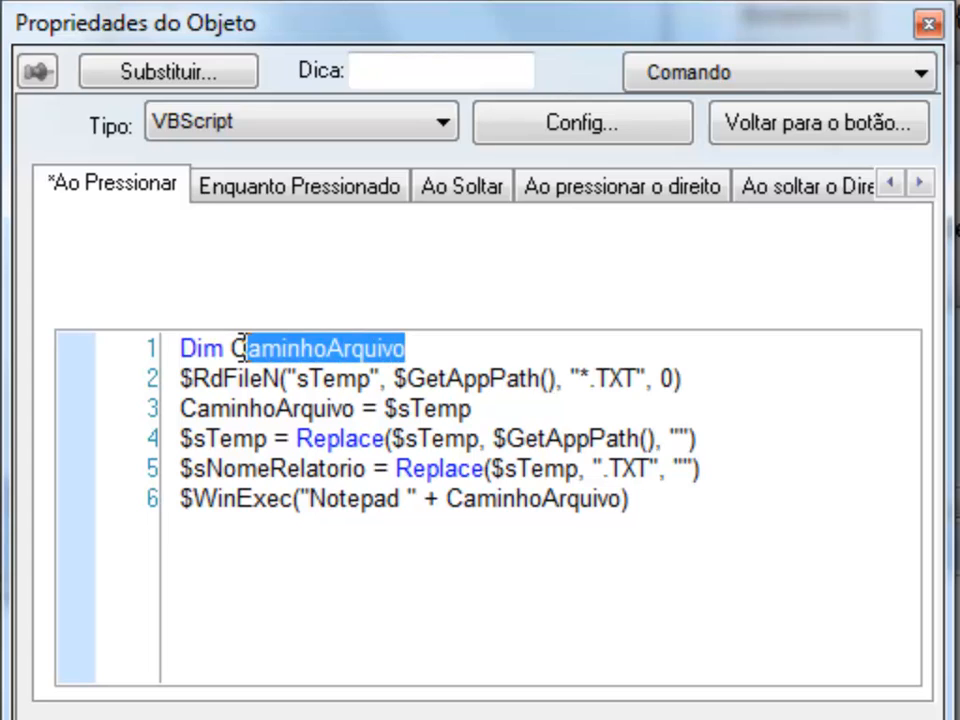
# Step: Close the script's object properties, then close the ReceitaRelatorio screen and save its changes
pyautogui.click(241, 349)
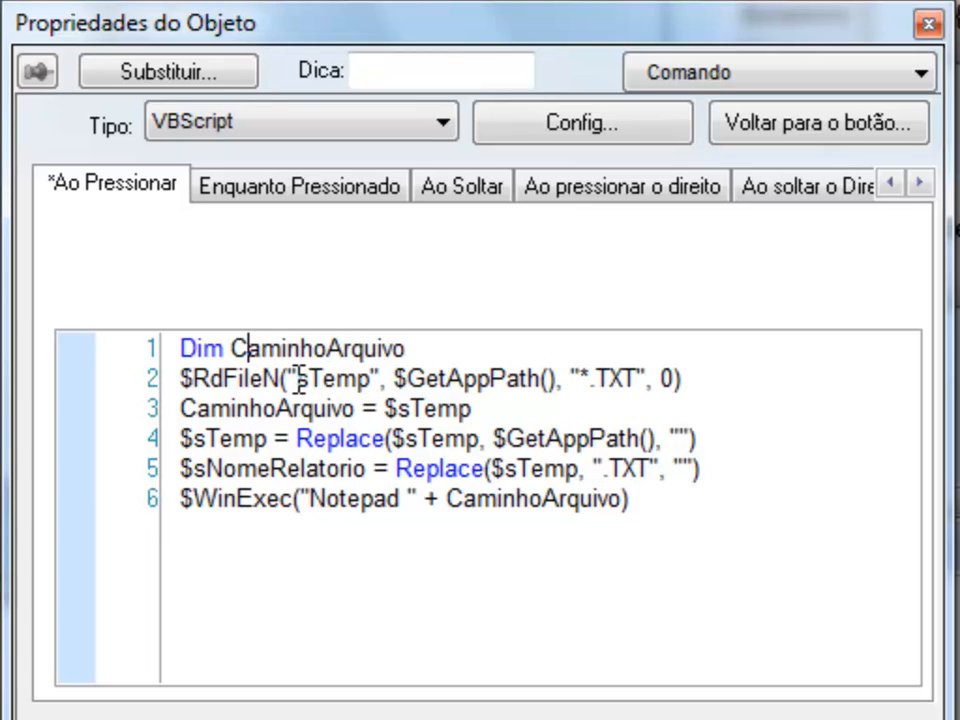
pyautogui.click(370, 378)
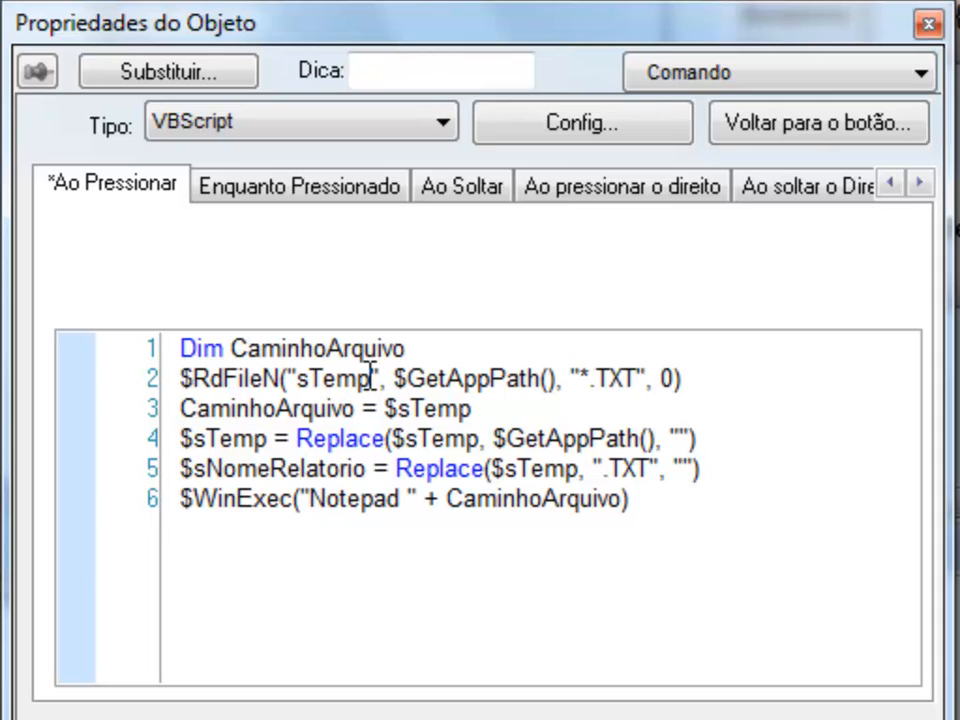
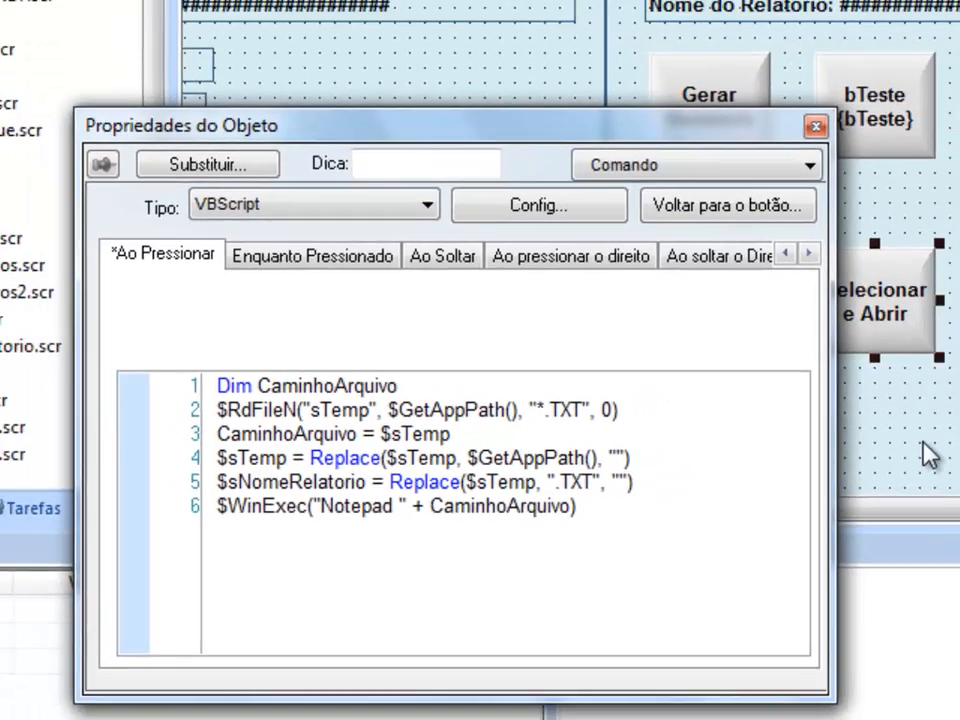
pyautogui.click(924, 444)
pyautogui.click(381, 147)
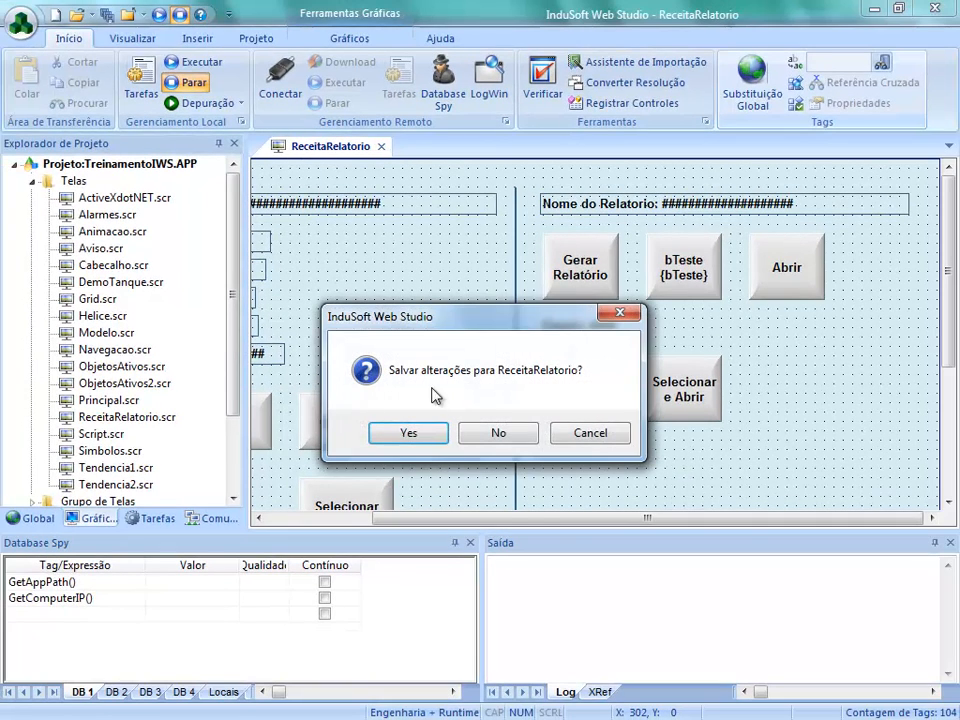
pyautogui.click(414, 428)
# Step: Run the project and generate a text report named Teste1 from the Receita Relatório screen
pyautogui.click(205, 63)
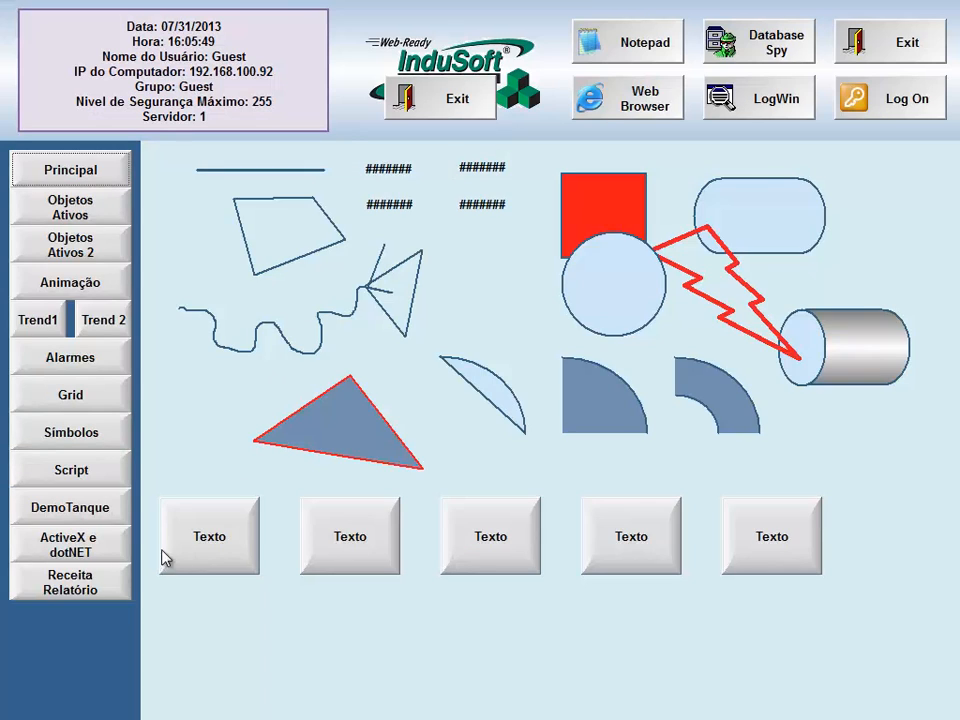
pyautogui.click(102, 577)
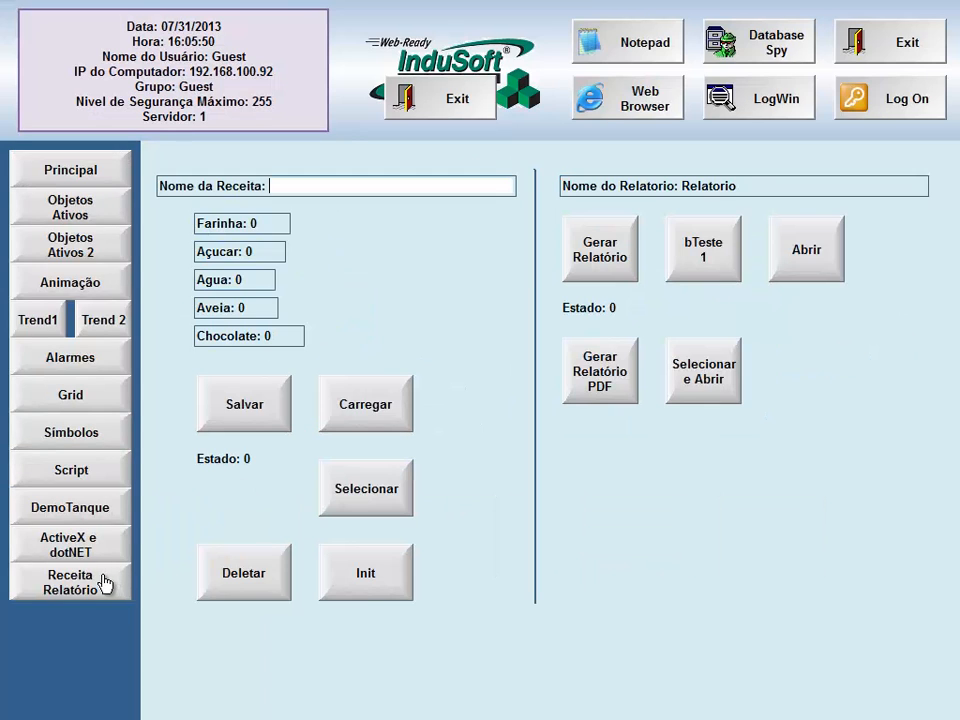
pyautogui.click(739, 184)
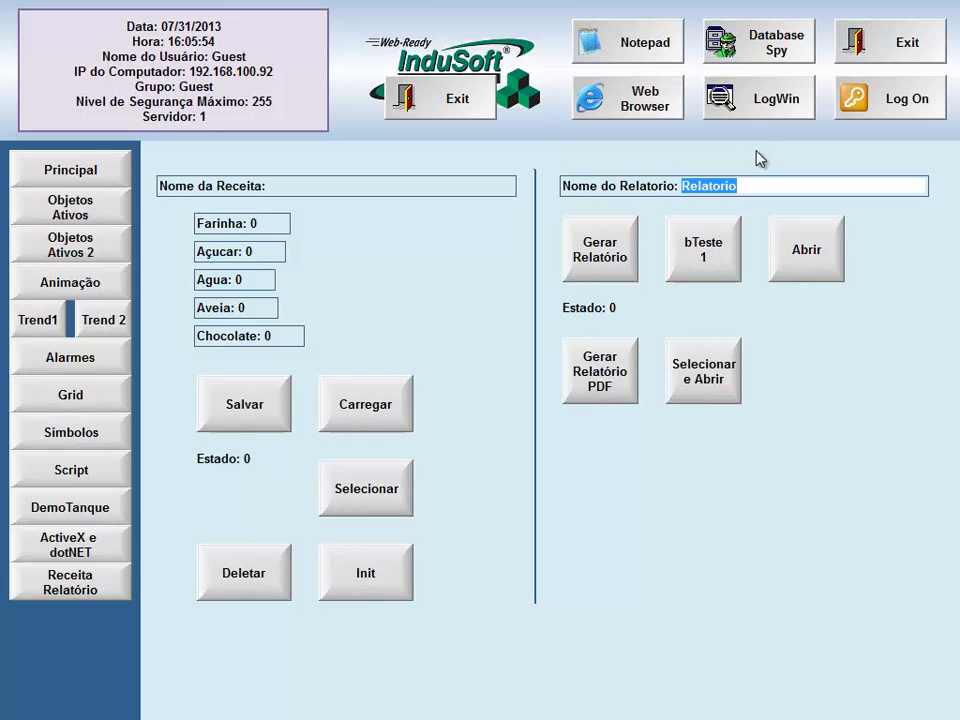
pyautogui.write('Teste1')
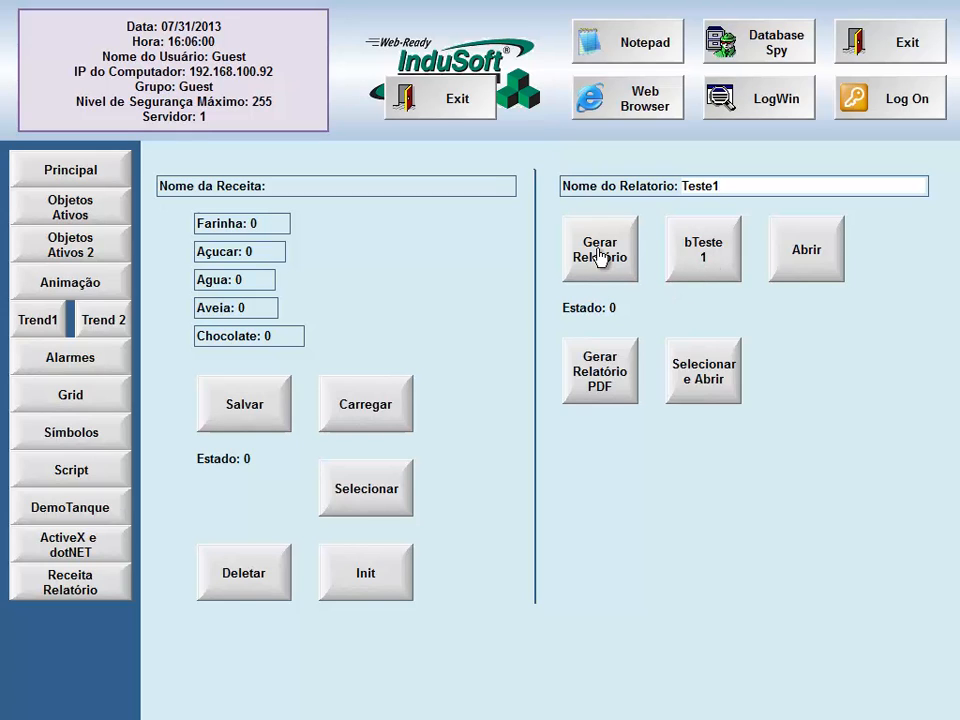
# Step: Set the report name to Teste2, switch bTeste to 0, and generate the text report
pyautogui.click(742, 183)
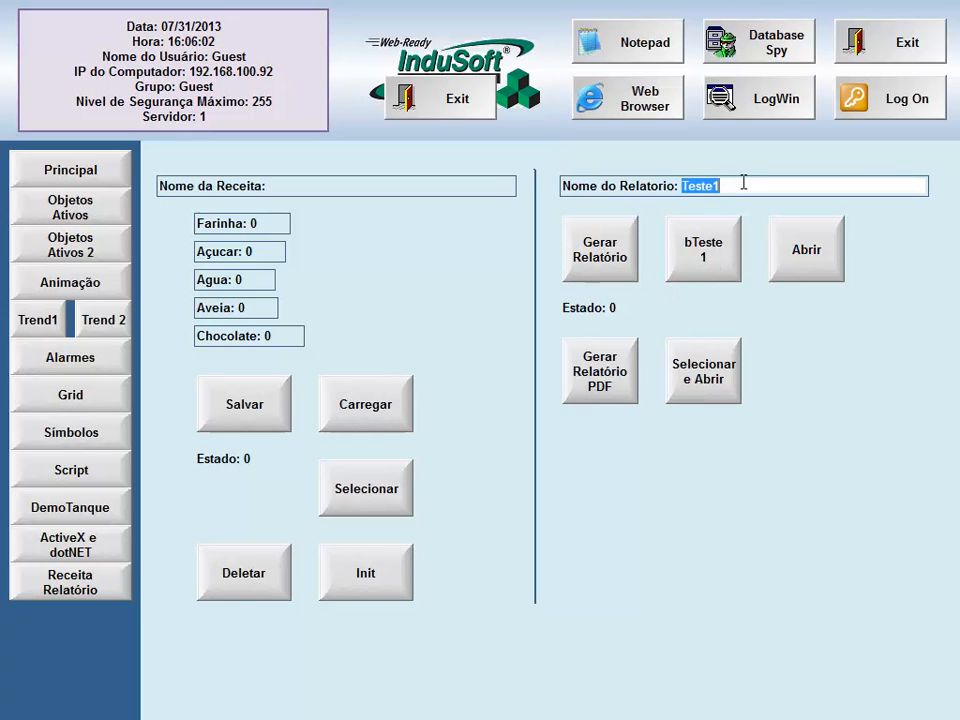
pyautogui.click(745, 182)
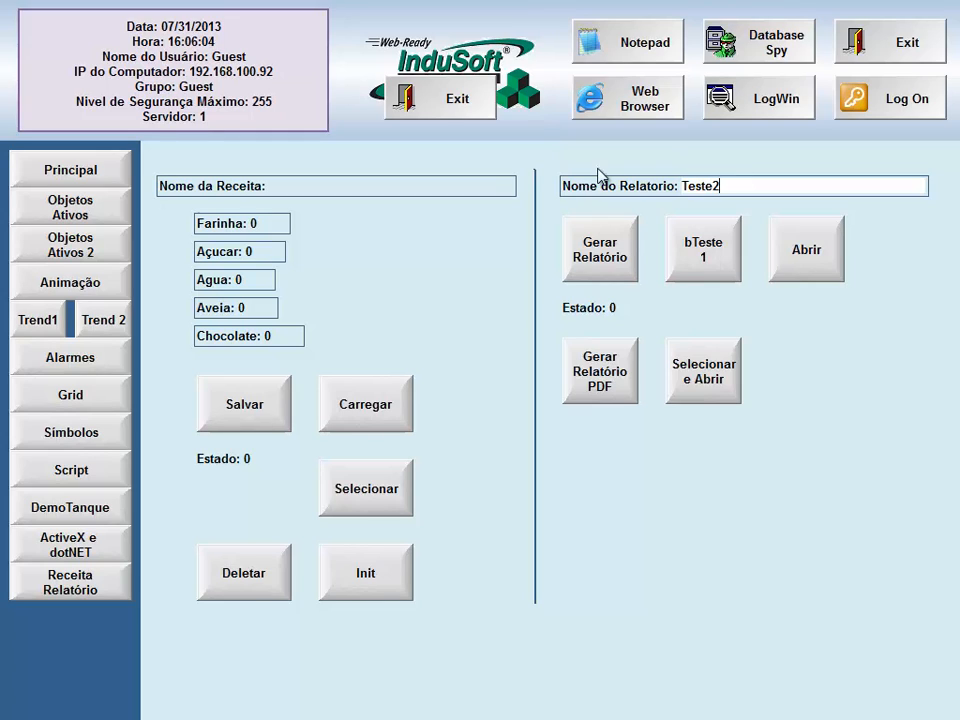
pyautogui.click(714, 259)
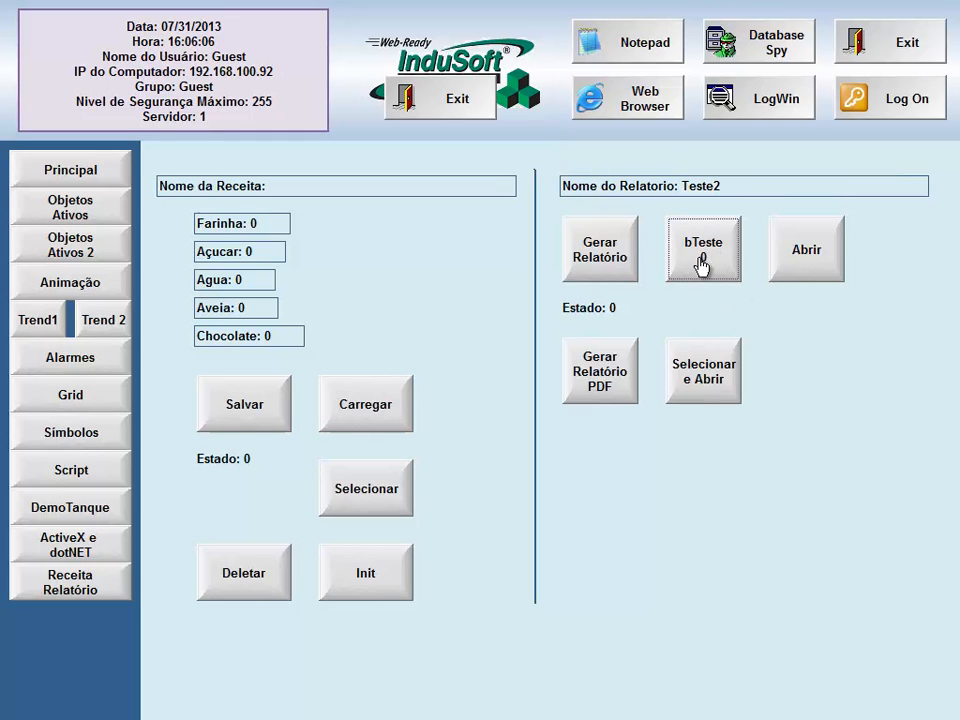
pyautogui.click(583, 252)
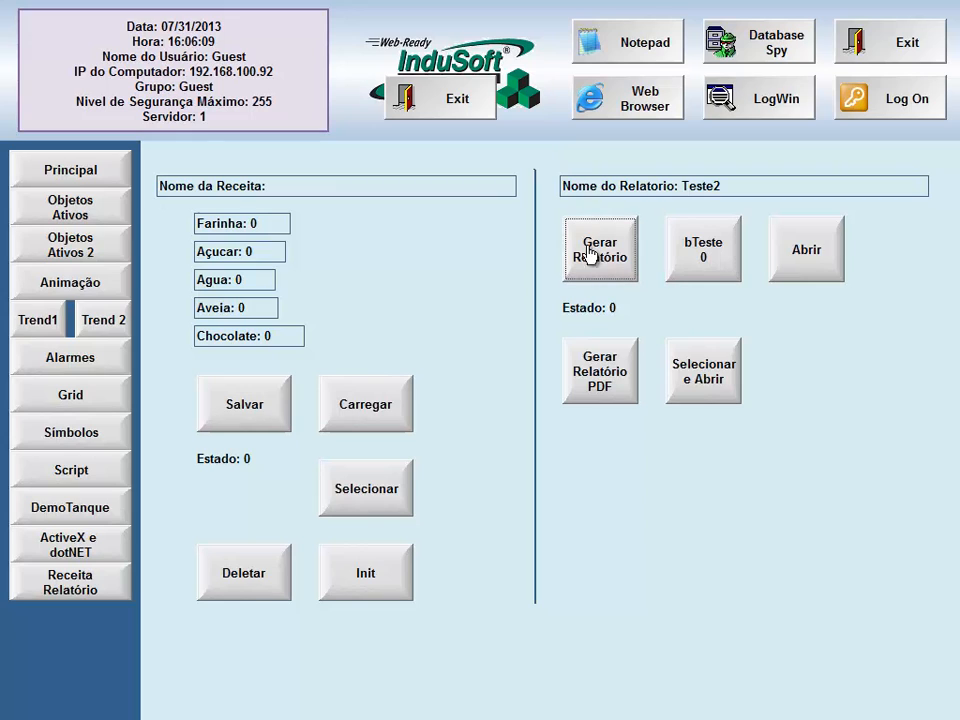
# Step: Open TESTE1.TXT through Selecionar e Abrir, examine its Teste line, and close the file
pyautogui.click(706, 385)
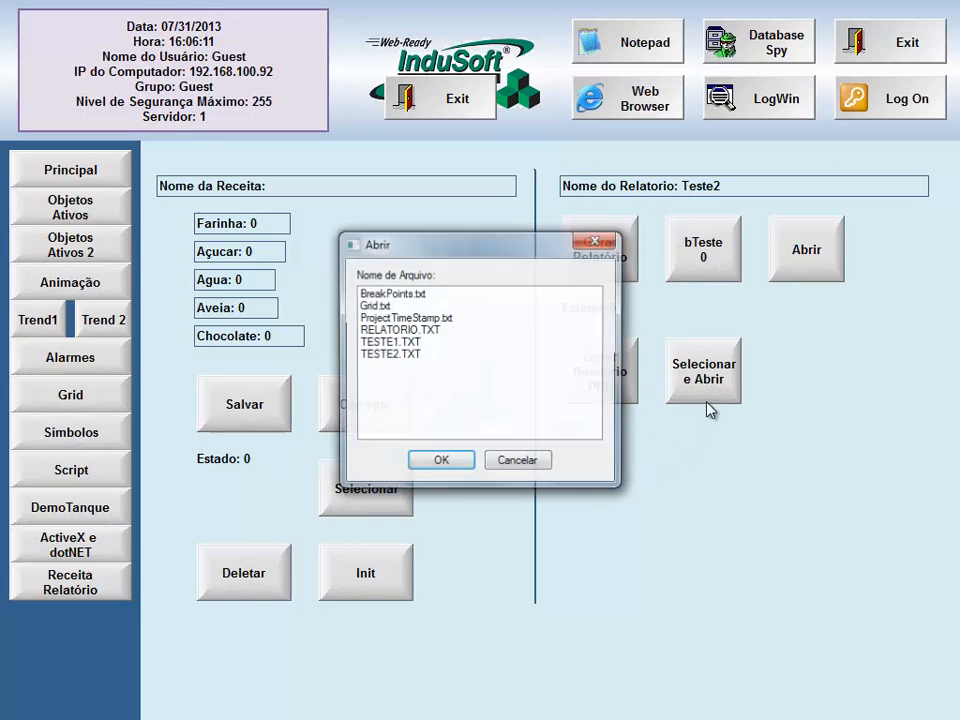
pyautogui.click(405, 342)
pyautogui.click(441, 464)
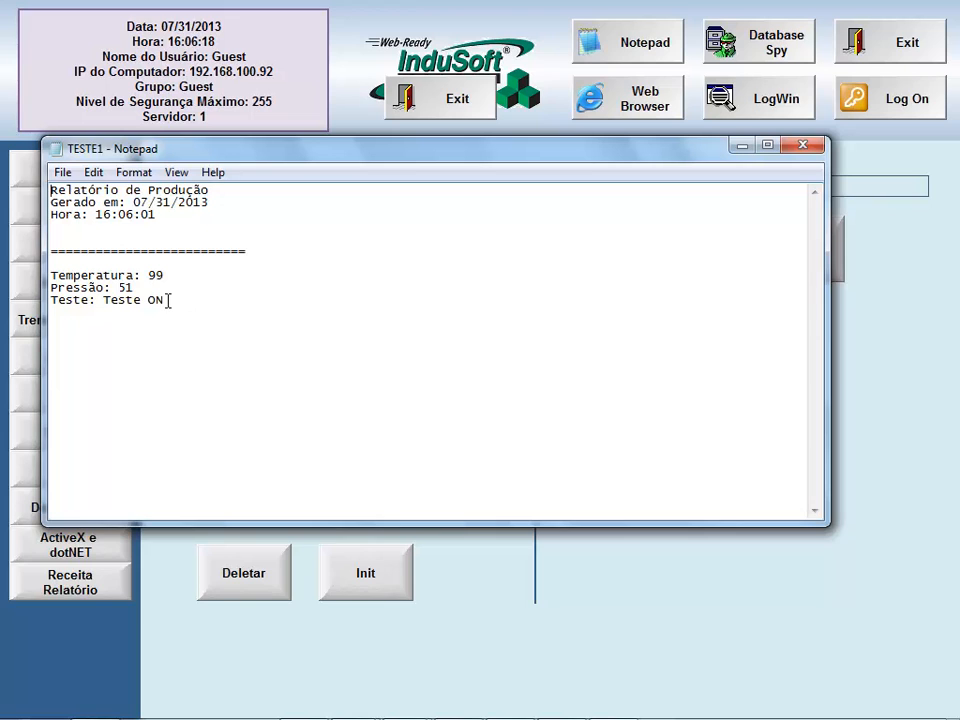
pyautogui.moveTo(168, 300); pyautogui.dragTo(104, 300)
pyautogui.click(120, 301)
pyautogui.click(798, 146)
# Step: Open TESTE2.TXT through Selecionar e Abrir, examine the report, and close the file
pyautogui.click(727, 370)
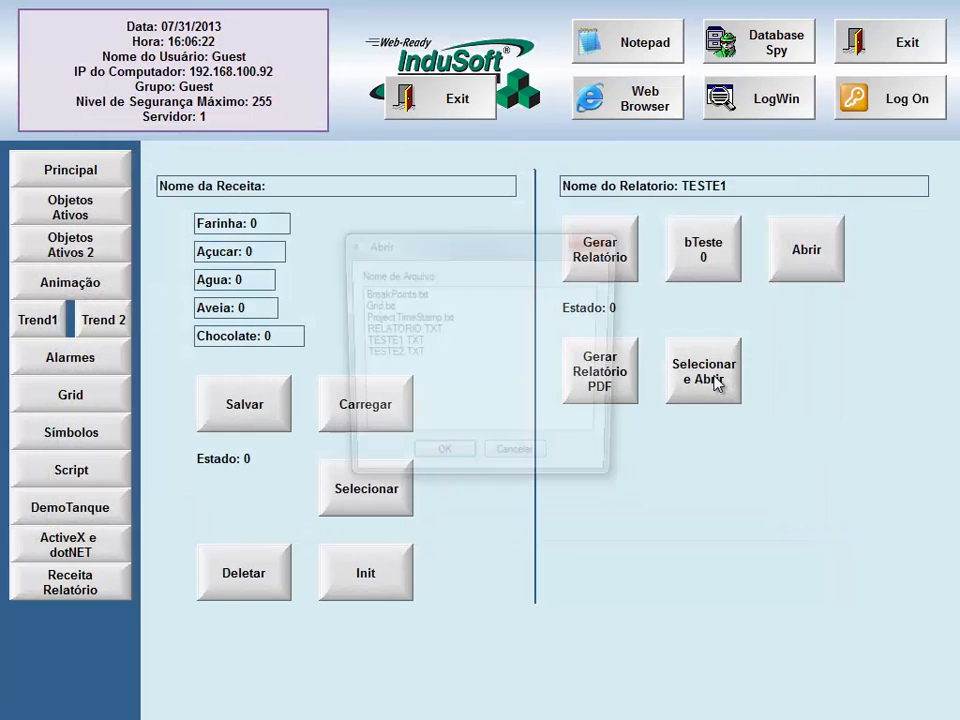
pyautogui.click(450, 355)
pyautogui.click(440, 462)
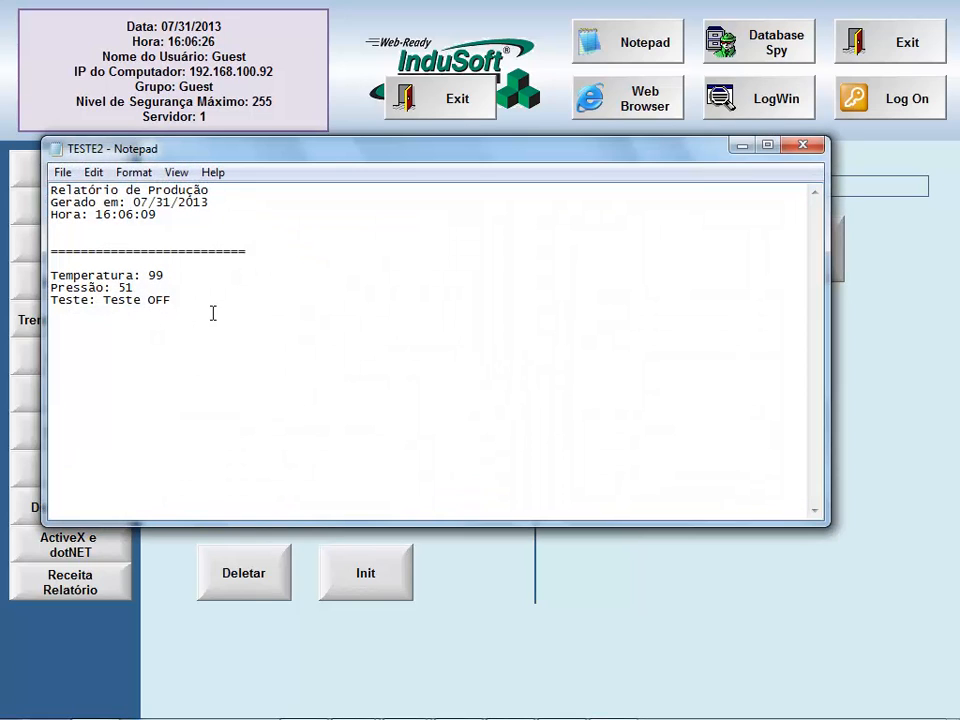
pyautogui.click(804, 148)
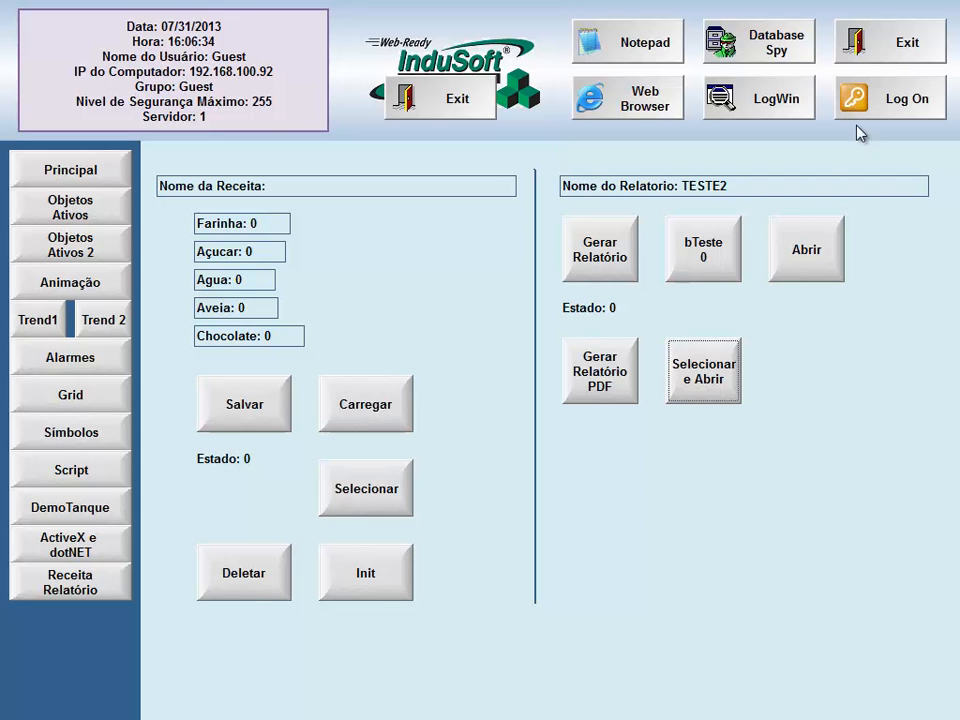
# Step: Exit the running application and open the Relatorio1 report sheet from the project's Relatórios tasks
pyautogui.click(857, 47)
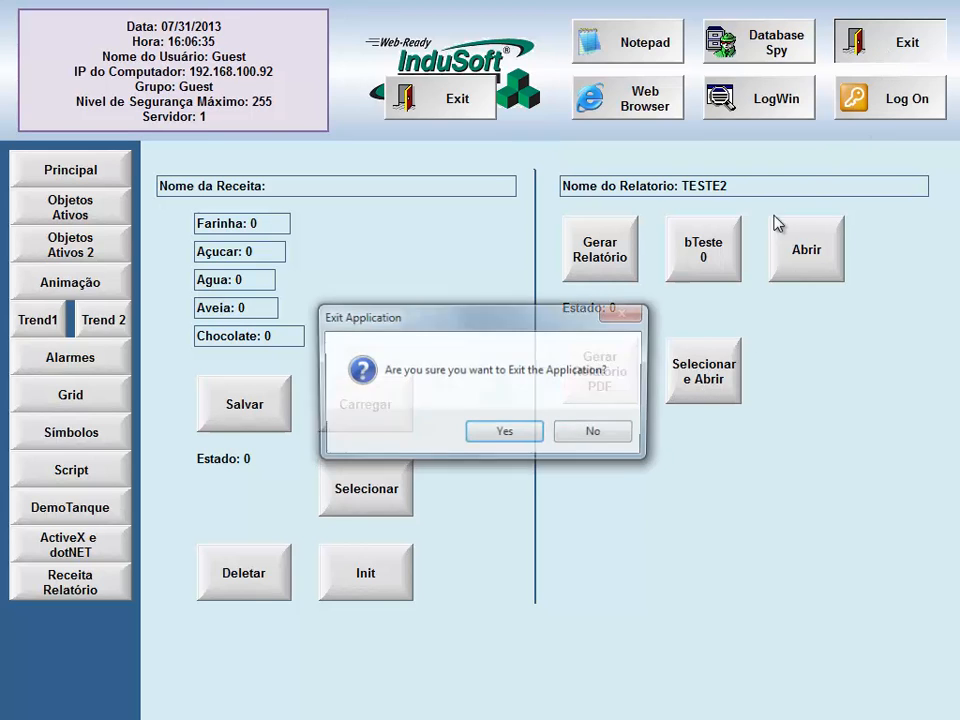
pyautogui.click(505, 436)
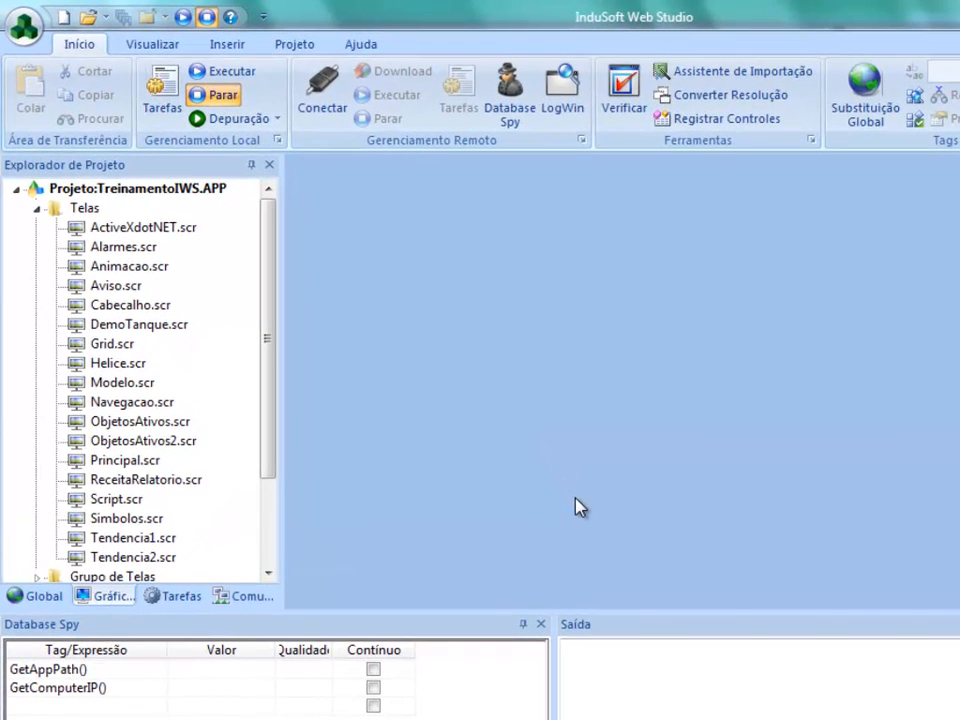
pyautogui.click(186, 602)
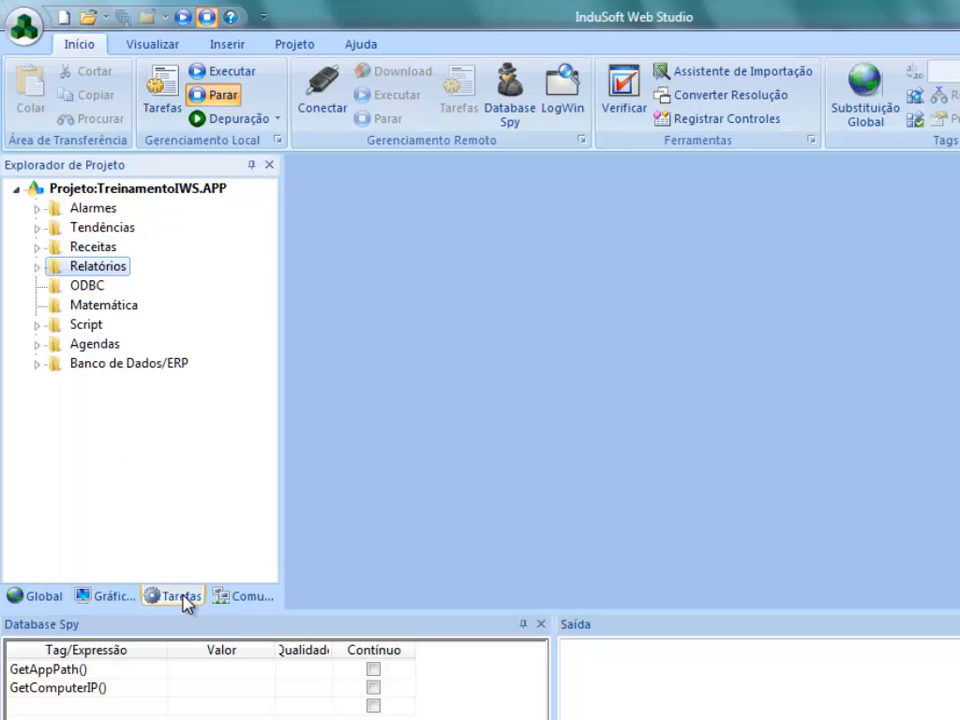
pyautogui.click(40, 268)
pyautogui.doubleClick(78, 288)
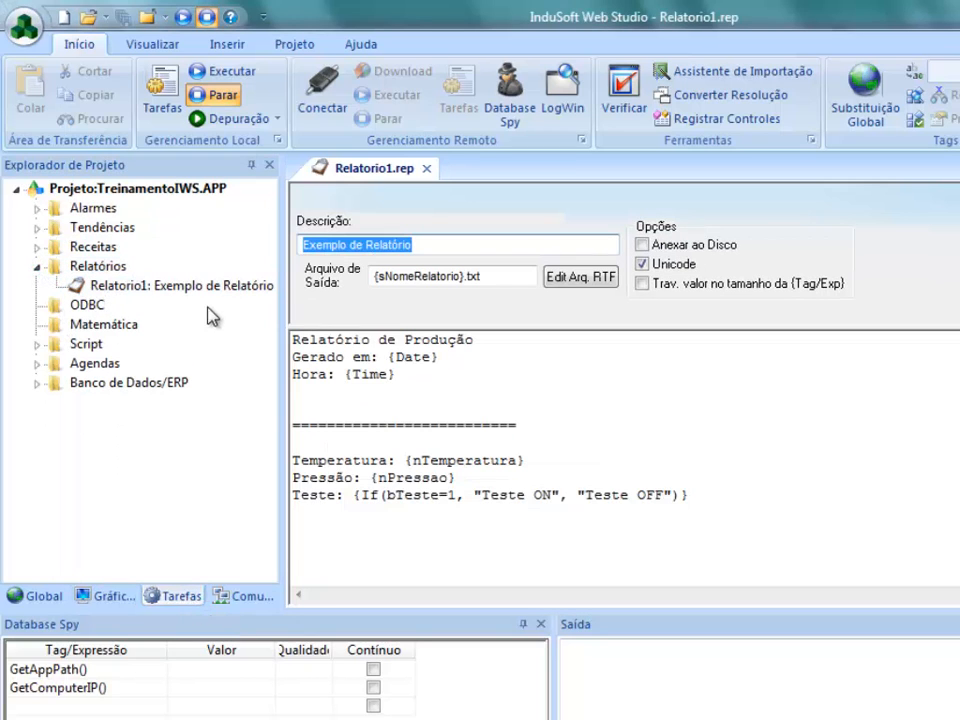
# Step: Save a copy of the Relatorio1 report sheet as Relatorio2
pyautogui.click(32, 34)
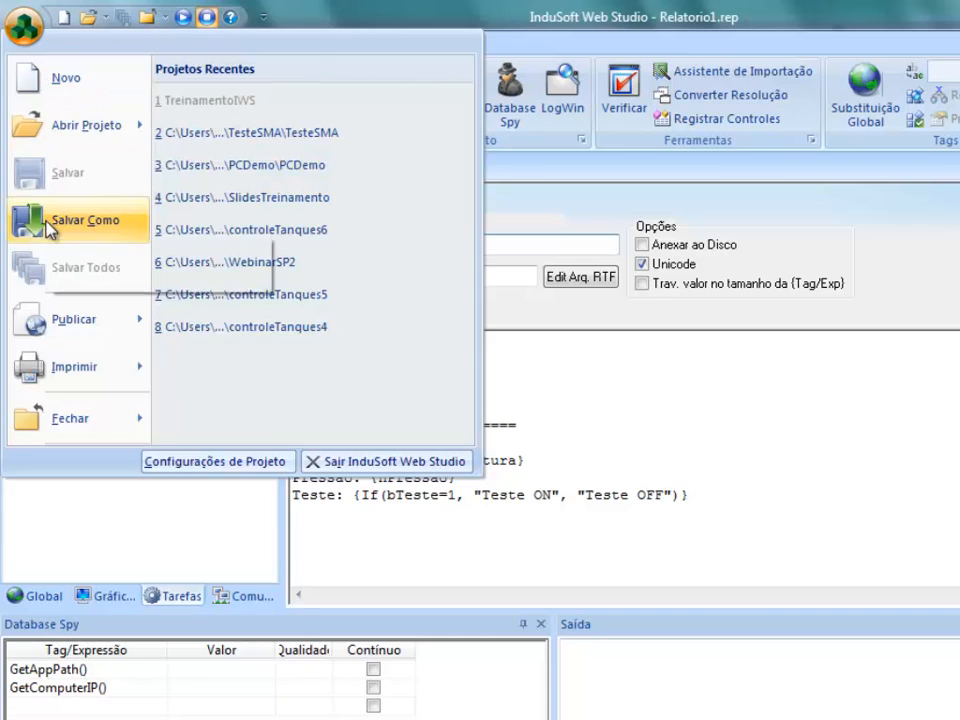
pyautogui.click(47, 228)
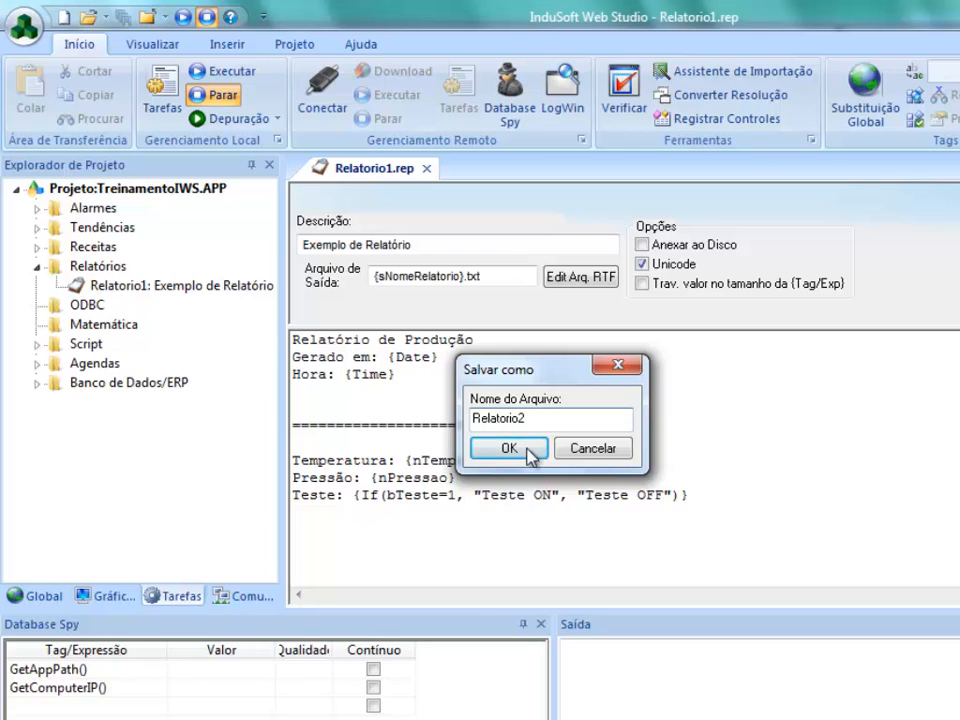
pyautogui.click(524, 452)
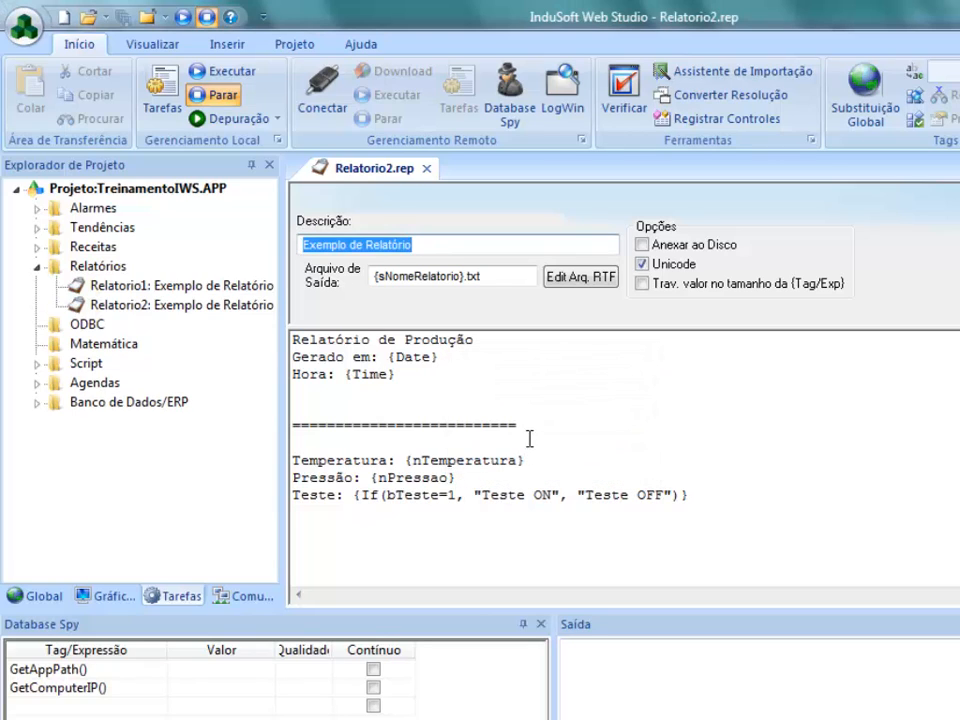
# Step: Open Relatorio2's RTF file for editing and write "Relatório de Produção" with "Temperatura: {nTemperatura}" two lines below
pyautogui.click(586, 279)
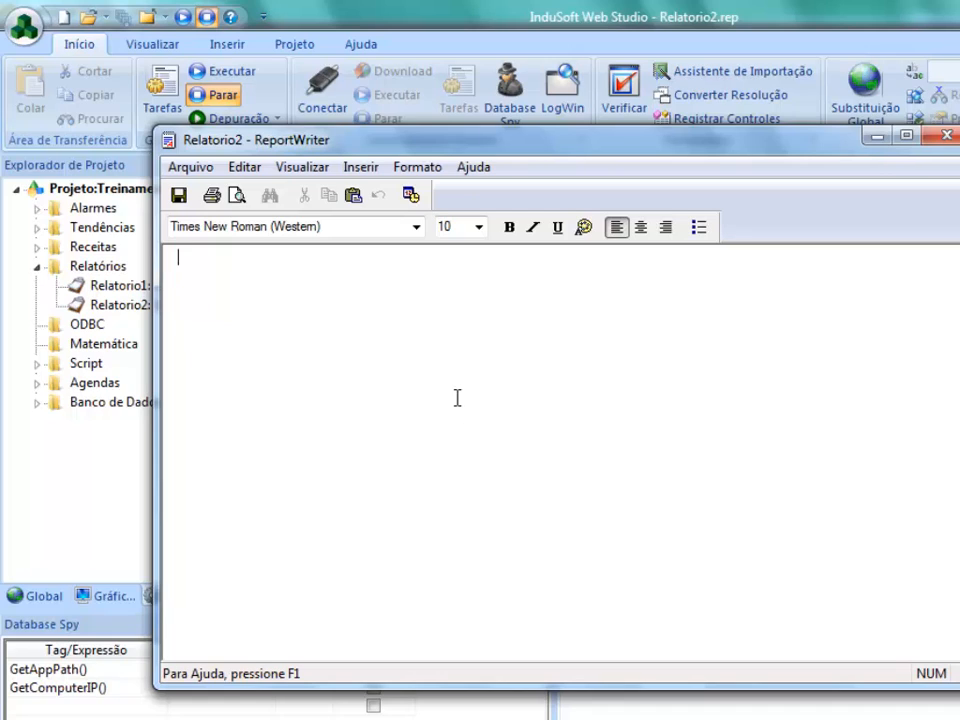
pyautogui.write('Relatório')
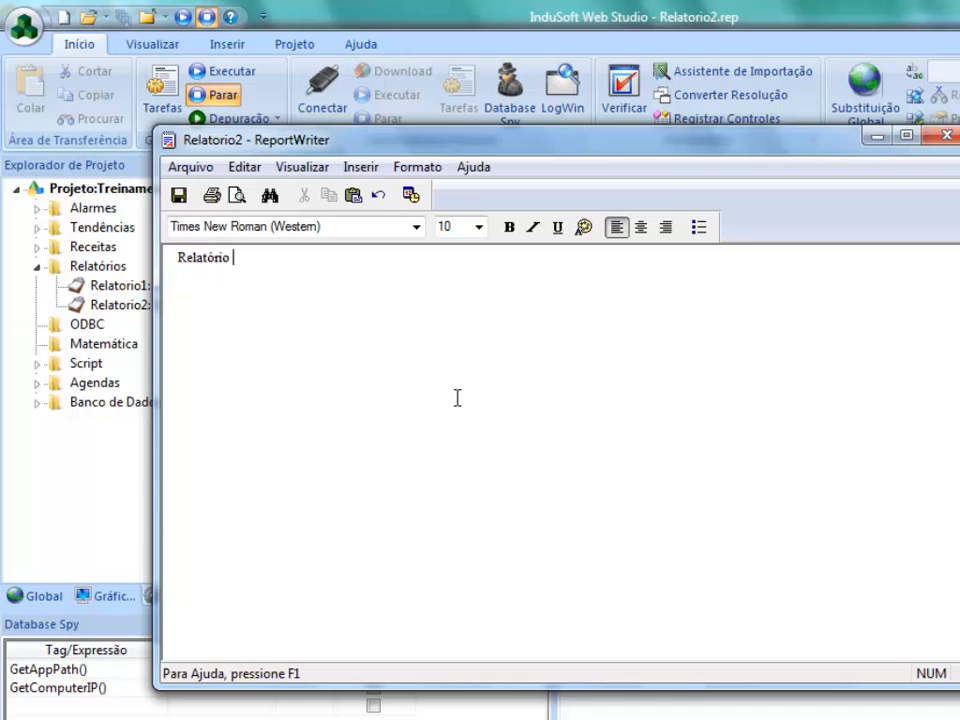
pyautogui.write('rodução')
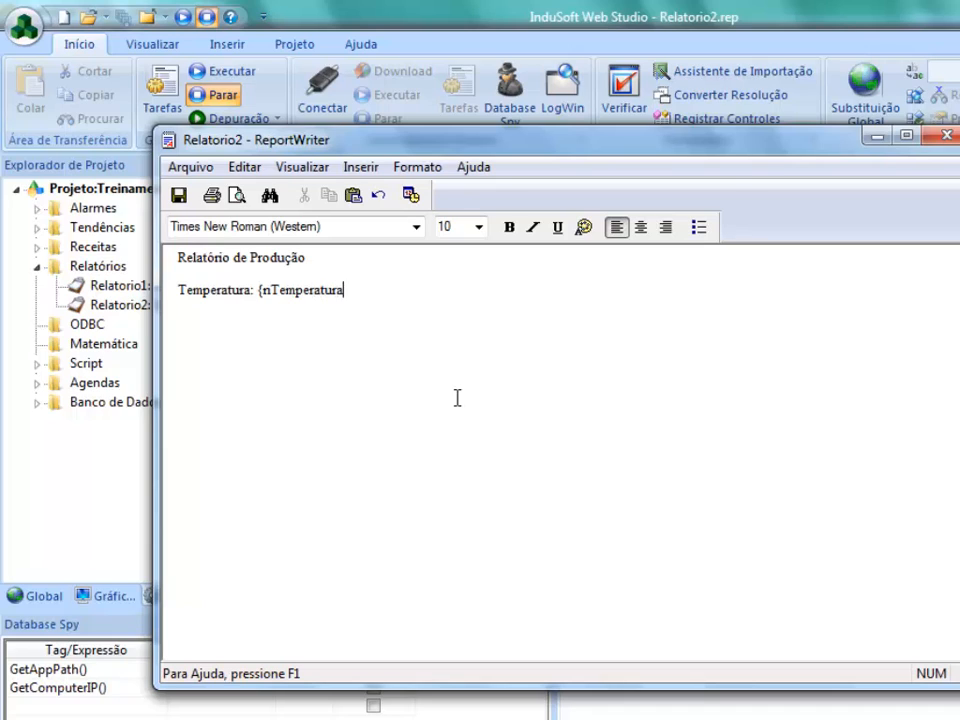
pyautogui.click(346, 303)
# Step: Set the "Relatório de Produção" title's font to Arial Unicode MS (Western)
pyautogui.moveTo(306, 258); pyautogui.dragTo(180, 258)
pyautogui.click(415, 229)
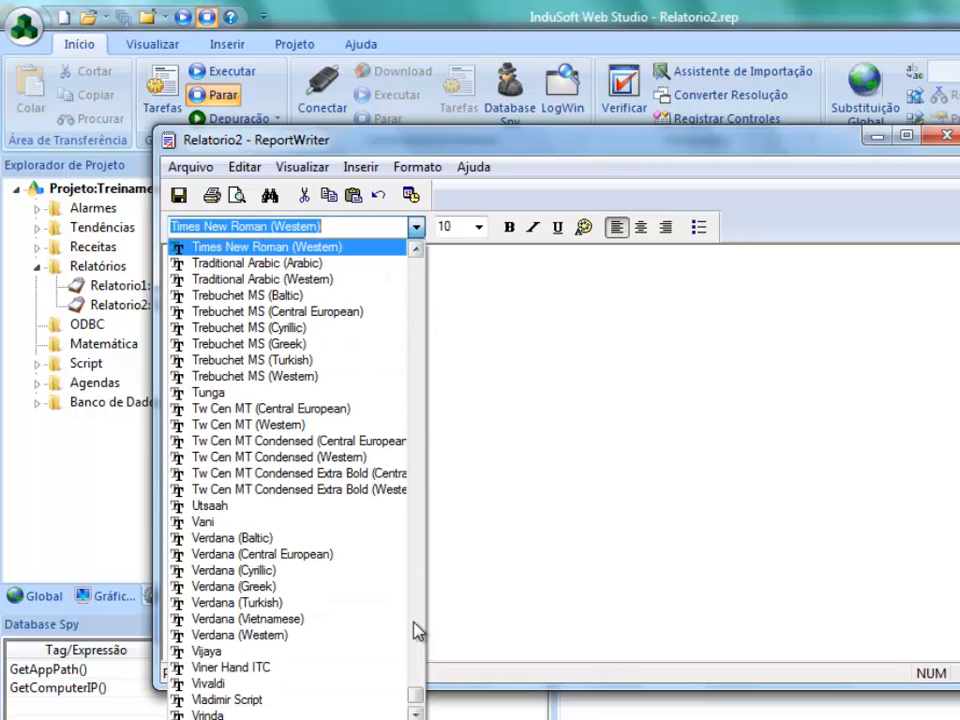
pyautogui.moveTo(415, 690); pyautogui.dragTo(420, 365)
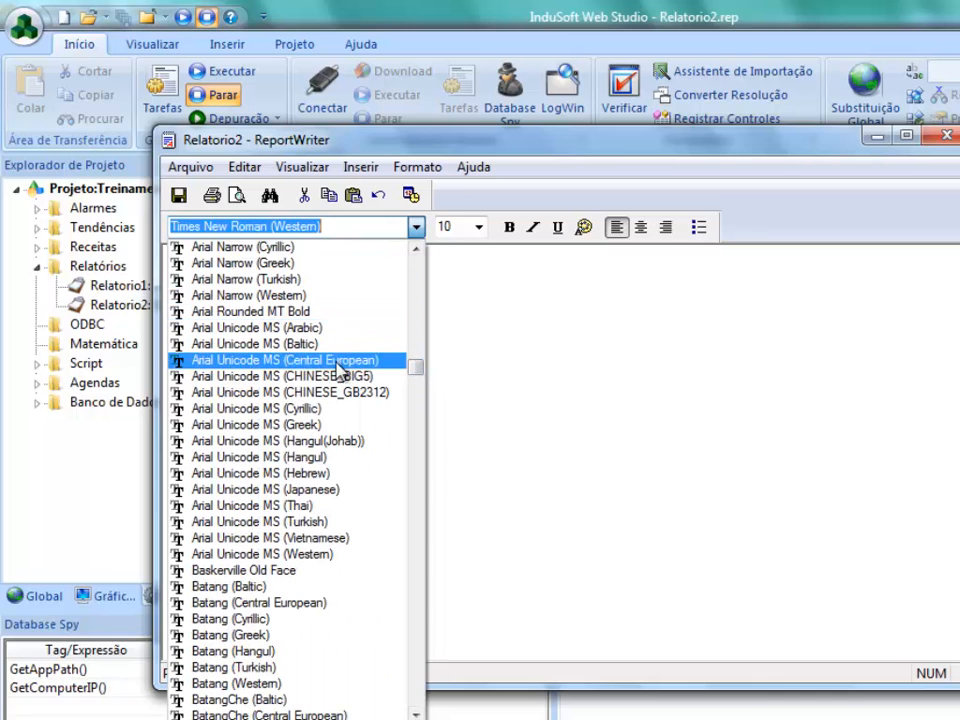
pyautogui.click(320, 557)
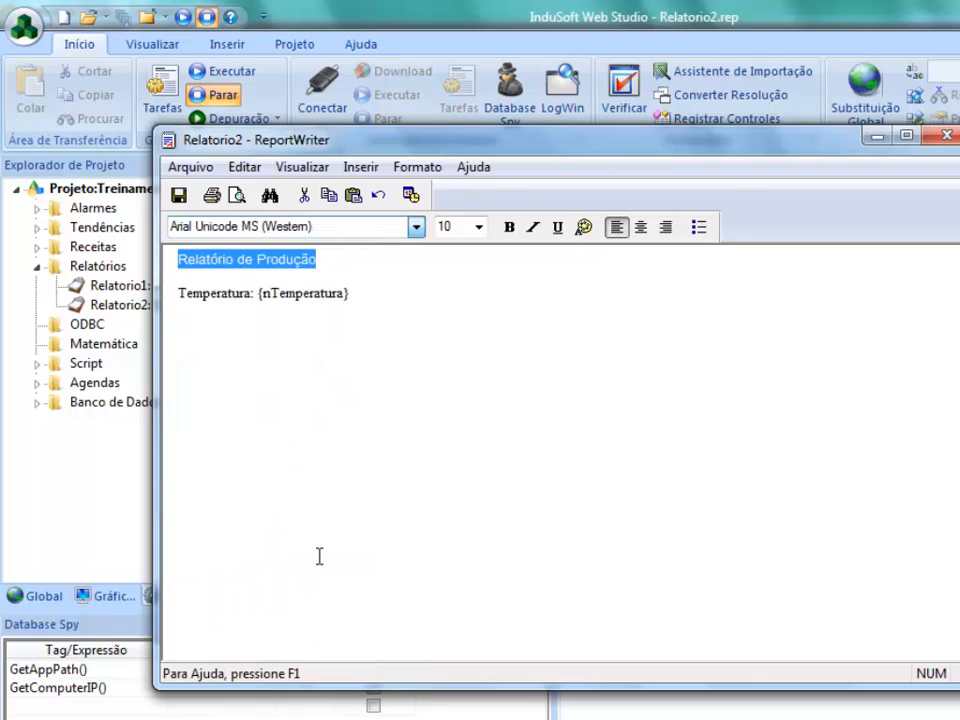
# Step: Color the {nTemperatura} tag text red in the report
pyautogui.click(368, 297)
pyautogui.doubleClick(318, 294)
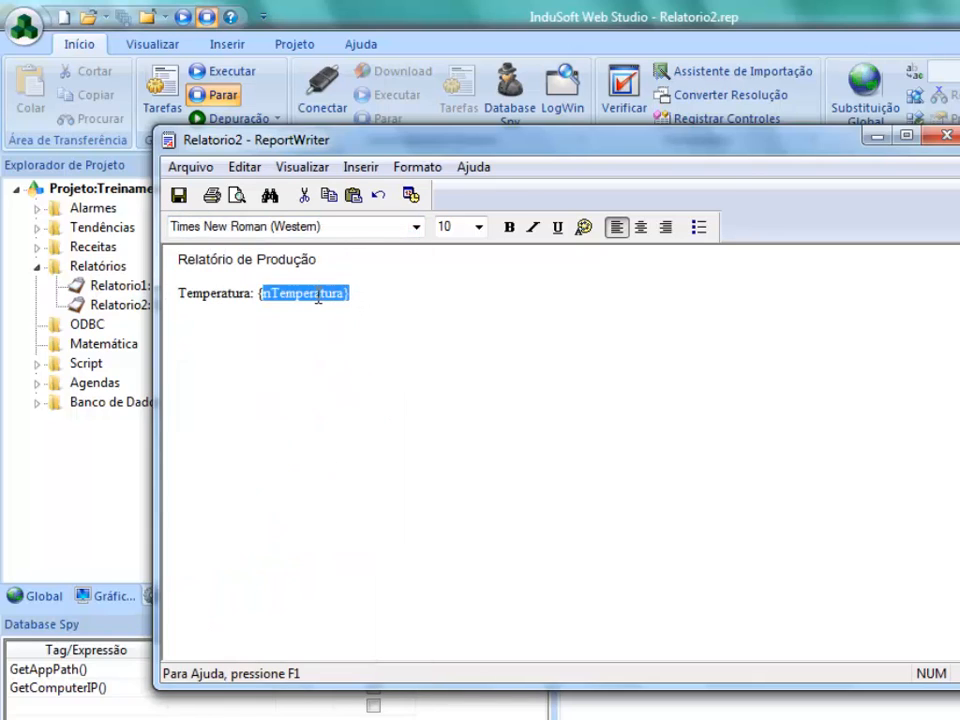
pyautogui.moveTo(264, 297); pyautogui.dragTo(270, 297)
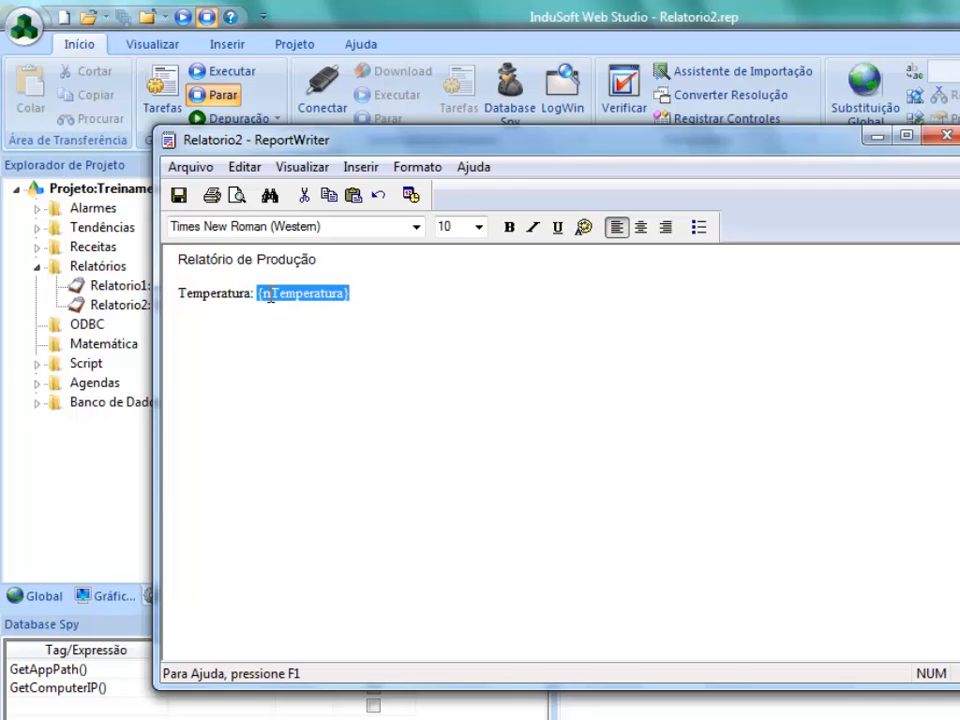
pyautogui.click(583, 227)
pyautogui.click(658, 407)
# Step: Set the "Relatório de Produção" title's font size to 18
pyautogui.moveTo(367, 260); pyautogui.dragTo(211, 257)
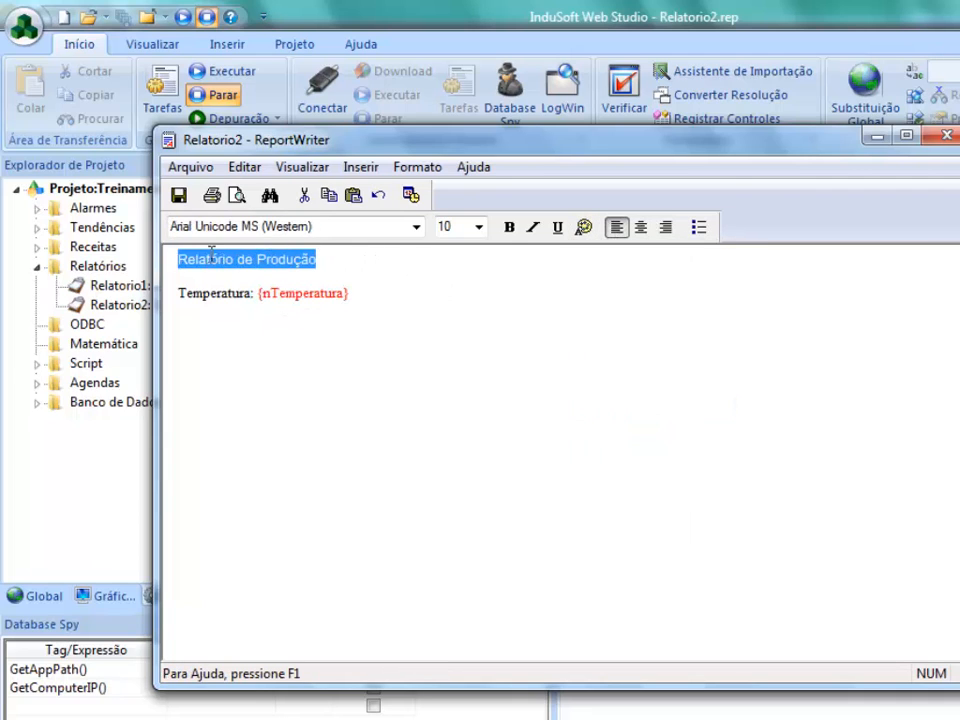
pyautogui.click(480, 227)
pyautogui.click(458, 345)
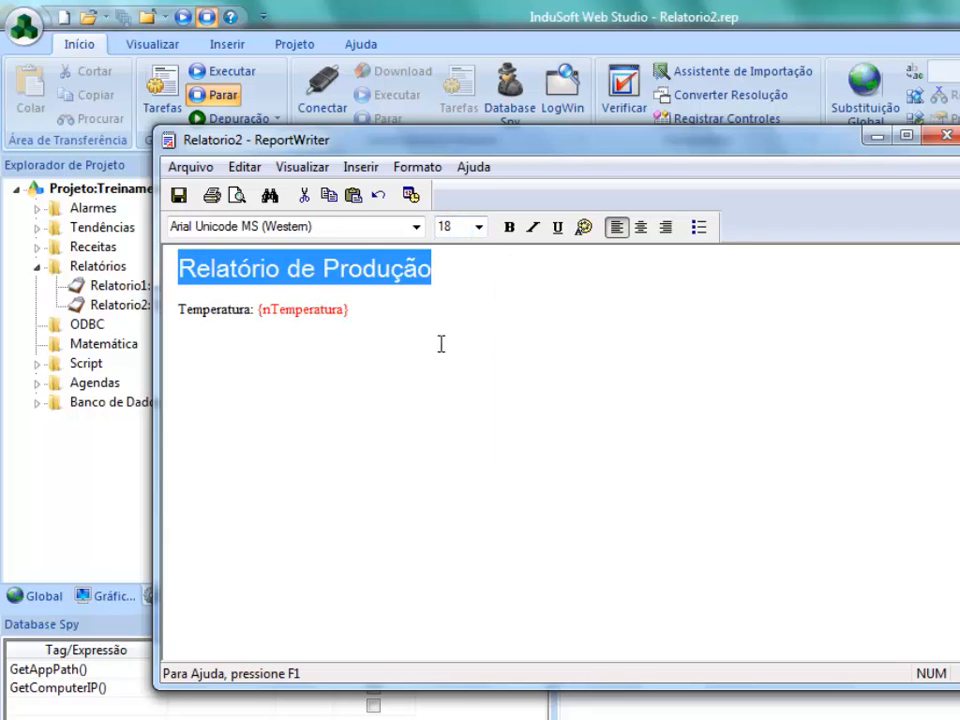
# Step: Set the font size of the whole "Temperatura: {nTemperatura}" line to 12
pyautogui.moveTo(369, 312); pyautogui.dragTo(251, 308)
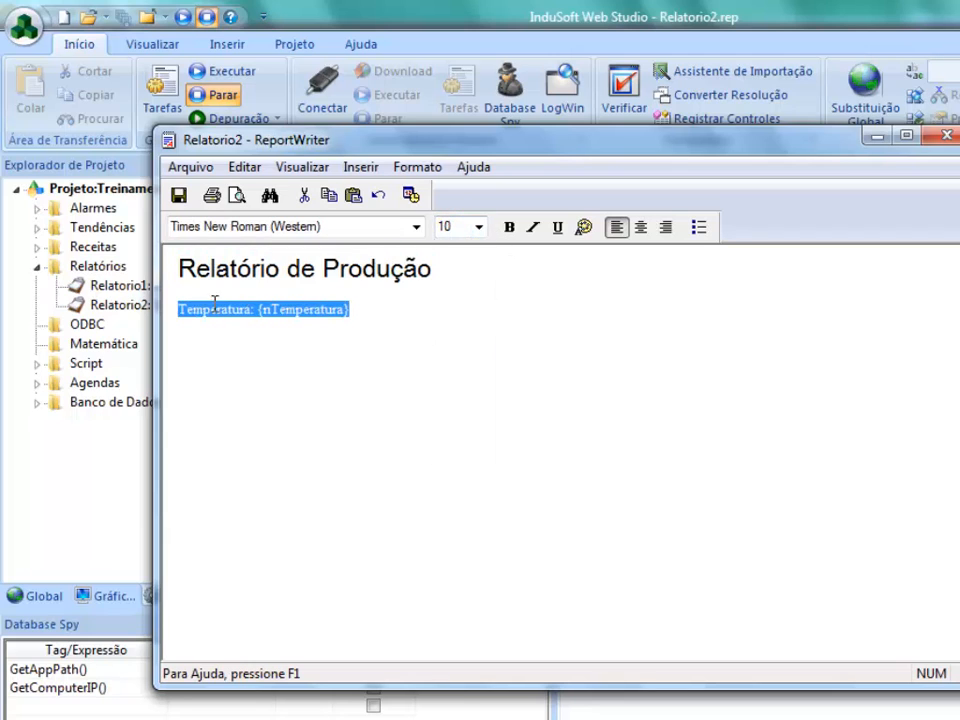
pyautogui.click(480, 228)
pyautogui.click(458, 304)
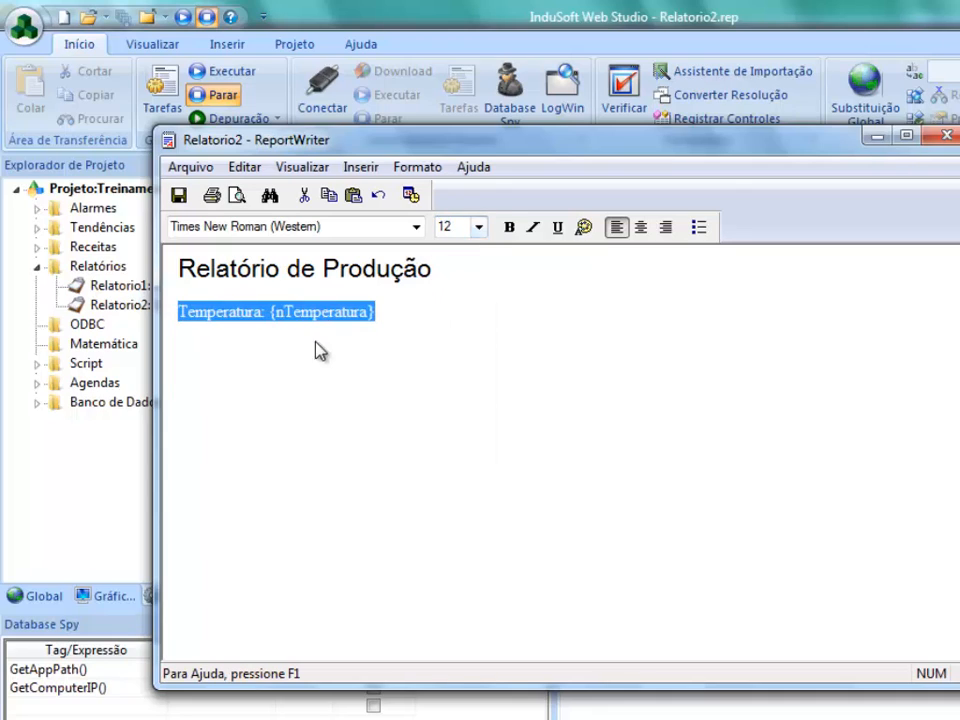
# Step: Make the word "Temperatura" bold, and close the RTF file with its changes saved
pyautogui.click(269, 313)
pyautogui.doubleClick(213, 314)
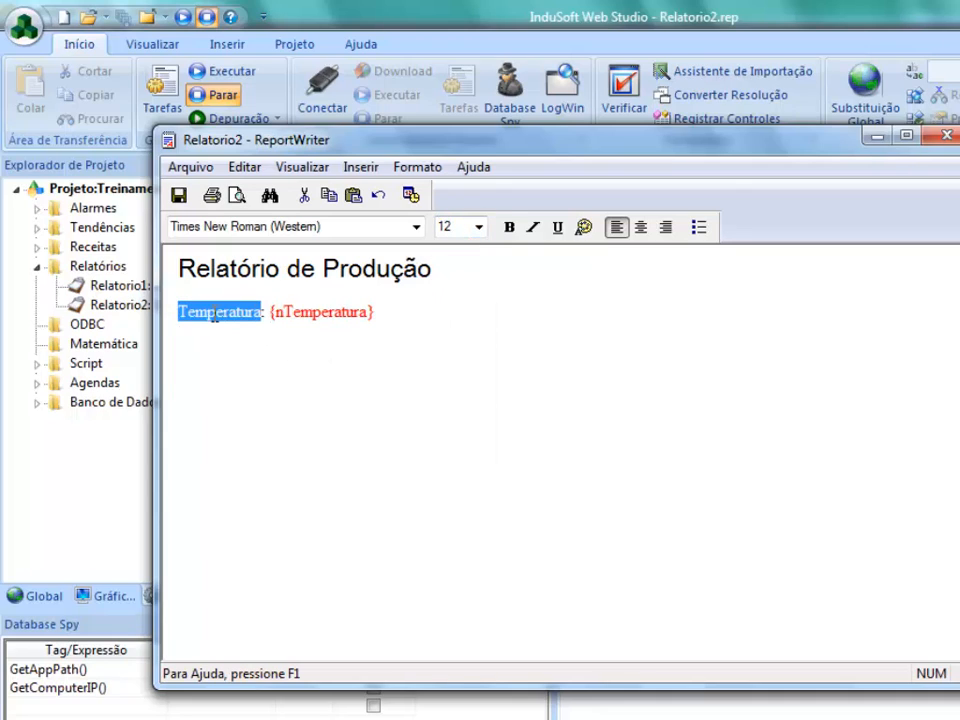
pyautogui.click(509, 227)
pyautogui.click(439, 320)
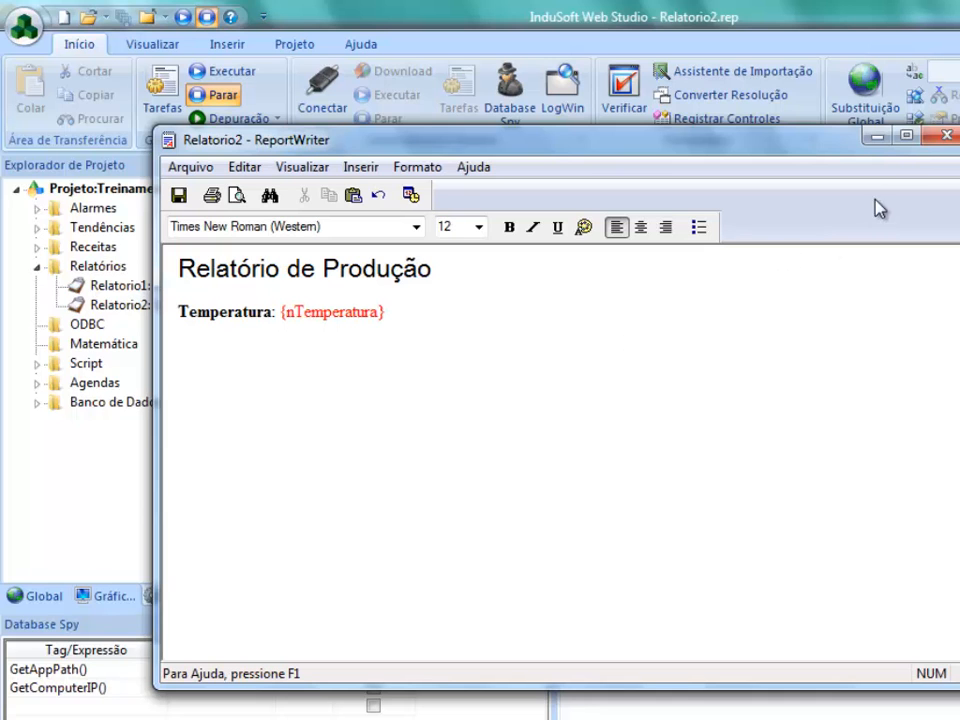
pyautogui.click(946, 135)
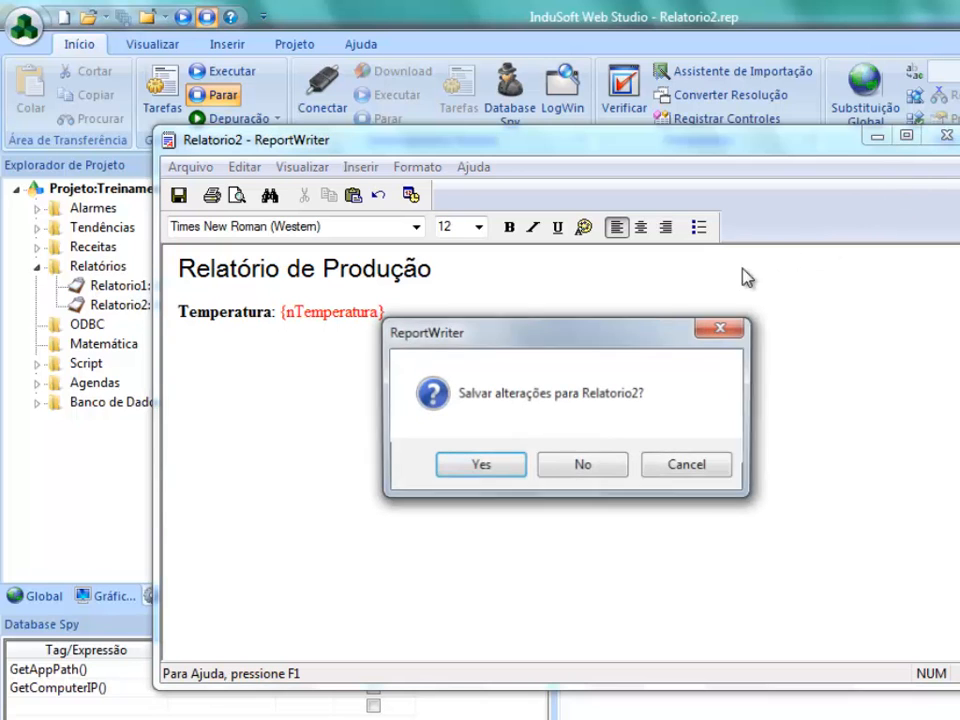
pyautogui.click(480, 467)
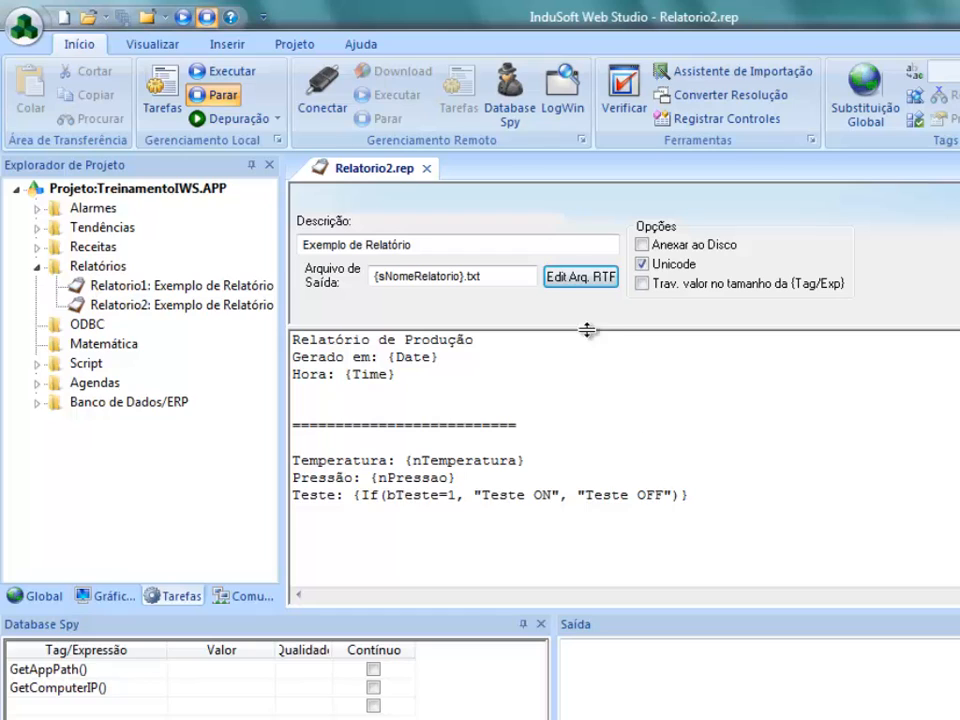
# Step: Change the output file of Relatorio2 to {sNomeRelatorio}.RTF
pyautogui.click(520, 278)
pyautogui.press('BackSpace')
pyautogui.press('BackSpace')
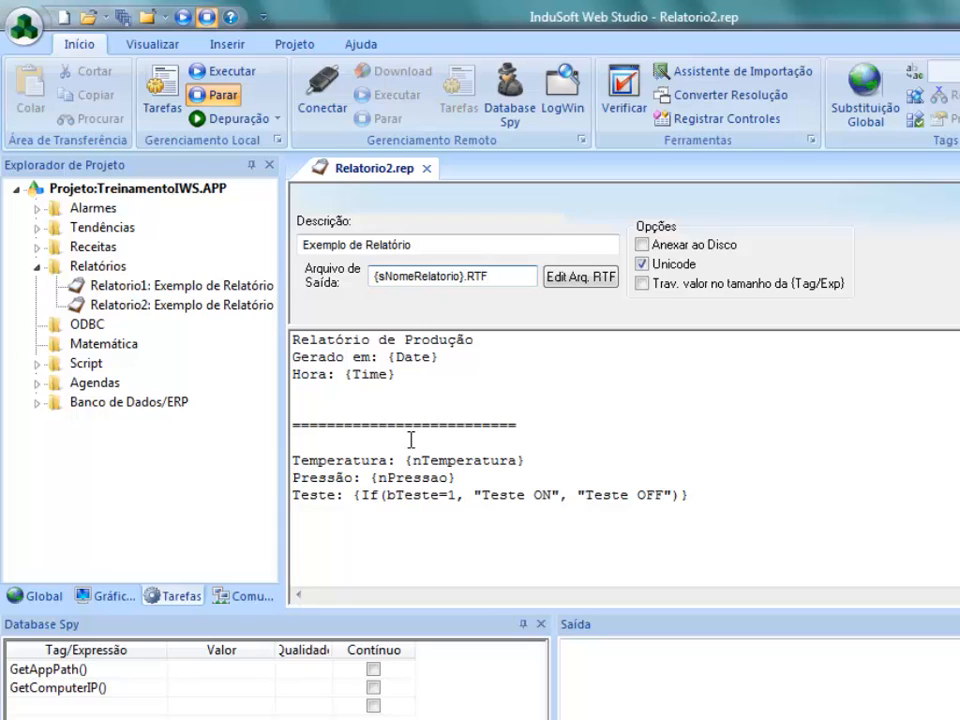
# Step: Delete all the plain-text body content of Relatorio2.rep, and close the sheet with its changes saved
pyautogui.moveTo(700, 497); pyautogui.dragTo(284, 323)
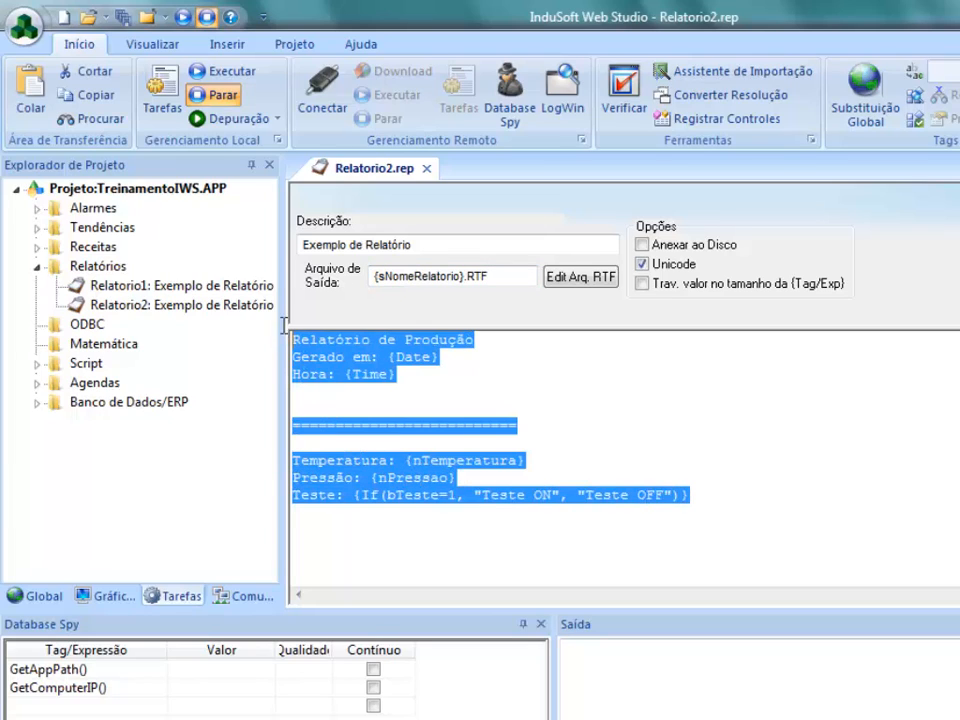
pyautogui.press('Delete')
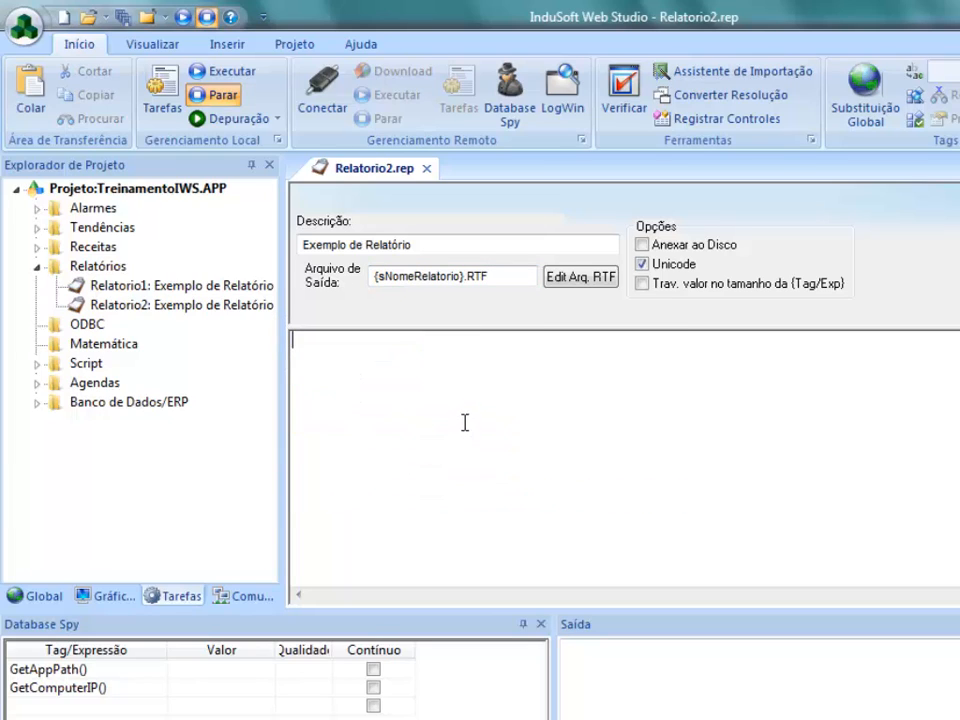
pyautogui.click(427, 169)
pyautogui.click(472, 499)
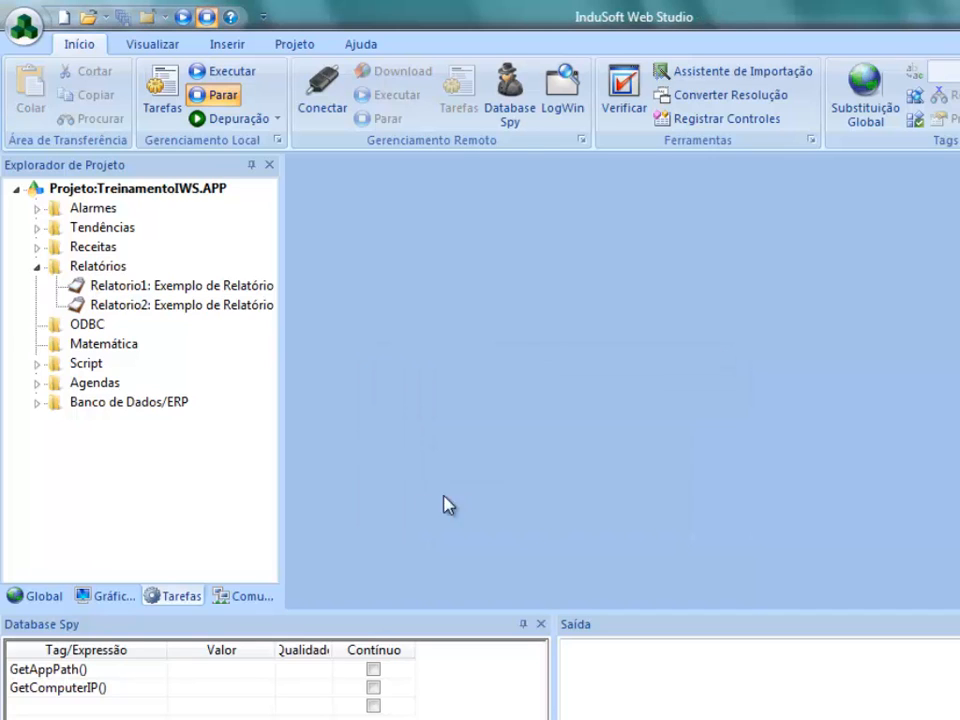
# Step: Open the ReceitaRelatorio screen and place a copy of the "Gerar Relatório" button below "Gerar Relatório PDF"
pyautogui.click(112, 596)
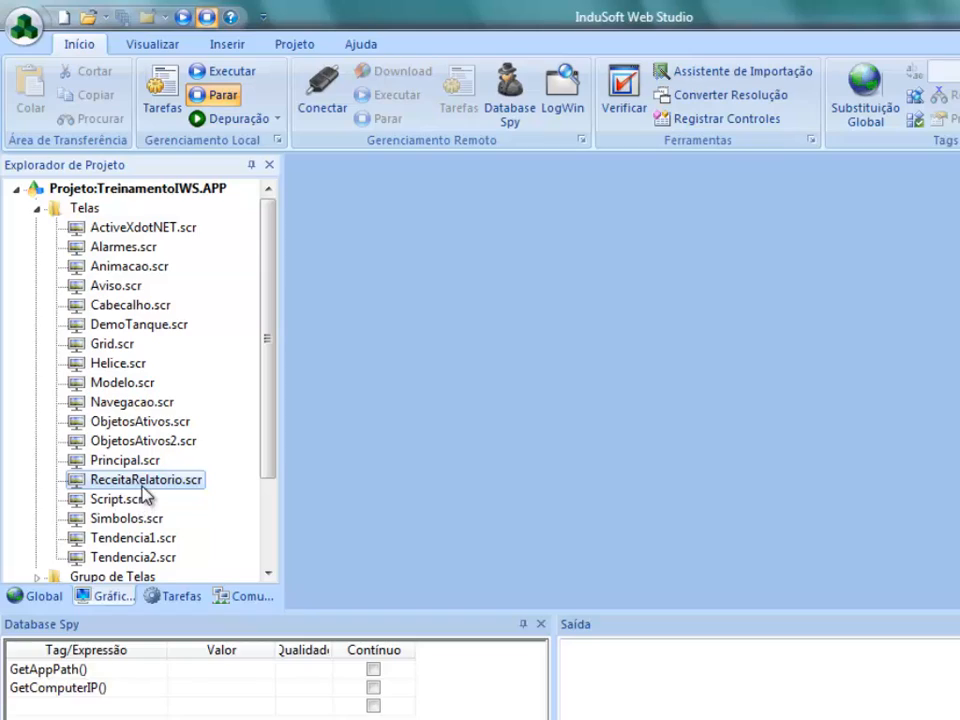
pyautogui.doubleClick(140, 481)
pyautogui.click(801, 300)
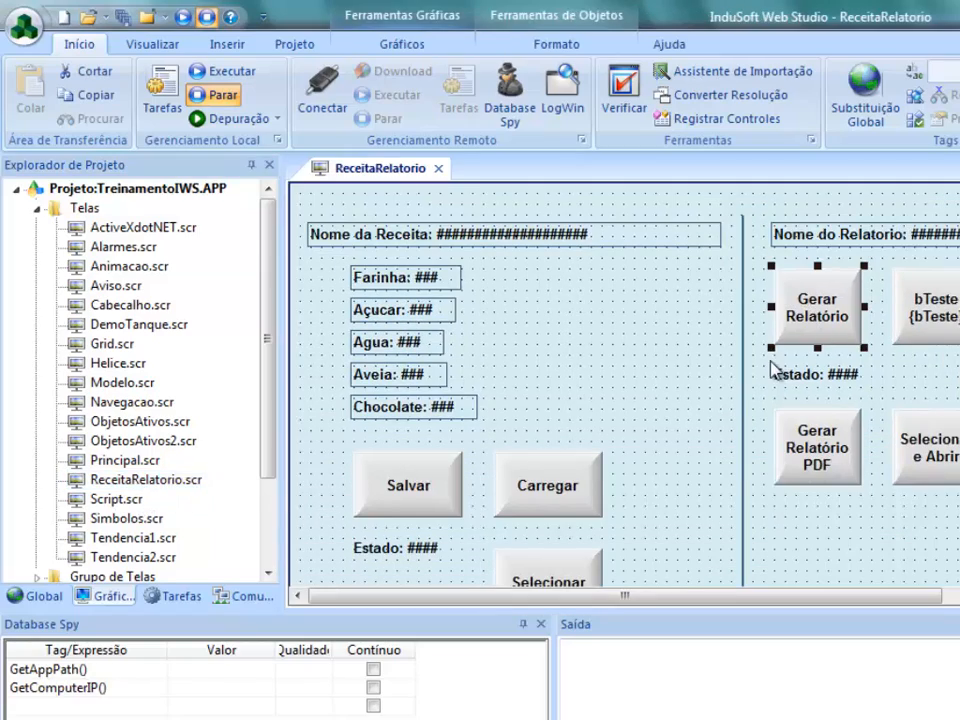
pyautogui.moveTo(792, 330); pyautogui.dragTo(788, 542)
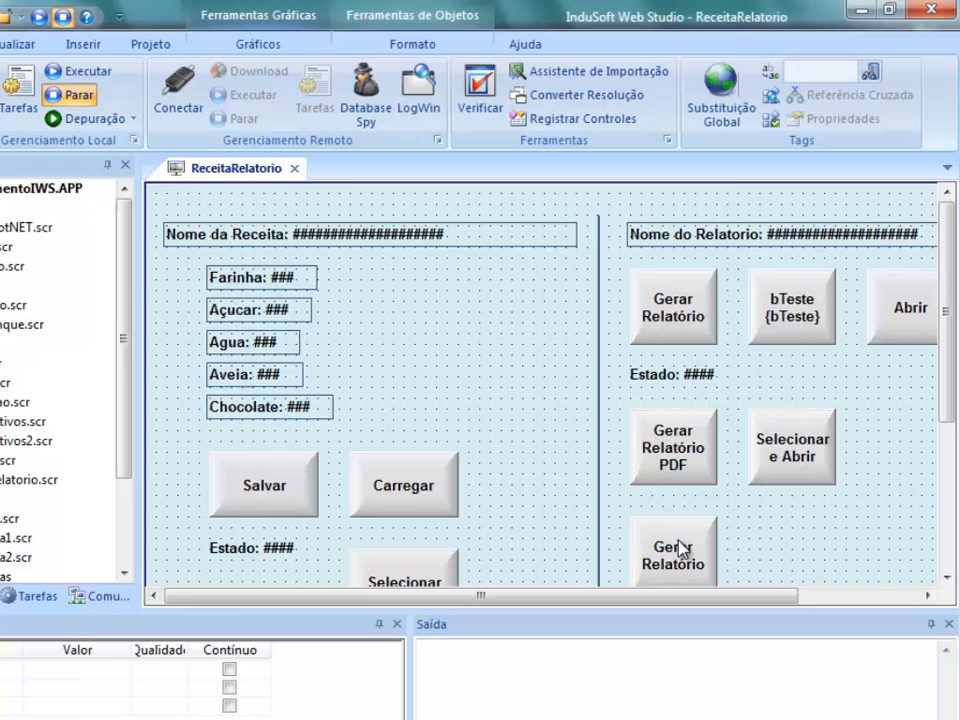
pyautogui.moveTo(678, 548); pyautogui.dragTo(680, 534)
pyautogui.scroll(-5, 782, 493)
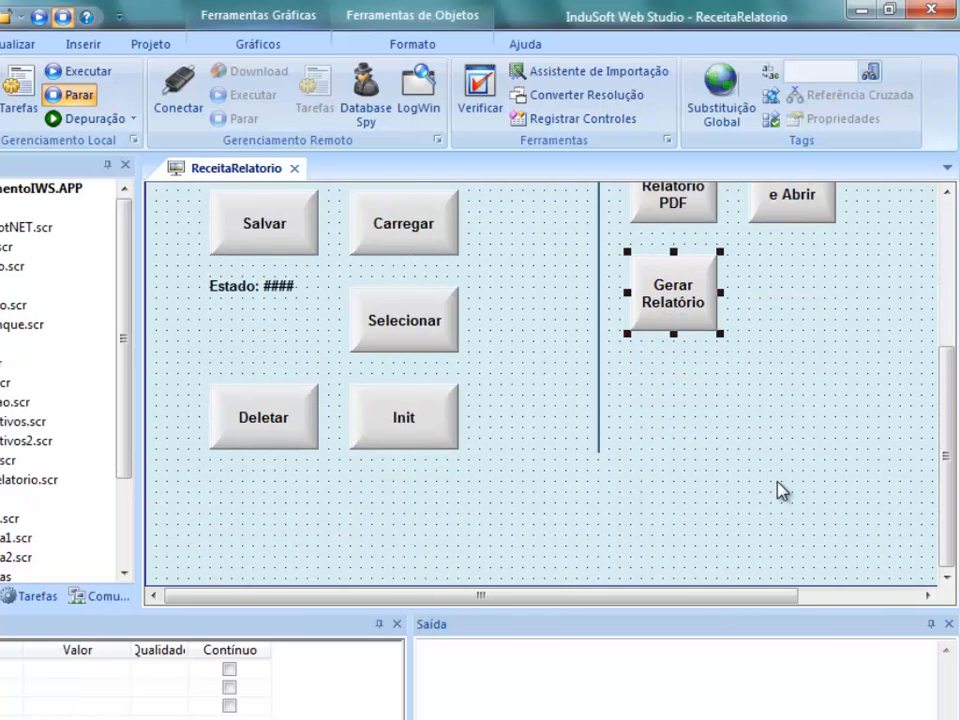
pyautogui.moveTo(640, 596); pyautogui.dragTo(806, 598)
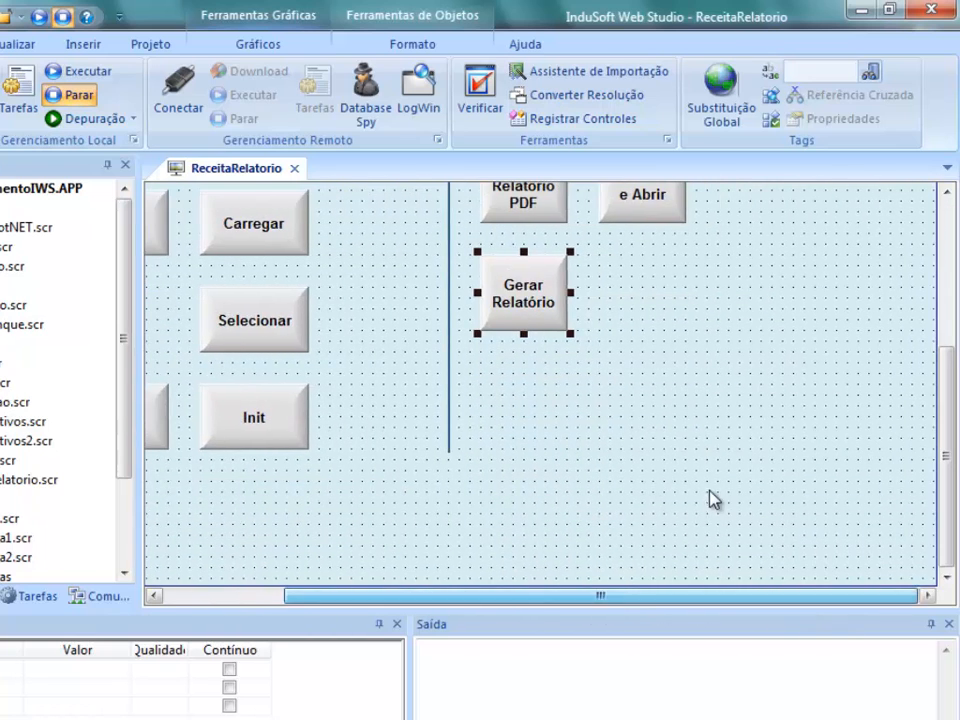
# Step: Set the copied button's expression to Report( "Disk:Relatorio2.rep" ), and close the screen with its changes saved
pyautogui.scroll(1, 596, 428)
pyautogui.doubleClick(549, 375)
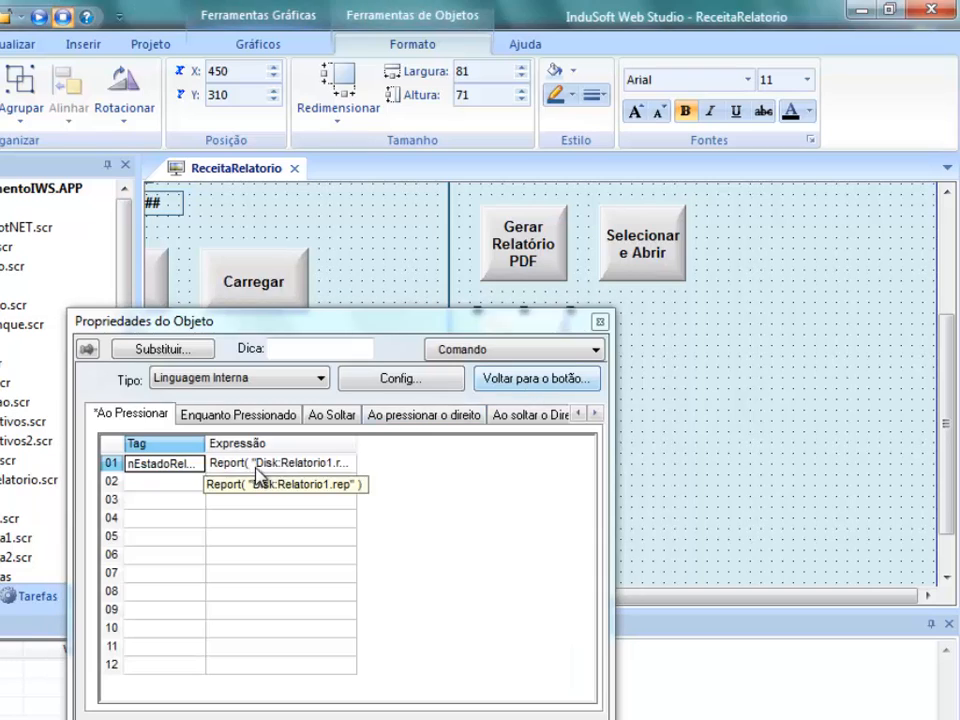
pyautogui.click(268, 474)
pyautogui.click(338, 474)
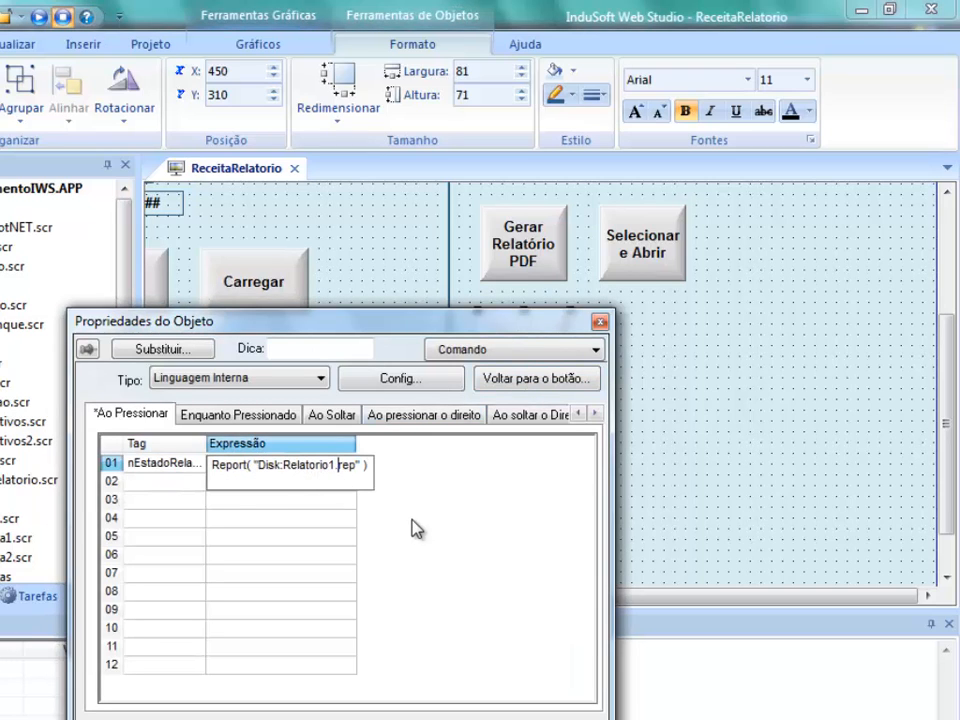
pyautogui.press('BackSpace')
pyautogui.write('2')
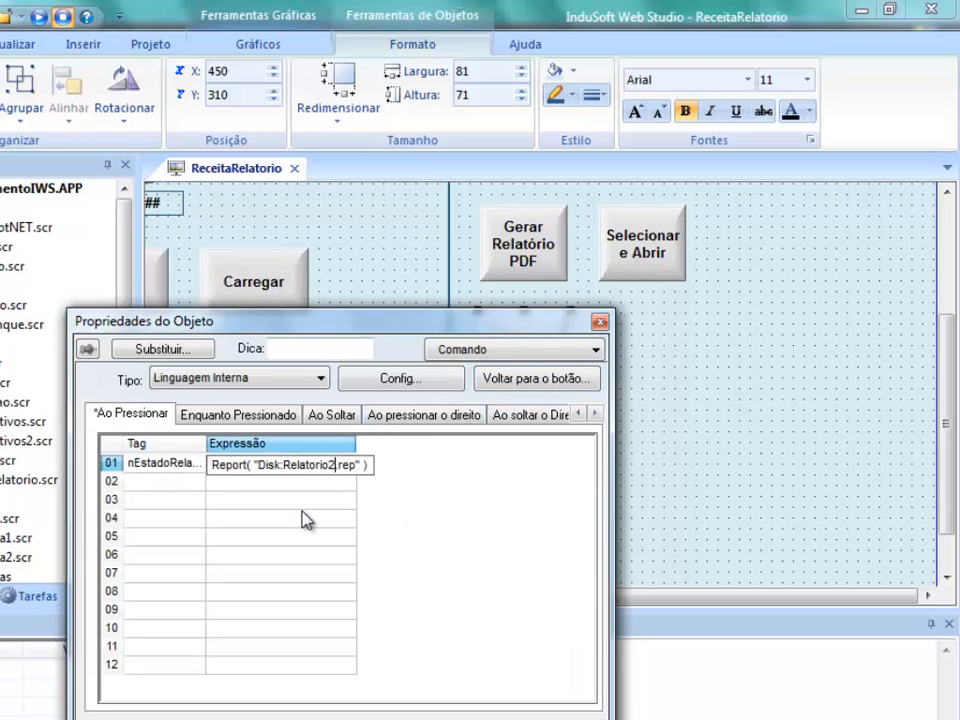
pyautogui.click(305, 520)
pyautogui.click(707, 467)
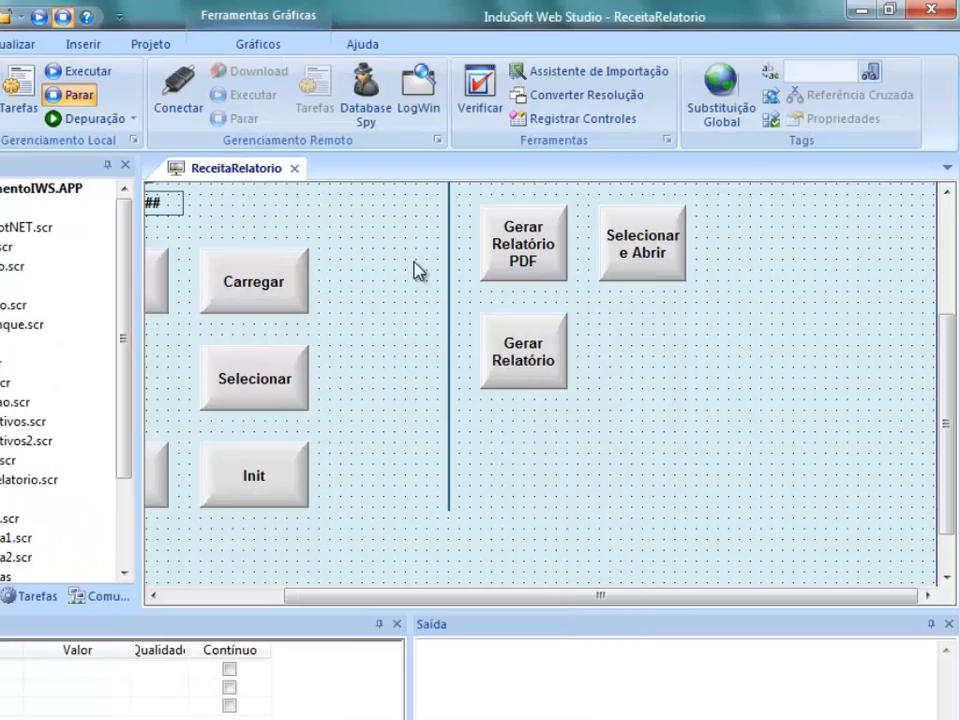
pyautogui.click(295, 169)
pyautogui.click(362, 499)
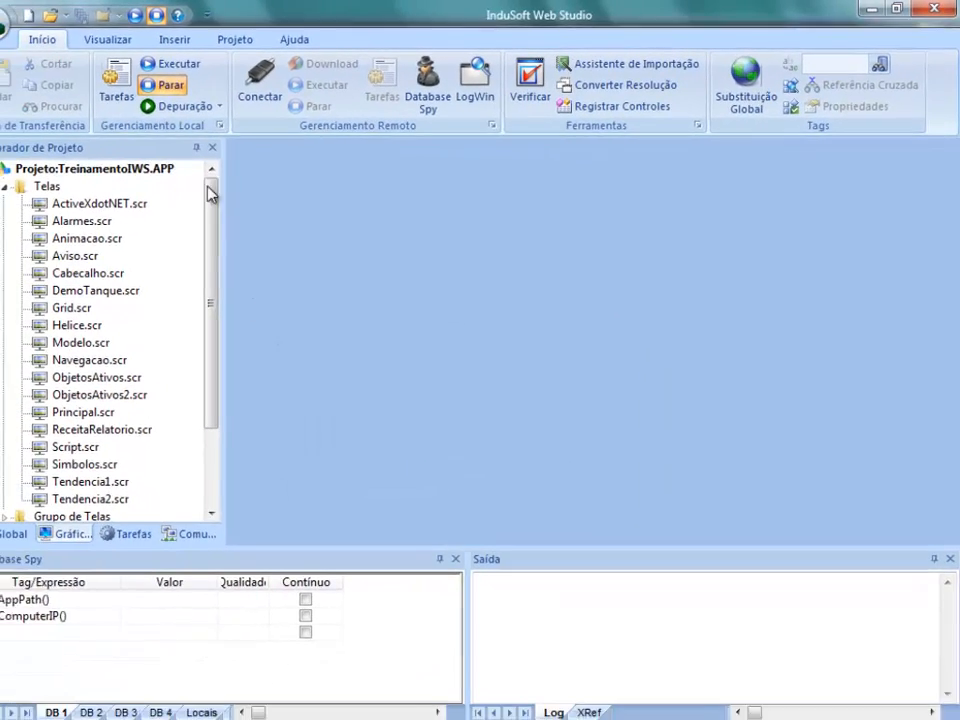
# Step: Run the project and generate a report with the new "Gerar Relatório" button on the Receita Relatório screen
pyautogui.click(193, 82)
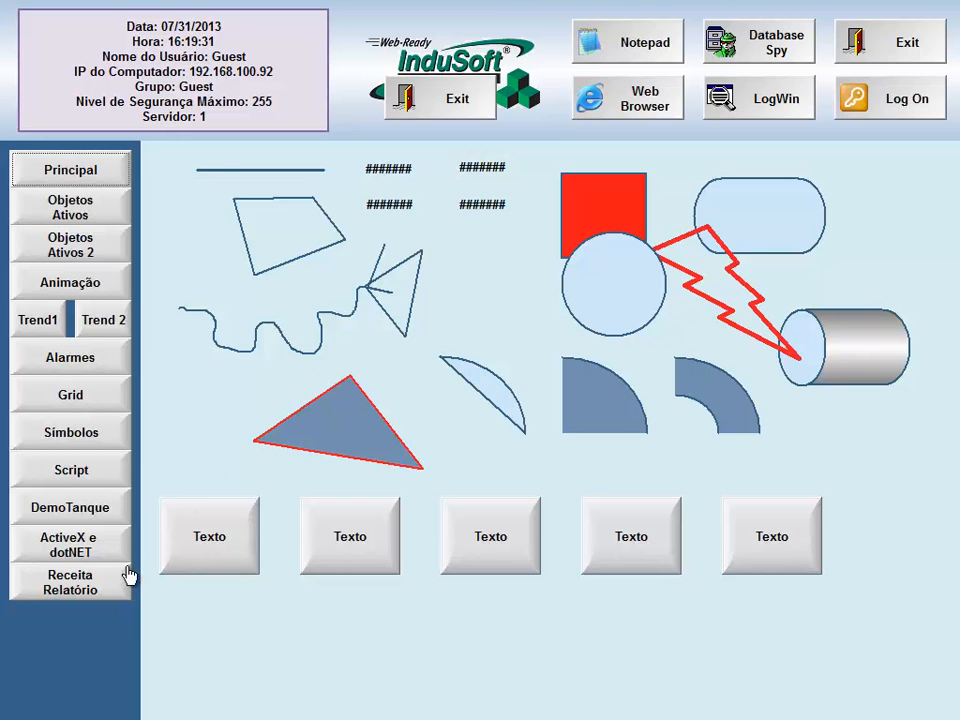
pyautogui.click(108, 583)
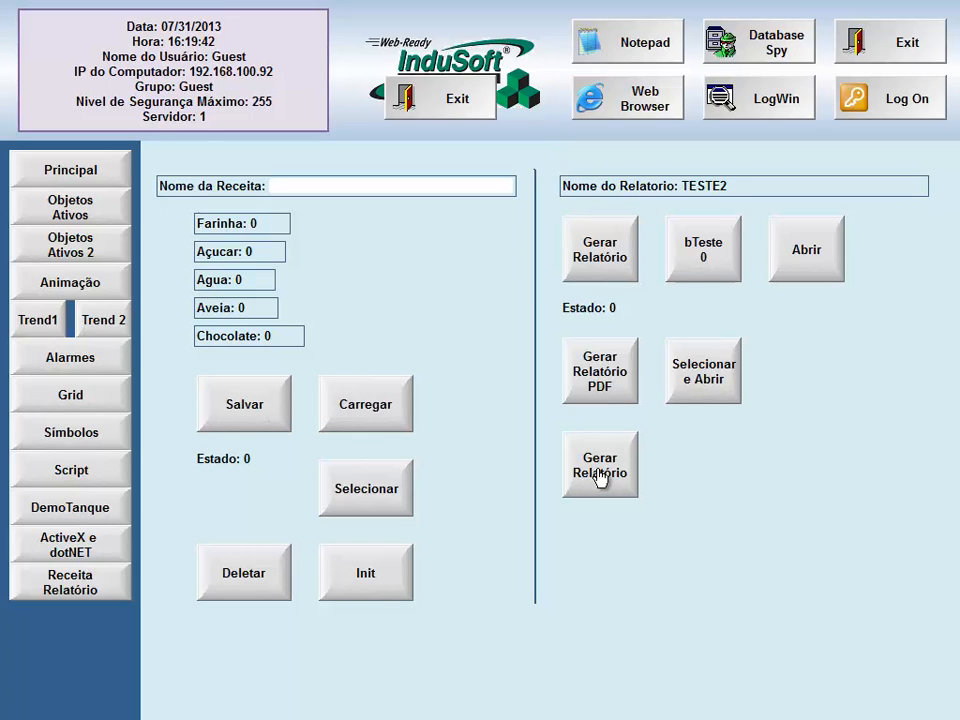
pyautogui.click(600, 478)
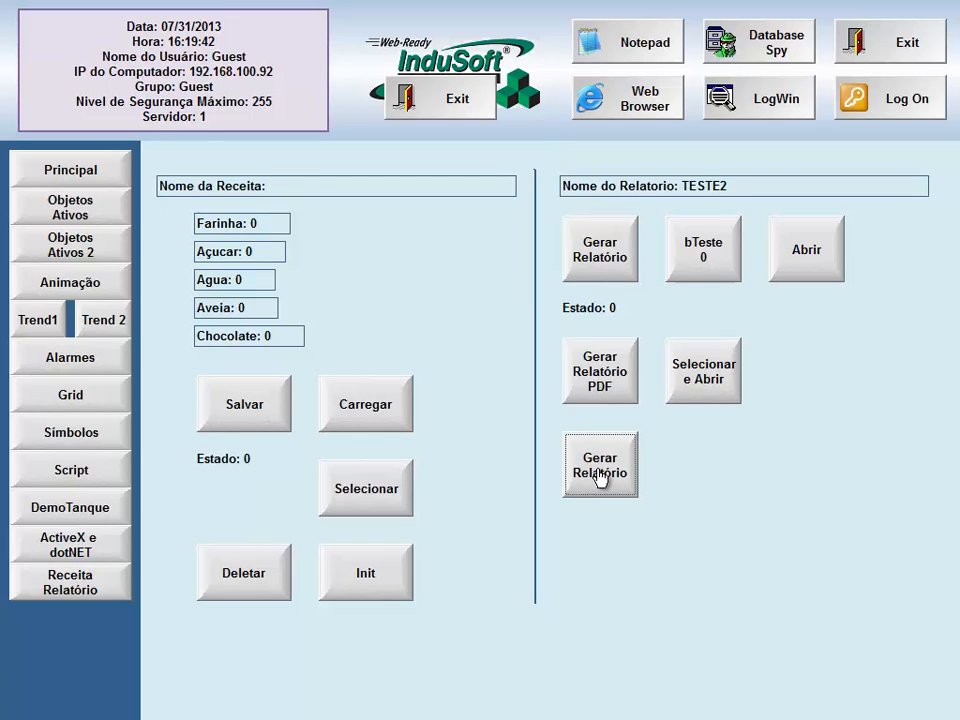
# Step: Set the report name to "Relatorio" and generate the report with the new button
pyautogui.click(737, 186)
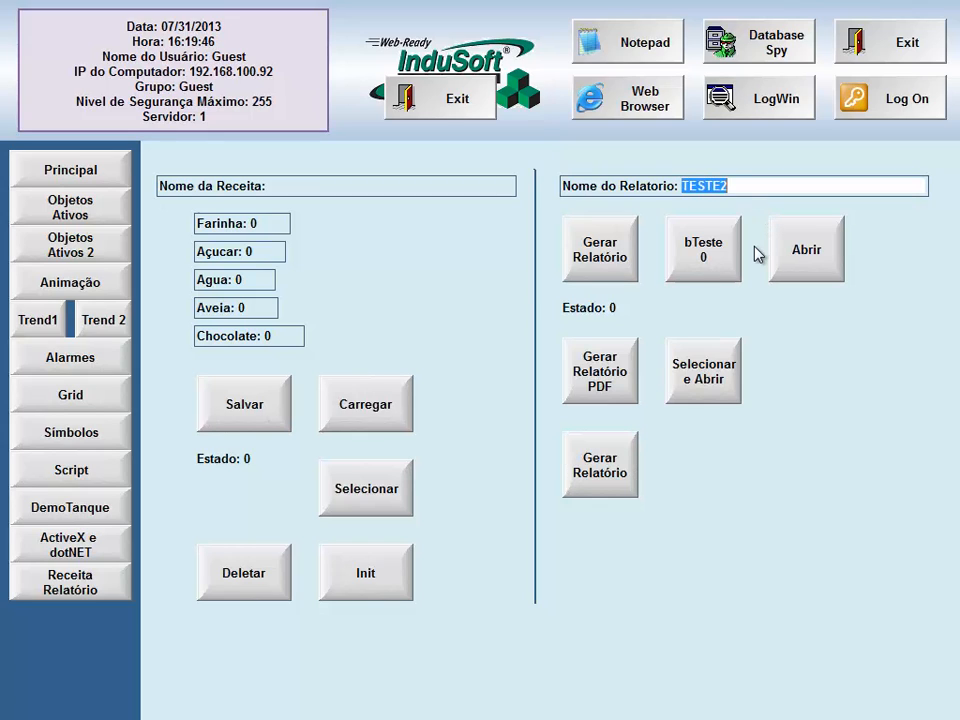
pyautogui.write('Rela')
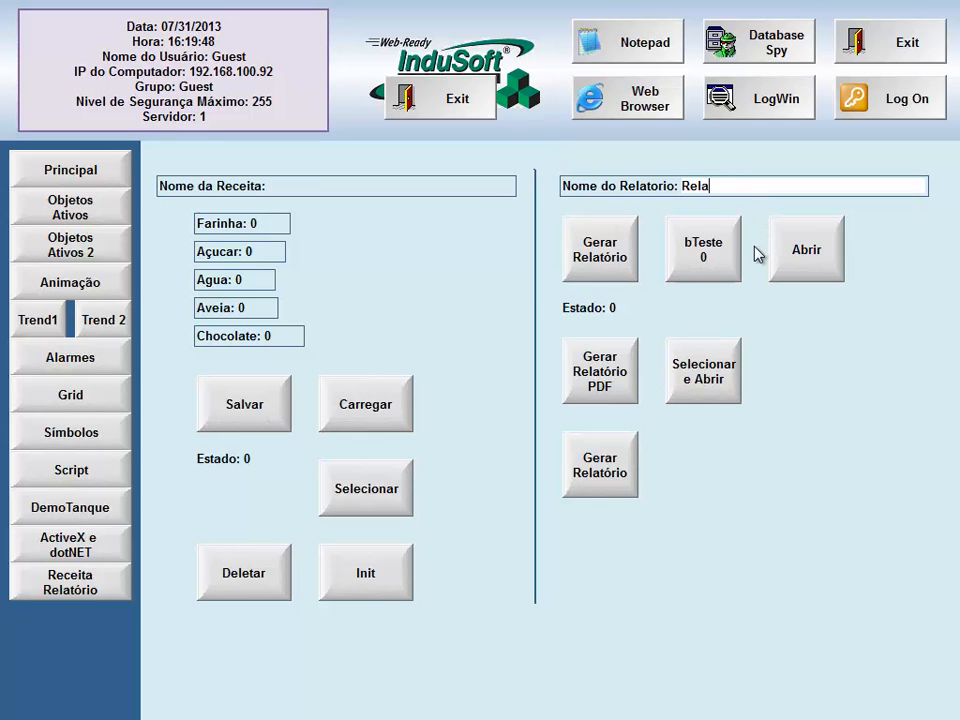
pyautogui.write('storio')
pyautogui.click(603, 468)
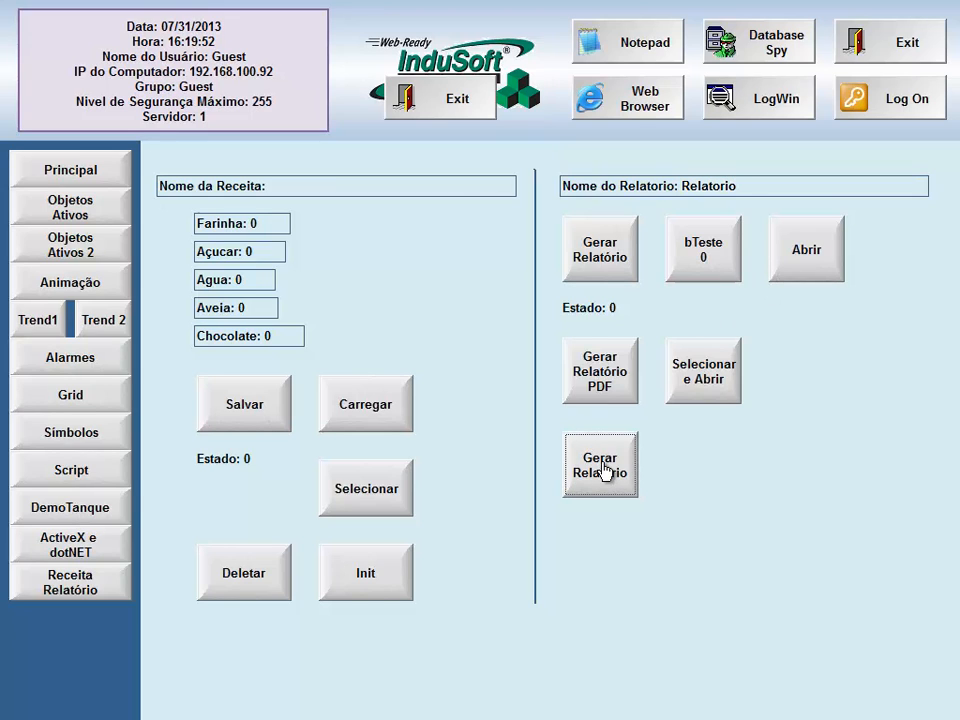
# Step: Switch to Windows Explorer, view the RELATORIO Rich Text Format file from the TreinamentoIWS folder in Word, and close it
pyautogui.hotkey('alt', 'Tab')
pyautogui.hotkey('alt', 'Tab')
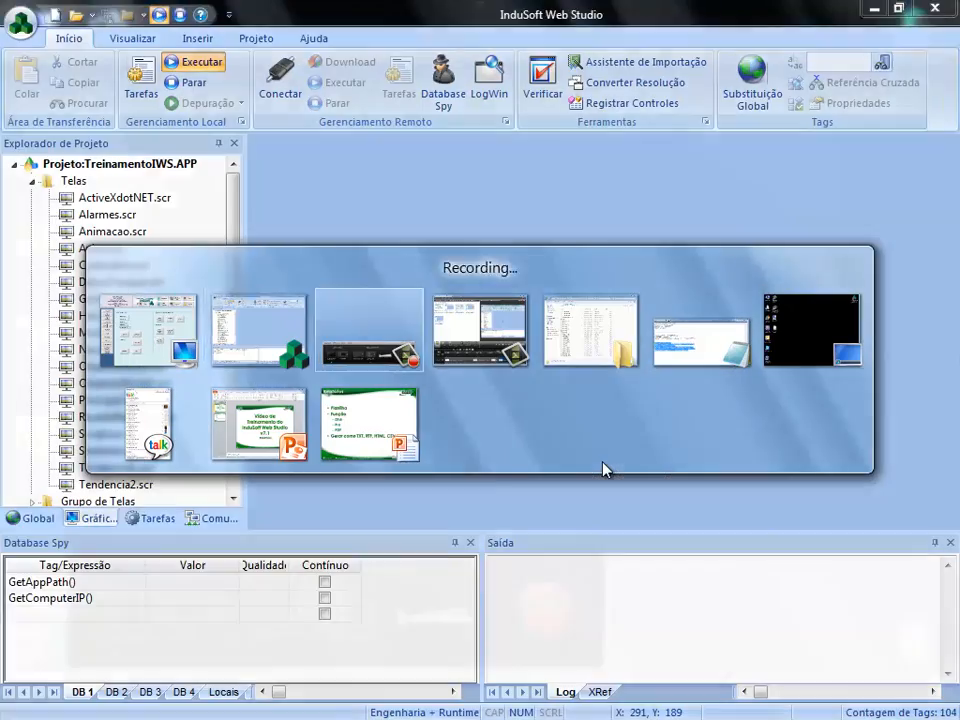
pyautogui.hotkey('alt', 'Tab')
pyautogui.hotkey('alt', 'Tab')
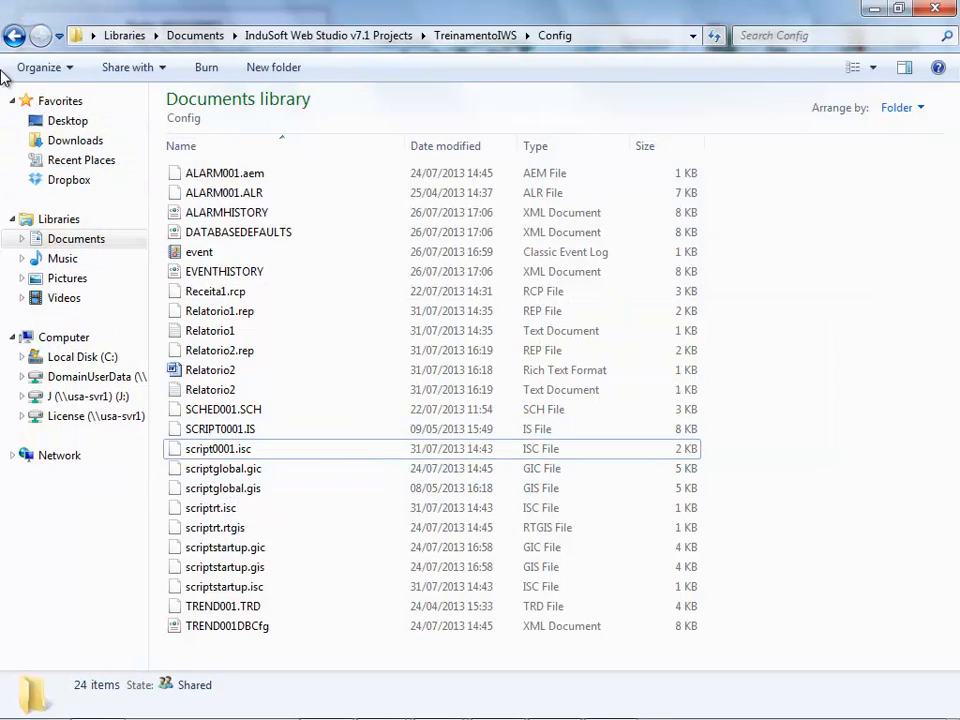
pyautogui.click(14, 38)
pyautogui.click(296, 532)
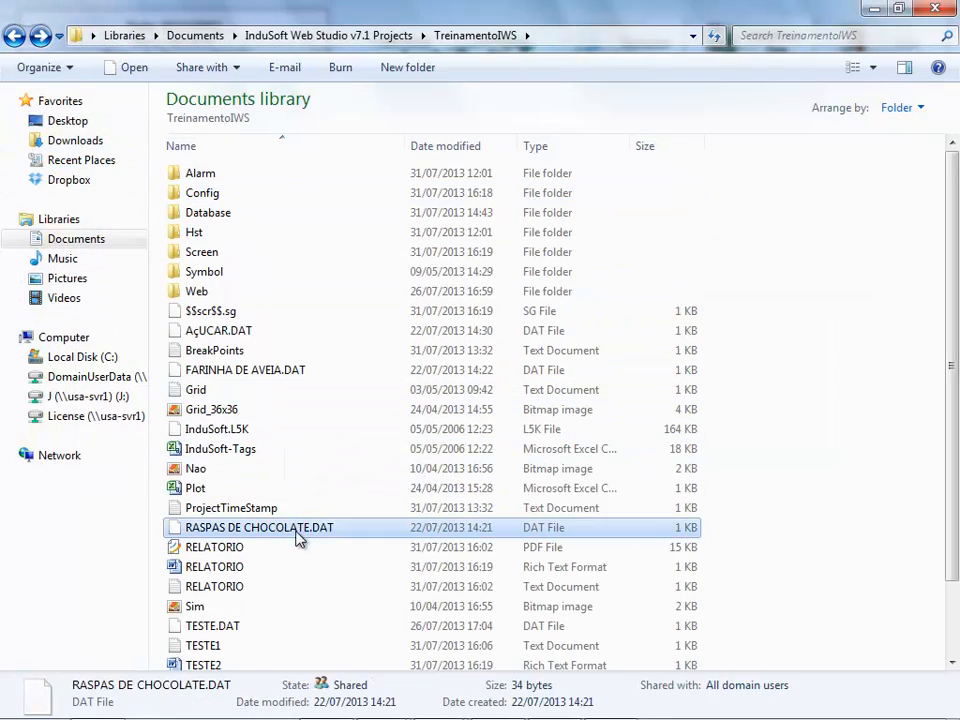
pyautogui.doubleClick(281, 567)
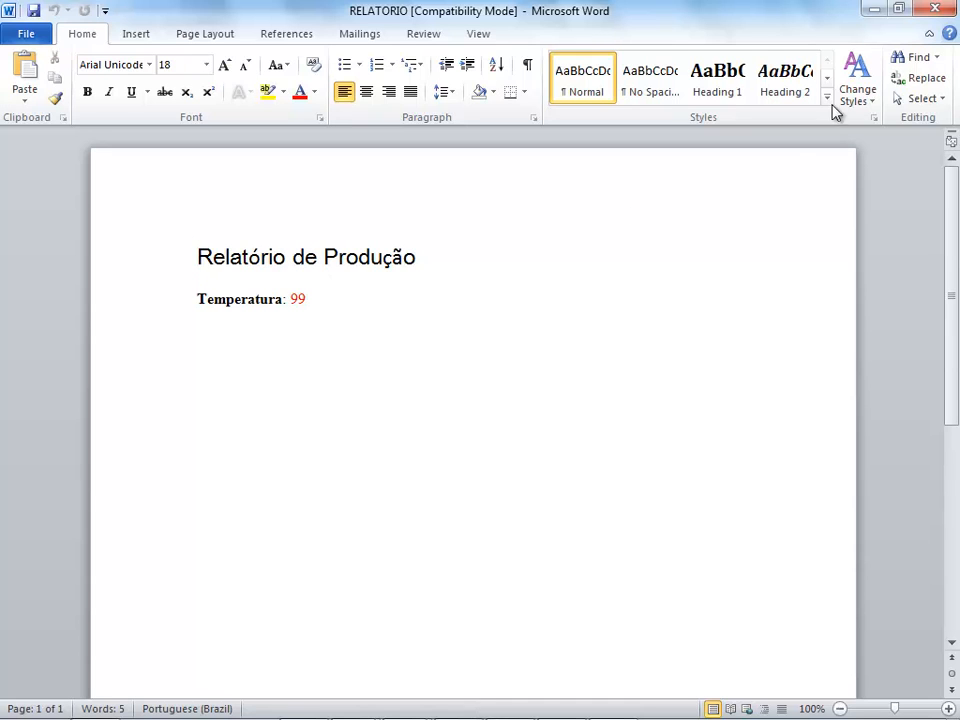
pyautogui.click(928, 15)
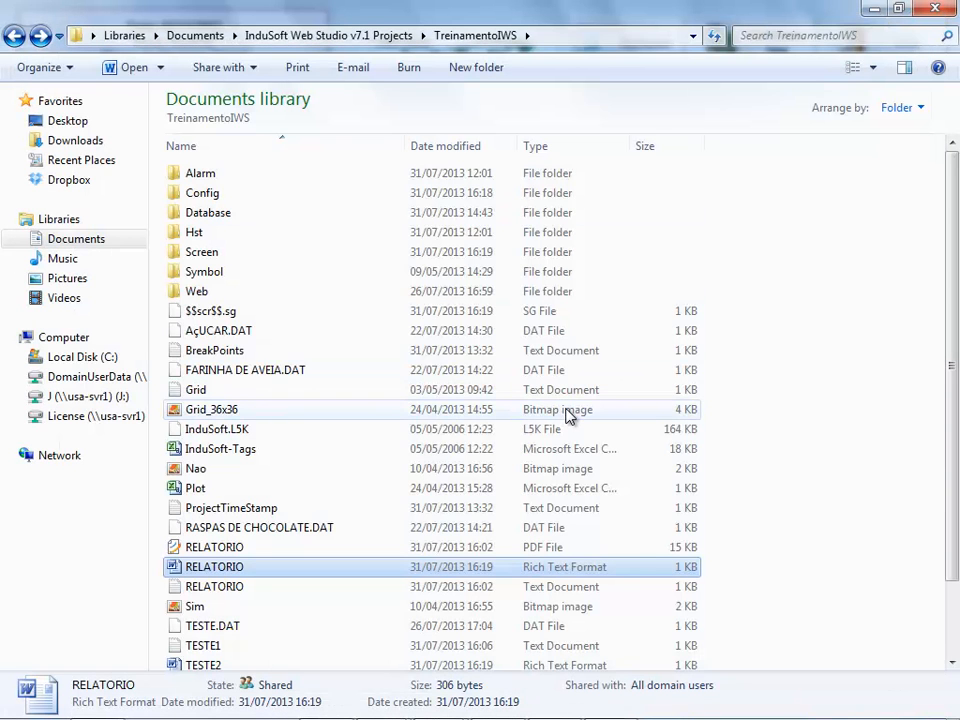
# Step: Back in InduSoft Web Studio, change the new report button's caption on the ReceitaRelatorio screen to "Gerar Relatório RTF"
pyautogui.hotkey('alt', 'Tab')
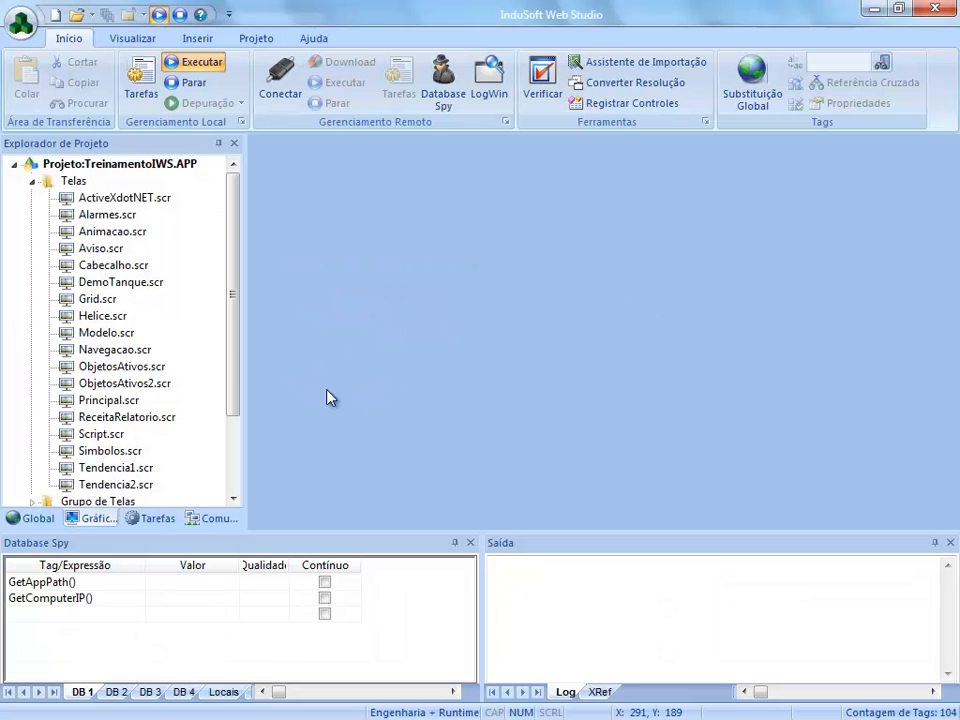
pyautogui.doubleClick(132, 417)
pyautogui.doubleClick(706, 492)
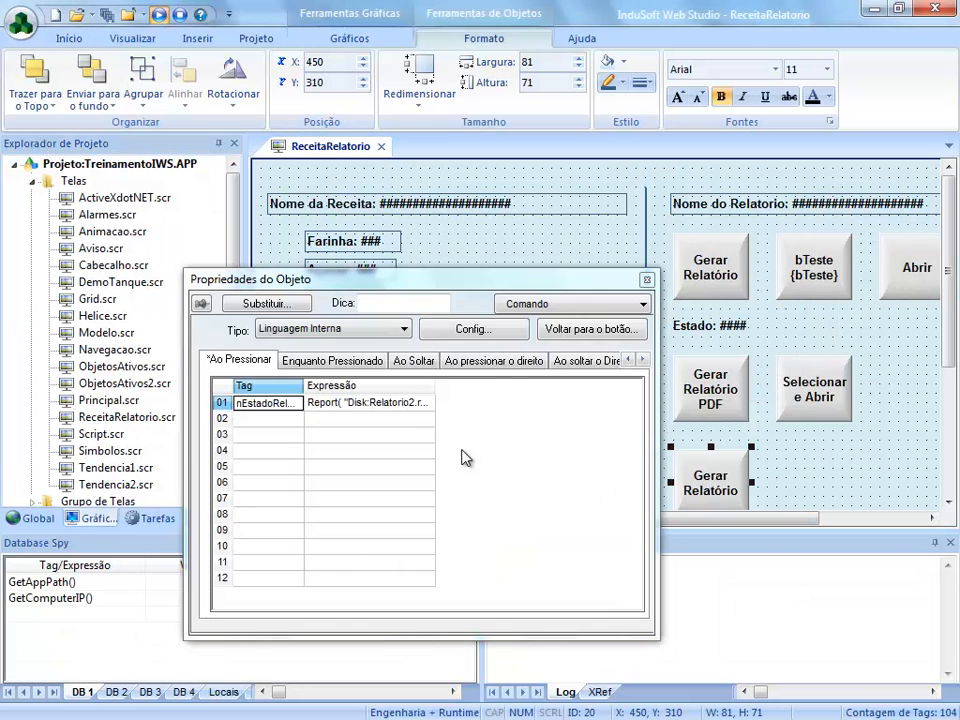
pyautogui.click(559, 333)
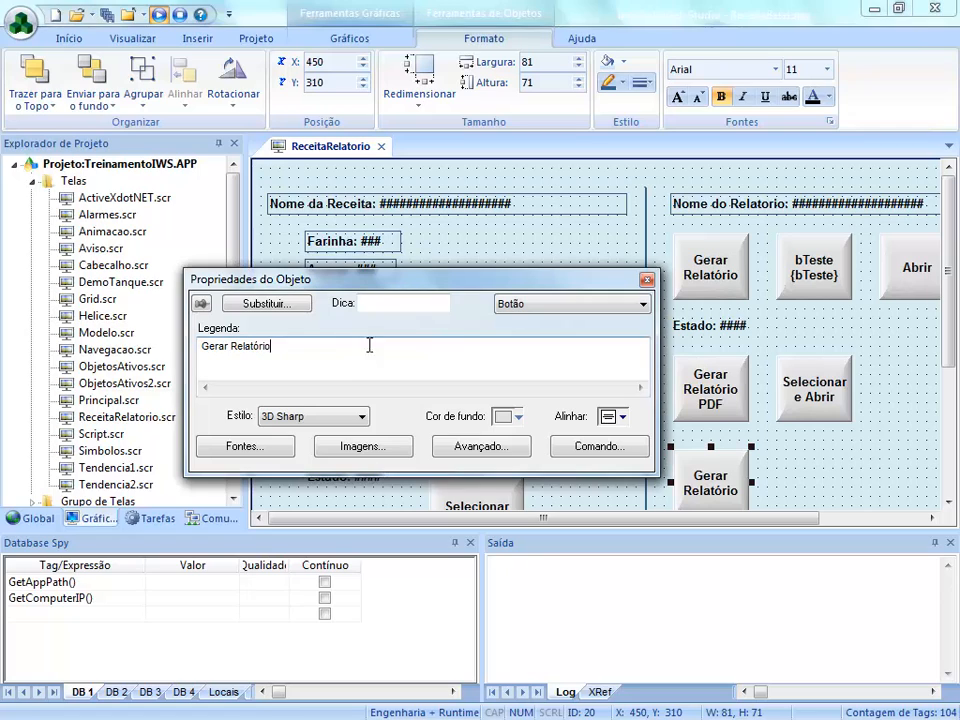
pyautogui.write('RTF')
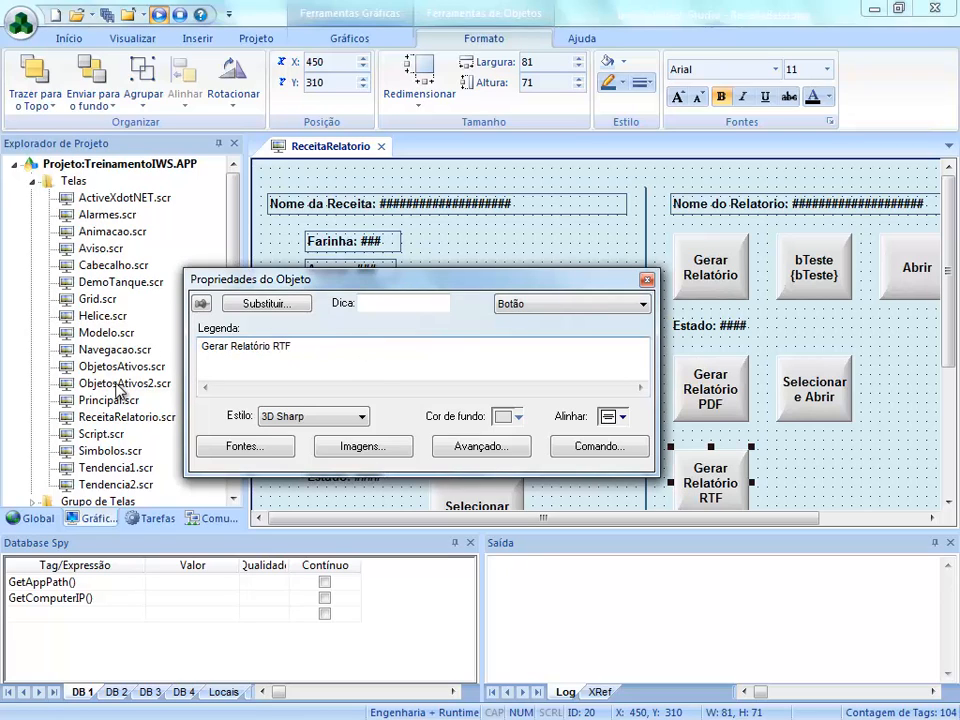
# Step: Close the button's properties, then save and close the ReceitaRelatorio screen
pyautogui.click(795, 484)
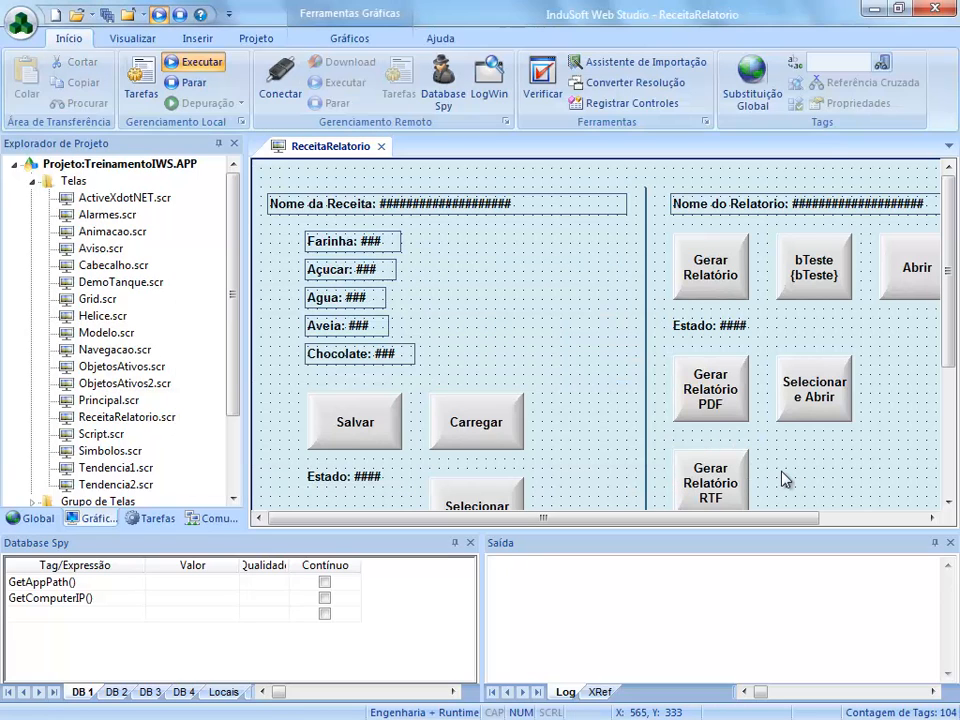
pyautogui.click(382, 147)
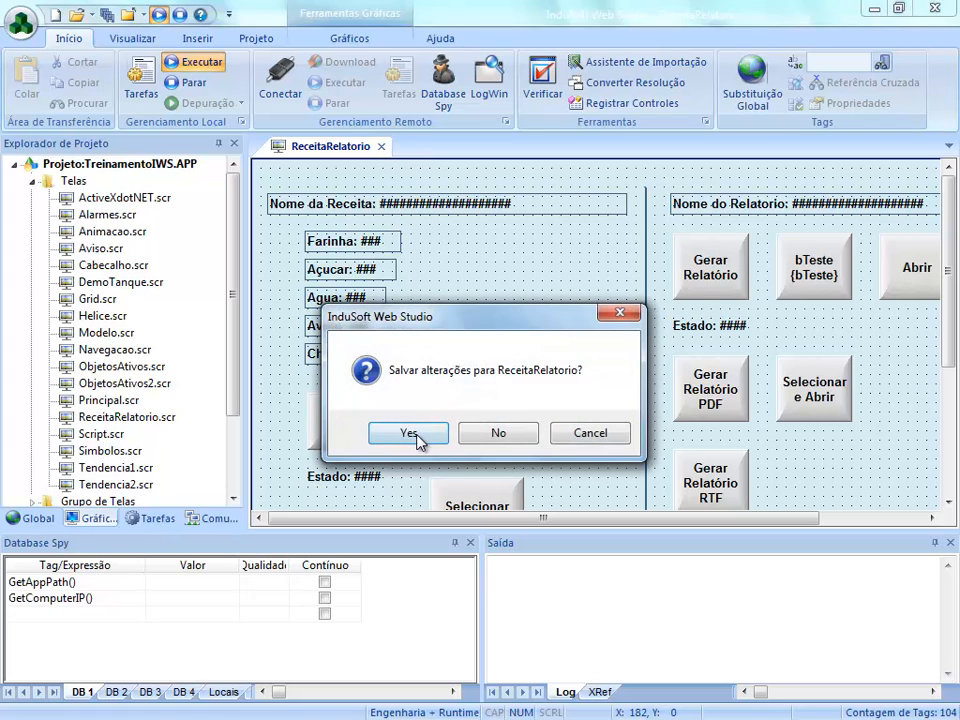
pyautogui.click(419, 436)
# Step: Open the recent project PCDemo, agreeing to stop the running project
pyautogui.click(21, 19)
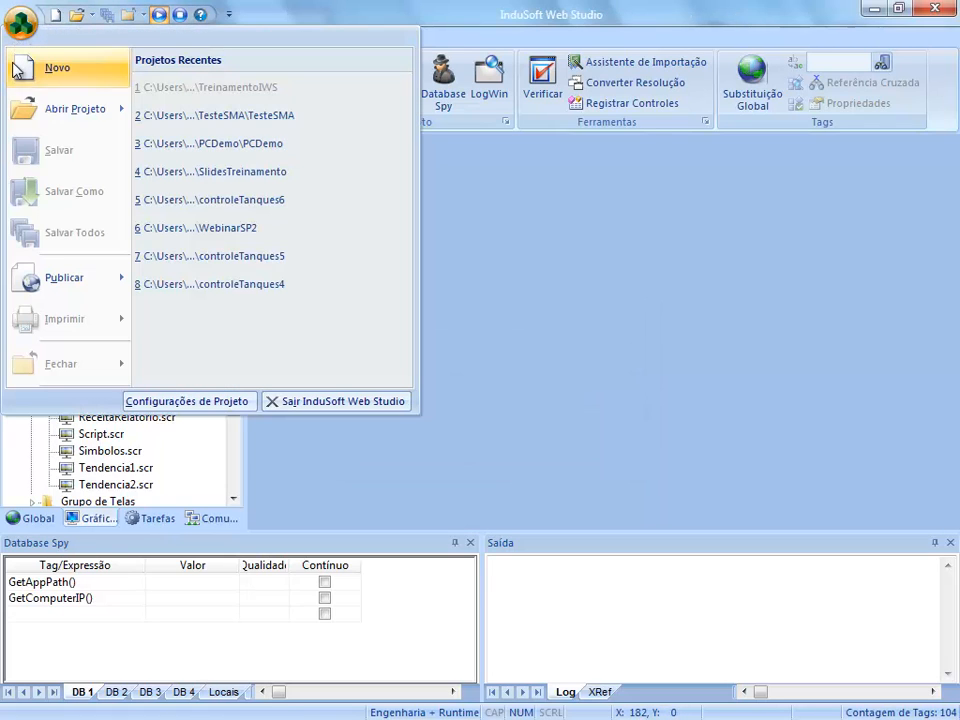
pyautogui.click(250, 145)
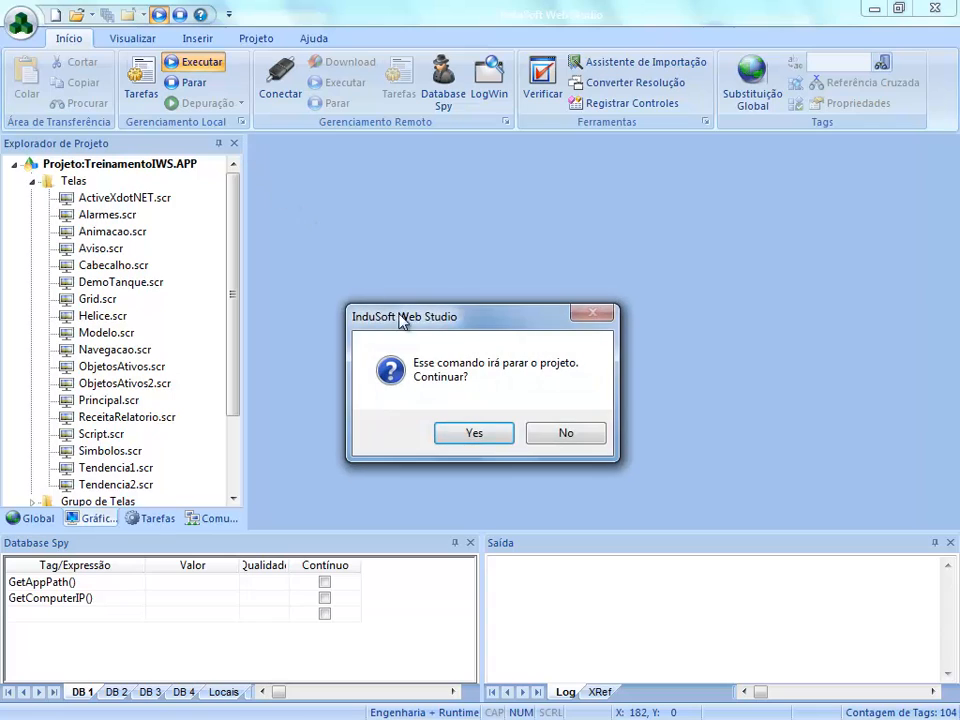
pyautogui.click(476, 434)
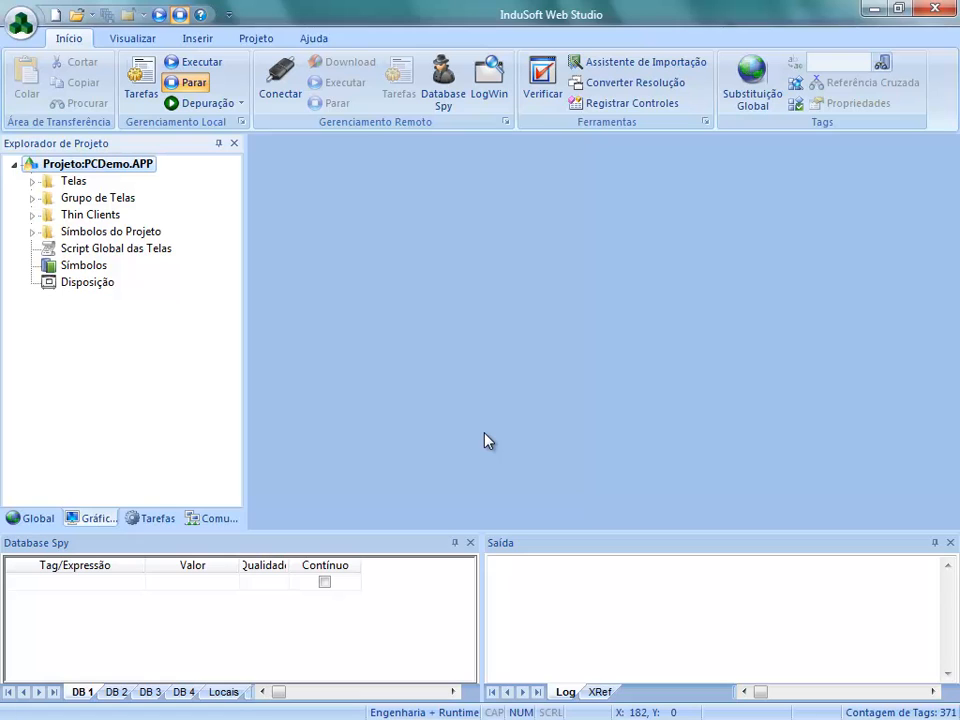
# Step: View the ReportTXT report among the PCDemo project's report tasks, then close it
pyautogui.click(145, 520)
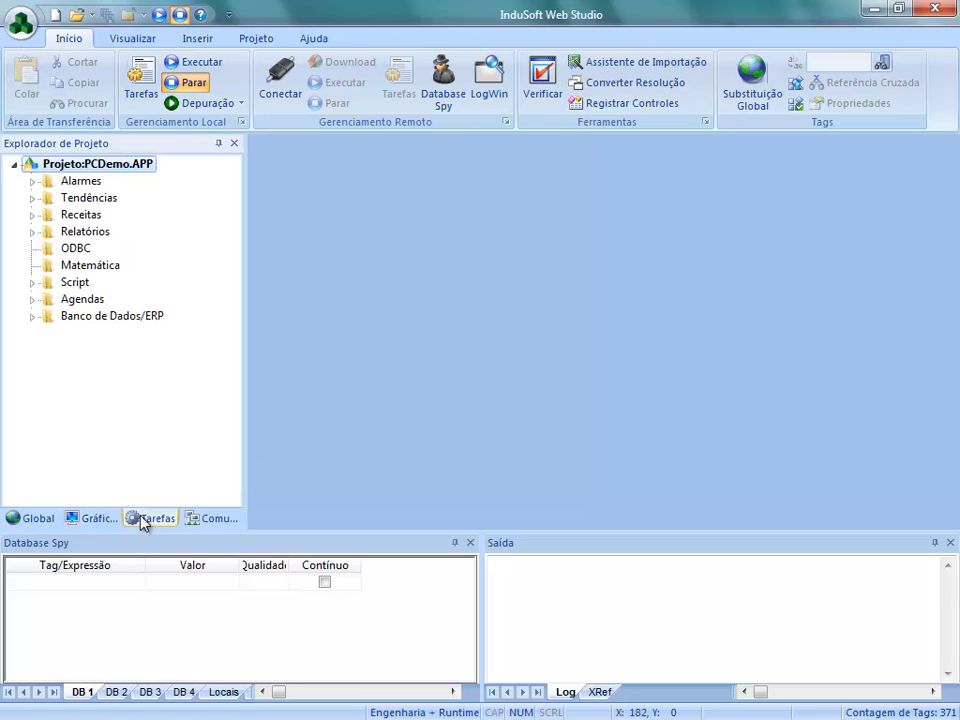
pyautogui.click(33, 232)
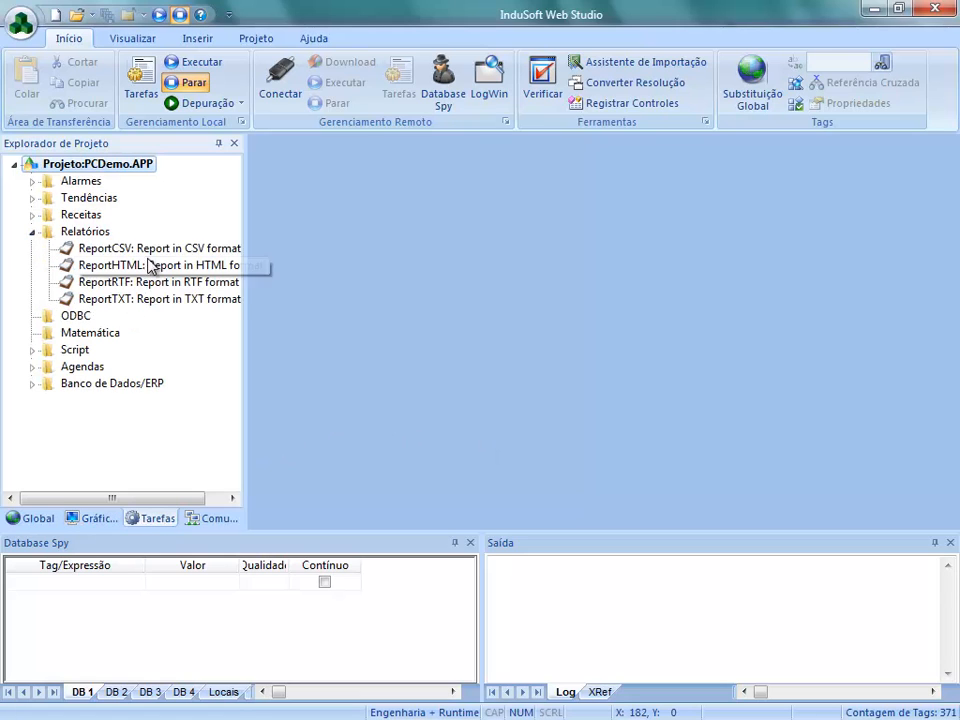
pyautogui.doubleClick(141, 299)
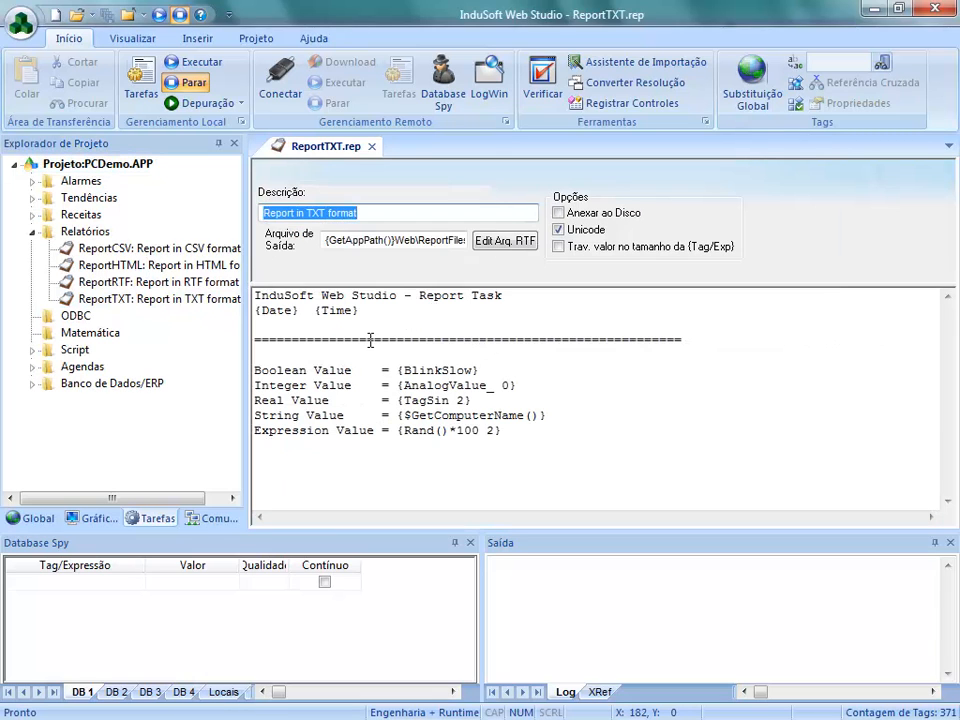
pyautogui.click(371, 146)
# Step: Open the ReportRTF report, view its formatted layout in the RTF editor, and close both
pyautogui.doubleClick(180, 282)
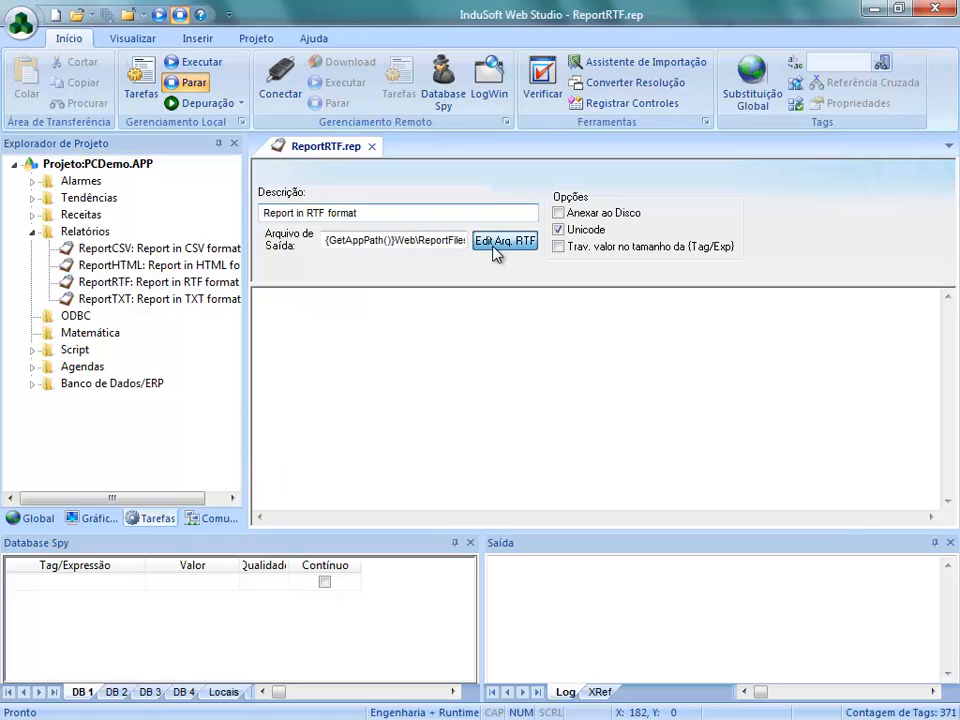
pyautogui.click(500, 242)
pyautogui.click(491, 260)
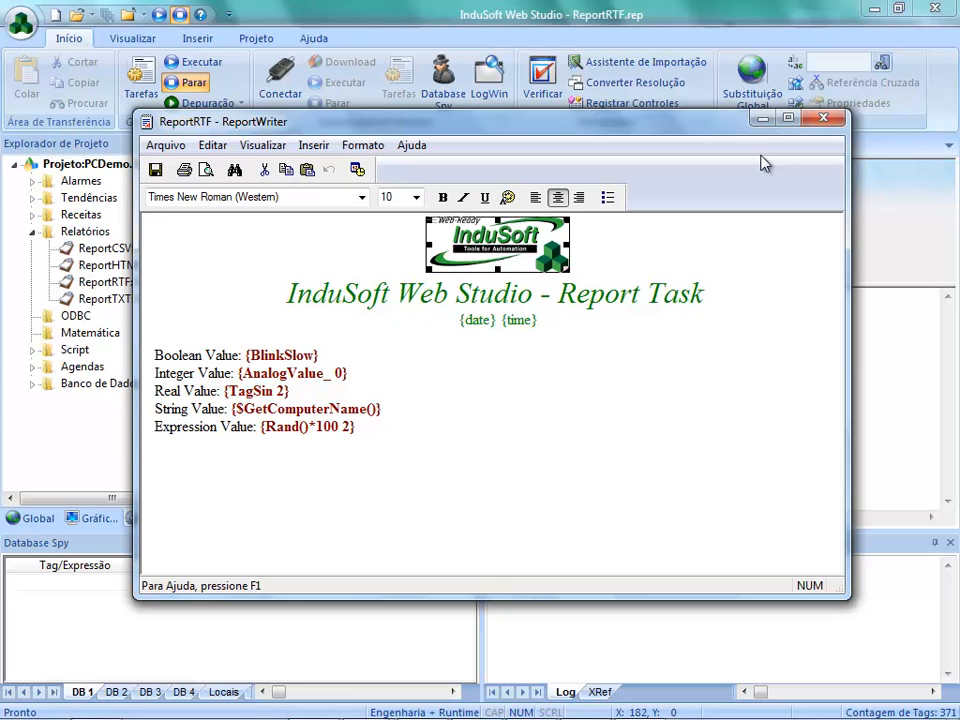
pyautogui.click(822, 118)
pyautogui.click(371, 147)
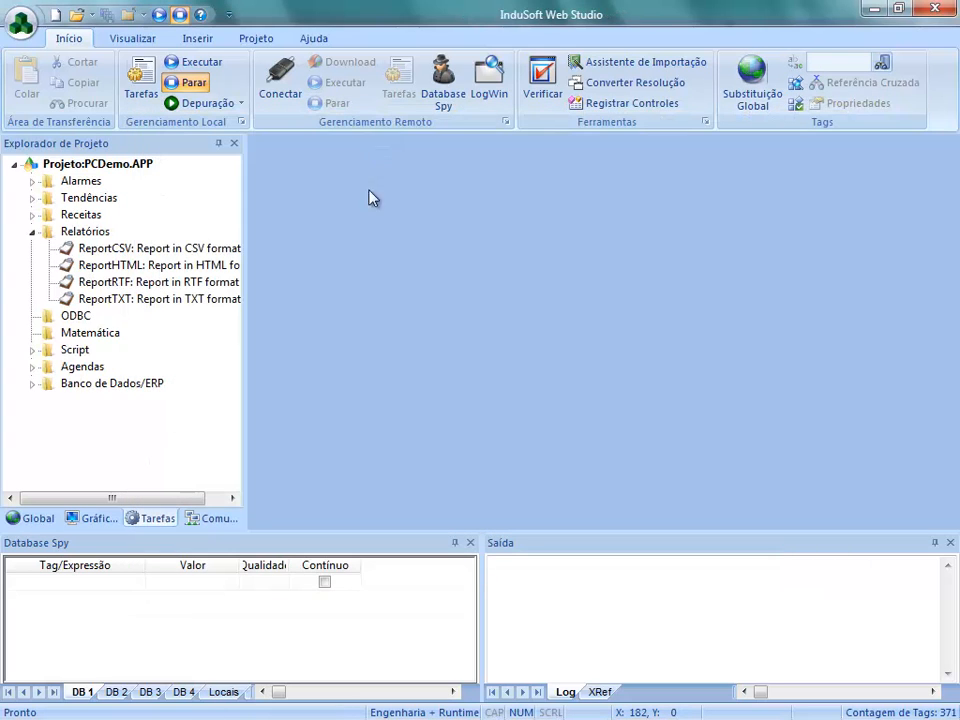
# Step: Open the ReportHTML report and examine its paragraph alignment, logo image and font tags
pyautogui.doubleClick(208, 265)
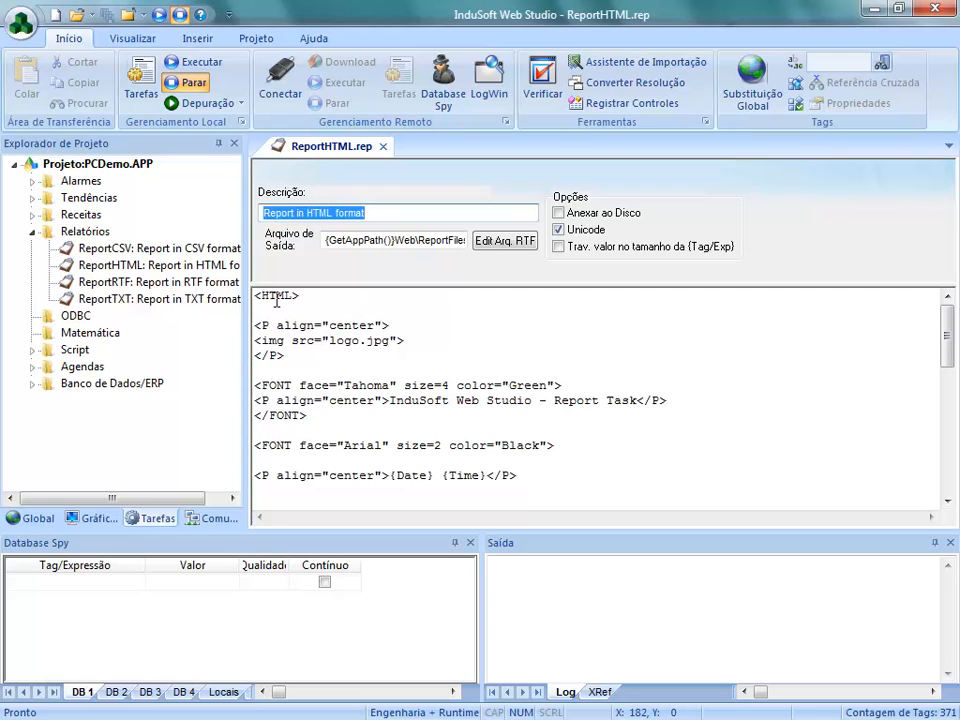
pyautogui.moveTo(257, 296); pyautogui.dragTo(317, 327)
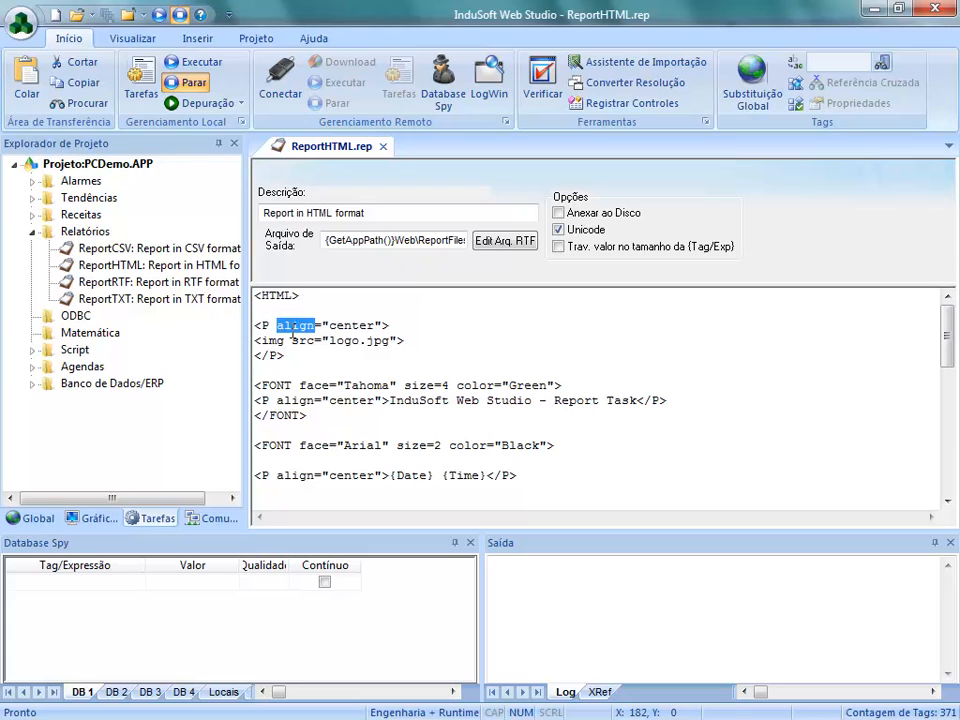
pyautogui.moveTo(260, 341); pyautogui.dragTo(283, 341)
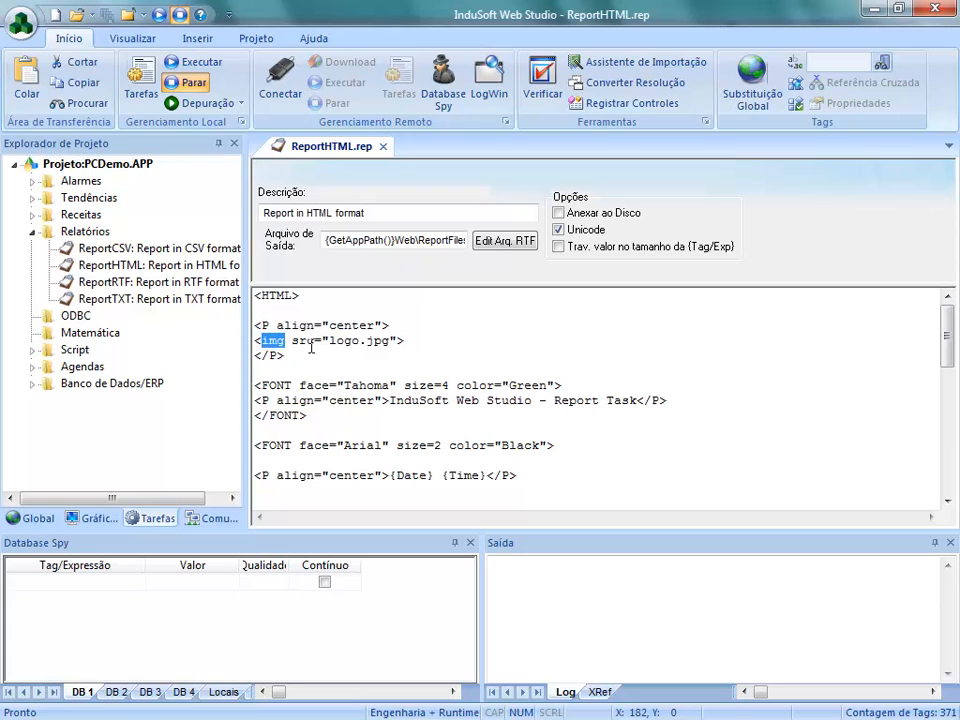
pyautogui.click(267, 385)
pyautogui.doubleClick(267, 385)
pyautogui.click(344, 388)
pyautogui.scroll(-2, 347, 421)
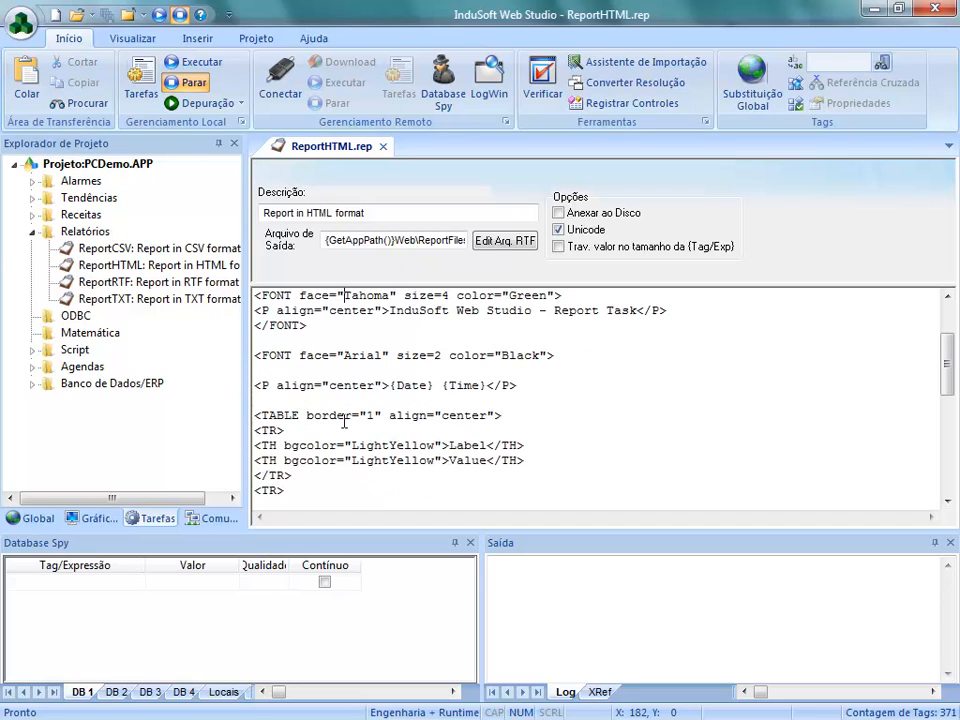
# Step: Examine the HTML report's table markup, from the border and header cells down to the closing table tag
pyautogui.scroll(-1, 351, 420)
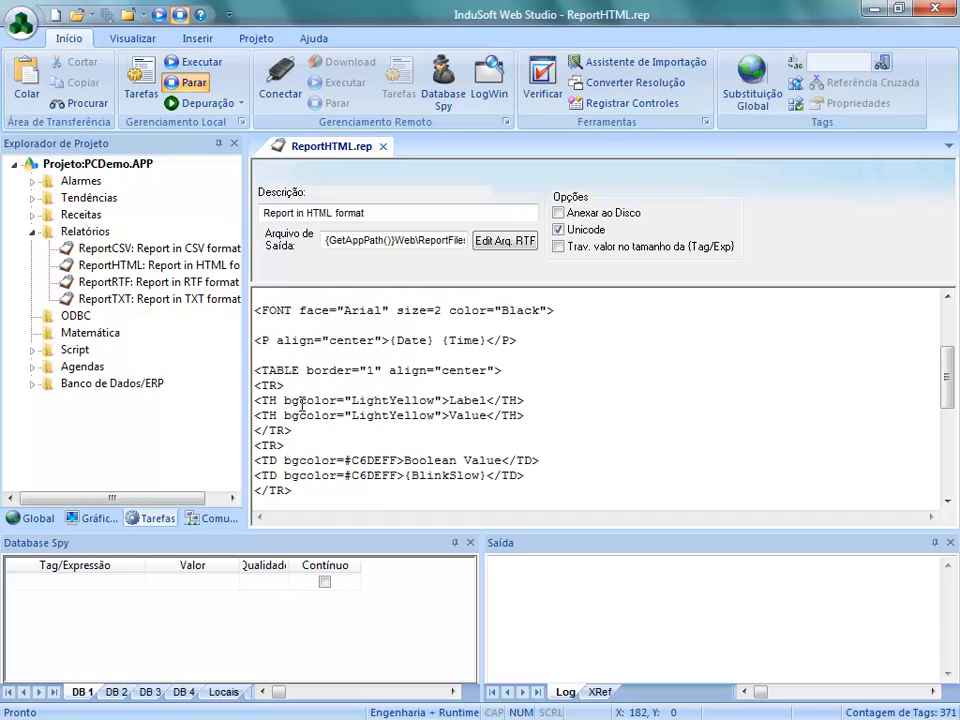
pyautogui.moveTo(302, 400); pyautogui.dragTo(352, 372)
pyautogui.click(335, 399)
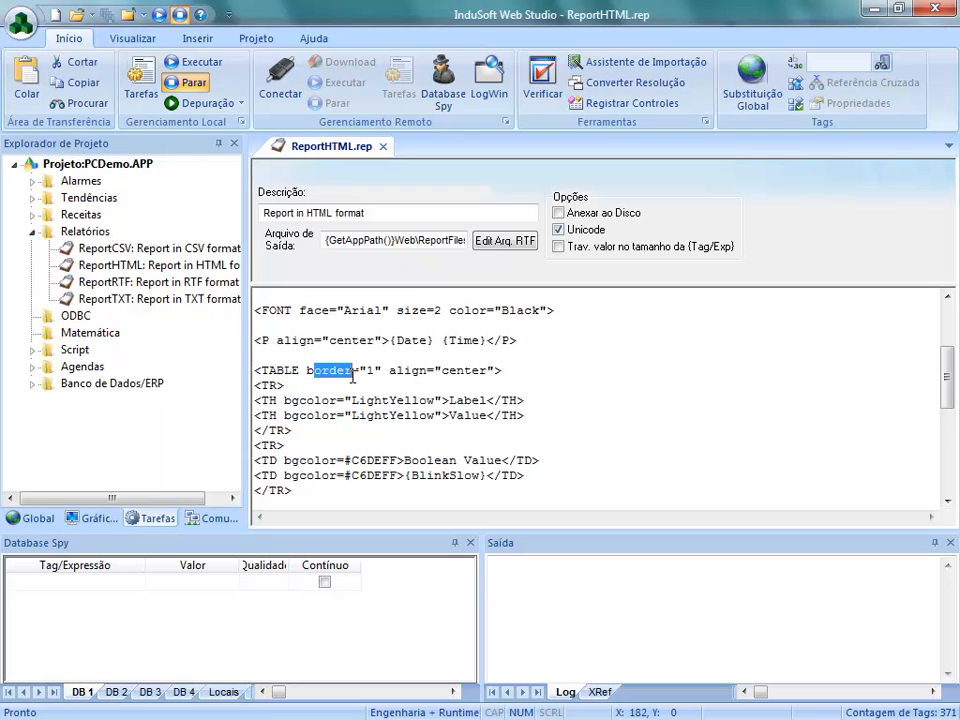
pyautogui.scroll(-4, 373, 400)
pyautogui.scroll(-2, 375, 400)
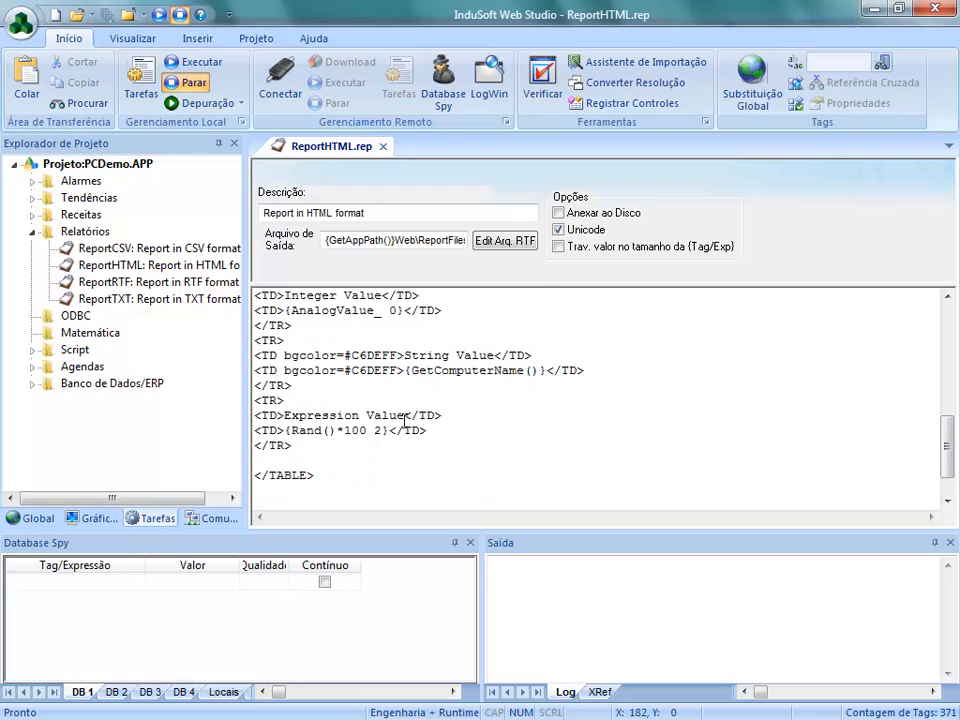
# Step: Examine the GetComputerName(), BlinkSlow and AnalogValue_ expressions in the HTML table cells, then close the report
pyautogui.scroll(3, 377, 408)
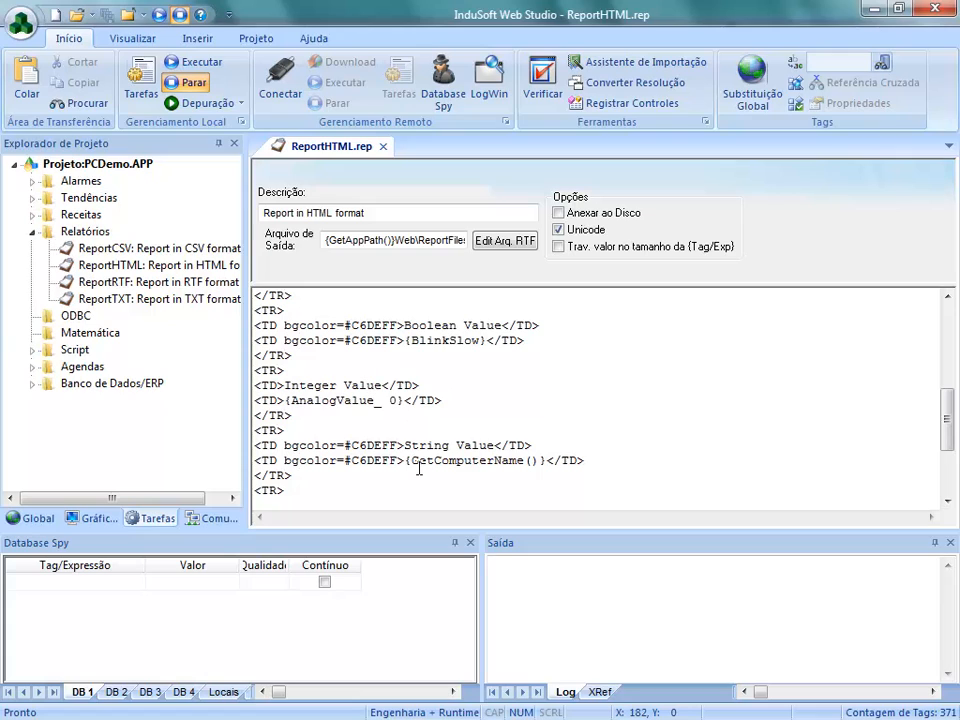
pyautogui.moveTo(409, 462); pyautogui.dragTo(537, 468)
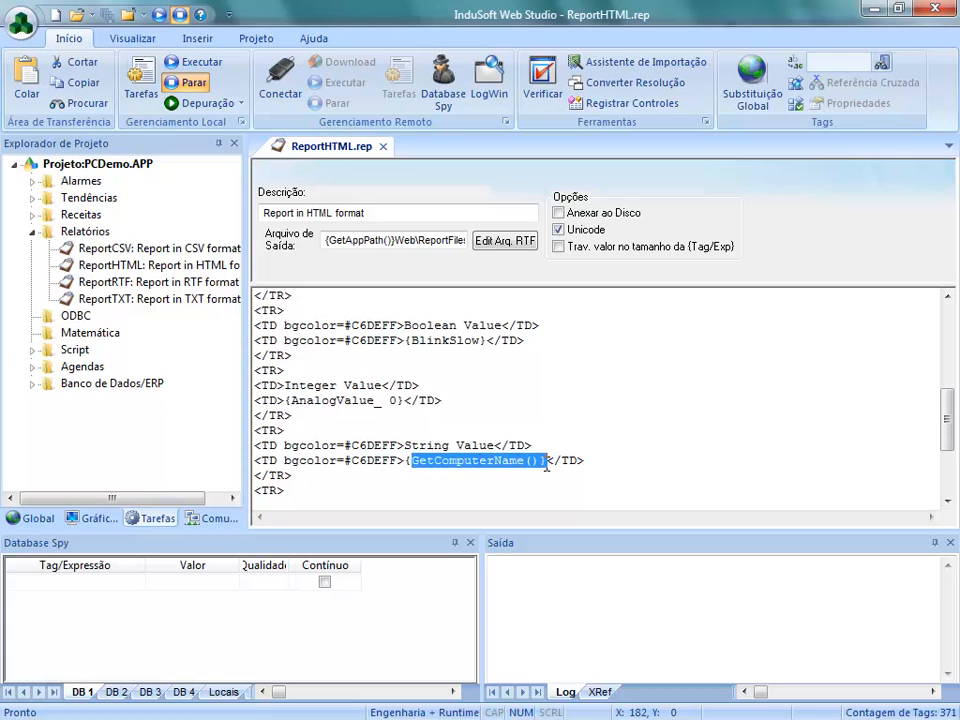
pyautogui.click(446, 347)
pyautogui.moveTo(407, 347); pyautogui.dragTo(436, 347)
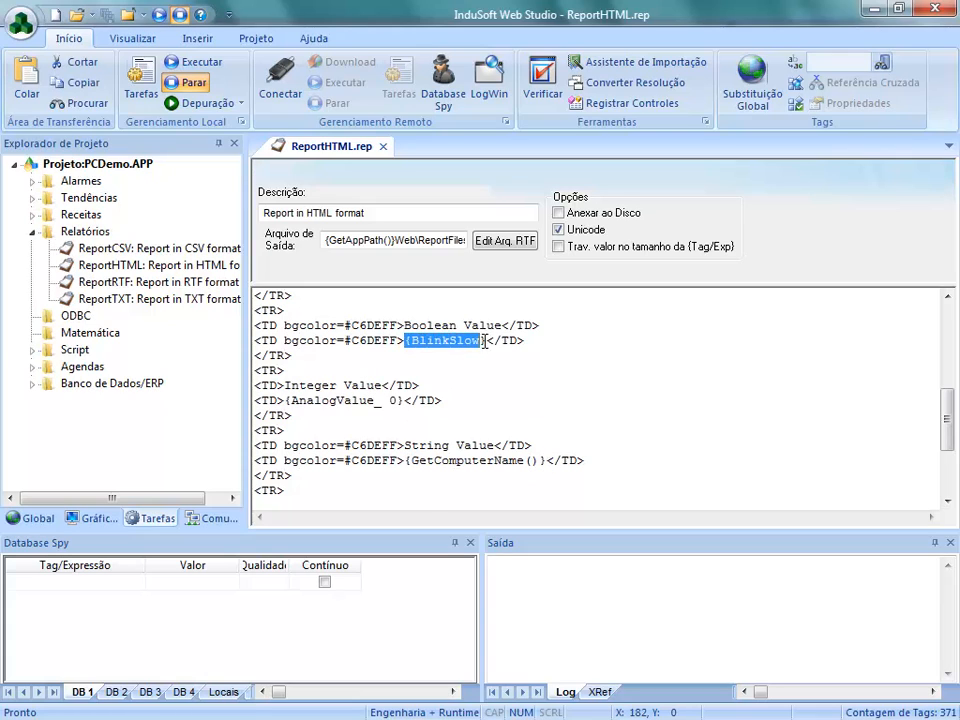
pyautogui.click(403, 400)
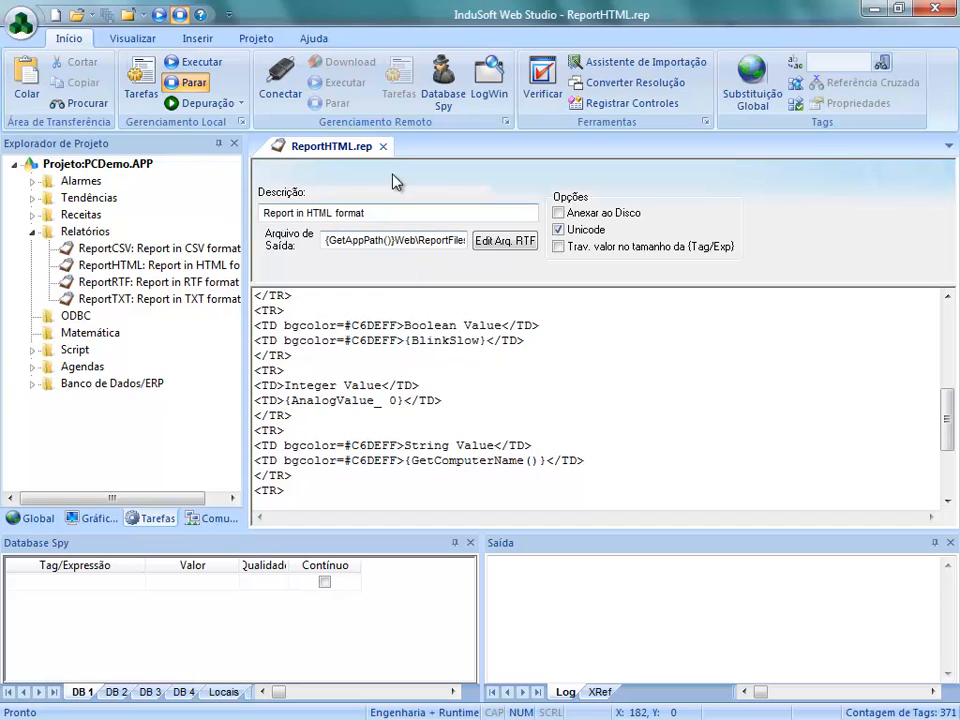
pyautogui.click(383, 147)
# Step: Open the ReportCSV report, examine the commas separating its labels from the tag values, and close it
pyautogui.doubleClick(184, 249)
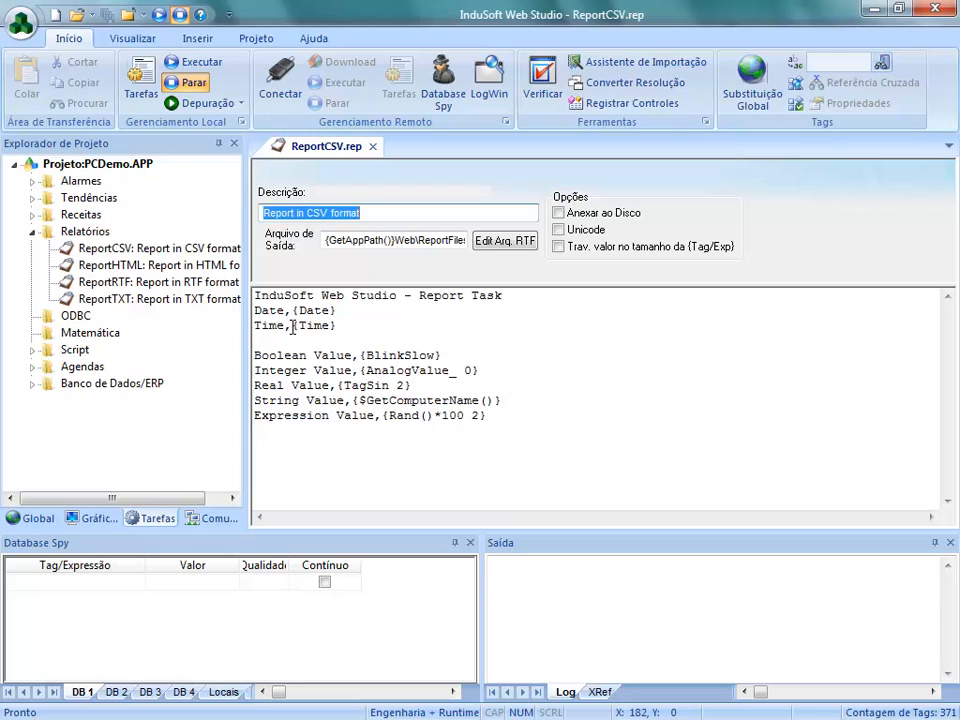
pyautogui.doubleClick(288, 326)
pyautogui.moveTo(294, 312); pyautogui.dragTo(286, 311)
pyautogui.click(309, 349)
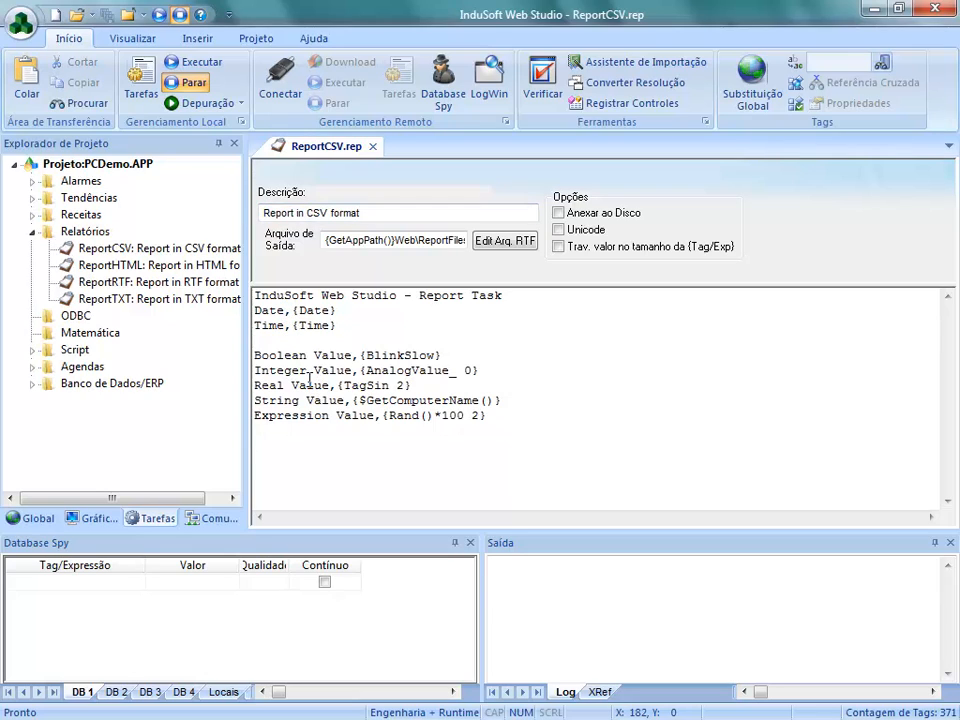
pyautogui.click(373, 147)
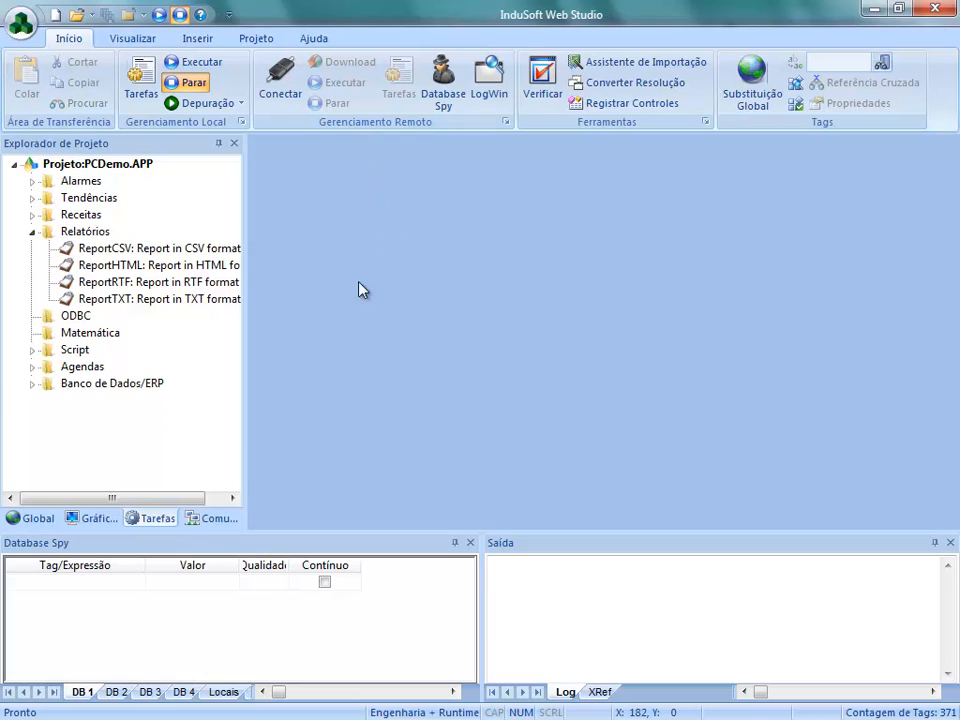
# Step: Open the Reports.scr screen from the PCDemo project's screens
pyautogui.click(88, 518)
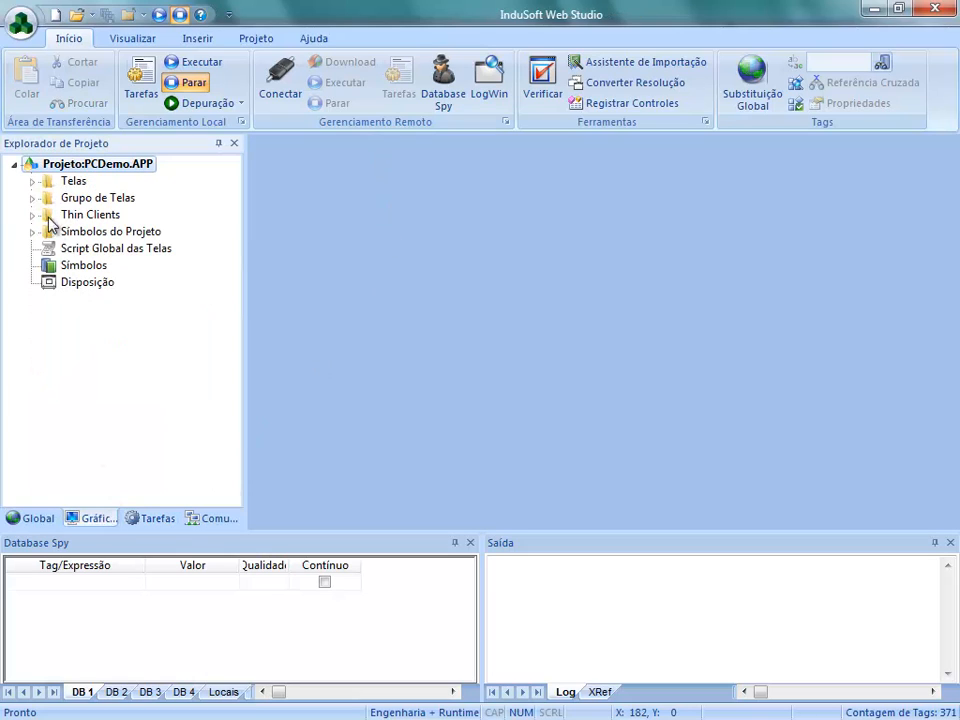
pyautogui.click(34, 185)
pyautogui.scroll(-5, 128, 353)
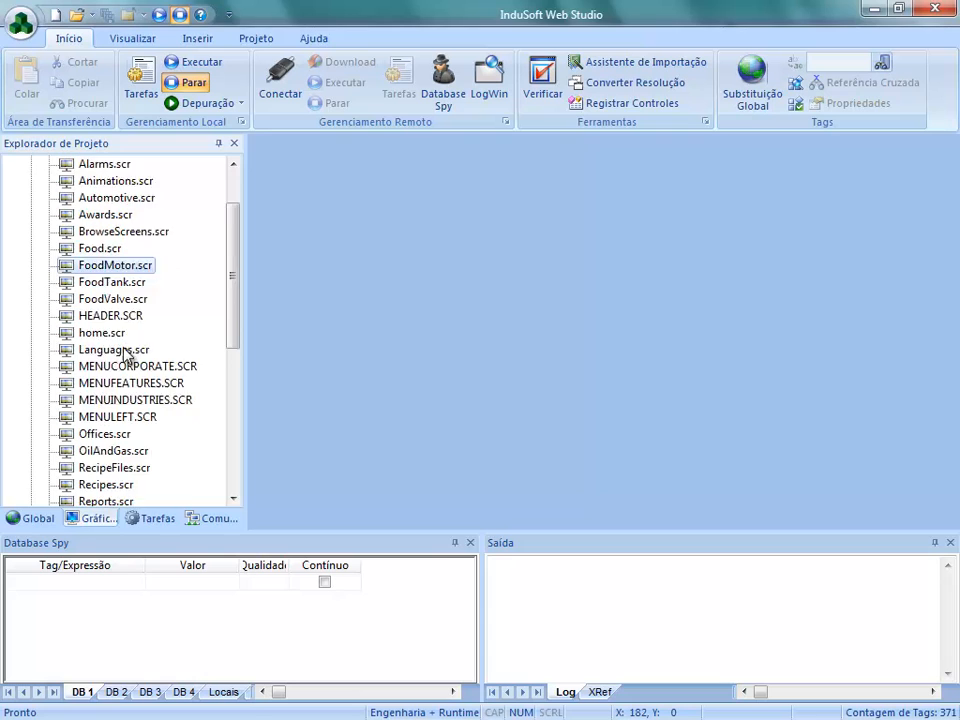
pyautogui.scroll(-1, 133, 372)
pyautogui.doubleClick(112, 301)
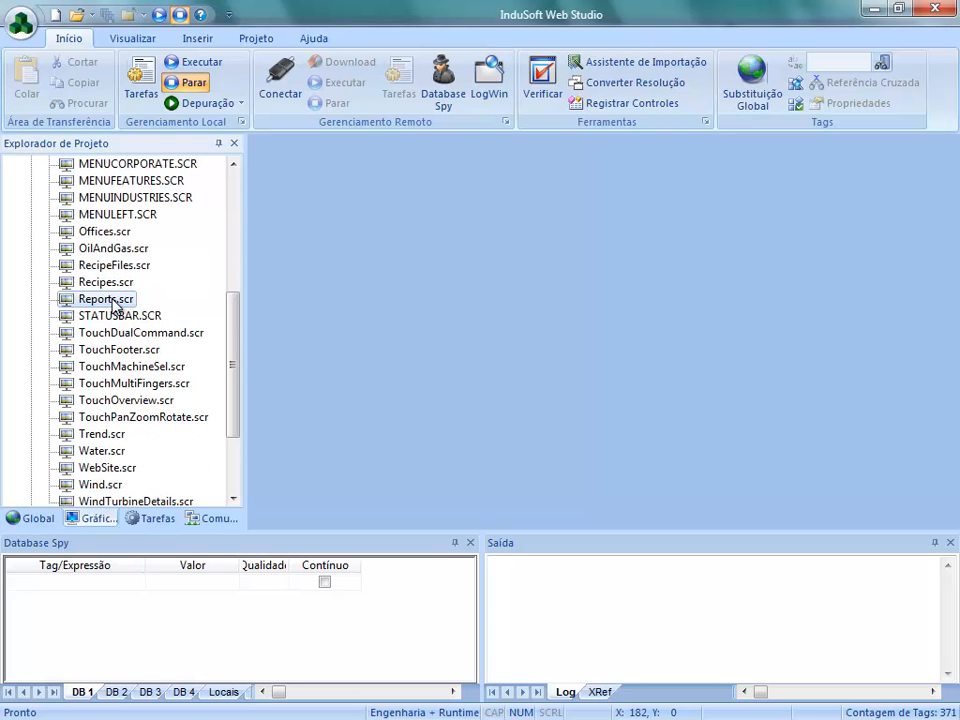
# Step: Inspect the command scripts of the TXT and RTF reports' Save buttons, then close the properties
pyautogui.click(484, 332)
pyautogui.doubleClick(484, 332)
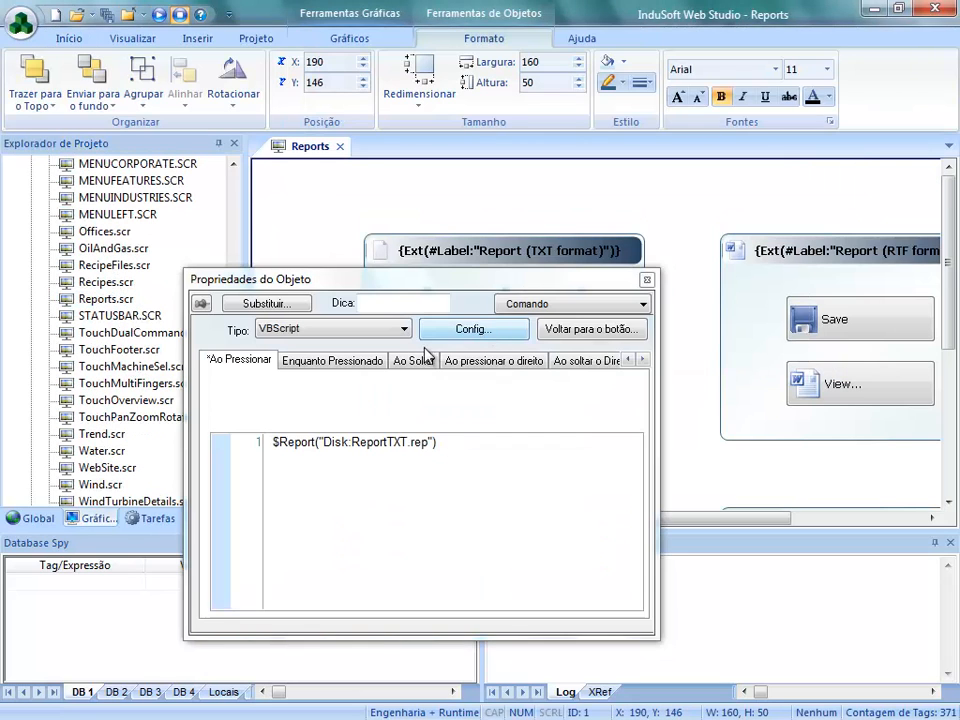
pyautogui.click(829, 330)
pyautogui.click(695, 414)
# Step: Inspect the command scripts of the HTML and CSV reports' Save buttons, then close the properties
pyautogui.scroll(-5, 690, 415)
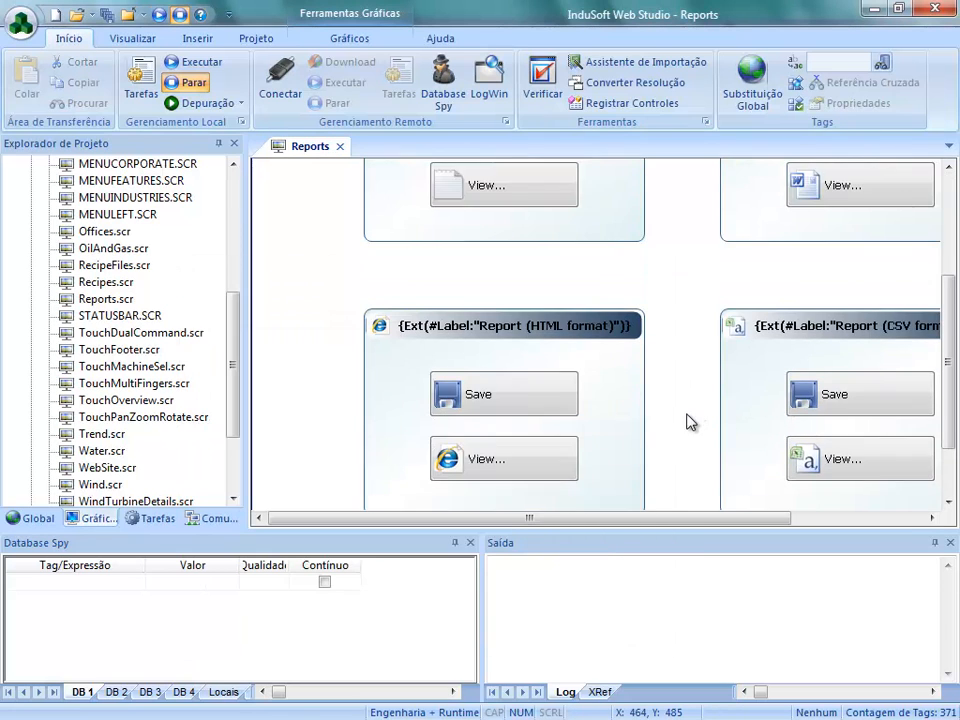
pyautogui.click(534, 323)
pyautogui.doubleClick(537, 330)
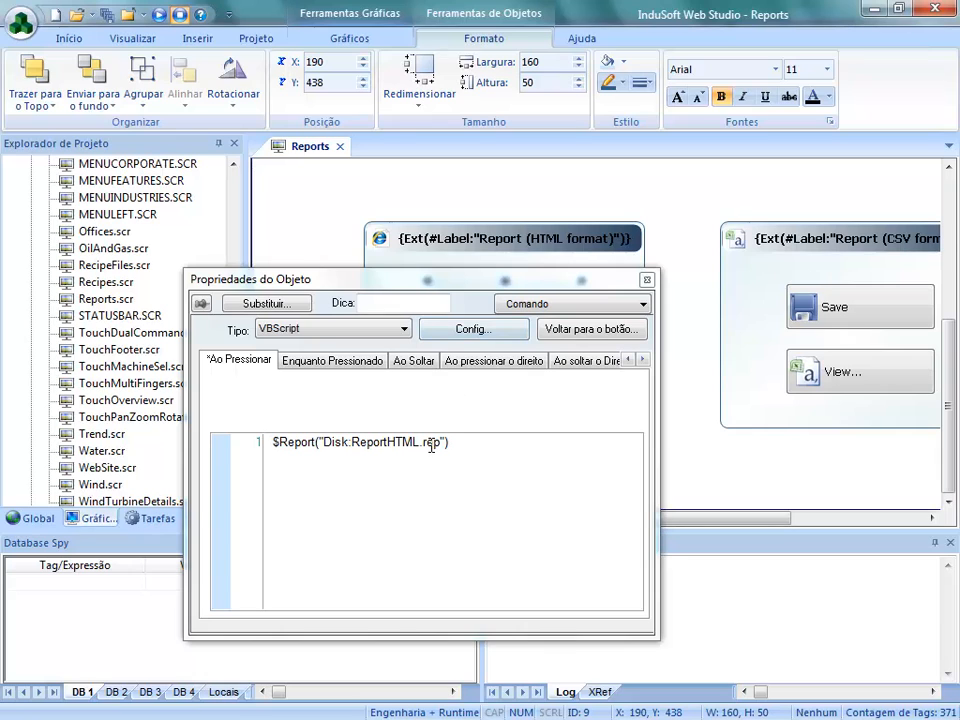
pyautogui.click(815, 322)
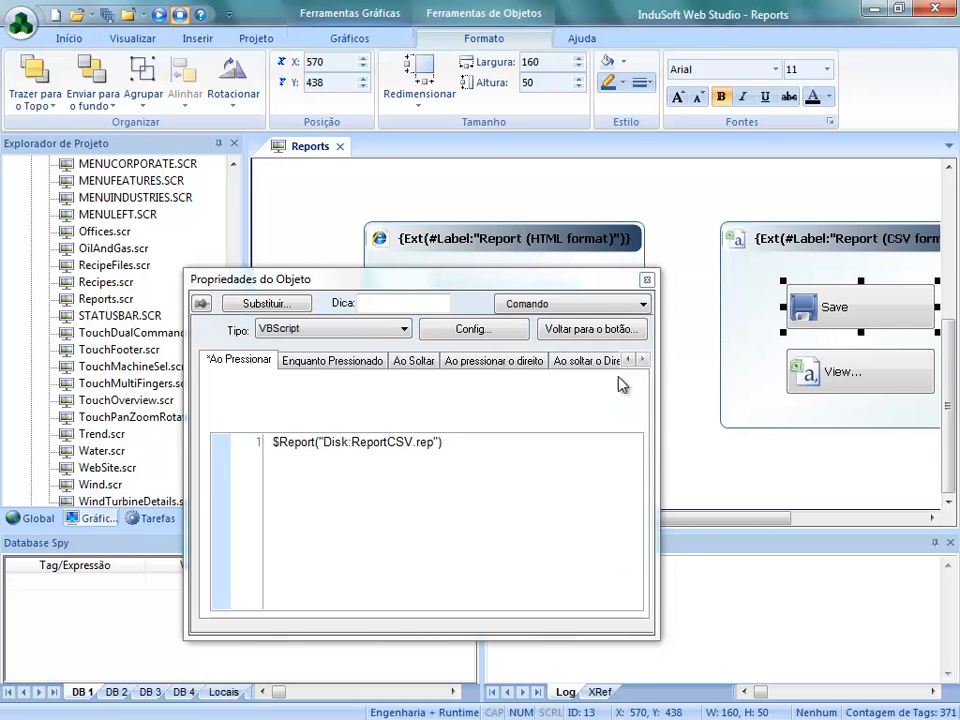
pyautogui.click(697, 377)
# Step: Inspect the hyperlink URL of the TXT report's View button, then close its properties
pyautogui.scroll(3, 688, 381)
pyautogui.click(570, 397)
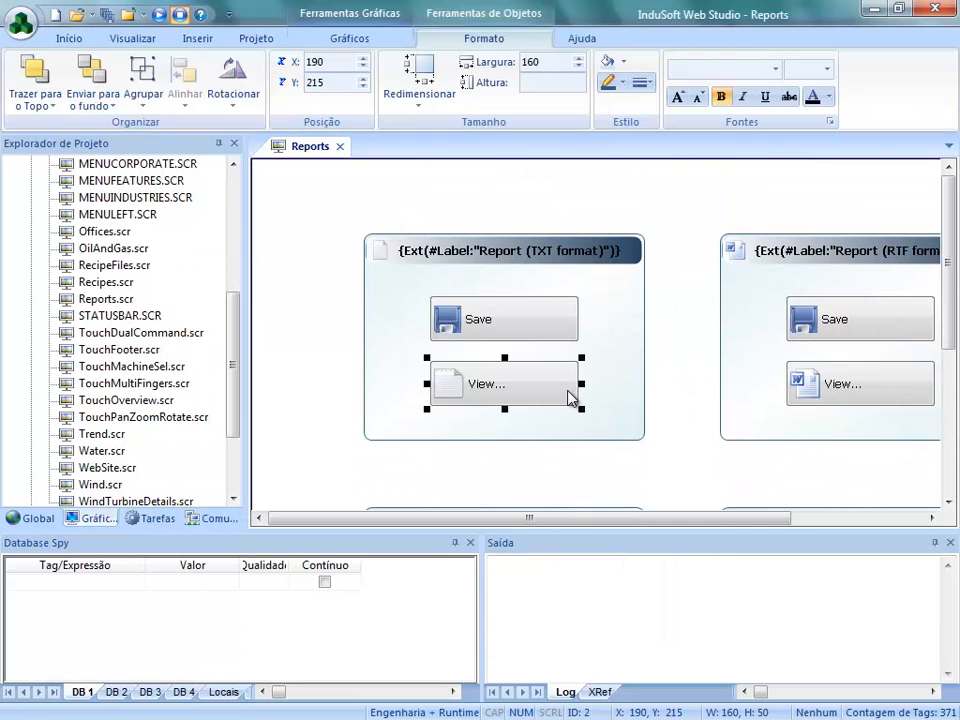
pyautogui.doubleClick(570, 397)
pyautogui.moveTo(499, 283); pyautogui.dragTo(605, 450)
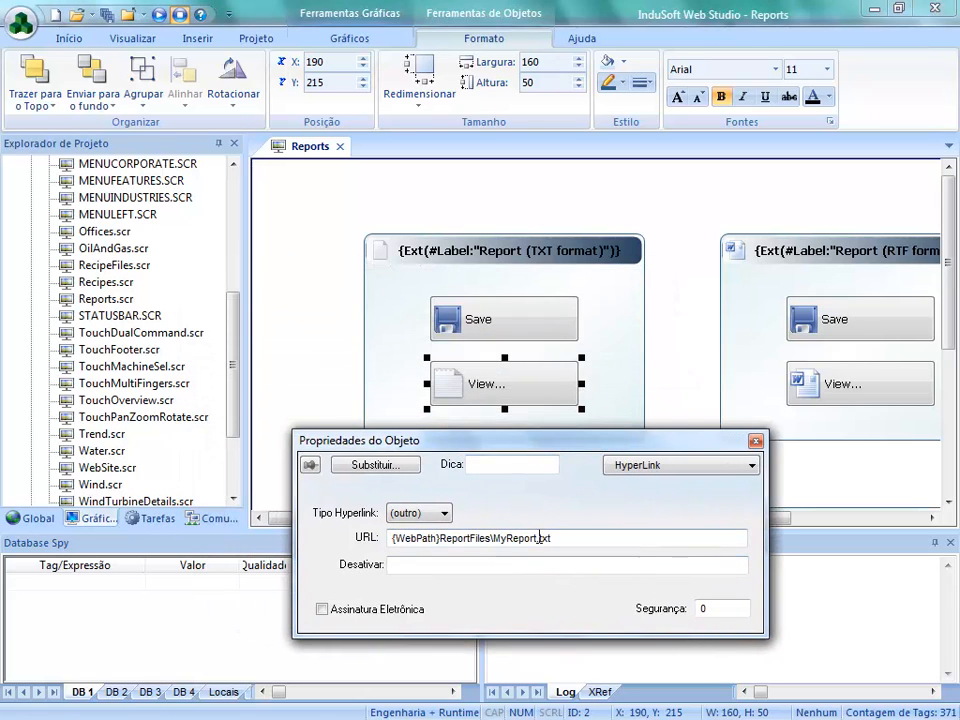
pyautogui.click(755, 440)
# Step: Close the Reports screen, saving its changes, and run the PCDemo project
pyautogui.click(340, 147)
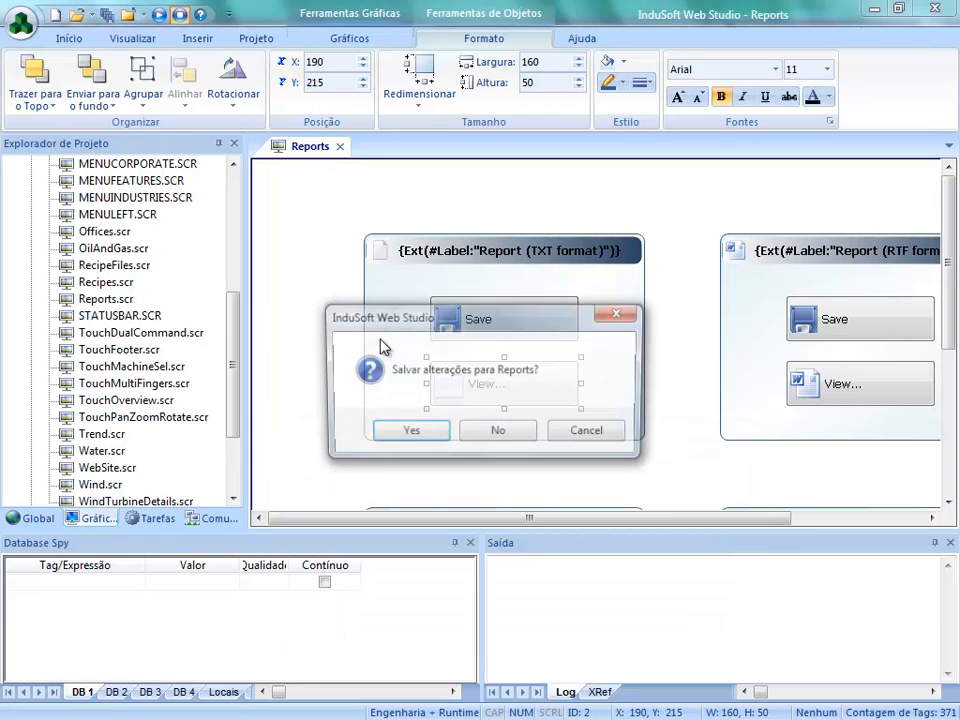
pyautogui.click(408, 431)
pyautogui.click(195, 62)
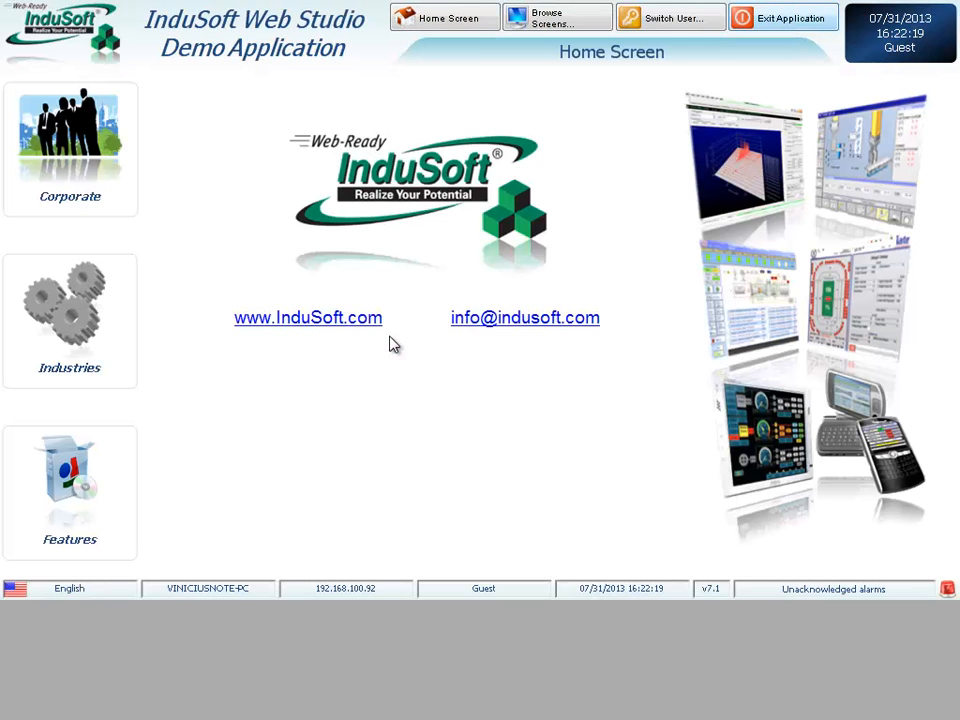
# Step: Switch the running demo's language to Portuguese and open the Relatórios screen within Características
pyautogui.click(36, 592)
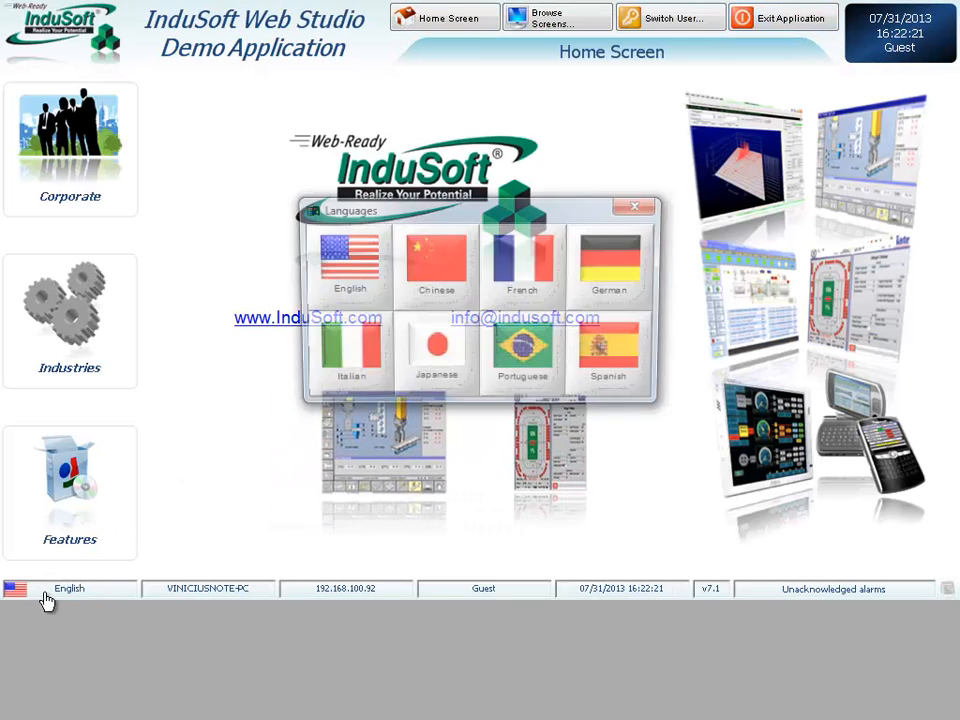
pyautogui.click(528, 370)
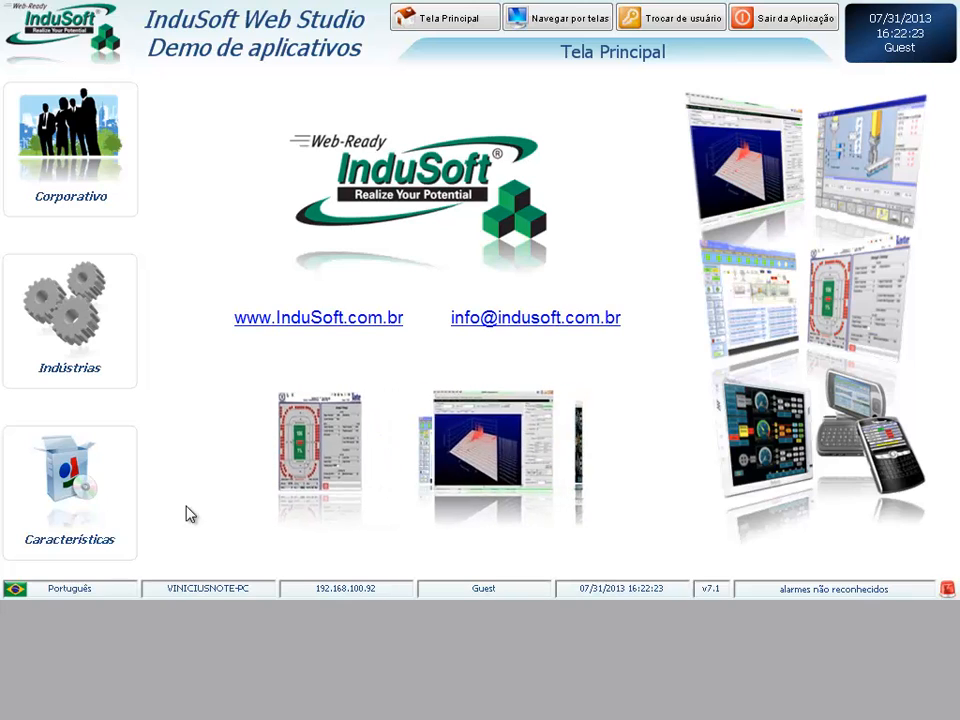
pyautogui.click(84, 492)
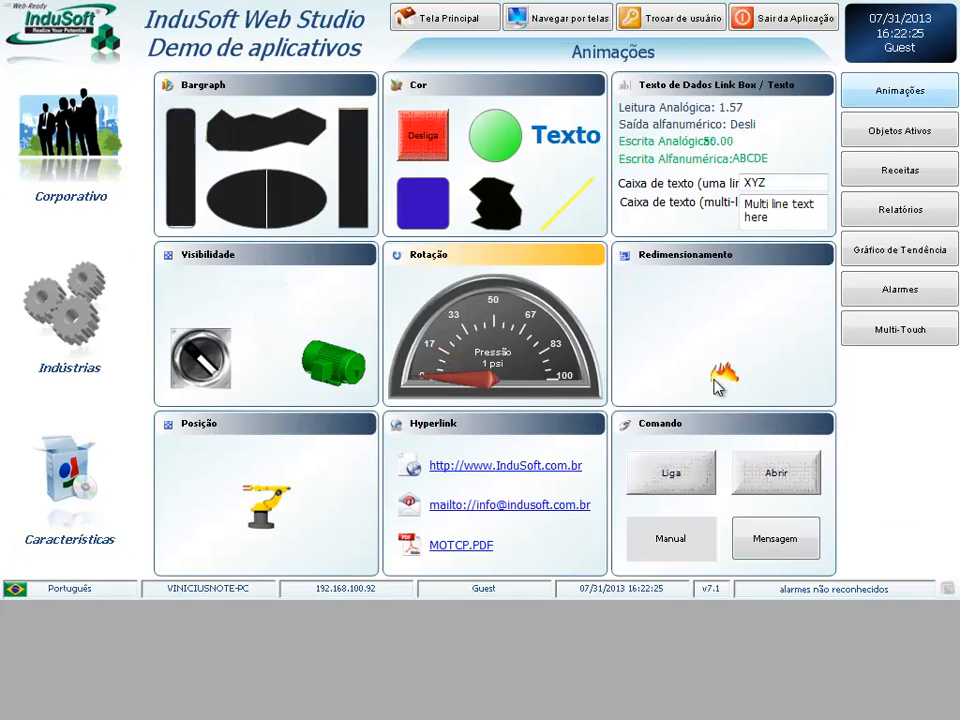
pyautogui.click(903, 212)
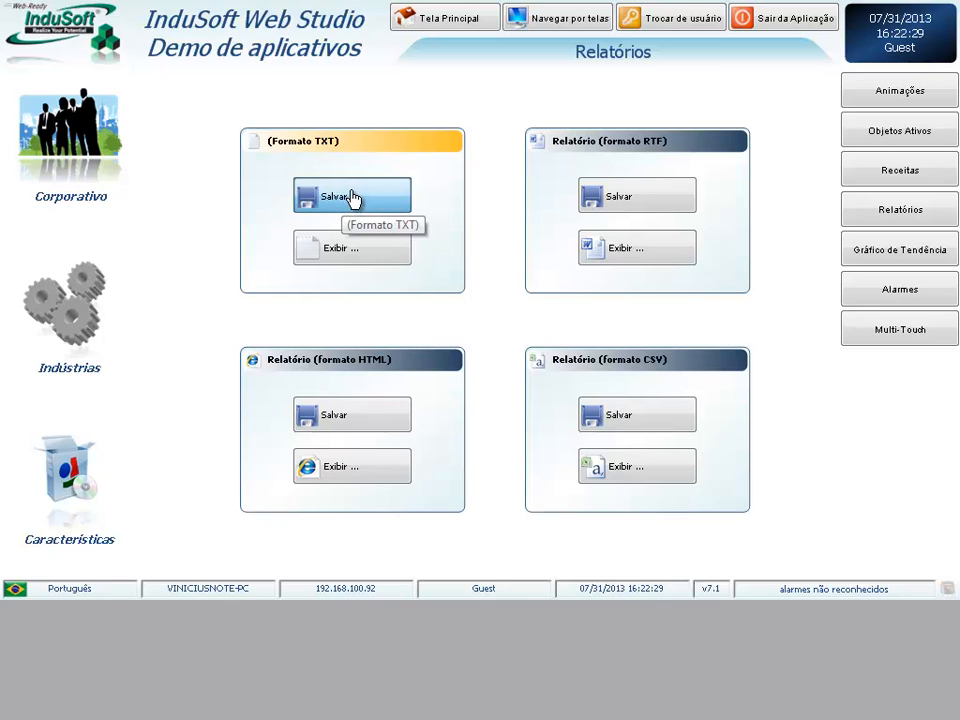
# Step: Save and display the TXT and RTF reports, closing each file after viewing it
pyautogui.click(350, 250)
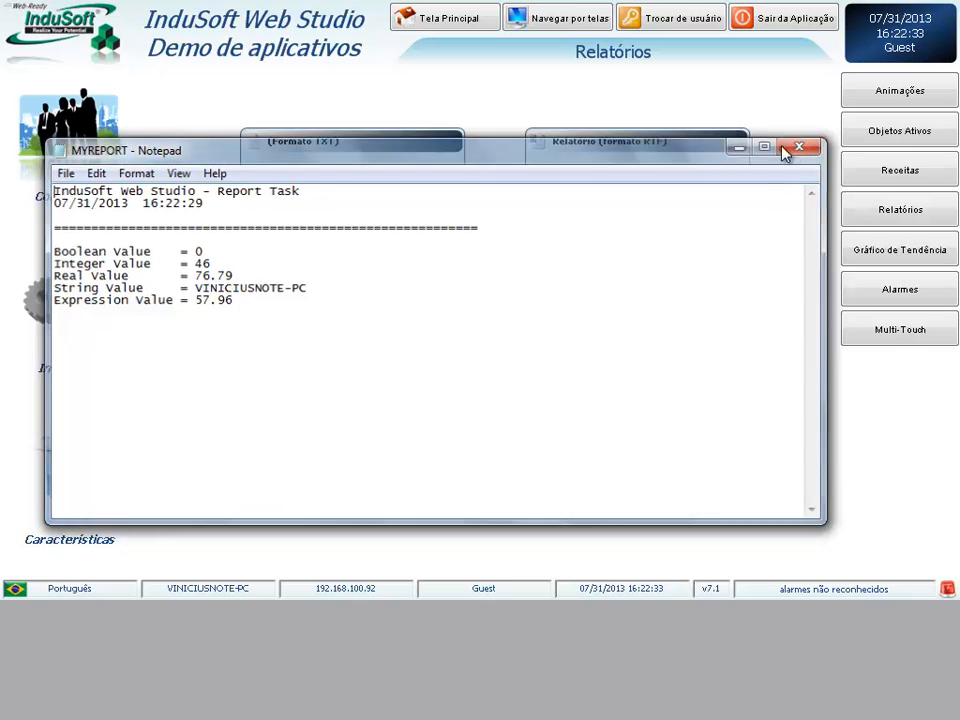
pyautogui.click(792, 148)
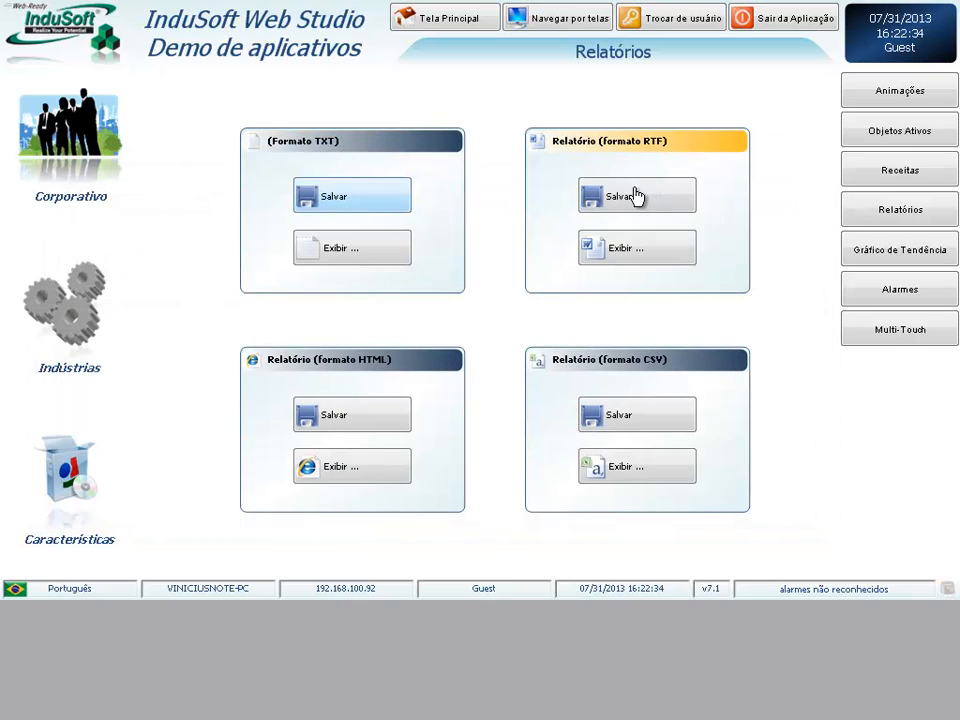
pyautogui.click(634, 257)
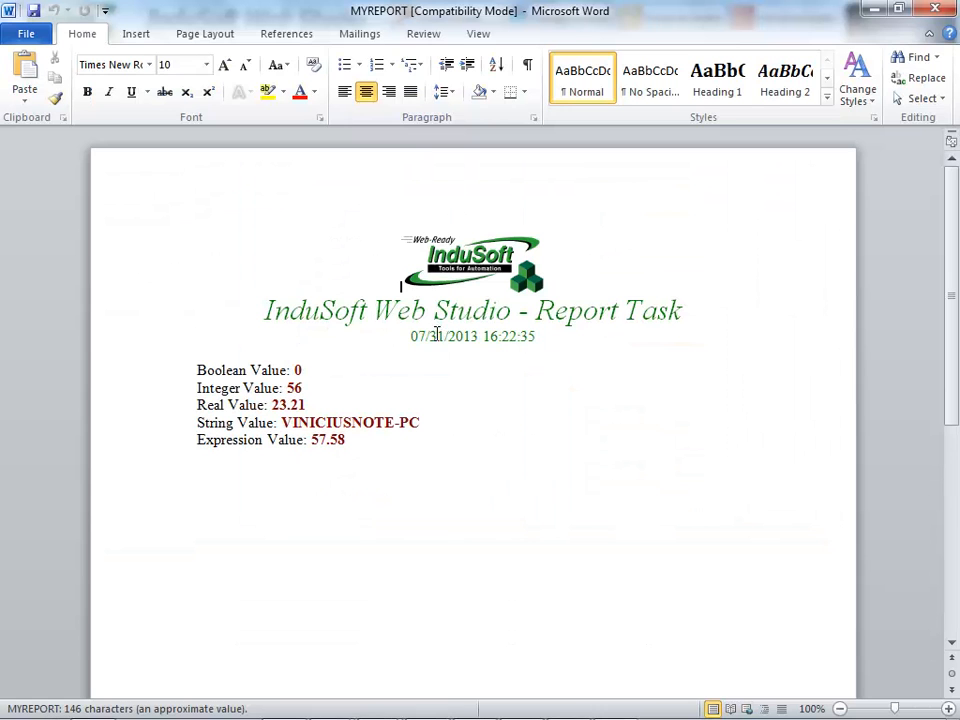
pyautogui.click(930, 10)
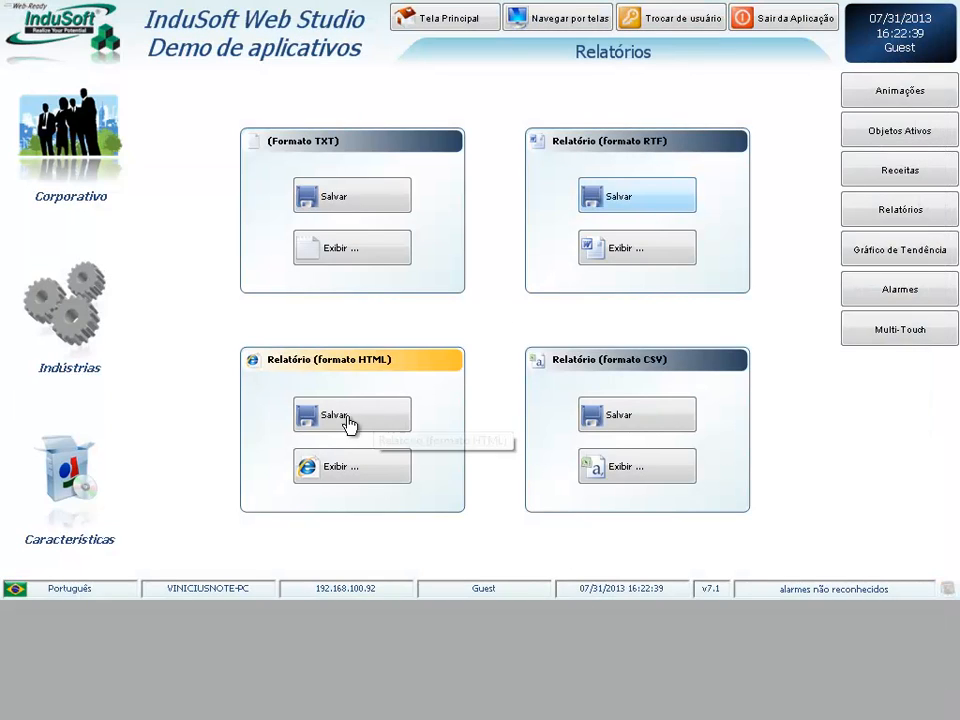
# Step: Save the HTML report, display it in the browser, and close the browser window
pyautogui.click(352, 418)
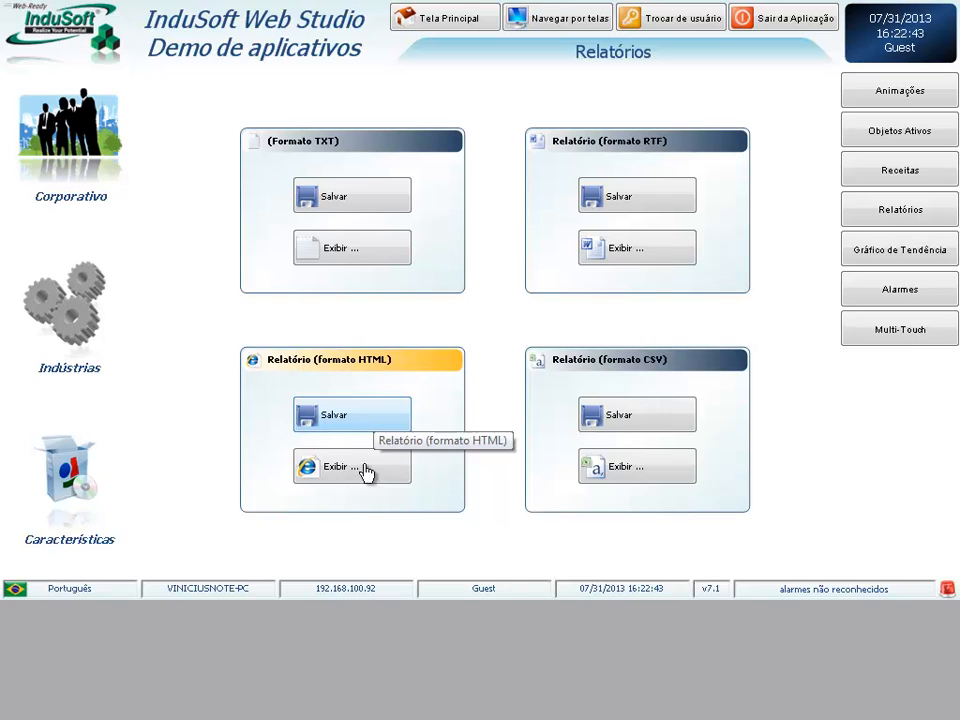
pyautogui.click(358, 466)
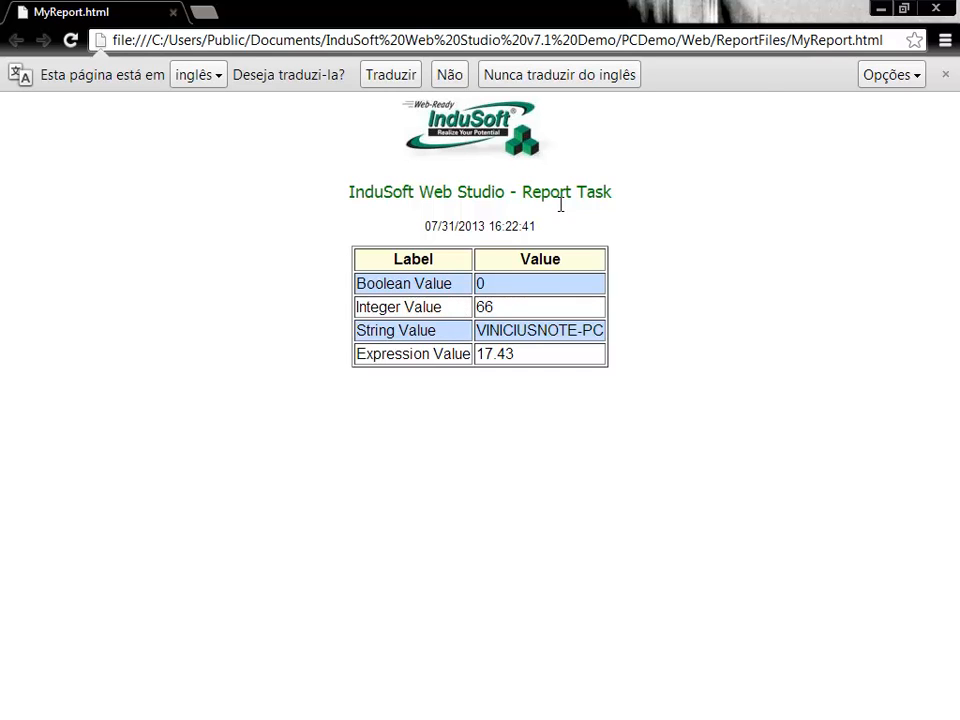
pyautogui.click(937, 8)
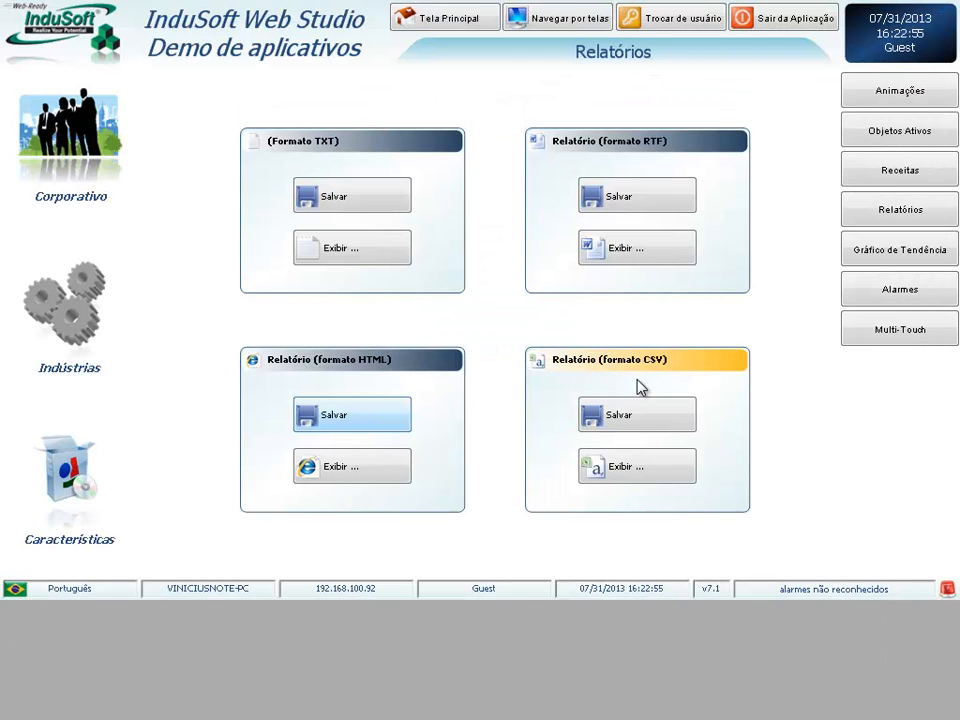
# Step: Save the CSV report, display it maximized in Excel, and close the workbook
pyautogui.click(634, 483)
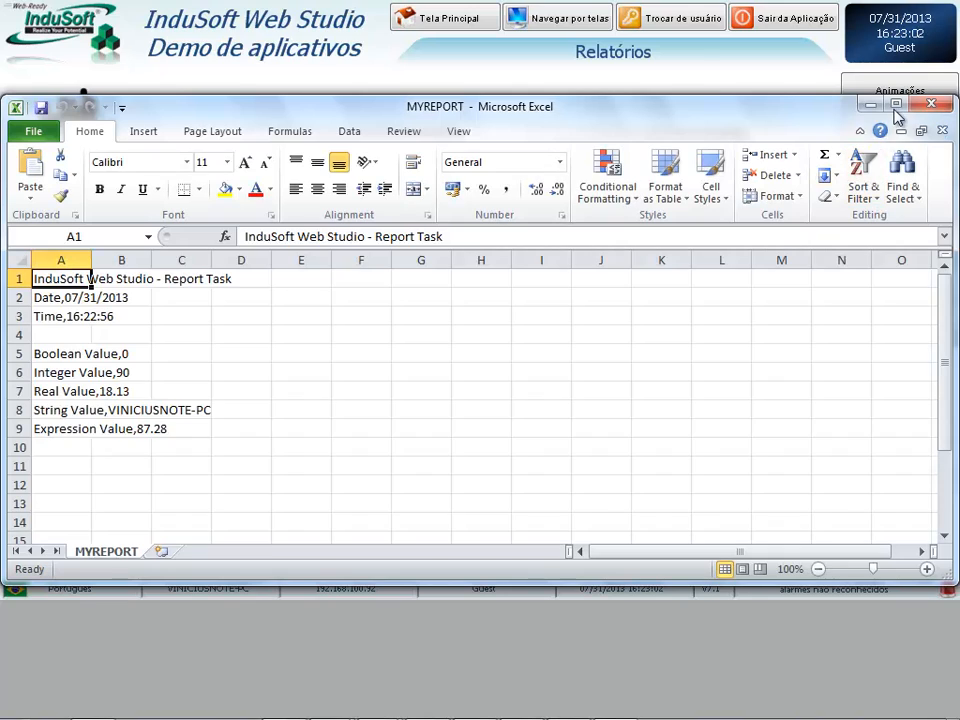
pyautogui.click(896, 105)
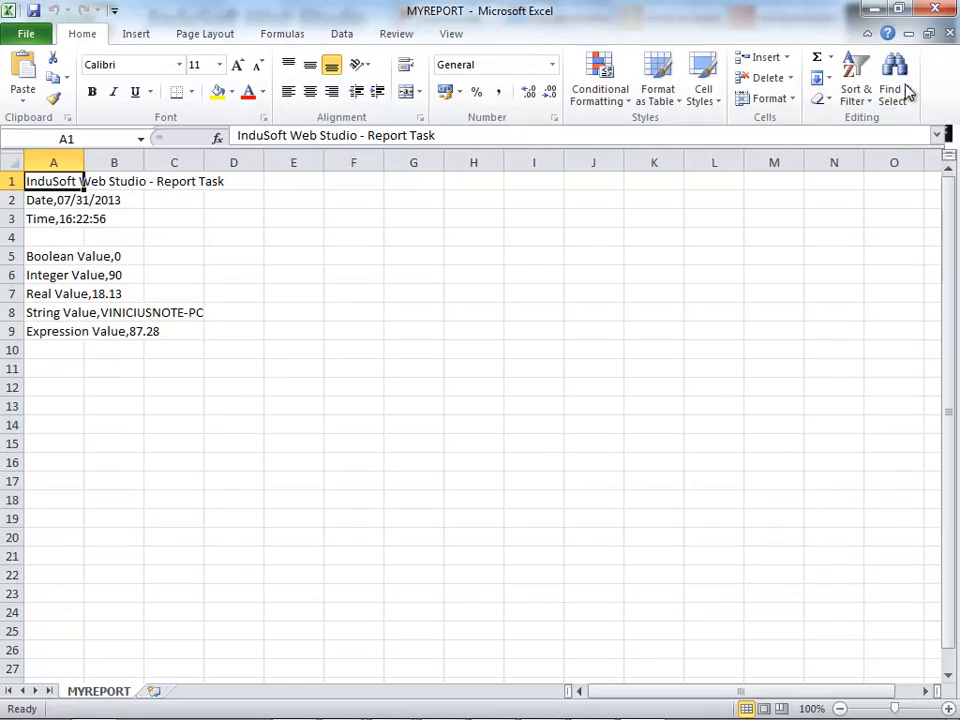
pyautogui.click(934, 12)
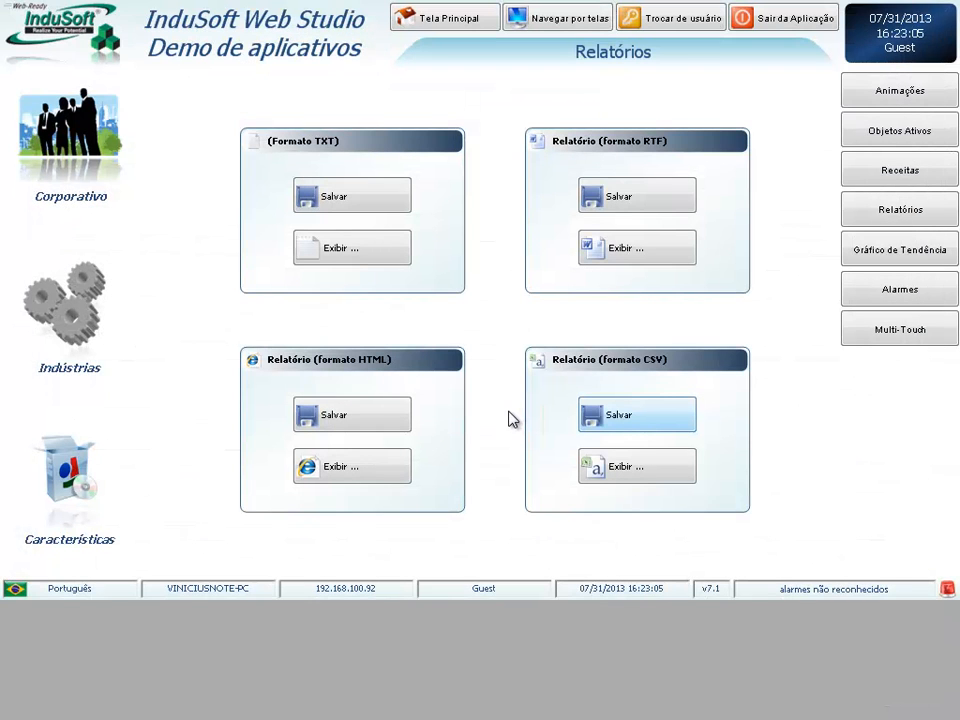